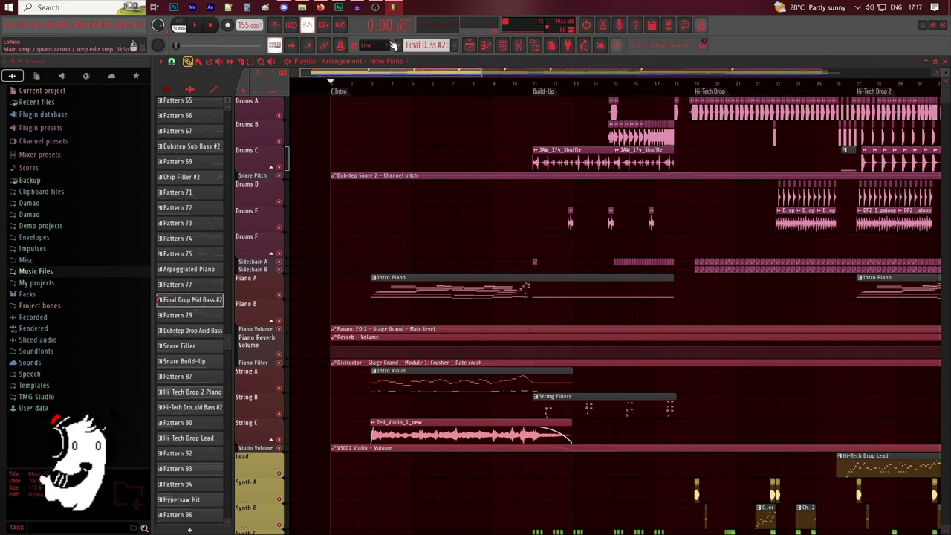
Switch to Audacity and play the Malevolent Revenge 1 recording
left_click(356, 7)
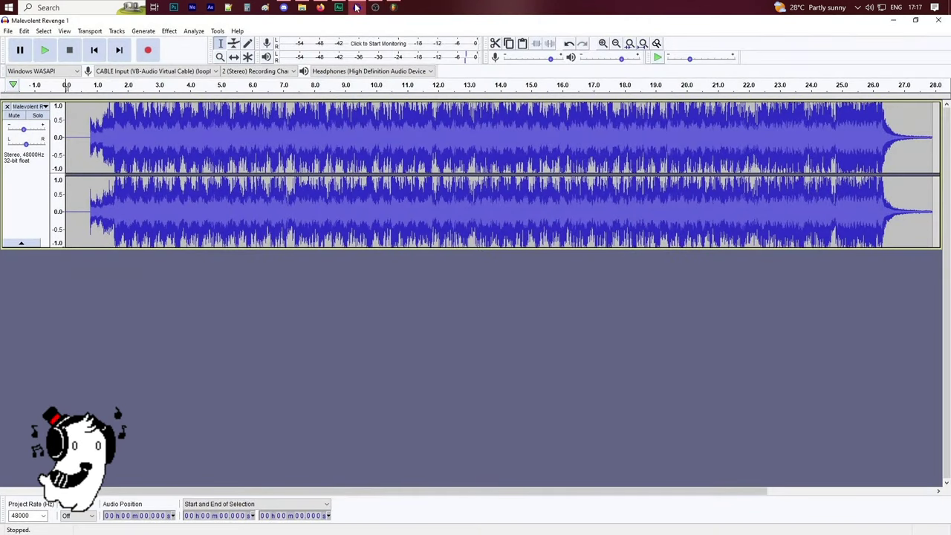
left_click(45, 50)
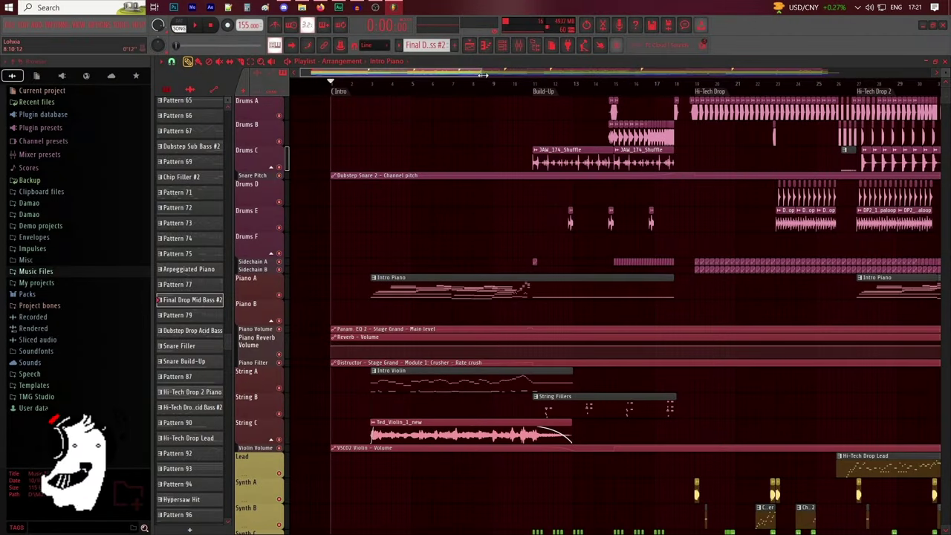
Zoom the FL Studio playlist in on the intro and play it back while looking through its tracks from SFX up to strings
left_click_drag(484, 75, 388, 75)
key("space")
scroll(404, 123, "down", 10)
scroll(404, 129, "down", 14)
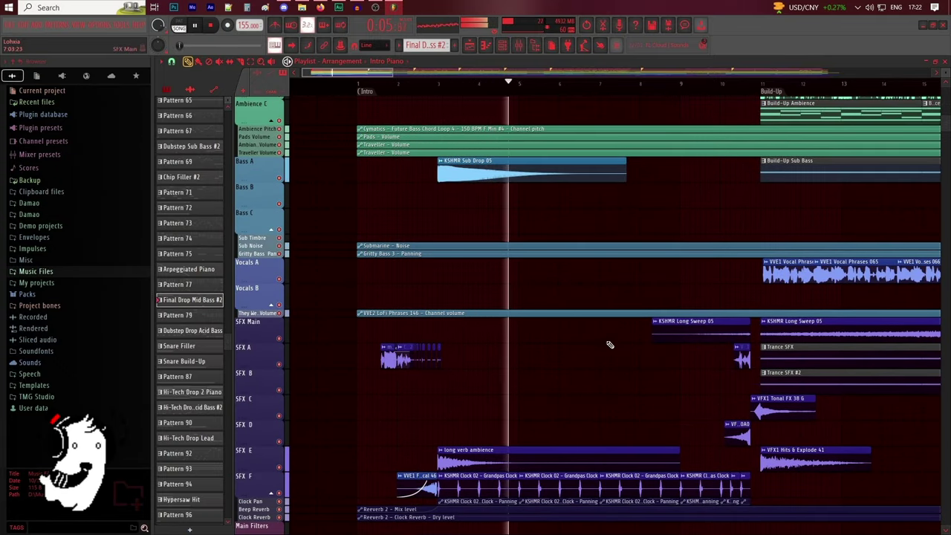
scroll(607, 338, "down", 5)
scroll(607, 333, "up", 5)
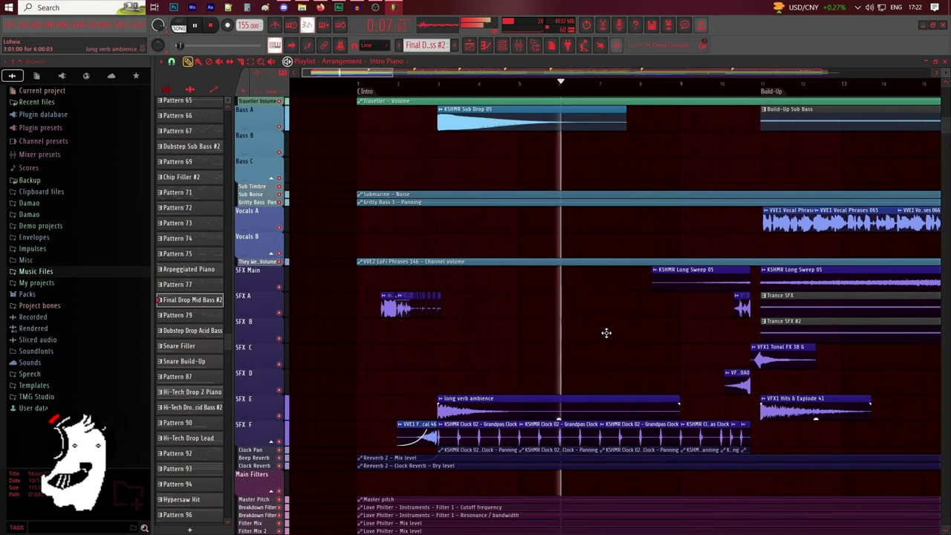
scroll(606, 333, "down", 4)
scroll(606, 333, "down", 3)
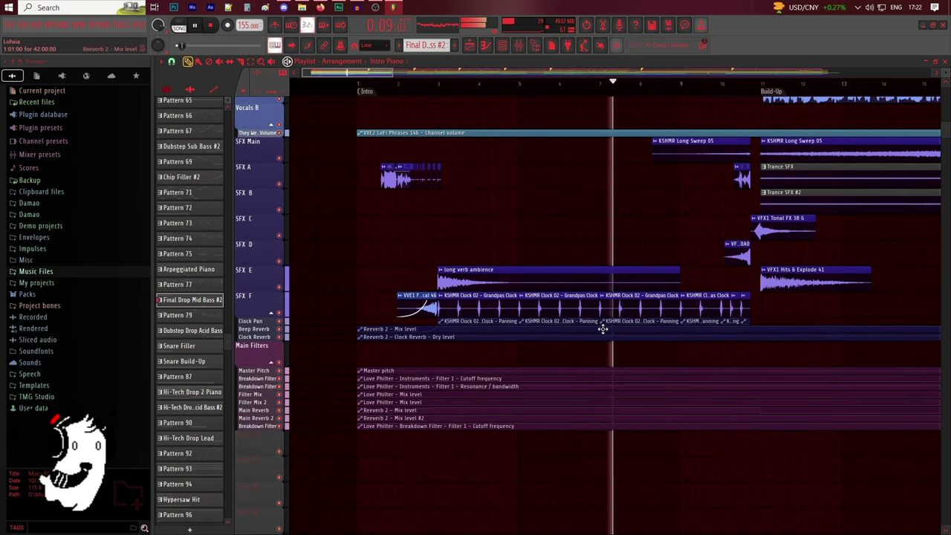
scroll(603, 329, "up", 4)
scroll(602, 329, "up", 12)
scroll(894, 170, "up", 4)
scroll(894, 170, "up", 18)
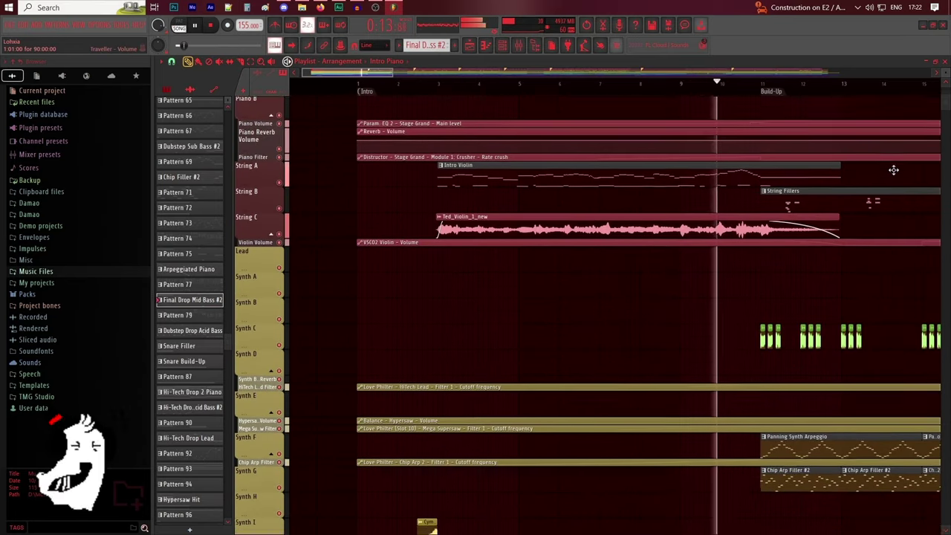
key("space")
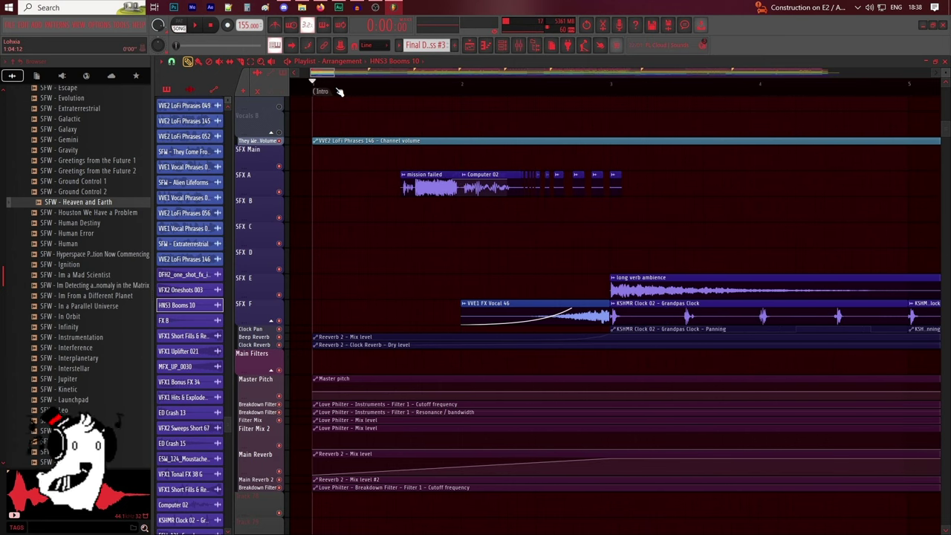
Play the intro's opening sound effects from just before the mission failed clip on SFX A
left_click(390, 91)
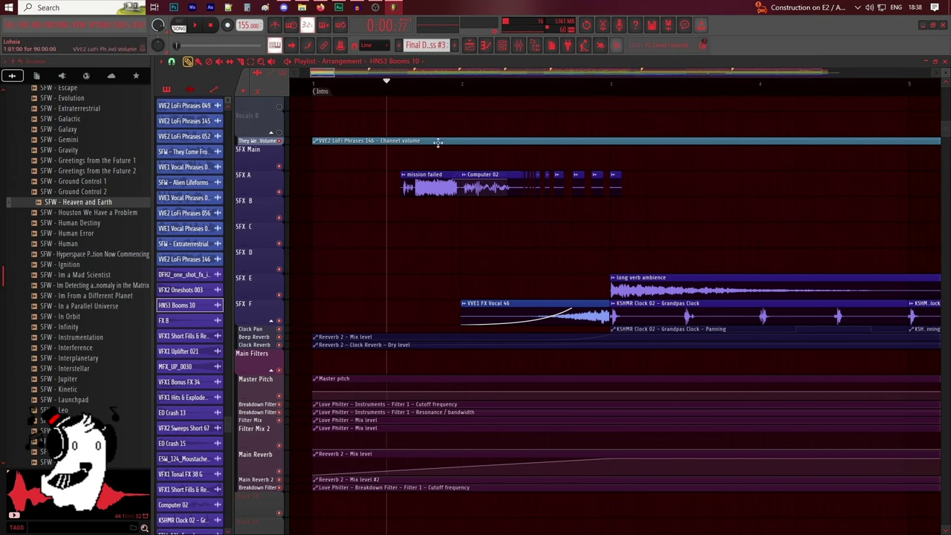
scroll(423, 165, "up", 2)
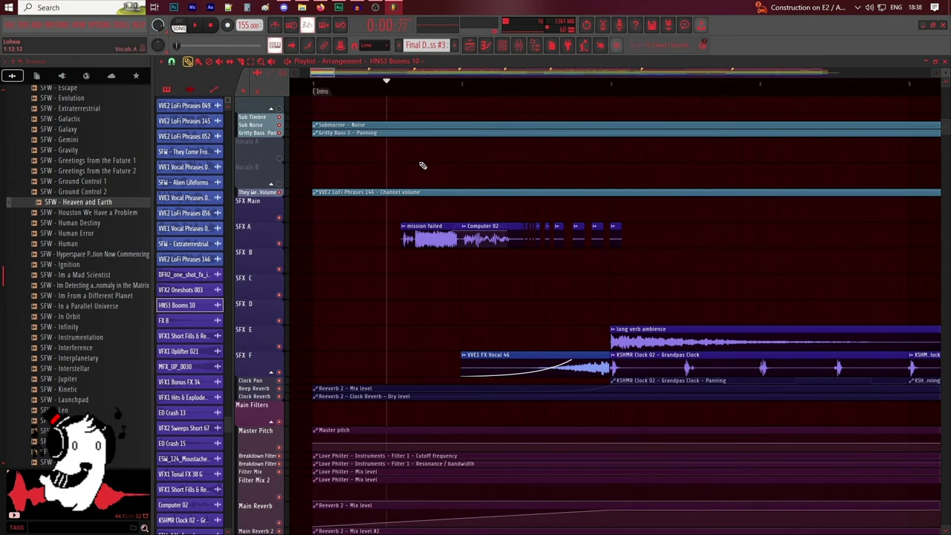
key("space")
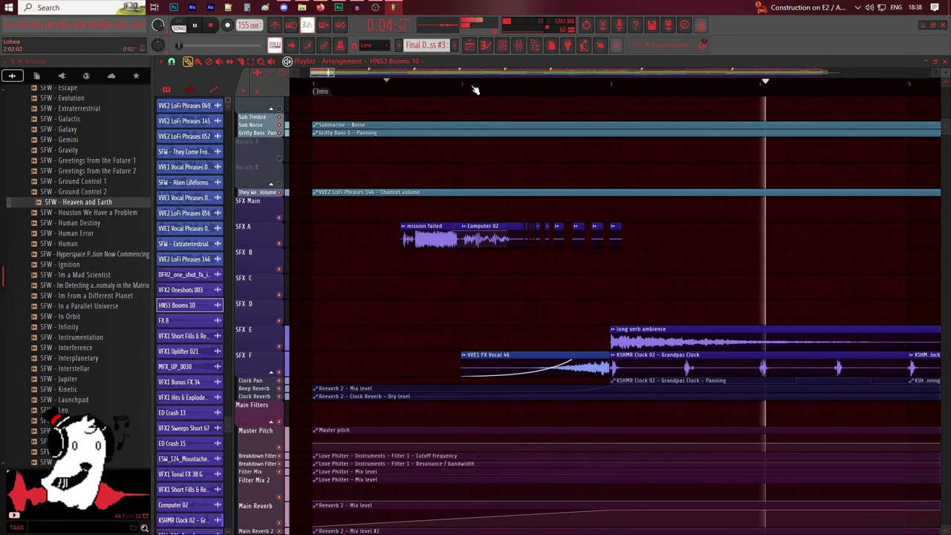
key("space")
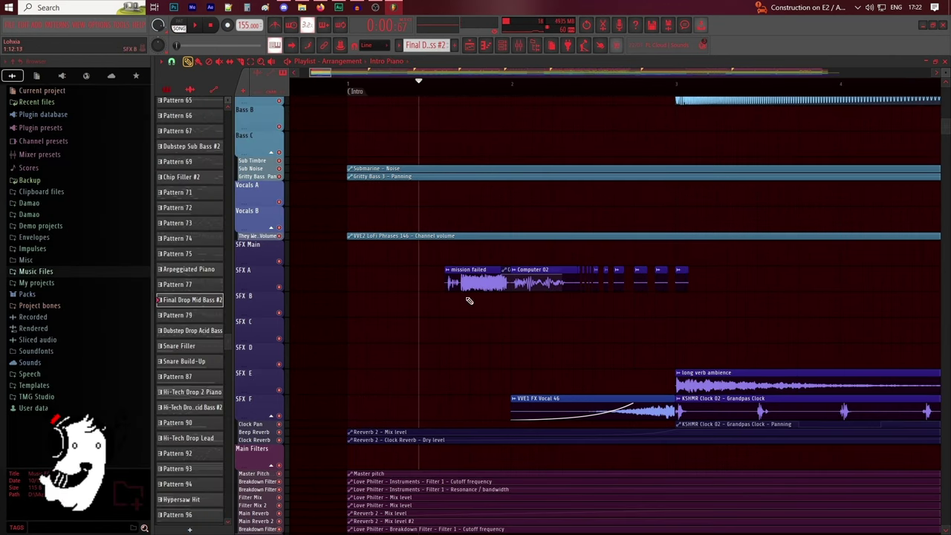
Inspect the Fruity parametric EQ 2 on the Computer 02 mixer track, then return to the playlist
double_click(473, 267)
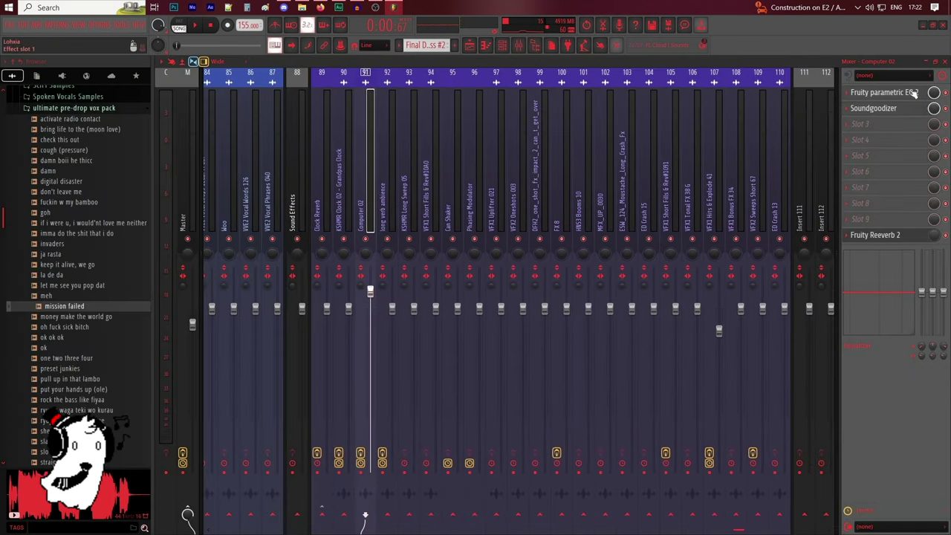
left_click(913, 93)
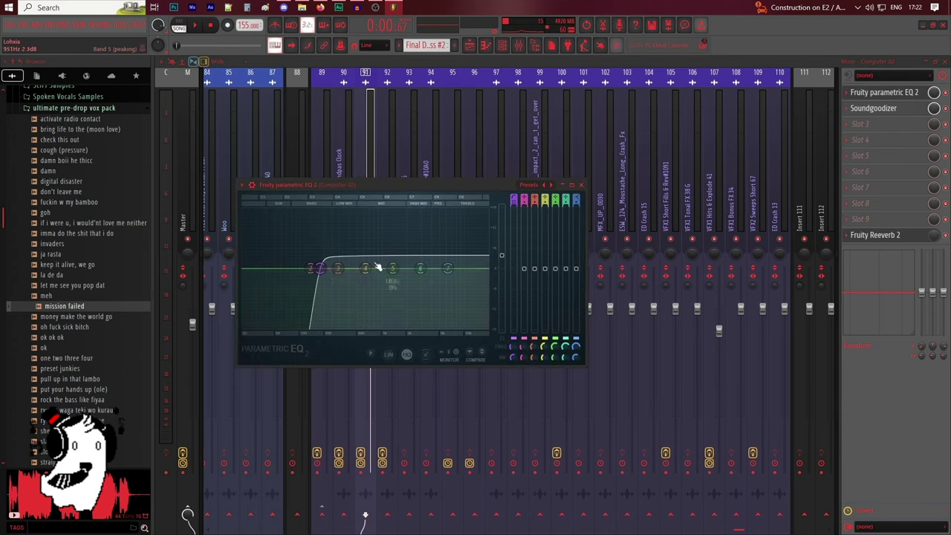
left_click_drag(382, 188, 438, 183)
left_click(468, 47)
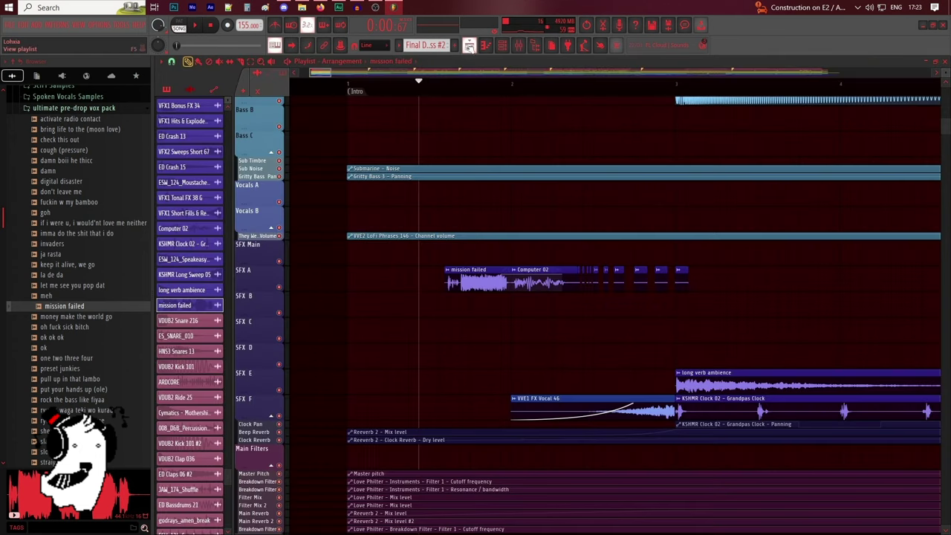
Inspect the Computer 02 clip's sample settings, locate its source file in the browser, and close the settings
double_click(569, 269)
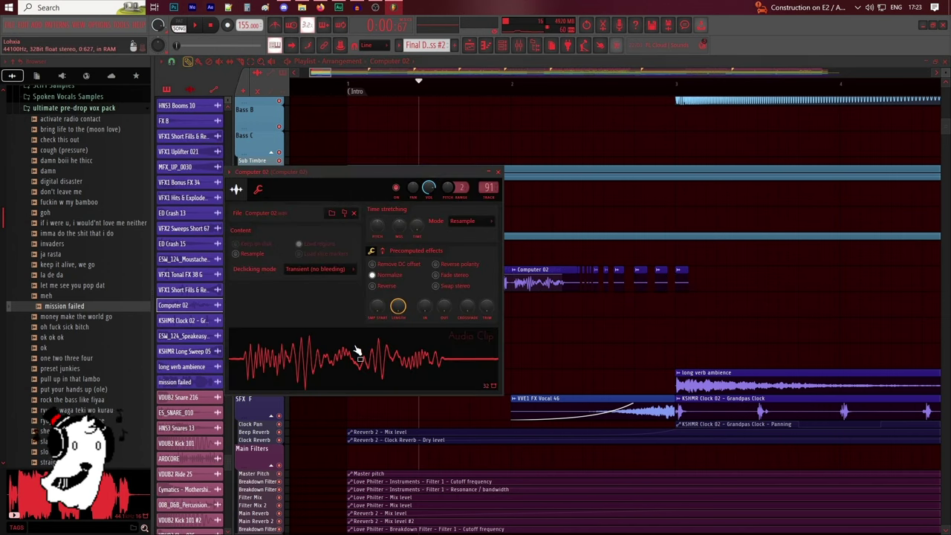
left_click(344, 213)
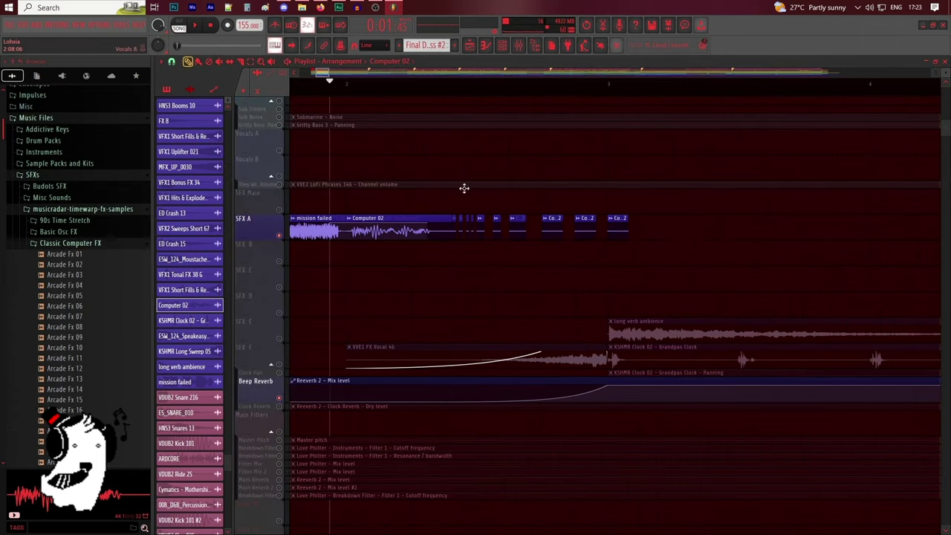
double_click(439, 218)
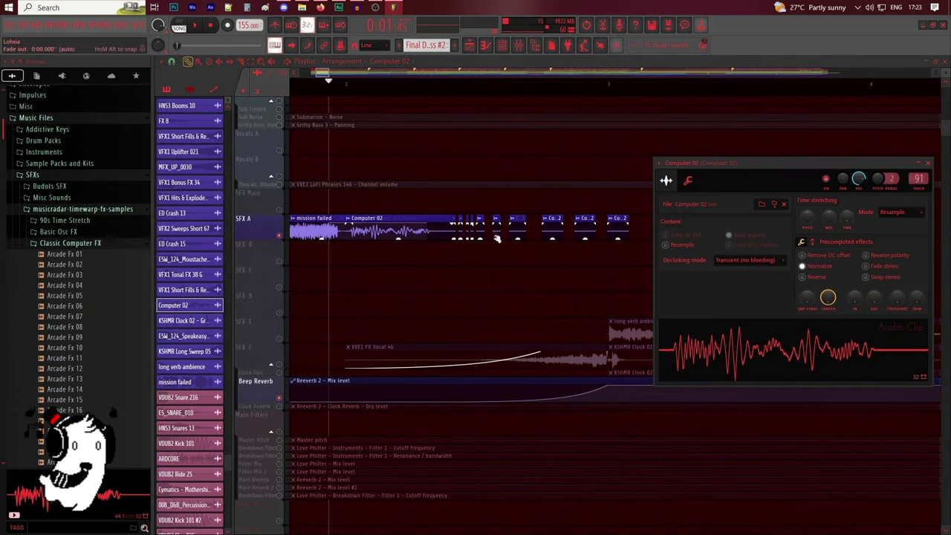
scroll(526, 89, "down", 3)
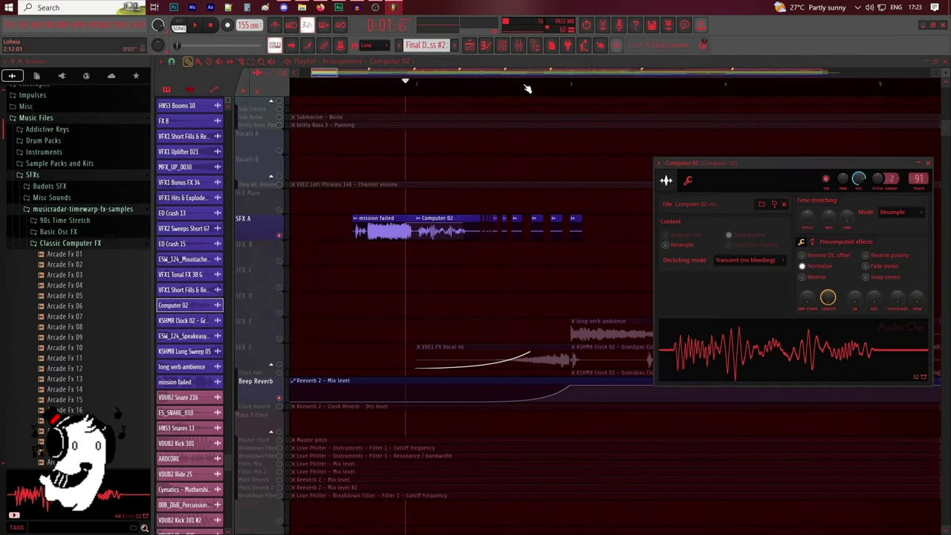
key("Escape")
left_click(523, 46)
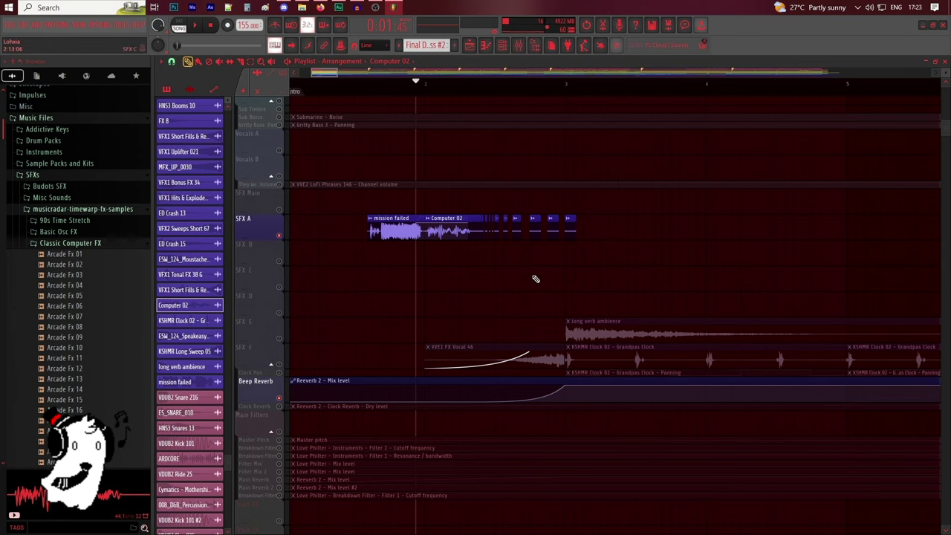
Play the isolated SFX A clips together with the Beep Reverb automation
scroll(534, 283, "down", 3)
scroll(591, 304, "up", 4)
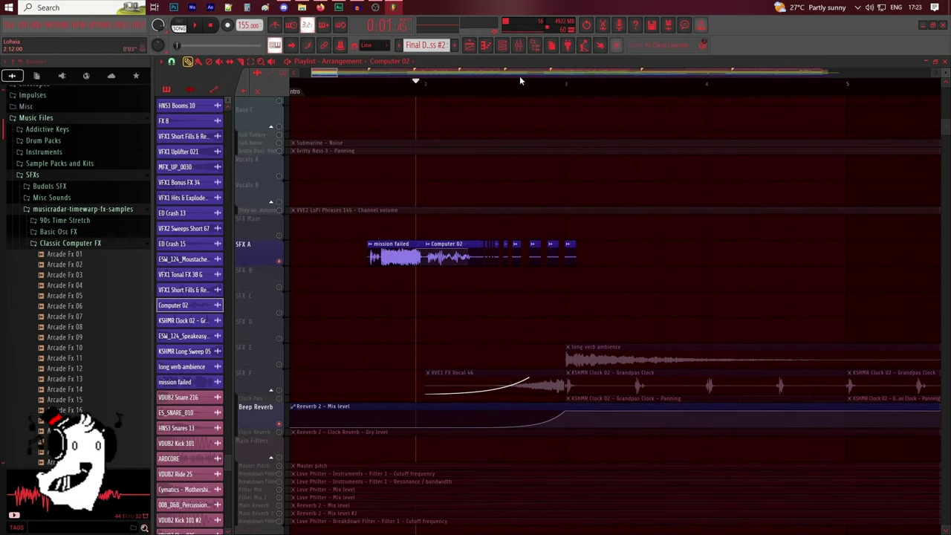
scroll(520, 74, "right", 1)
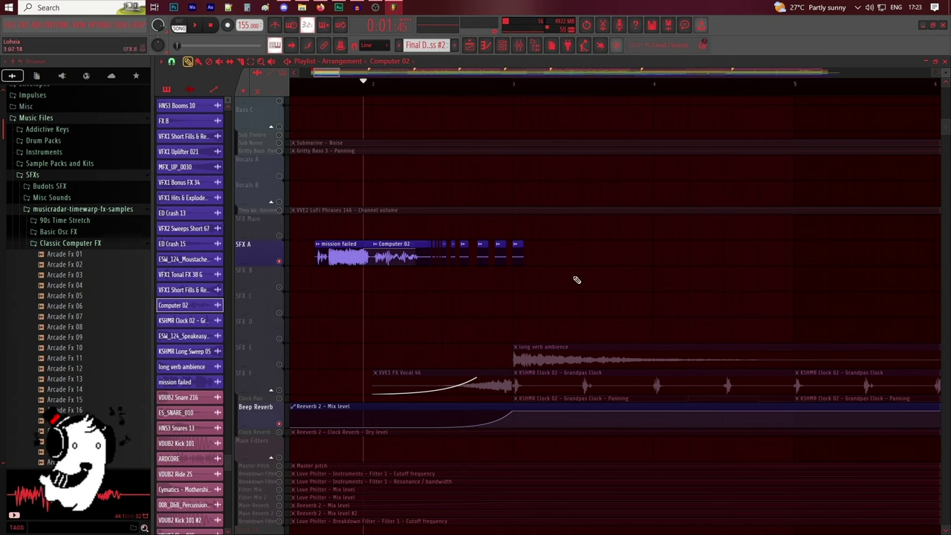
key("space")
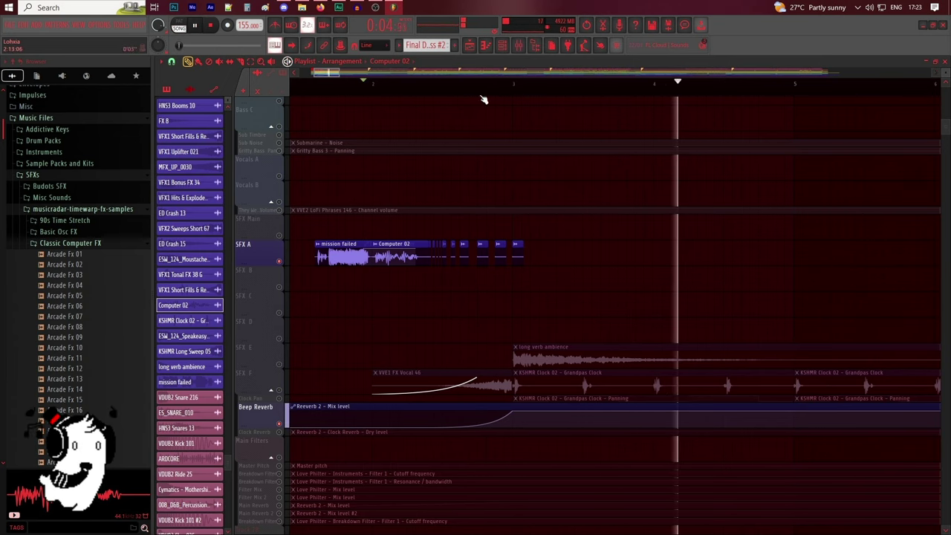
key("space")
scroll(482, 95, "down", 1)
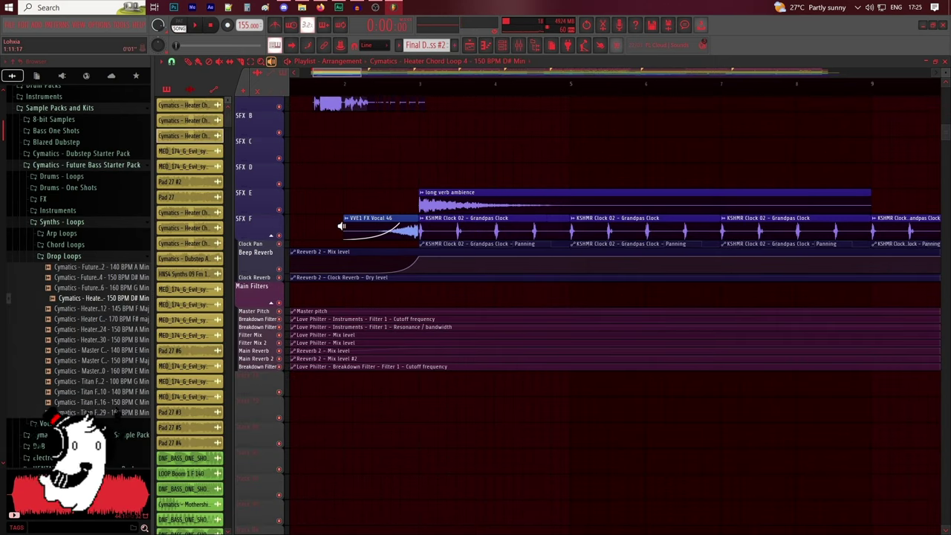
Audition the VVE1 FX Vocal 46, long verb ambience and KSHMR Clock 02 clips individually with the playback tool
left_click_drag(342, 226, 350, 226)
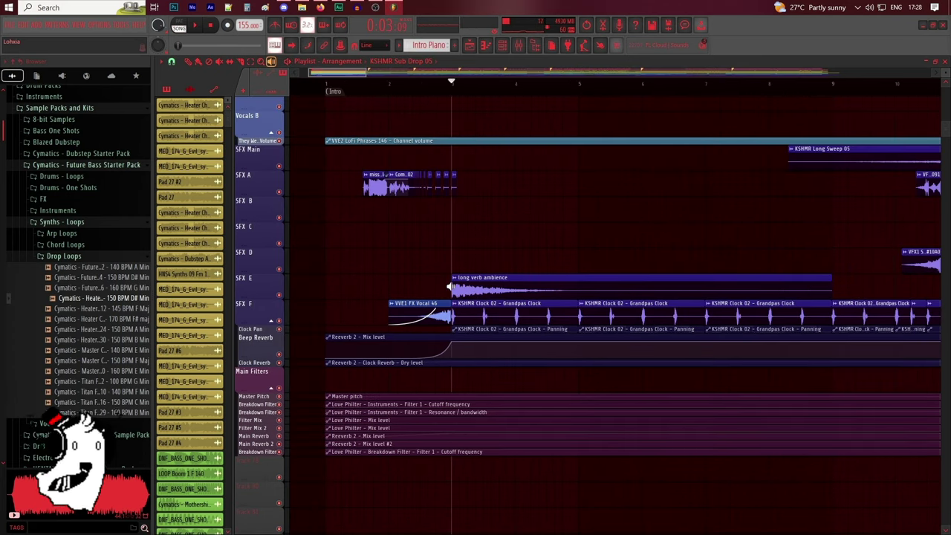
left_click_drag(450, 286, 552, 289)
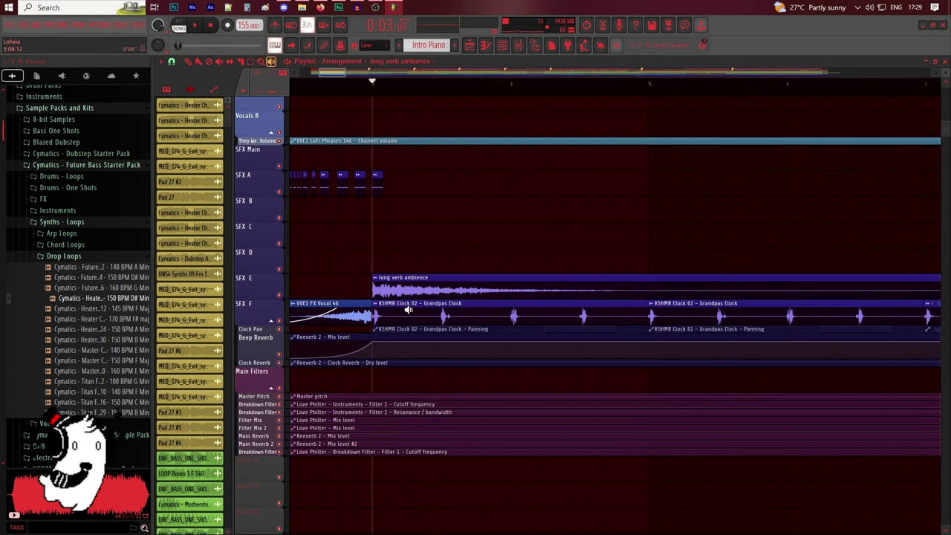
left_click_drag(408, 311, 403, 310)
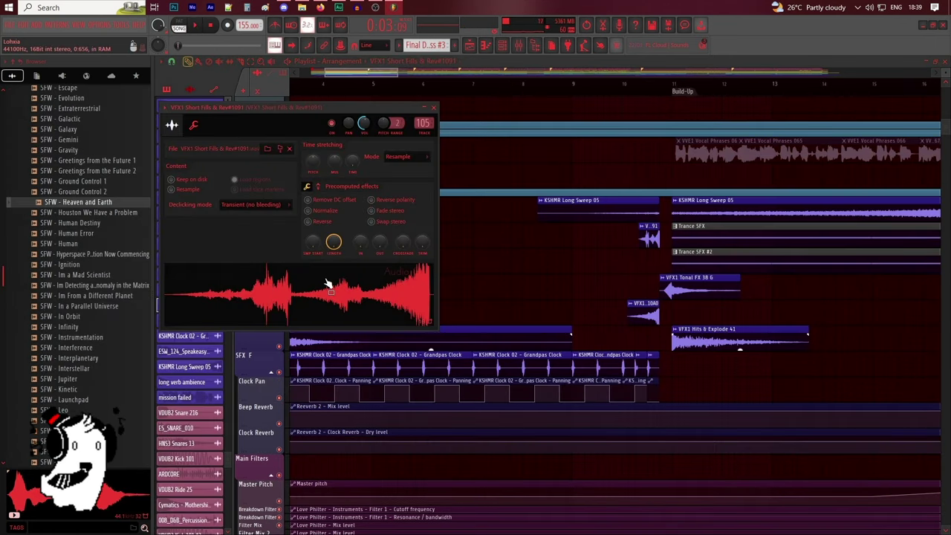
Inspect the sample settings of the VFX1 Short Fills & Rev#10A0 clip on SFX D, then close them
double_click(644, 312)
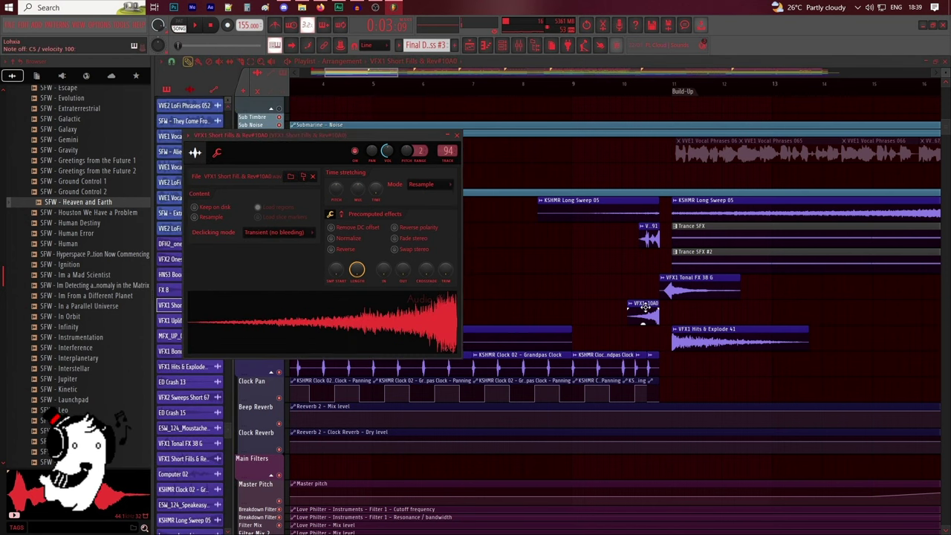
left_click(459, 135)
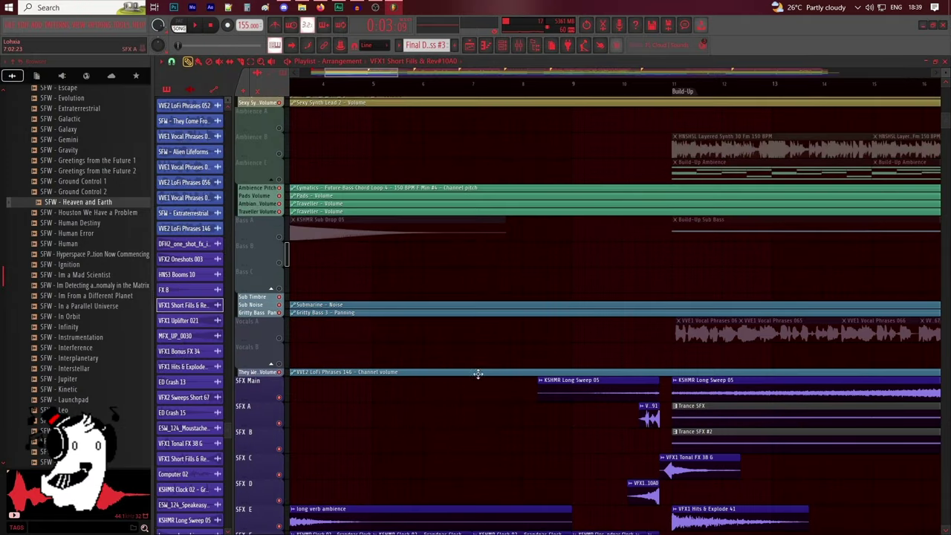
Play the isolated KSHMR Sub Drop 05 clip on Bass A and inspect its sample settings, then close them
scroll(287, 335, "up", 5)
scroll(287, 335, "down", 4)
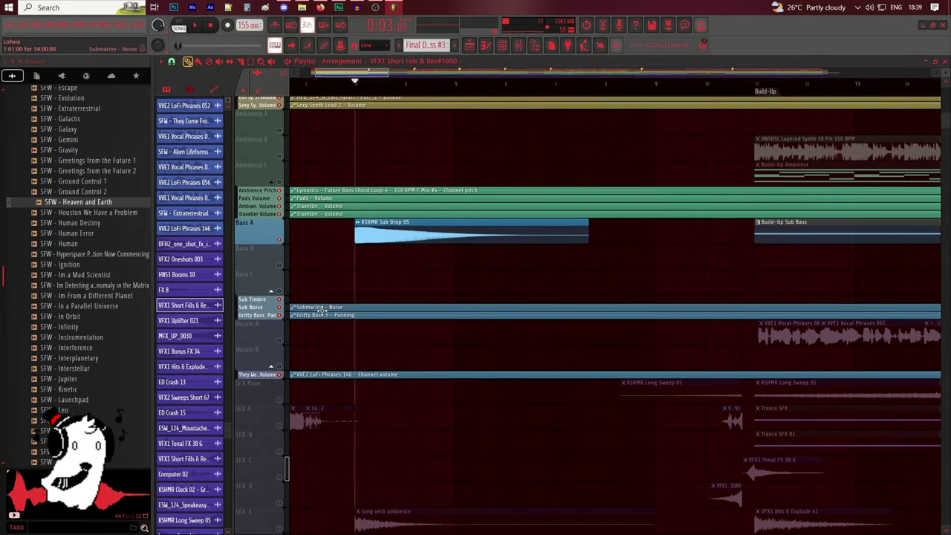
scroll(373, 95, "up", 2)
key("space")
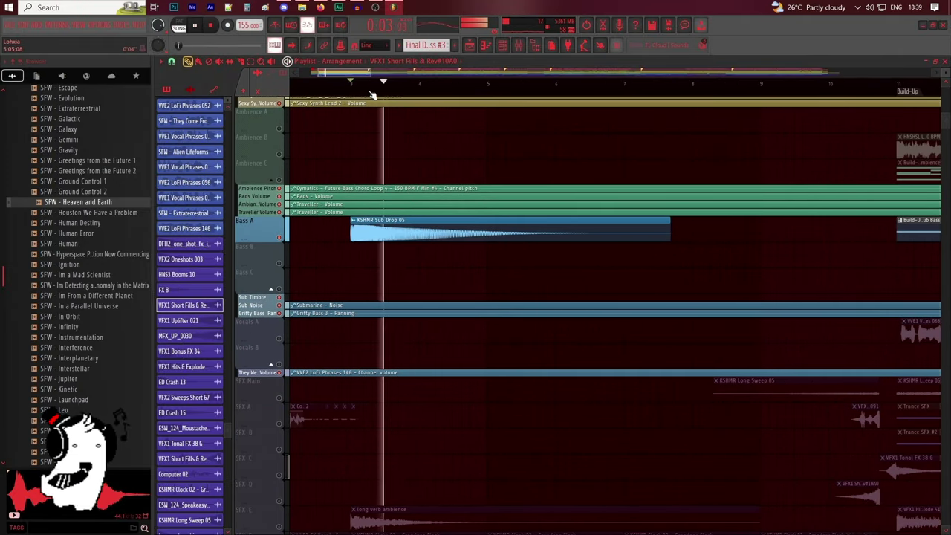
double_click(414, 235)
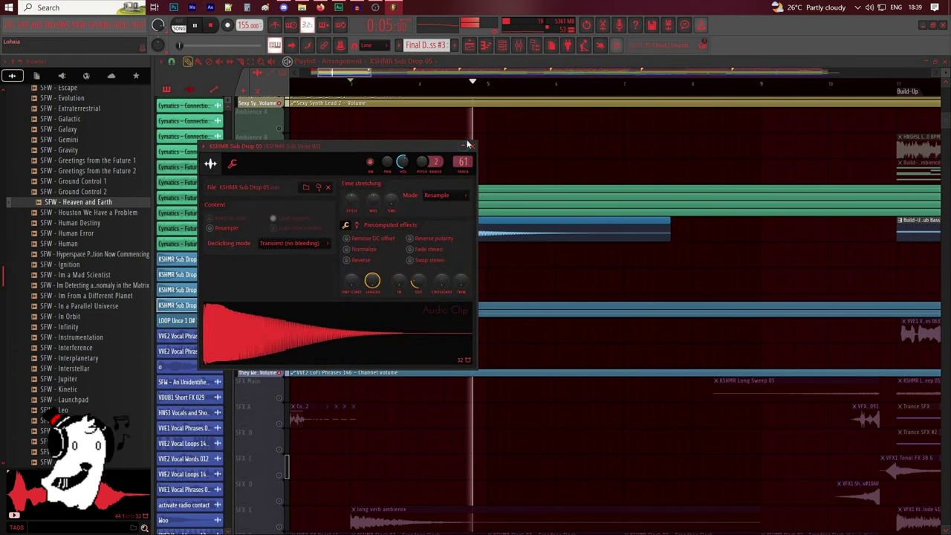
left_click(471, 147)
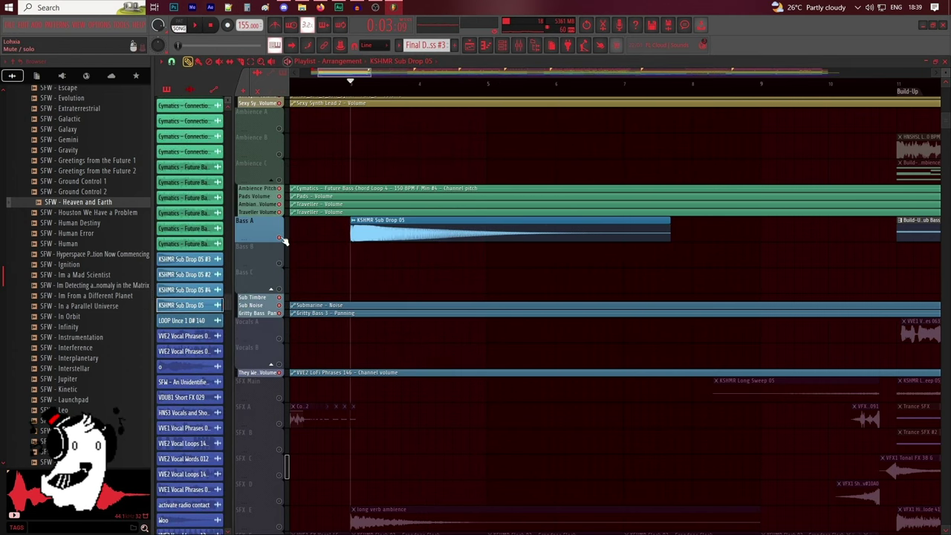
Select the Intro Violin clip on String A and mute the String C track
scroll(284, 249, "up", 6)
key("space")
left_click_drag(363, 75, 357, 76)
left_click(398, 198)
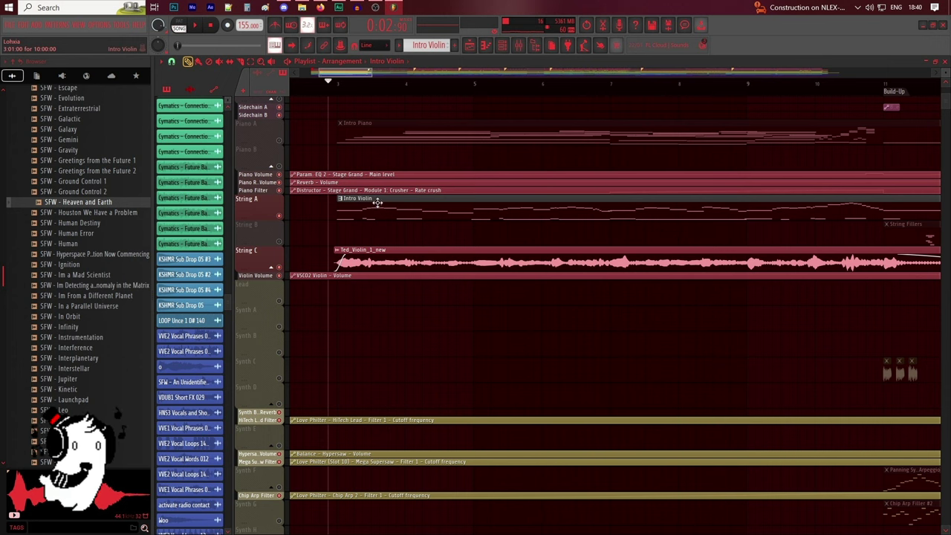
scroll(382, 84, "up", 2)
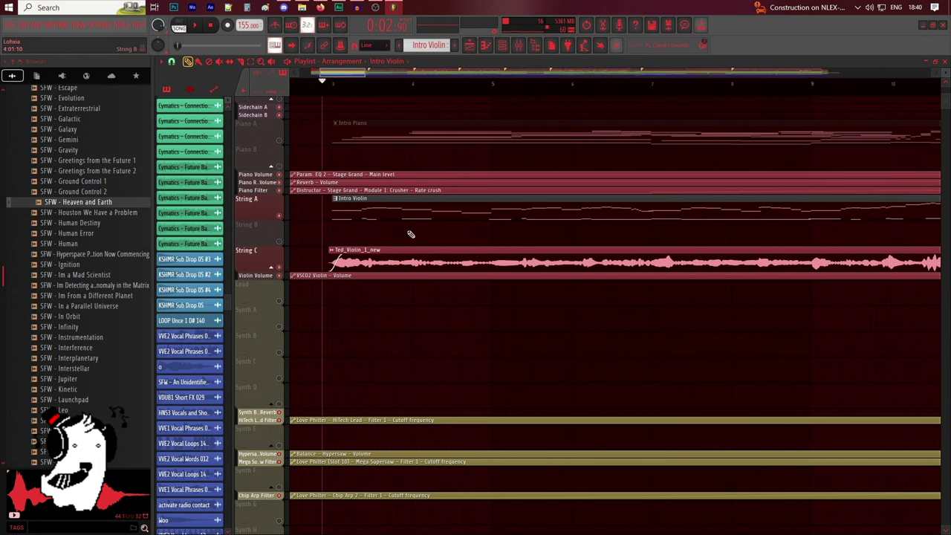
left_click(279, 266)
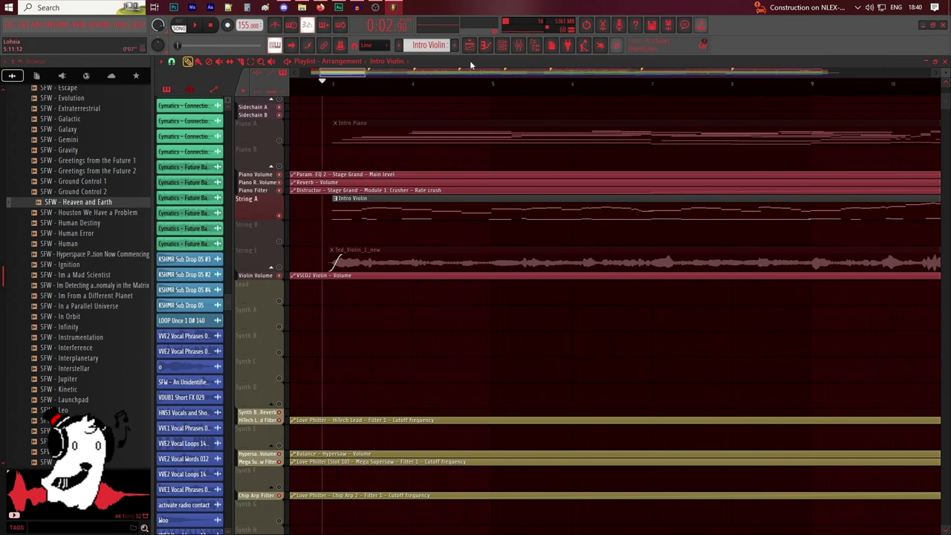
Play the isolated Intro Violin clip and inspect the settings of its VSCO2 Violin instrument
left_click(505, 46)
scroll(892, 426, "up", 10)
key("space")
left_click_drag(943, 356, 943, 513)
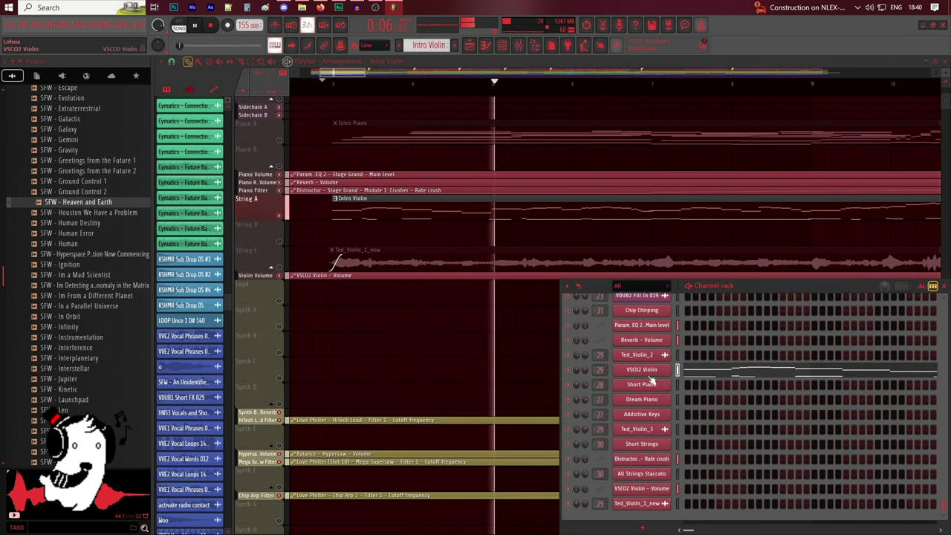
left_click(648, 374)
mouse_move(412, 294)
left_mouse_down()
mouse_move(415, 275)
mouse_move(405, 278)
left_mouse_up()
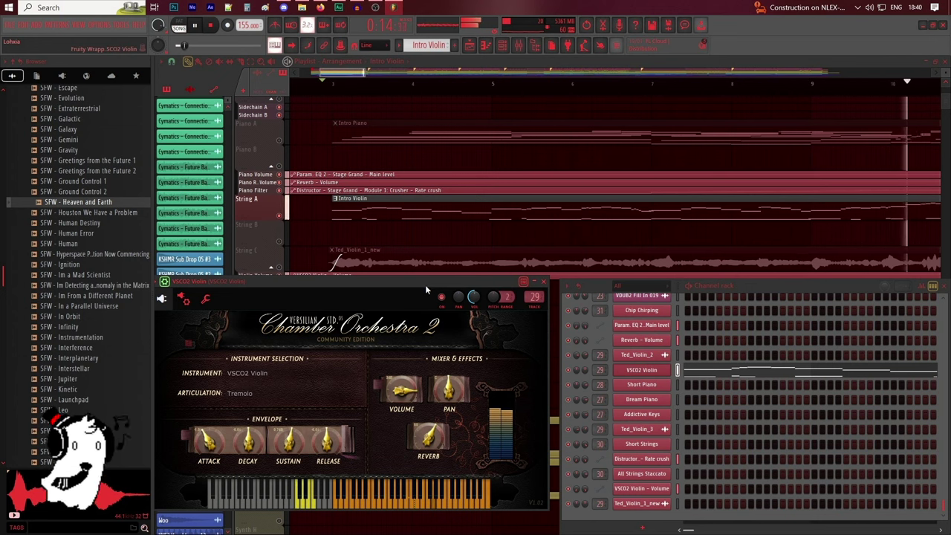
key("space")
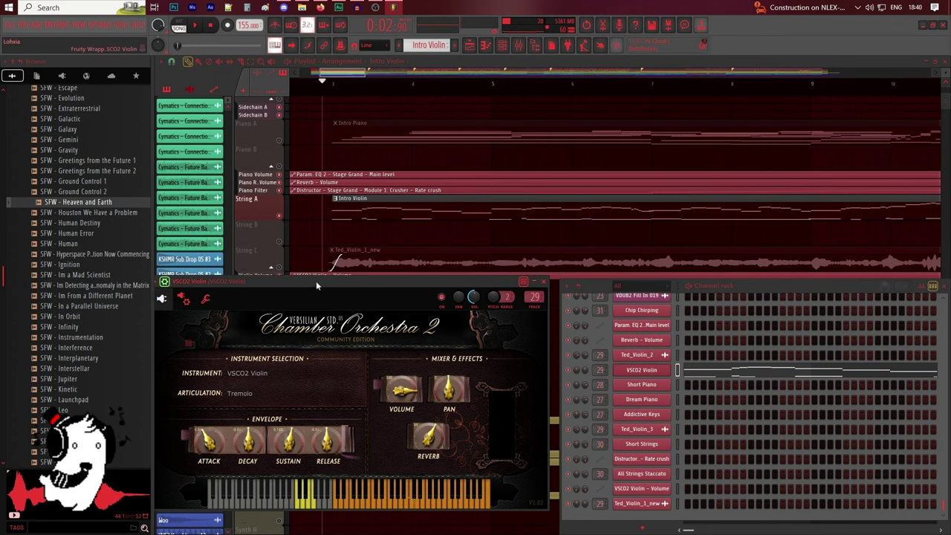
mouse_move(316, 281)
left_mouse_down()
mouse_move(328, 280)
mouse_move(326, 290)
left_mouse_up()
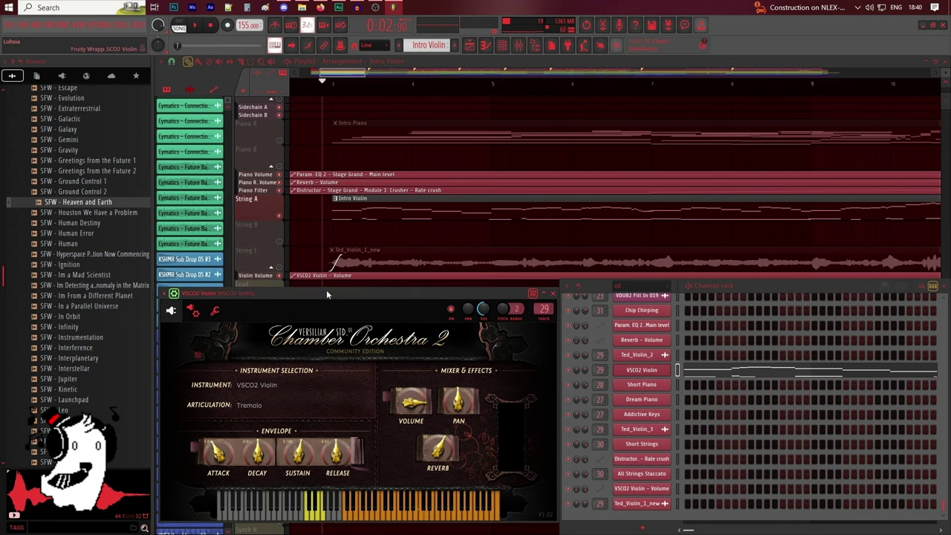
Audition the Ted_Violin_1_new clip alone on String C with String A muted, and together with the unmuted Intro Violin clip
left_click(281, 217)
left_click(281, 268)
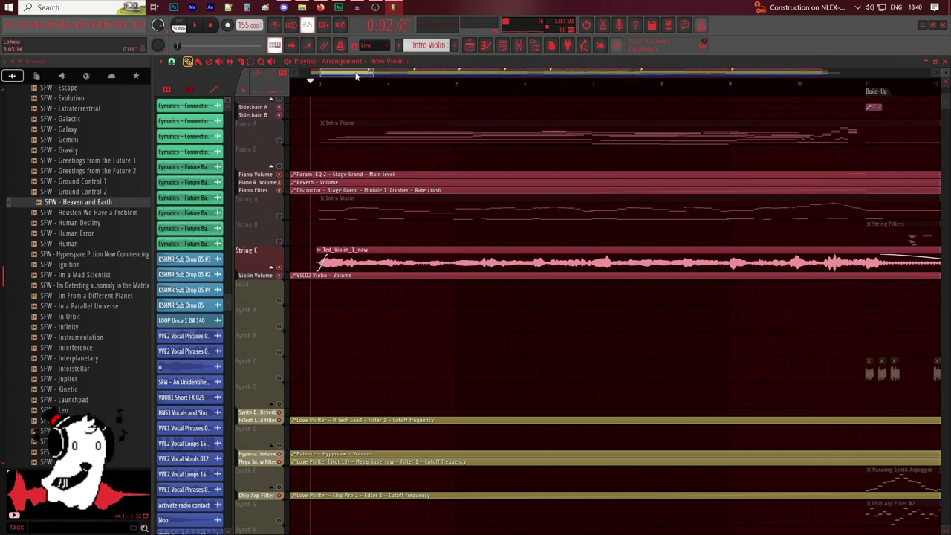
key("space")
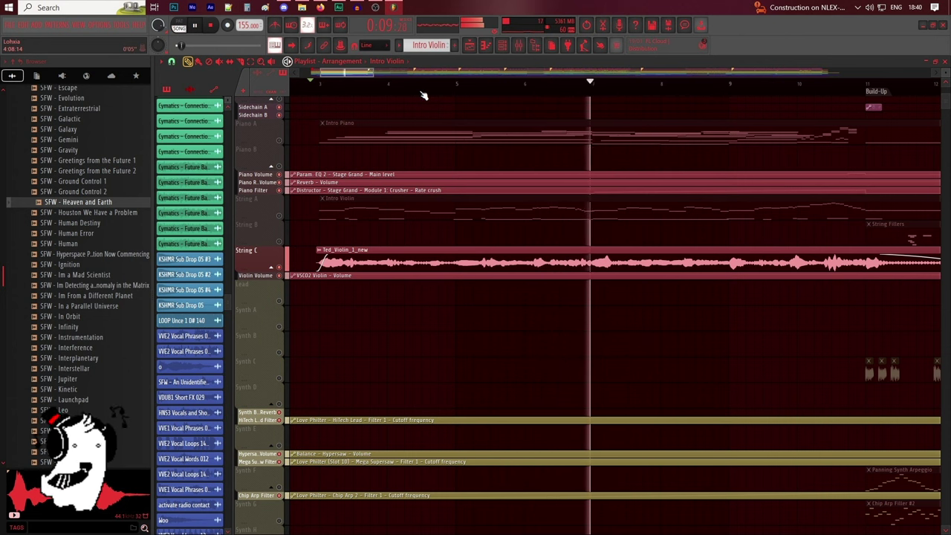
key("space")
left_click(280, 216)
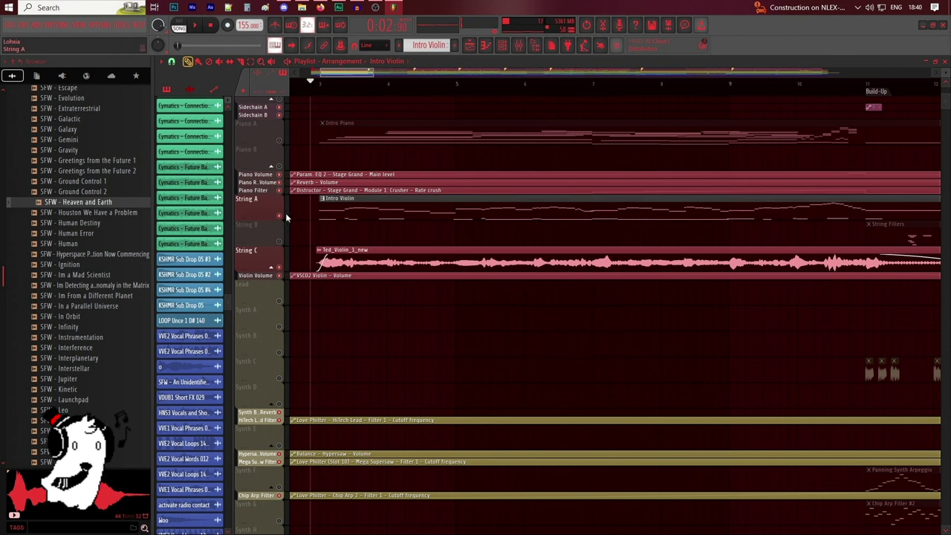
key("space")
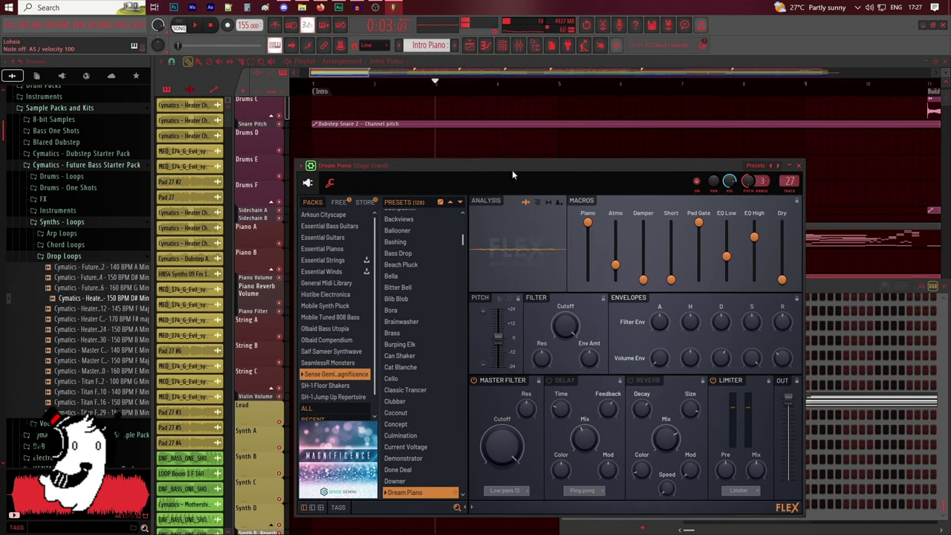
Inspect the Dream Piano preset in FLEX with a test note, and audition the Intro Piano clip alone on Piano A
left_click_drag(512, 169, 539, 159)
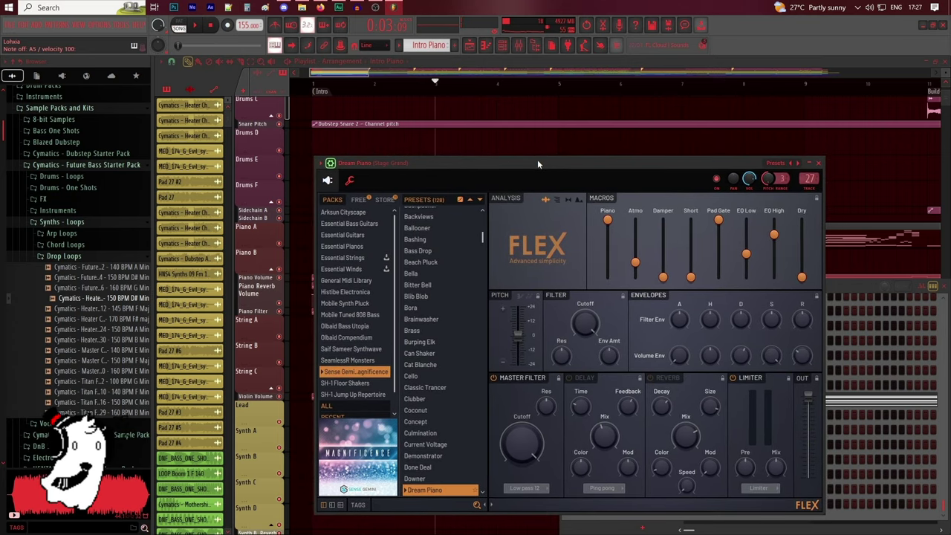
left_click_drag(537, 163, 539, 170)
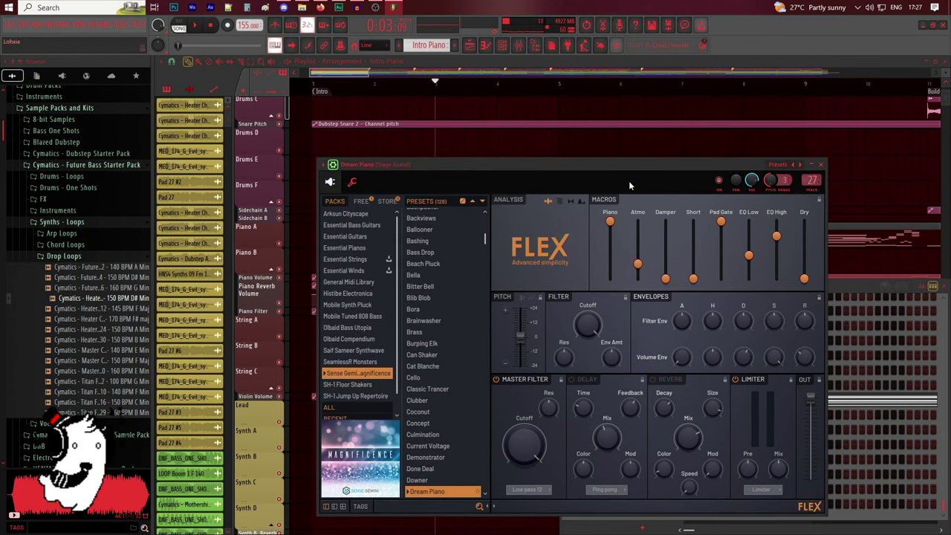
key("z")
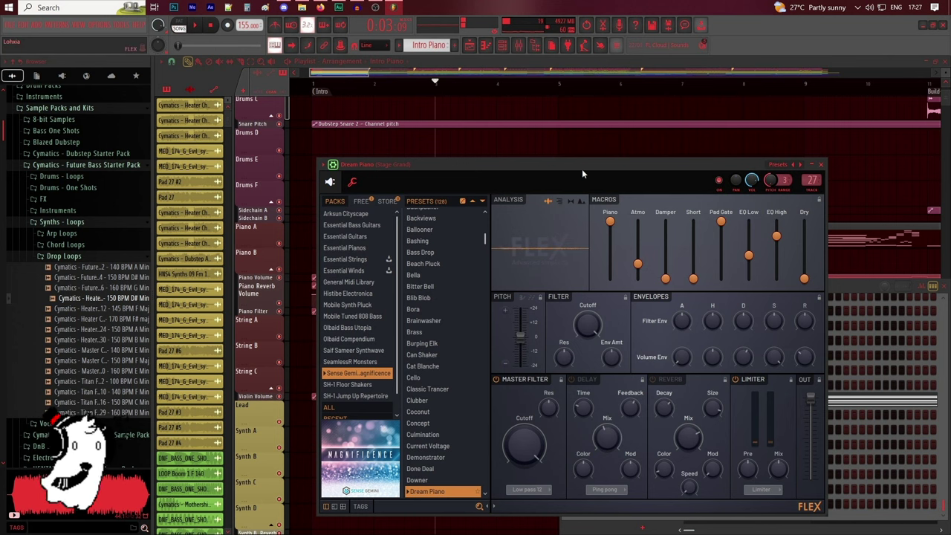
left_click_drag(582, 169, 585, 194)
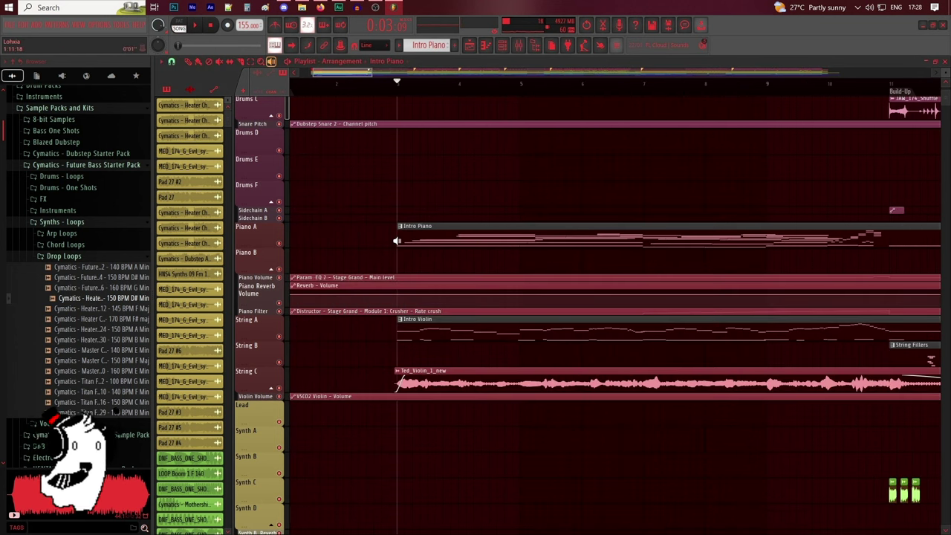
right_click(397, 241)
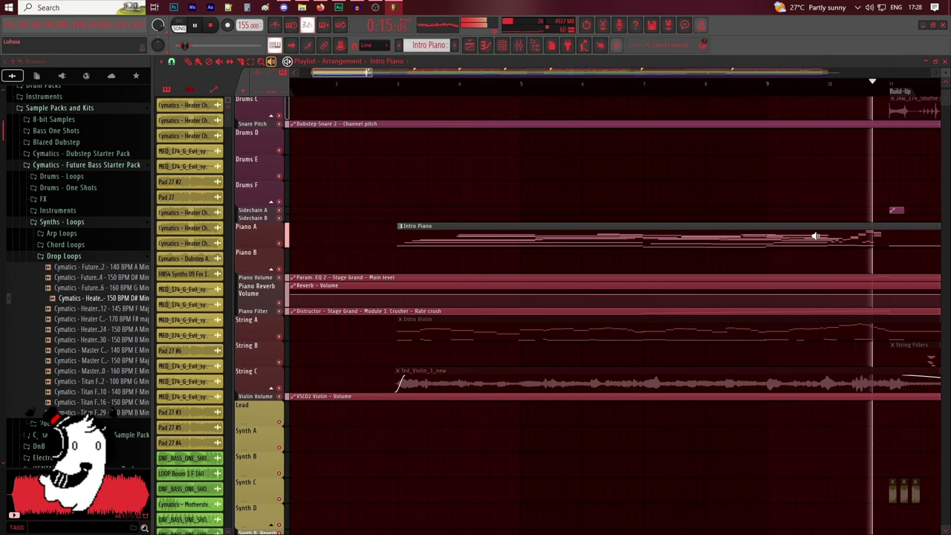
key("space")
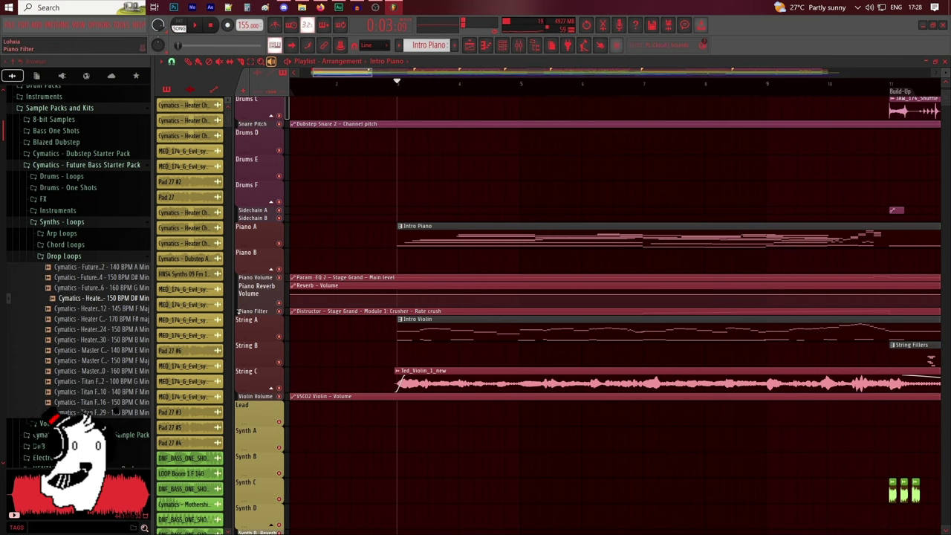
Expand the Piano Filter automation track and inspect the Distructor effect on the Stage Grand mixer track
left_click(238, 313)
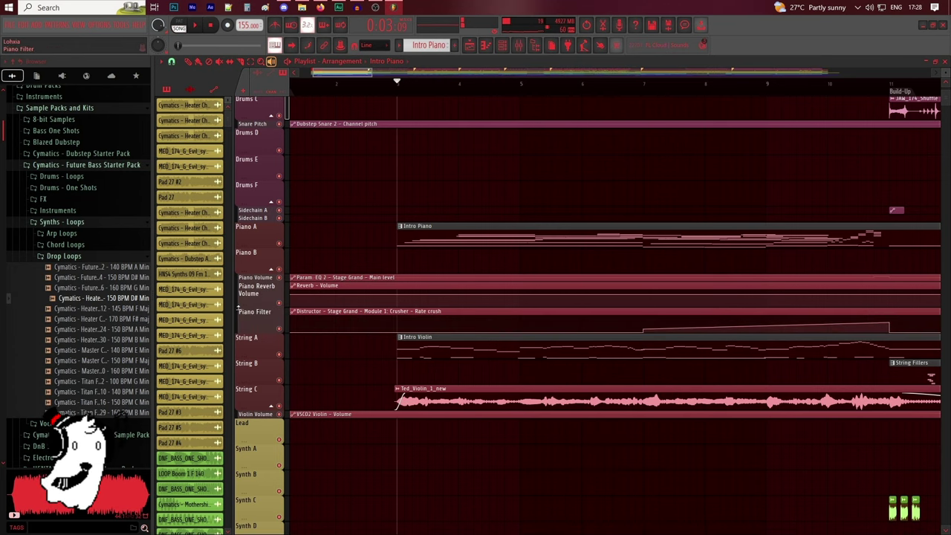
left_click(522, 52)
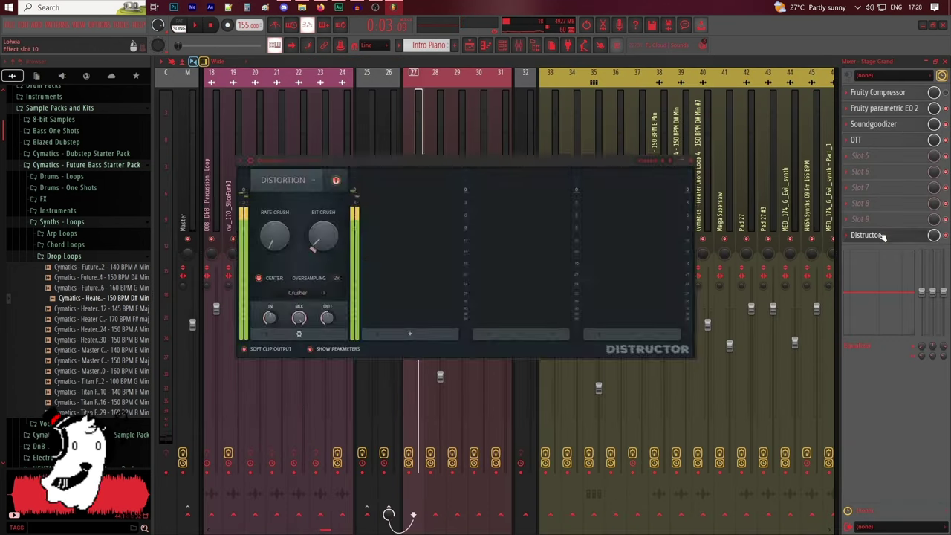
left_click(882, 236)
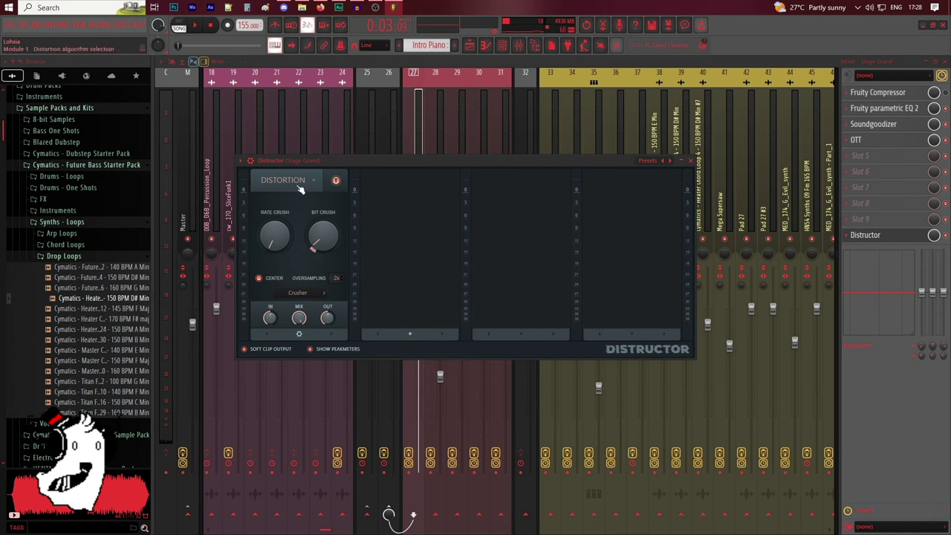
left_click_drag(314, 161, 368, 167)
left_click(503, 46)
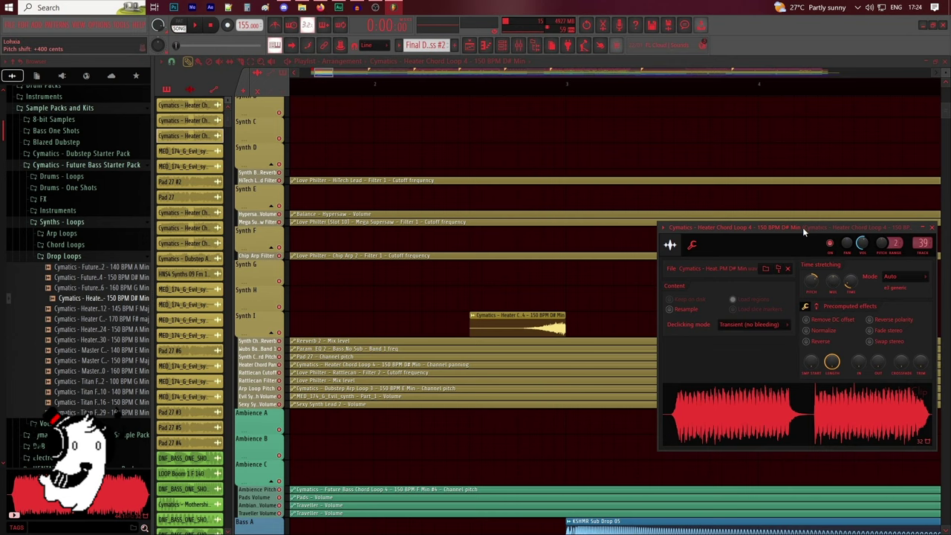
Inspect the sample settings of the Cymatics Heater Chord Loop 4 clip on Synth I and play that clip alone
left_click_drag(803, 227, 751, 196)
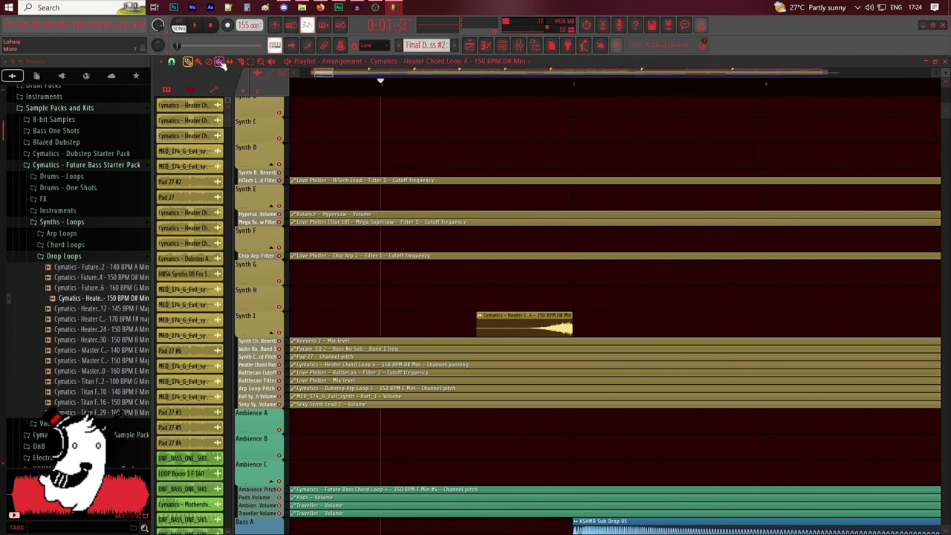
left_click(481, 327)
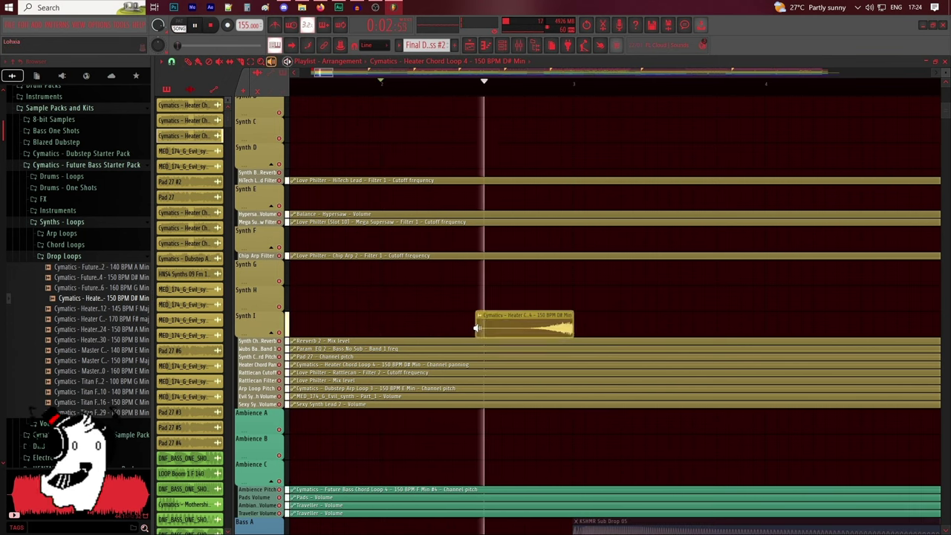
left_click(480, 325)
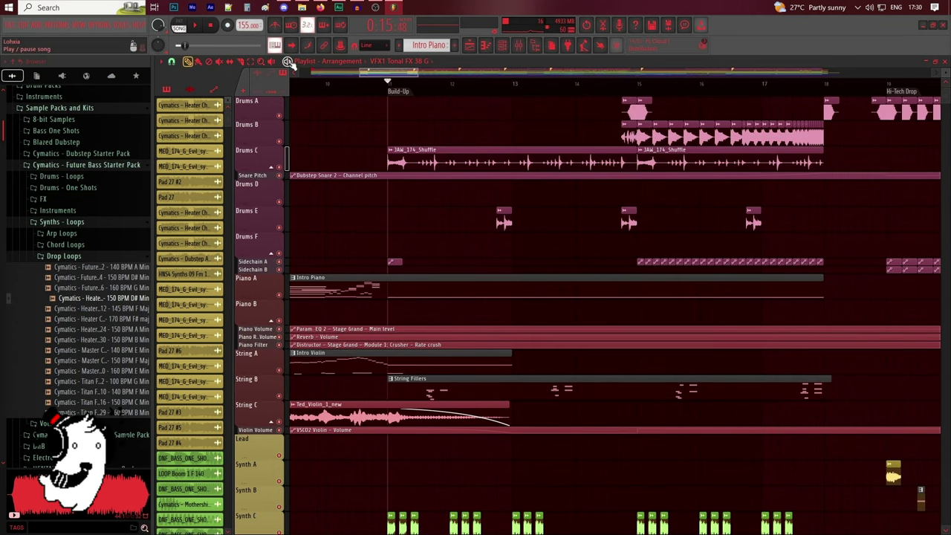
Play the Build-Up section while looking over its drum, synth, ambience, bass, vocal and SFX tracks
key("space")
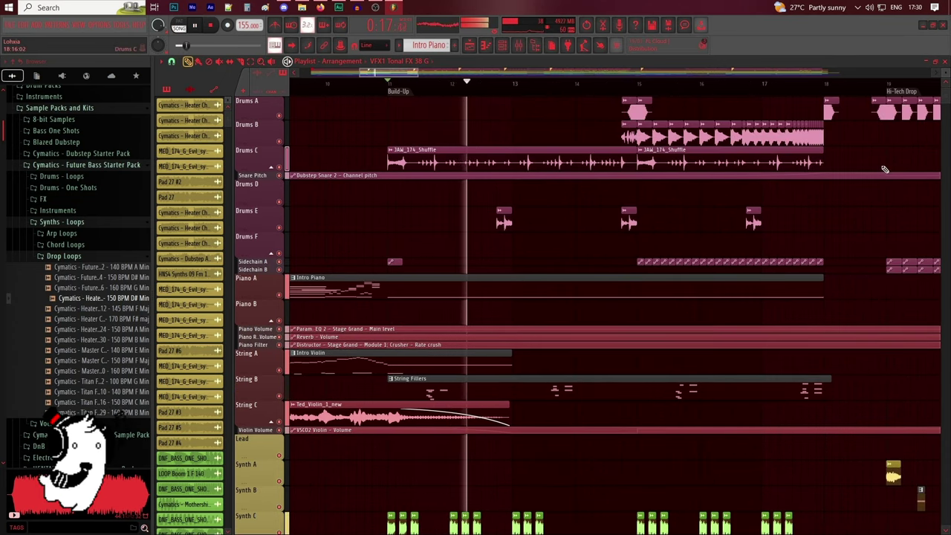
scroll(883, 172, "down", 10)
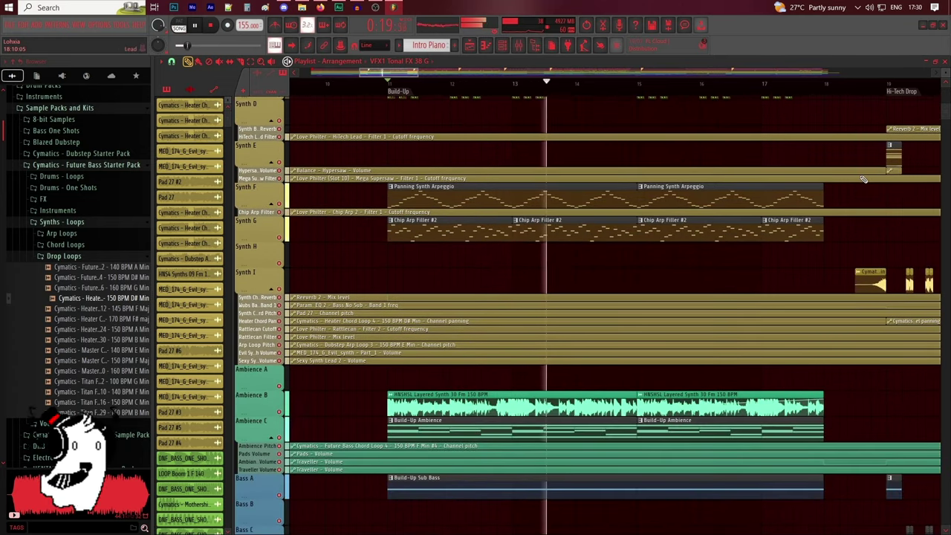
scroll(862, 179, "down", 12)
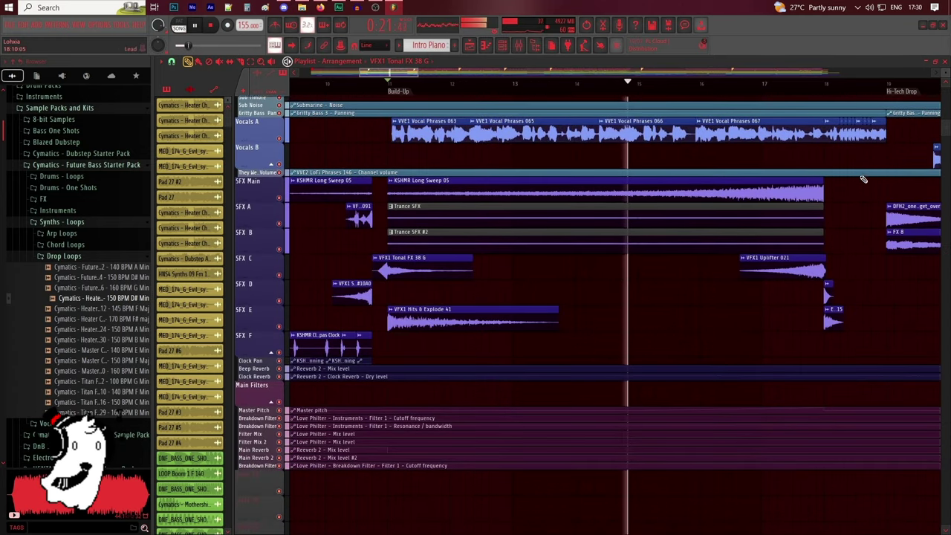
scroll(863, 179, "up", 3)
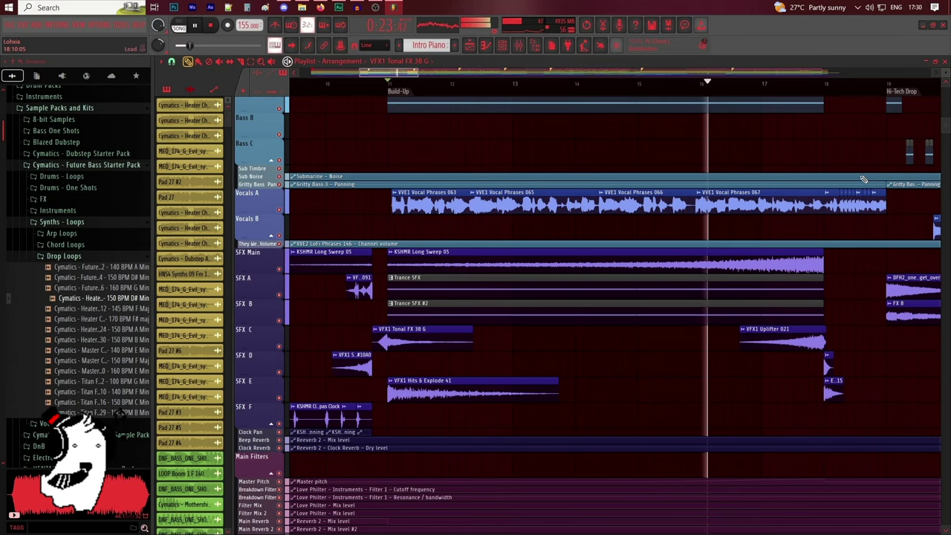
scroll(863, 179, "up", 13)
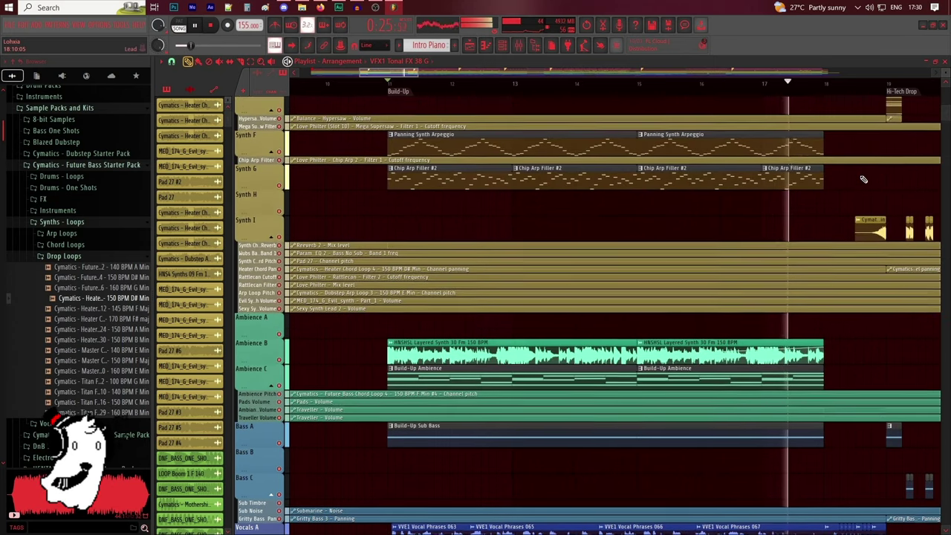
scroll(863, 179, "up", 18)
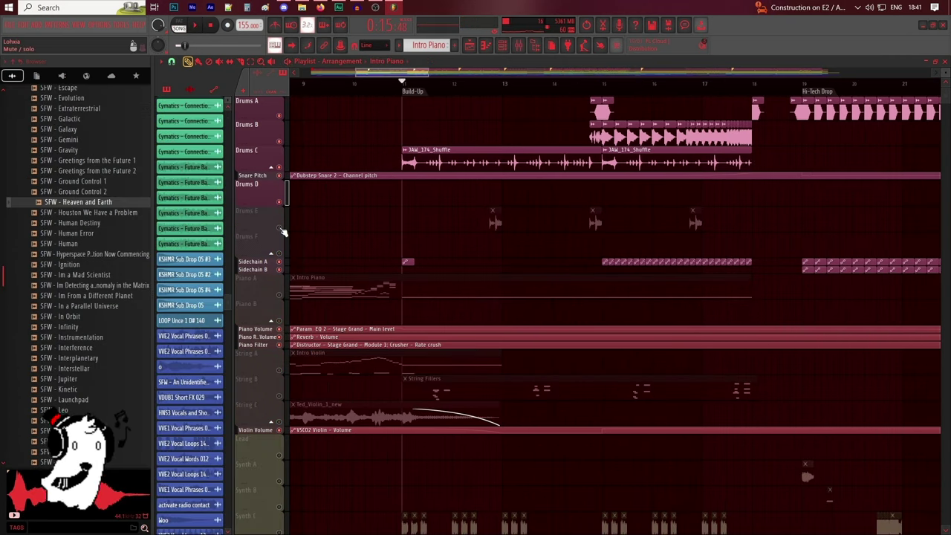
Play the isolated drum tracks from the Build-Up marker
scroll(448, 87, "up", 4)
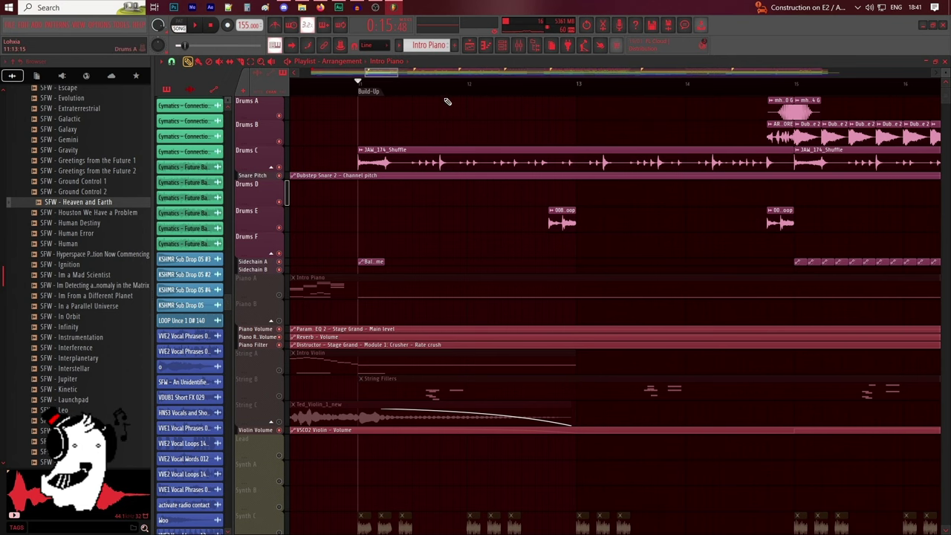
key("space")
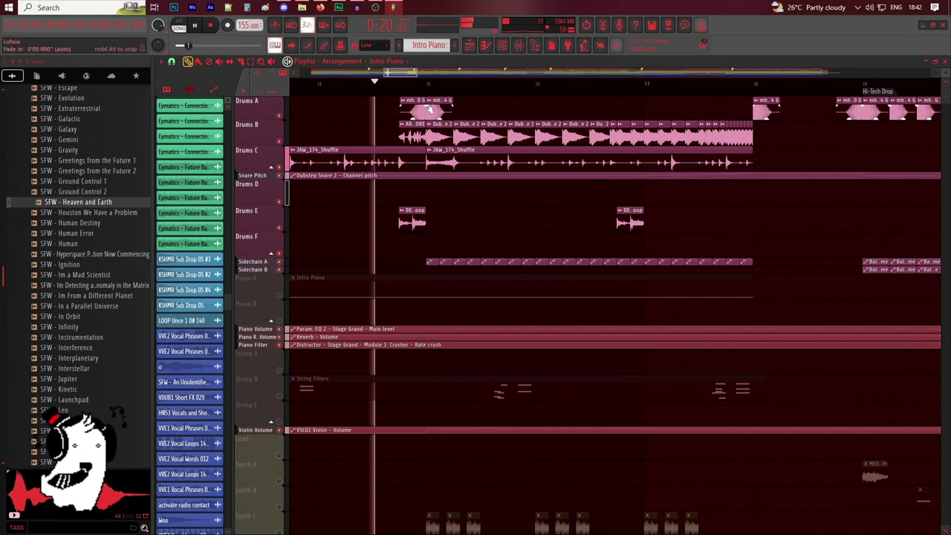
key("space")
Inspect the sample settings of the ARDCORE clip on Drums B and play the isolated drums from that clip's start
double_click(411, 136)
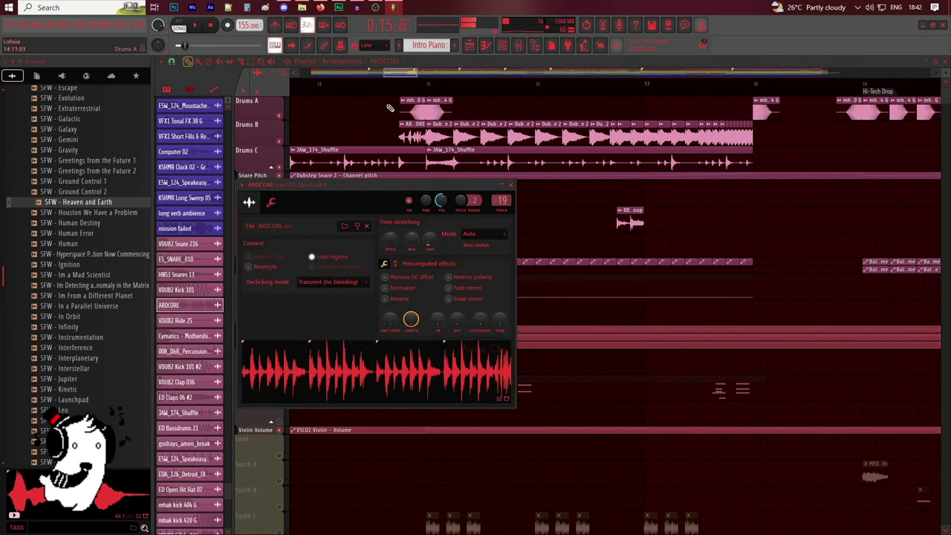
left_click(403, 86)
key("space")
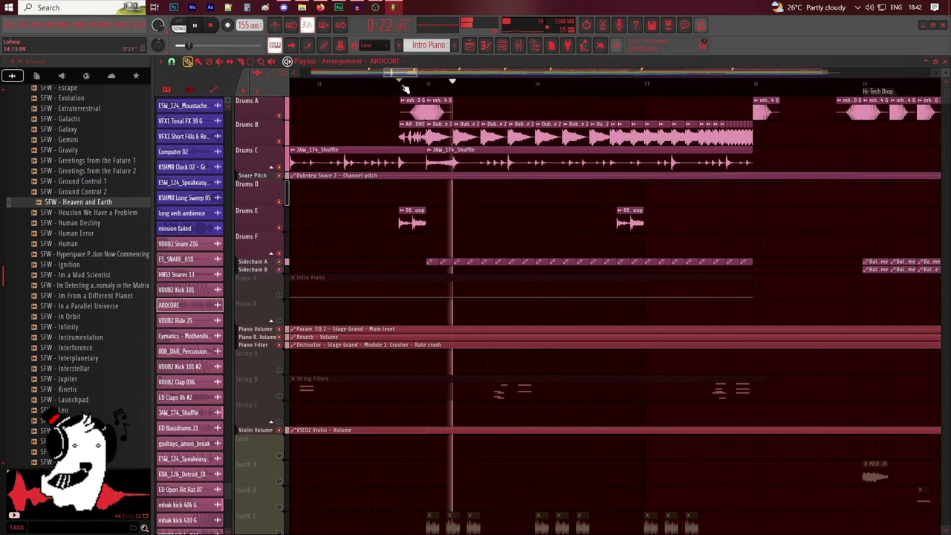
left_click_drag(408, 73, 414, 72)
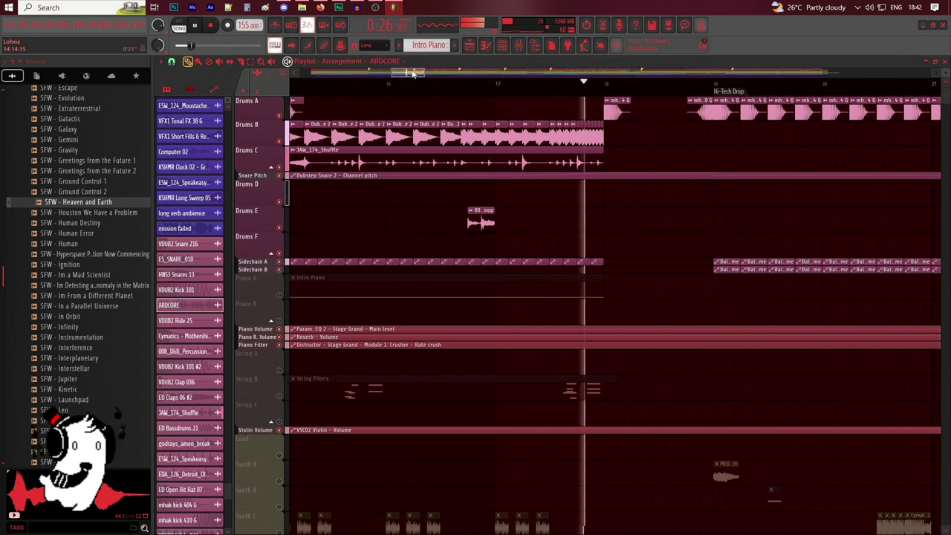
Expand the Snare Pitch automation track and play the drums from bar 17 over its pitch curve
left_click_drag(274, 179, 274, 196)
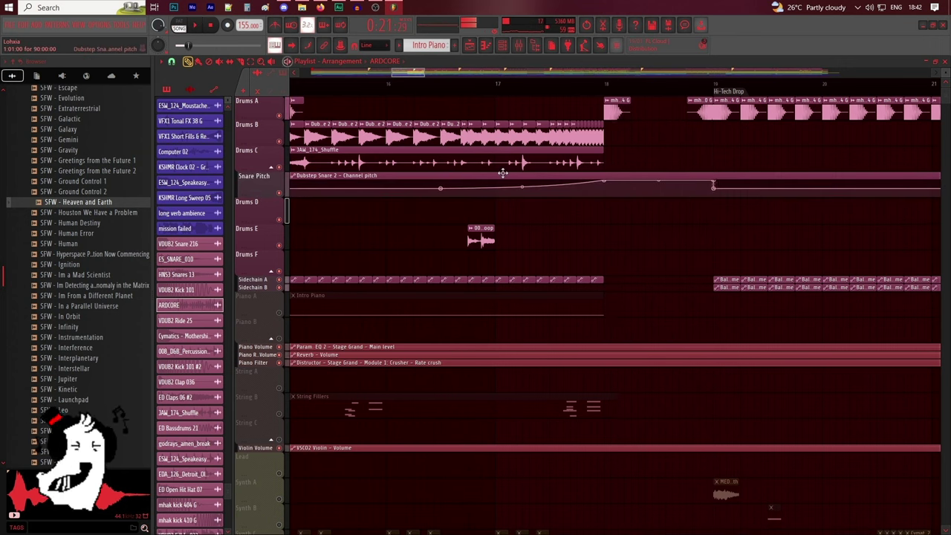
key("space")
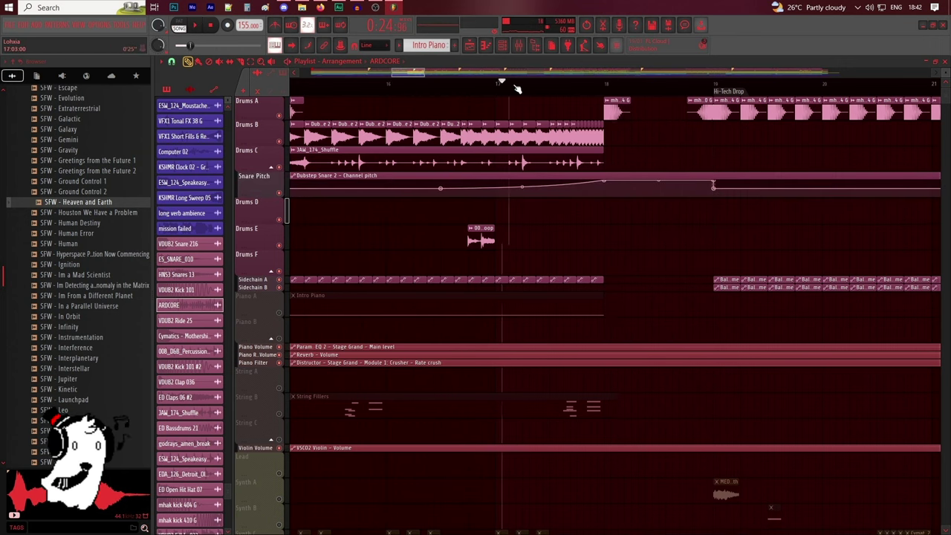
key("space")
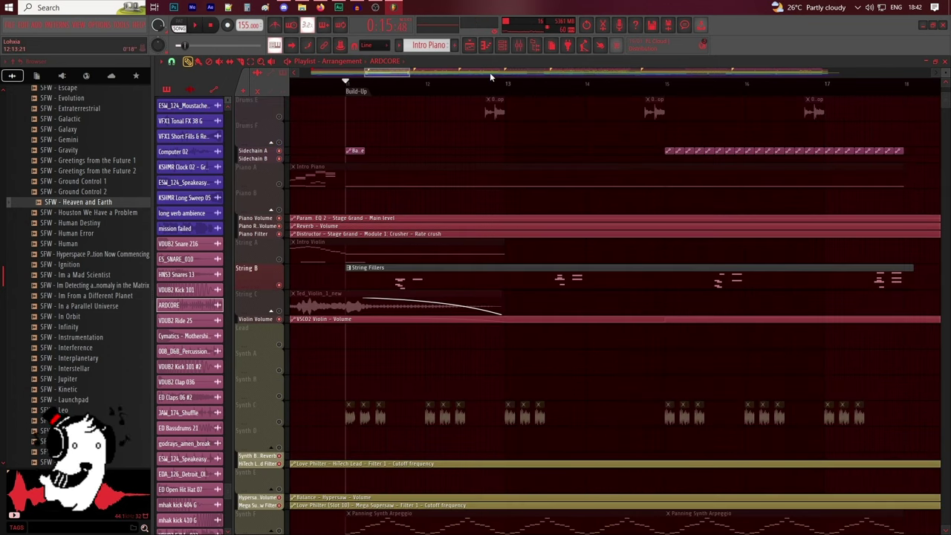
Open the Short Strings instrument behind the String Fillers pattern to show its Kontakt settings
left_click(288, 61)
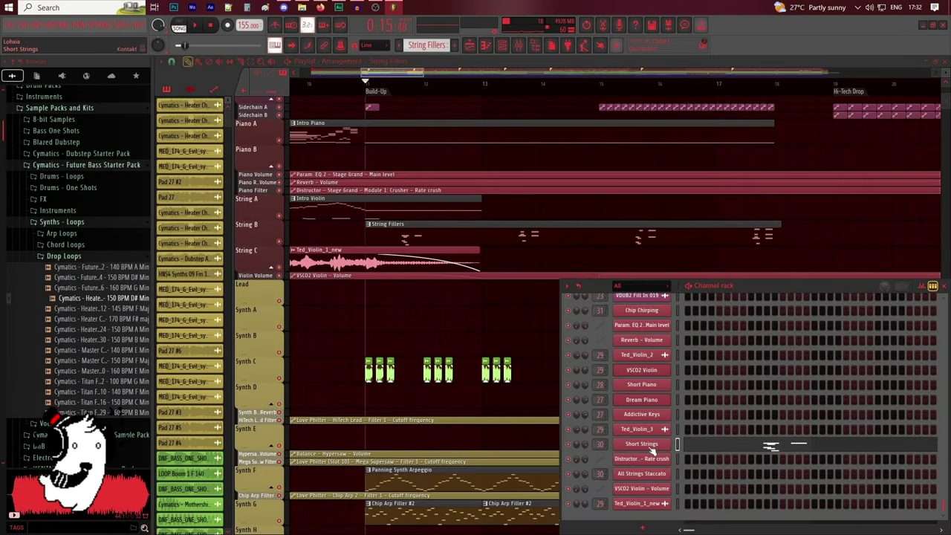
left_click(652, 446)
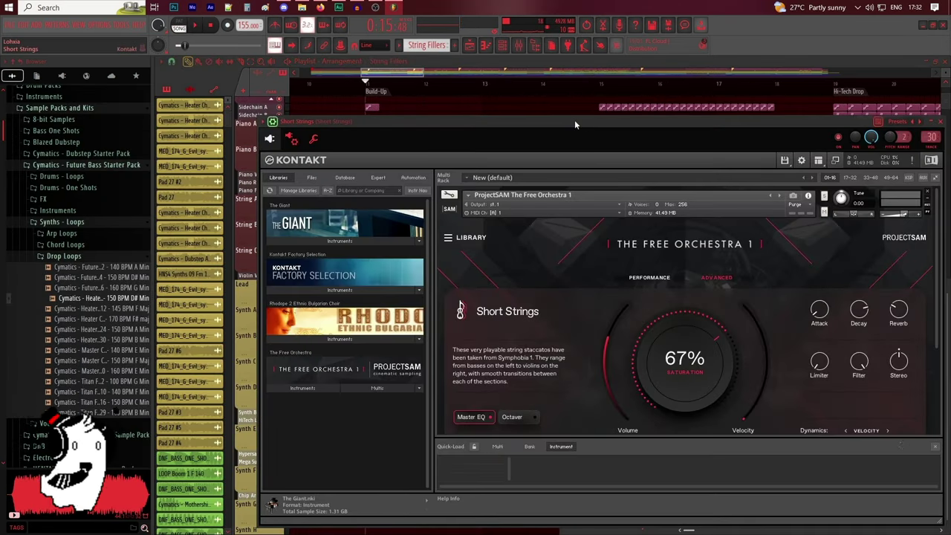
left_click_drag(574, 119, 561, 97)
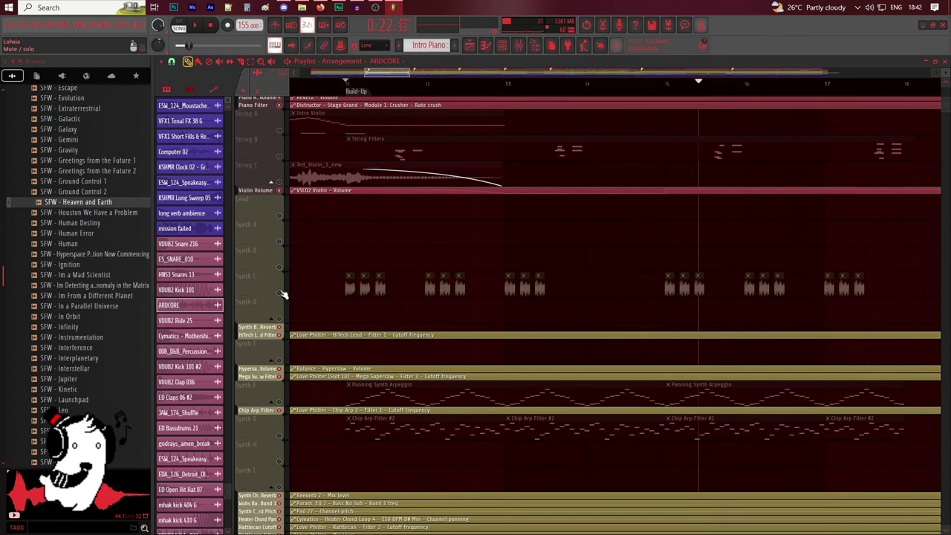
Isolate the Synth C track and play its clips from the Build-Up marker
left_click(281, 291)
scroll(350, 89, "up", 3)
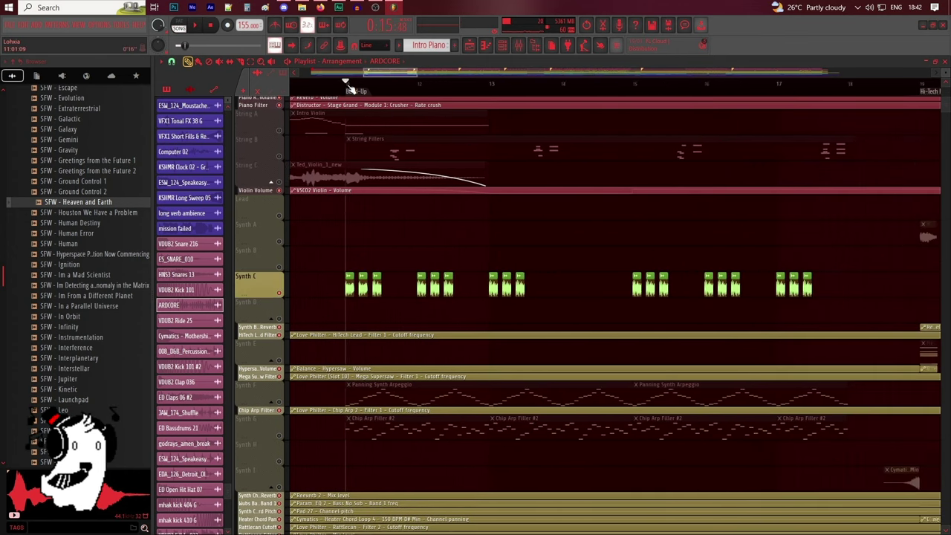
scroll(384, 75, "down", 4)
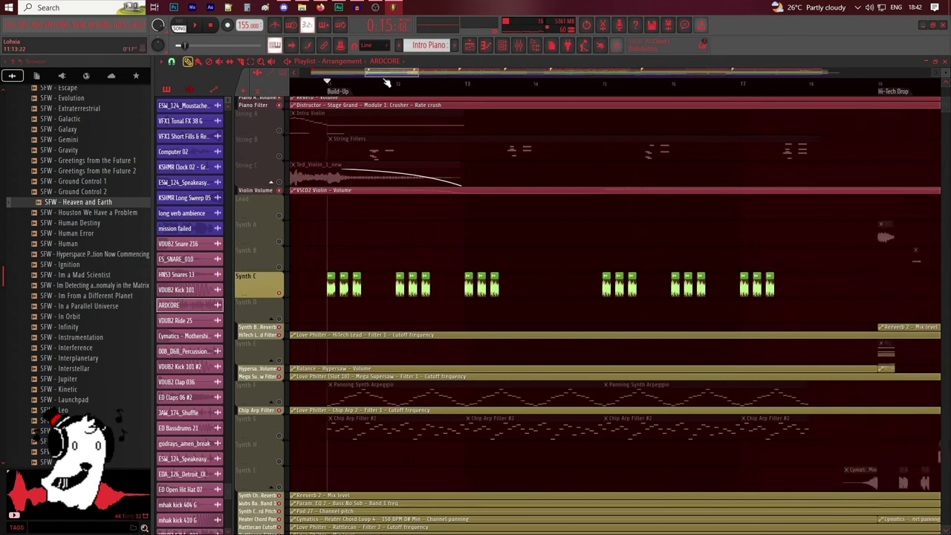
key("space")
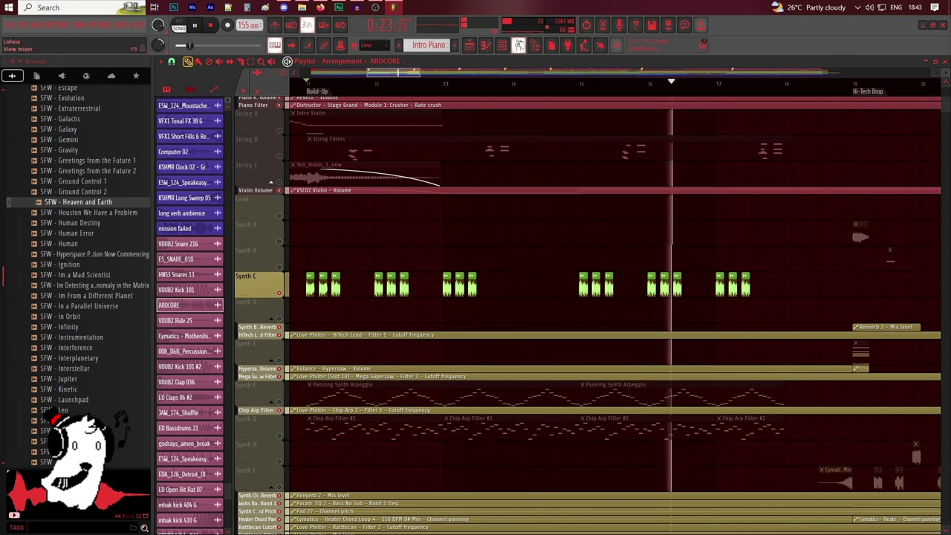
Inspect the mixer effects on the KSHMR Dubstep Fill 140BPM 08 track, including its Fruity parametric EQ 2
left_click(519, 45)
scroll(596, 135, "down", 4)
left_click(583, 141)
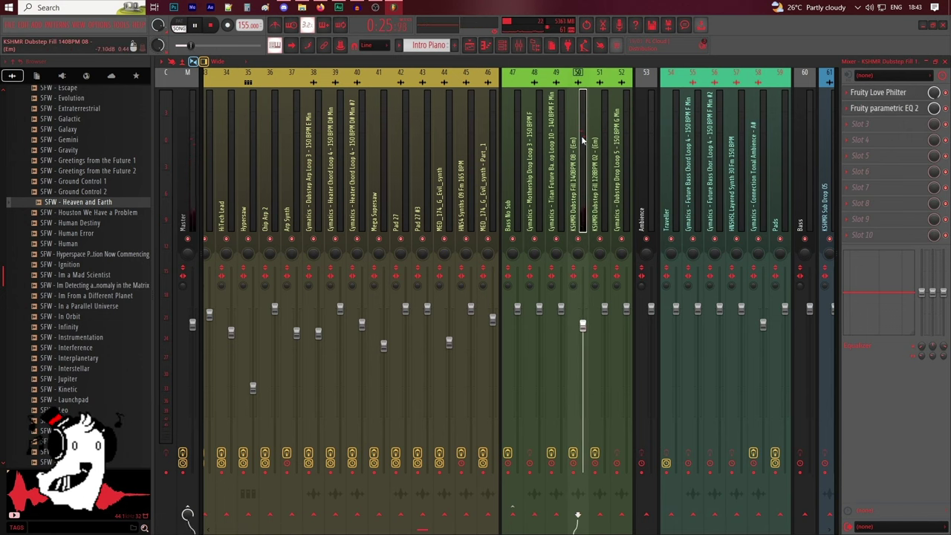
left_click(917, 109)
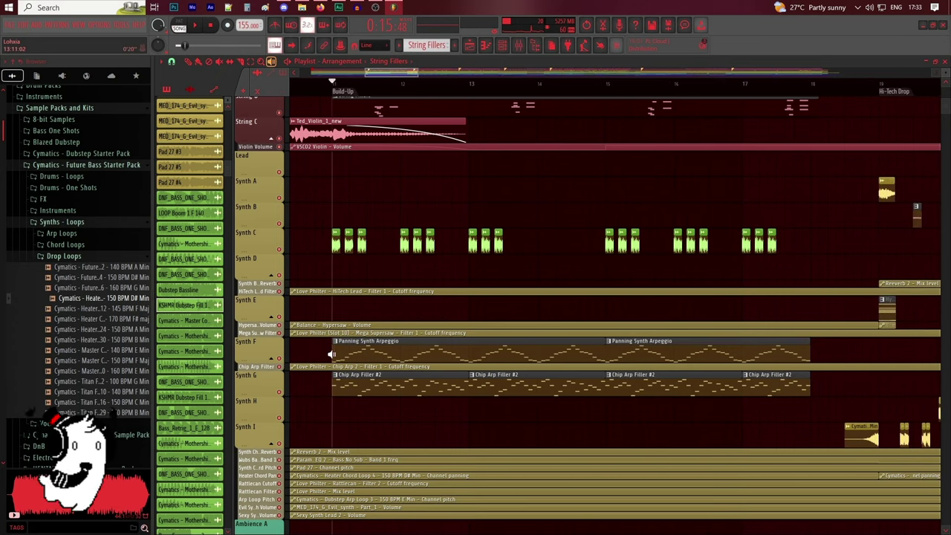
Audition the Panning Synth Arpeggio clip on Synth F and the Chip Arp Filler #2 clip on Synth G individually
left_click(331, 355)
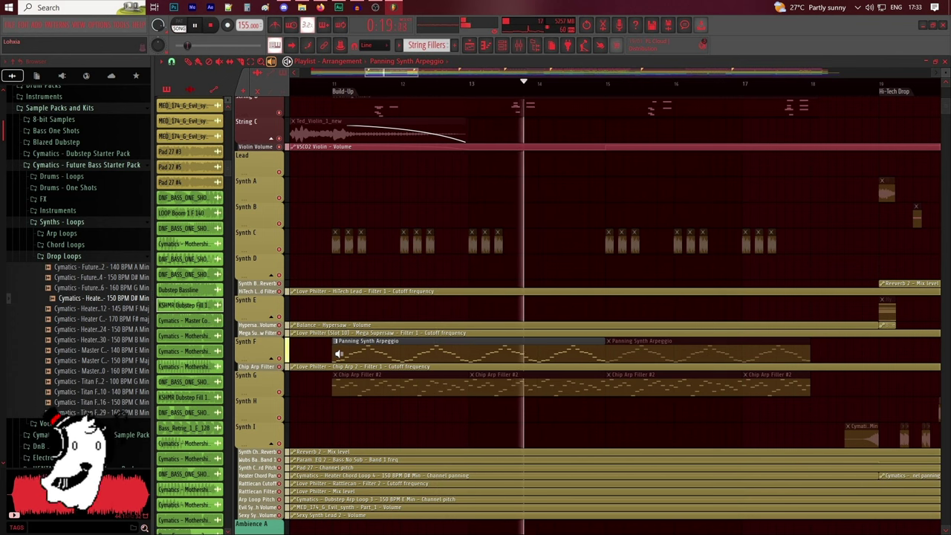
key("space")
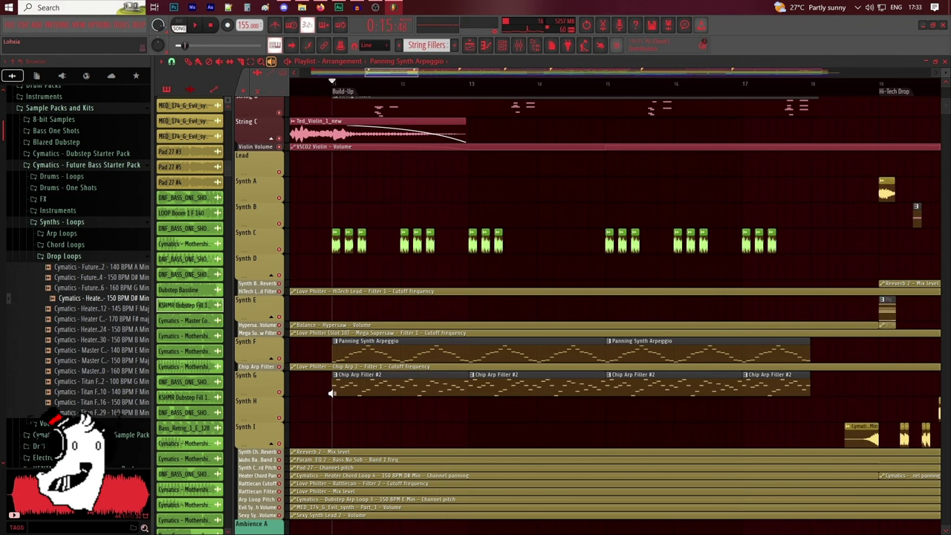
left_click(331, 393)
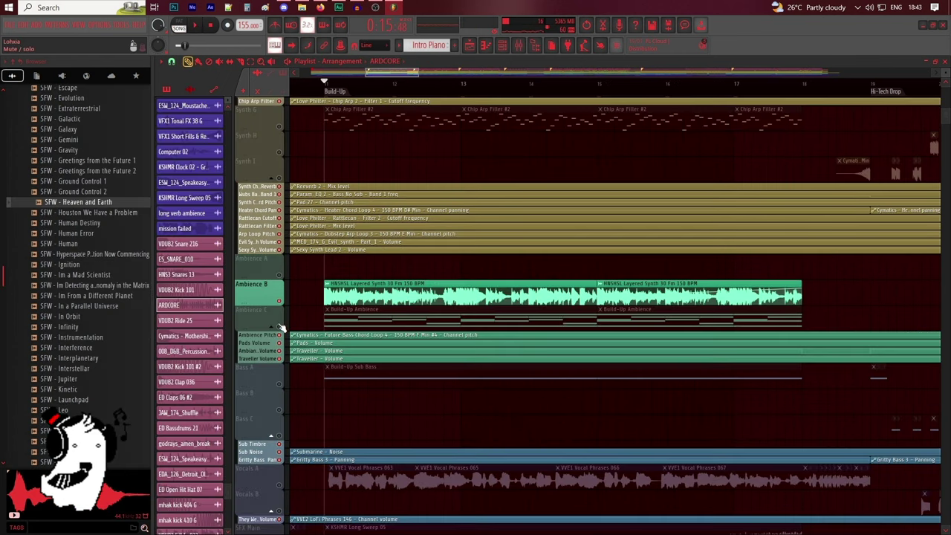
Enable Ambience C alongside Ambience B and play the isolated ambience layers from the Build-Up marker
left_click(279, 327)
key("space")
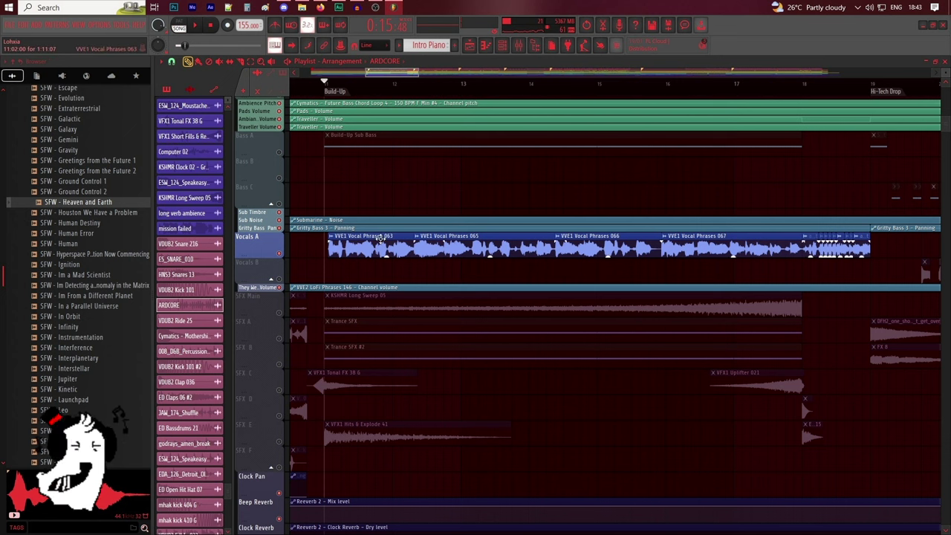
Play the isolated Vocals A track from the Build-Up marker, following its phrases toward the Hi-Tech Drop
scroll(367, 87, "up", 1)
scroll(389, 89, "down", 1)
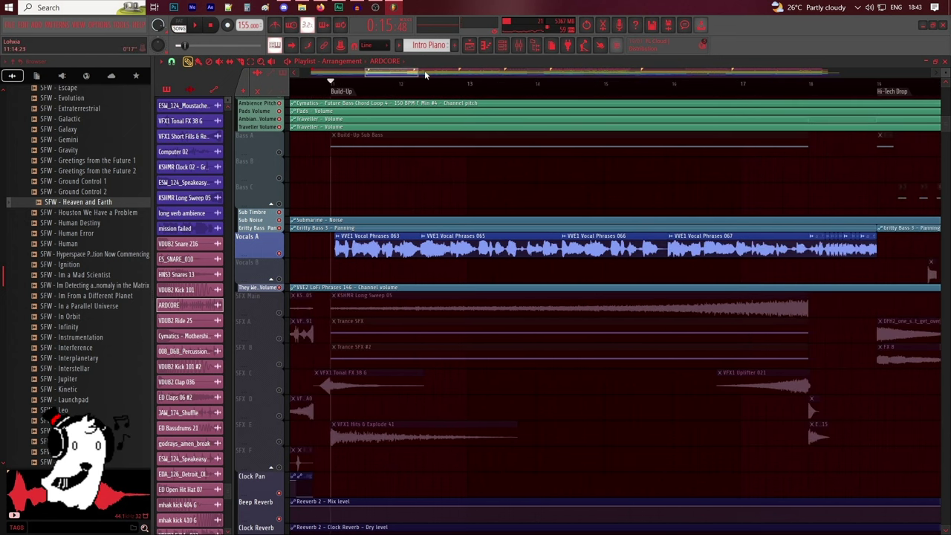
left_click_drag(402, 72, 401, 71)
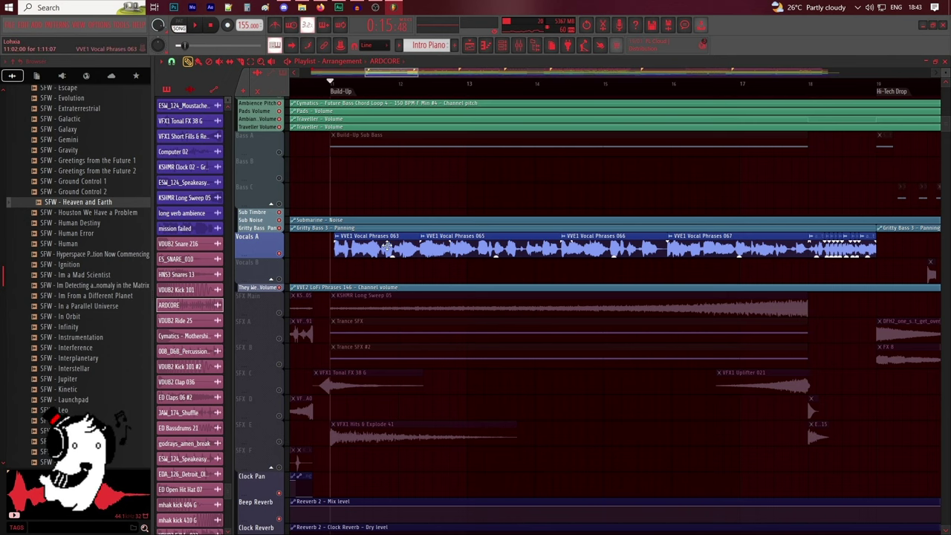
key("space")
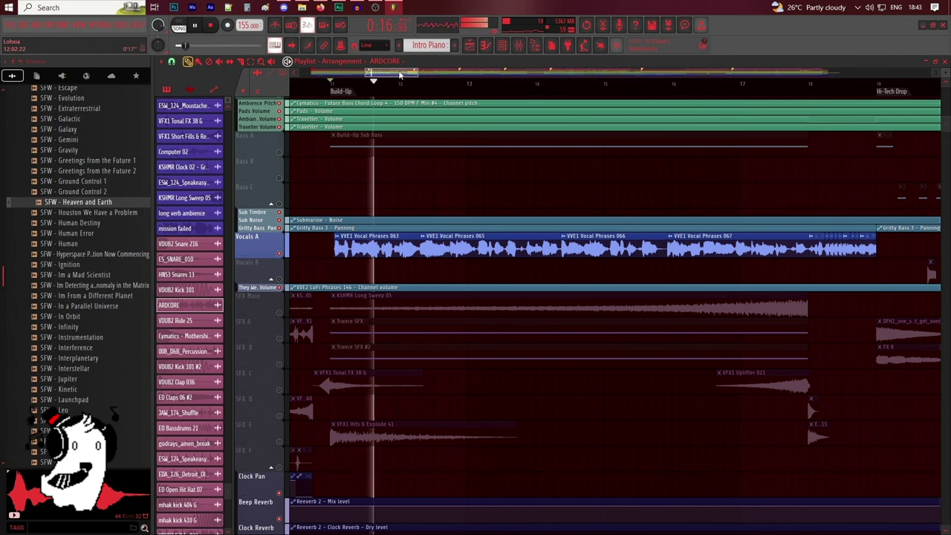
left_click_drag(399, 74, 403, 73)
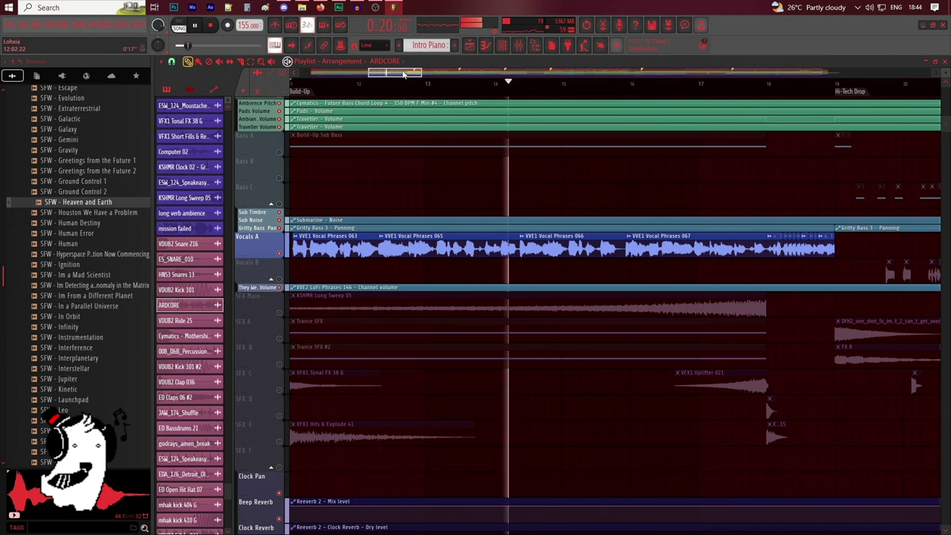
left_click_drag(403, 74, 411, 74)
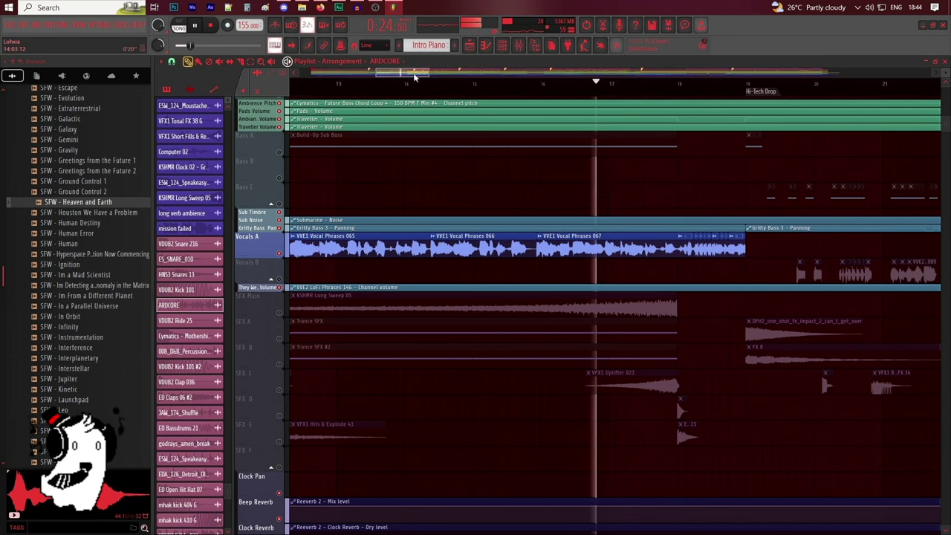
left_click_drag(414, 77, 427, 75)
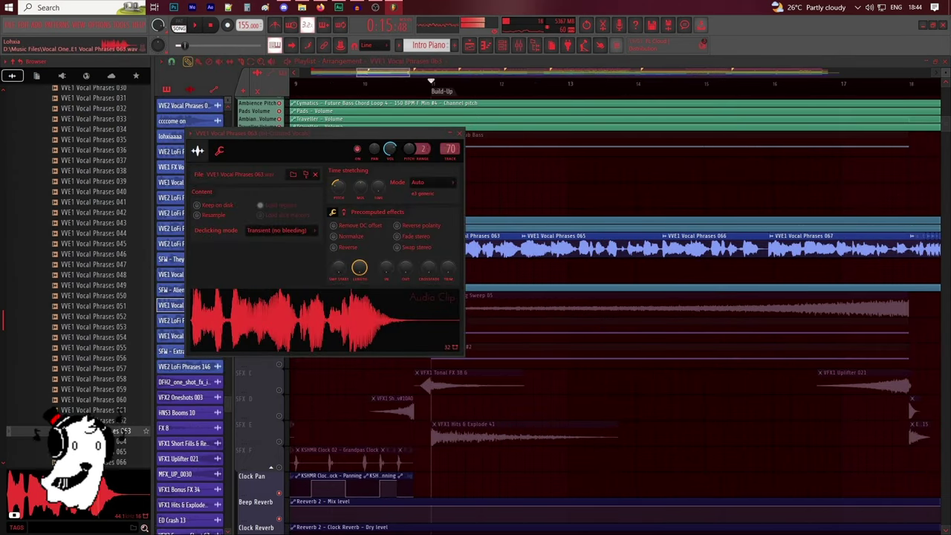
Inspect the Distructor and Fruity parametric EQ 2 effects on the Bit-Crushed Vocals mixer track
left_click(518, 45)
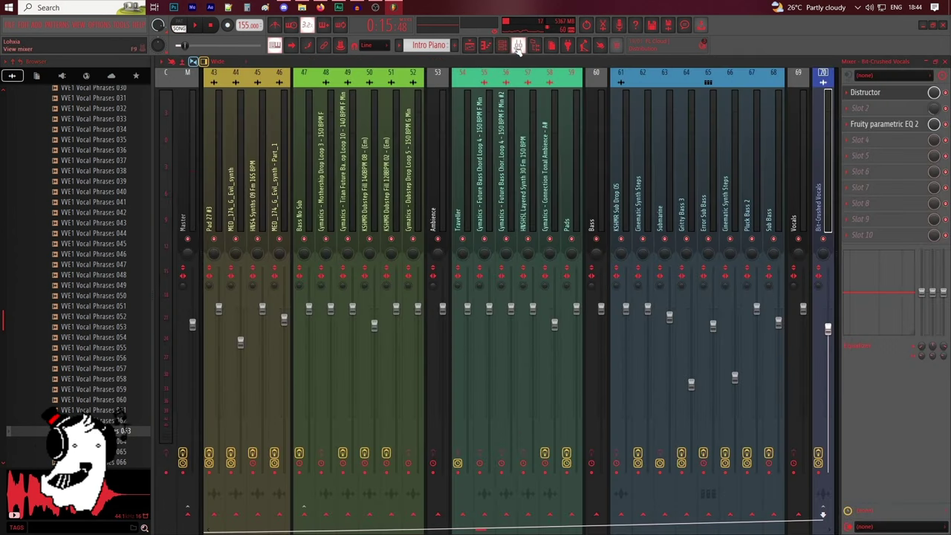
scroll(624, 115, "down", 3)
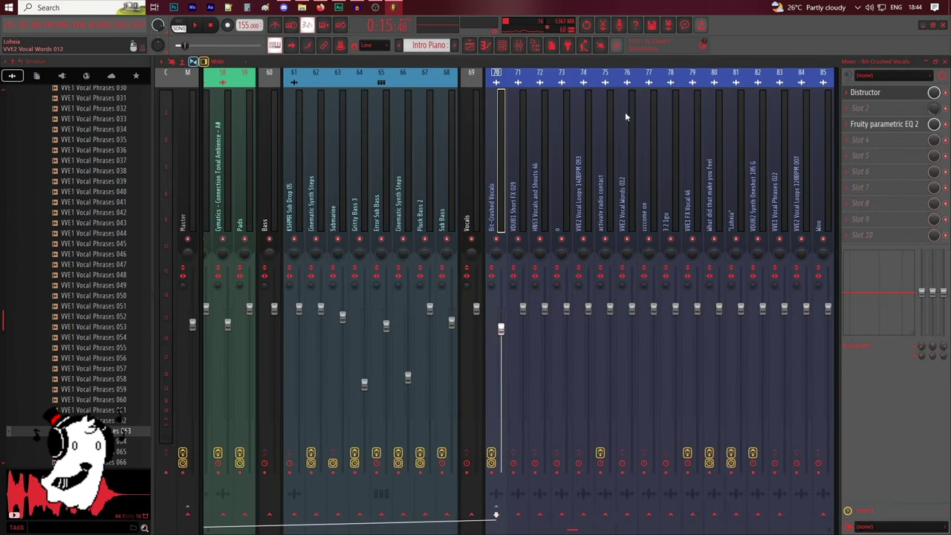
left_click(889, 96)
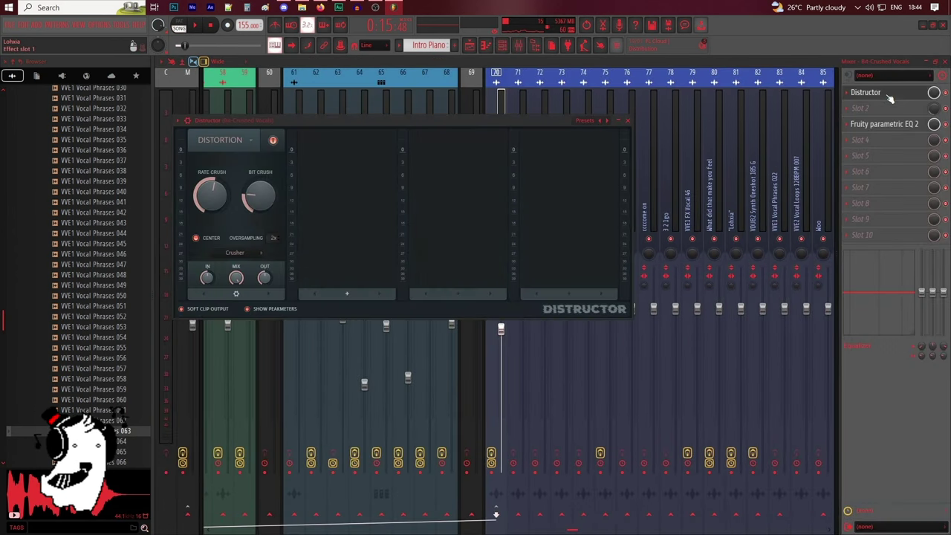
left_click(471, 46)
left_click(471, 46)
left_click(888, 124)
left_click(471, 47)
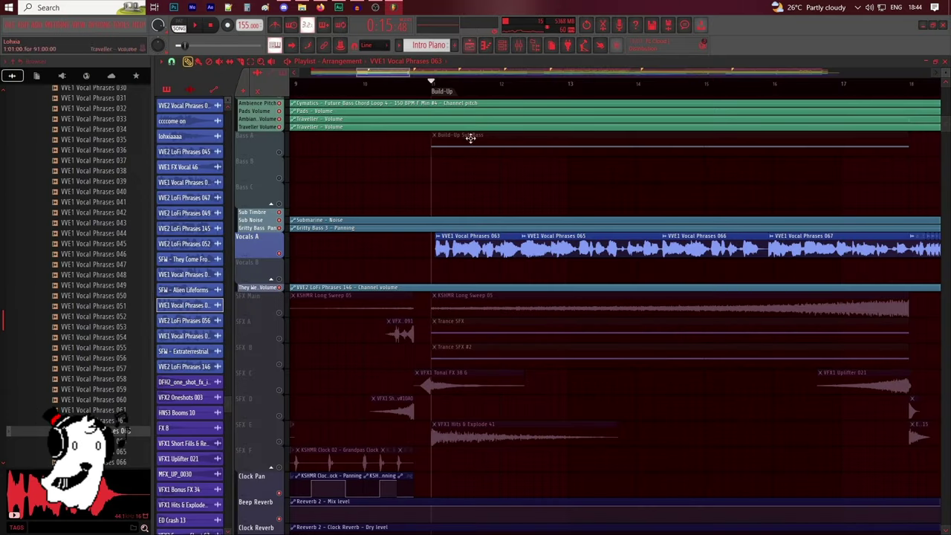
Open the VVE1 Vocal Phrases 063, 065, 066 and 067 clips on Vocals A to examine each one's source sample
double_click(487, 242)
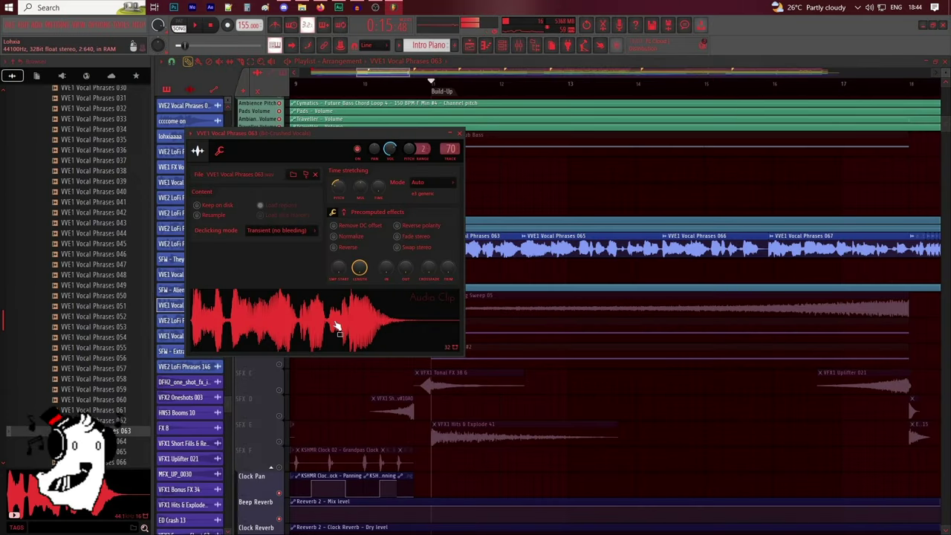
left_click_drag(433, 137, 500, 166)
left_click_drag(392, 73, 399, 73)
double_click(495, 242)
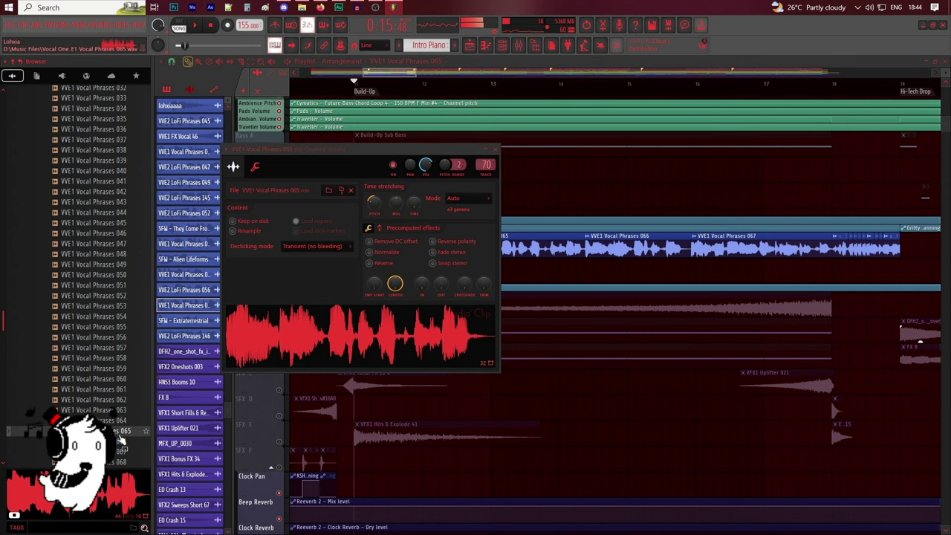
left_click_drag(409, 72, 422, 73)
double_click(471, 251)
left_click(335, 201)
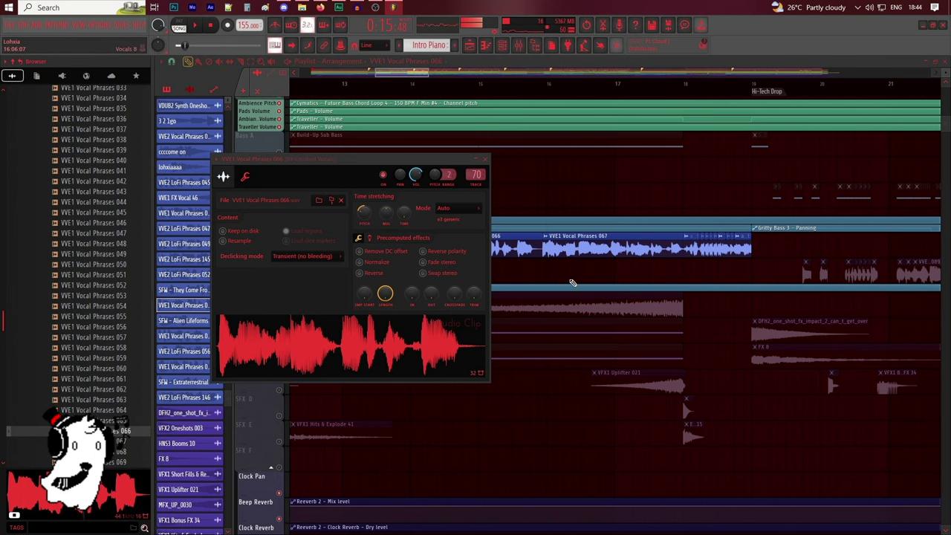
double_click(584, 253)
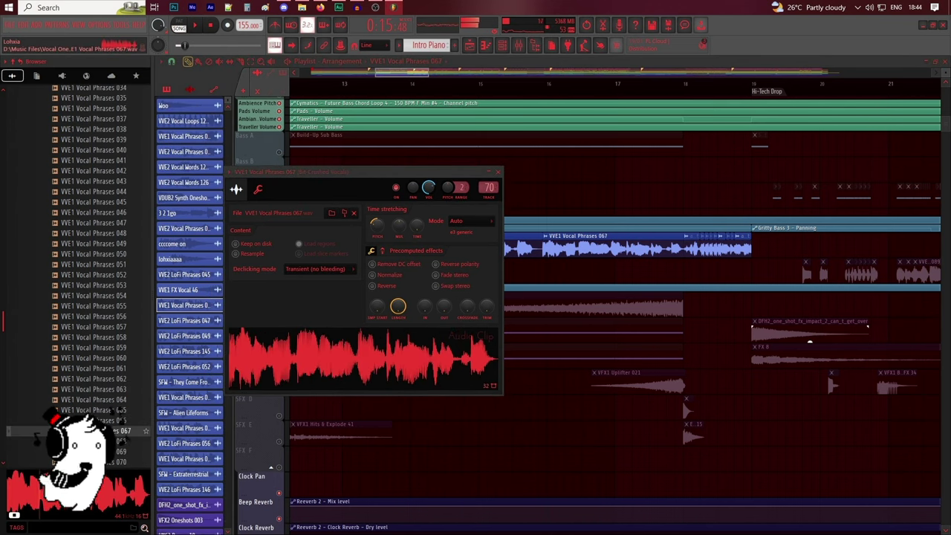
Play VVE1 Vocal Phrases 067 in the arrangement and inspect the pitch shift in its sample settings
left_click(529, 82)
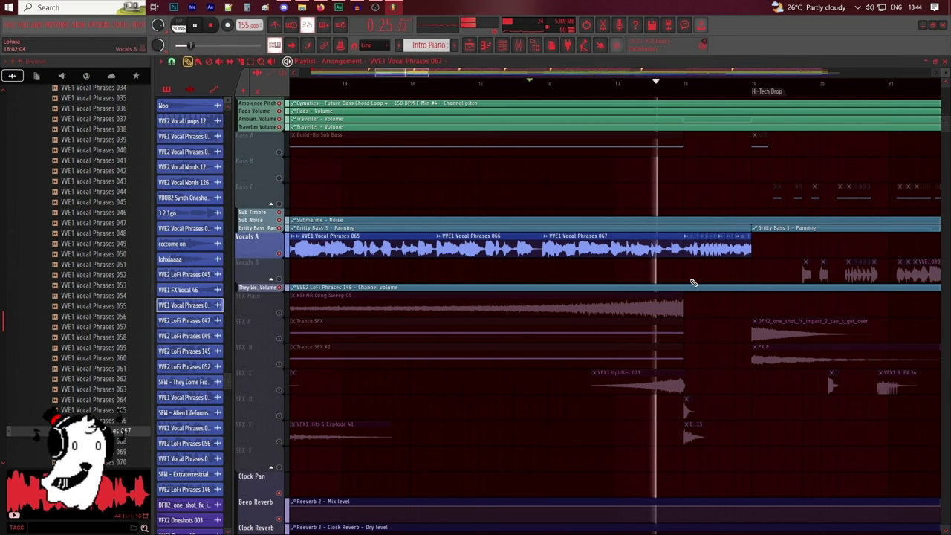
key("space")
double_click(650, 248)
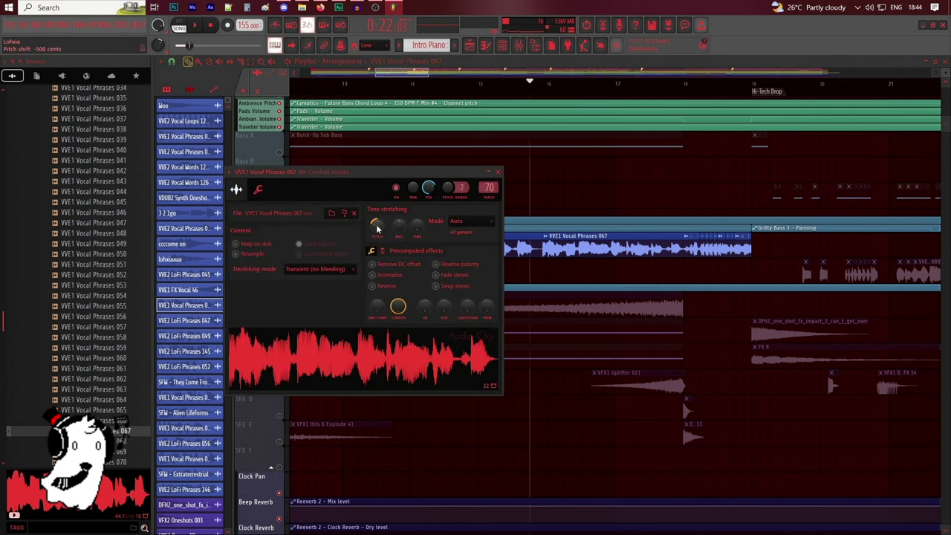
Return to the Build-Up marker and toggle the isolation of the Vocals A track
left_click_drag(412, 73, 396, 74)
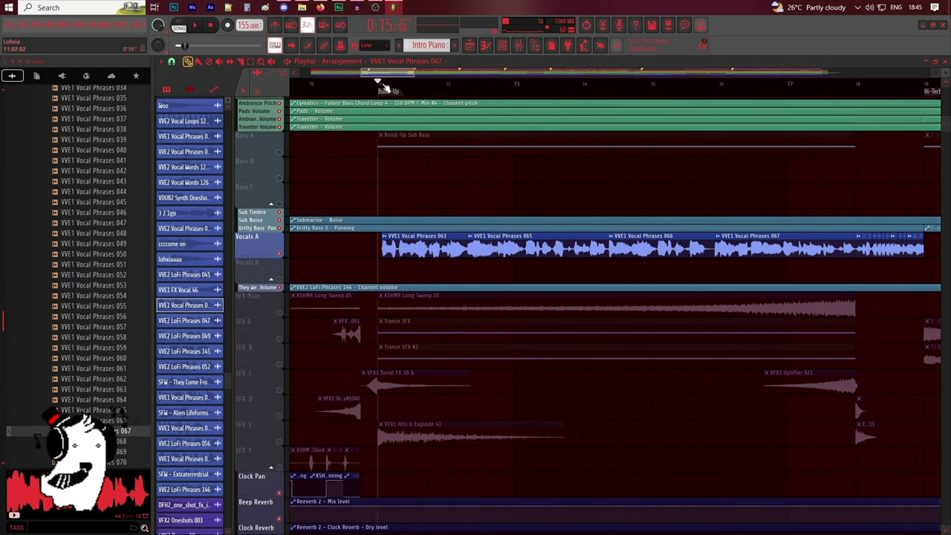
scroll(386, 87, "up", 2)
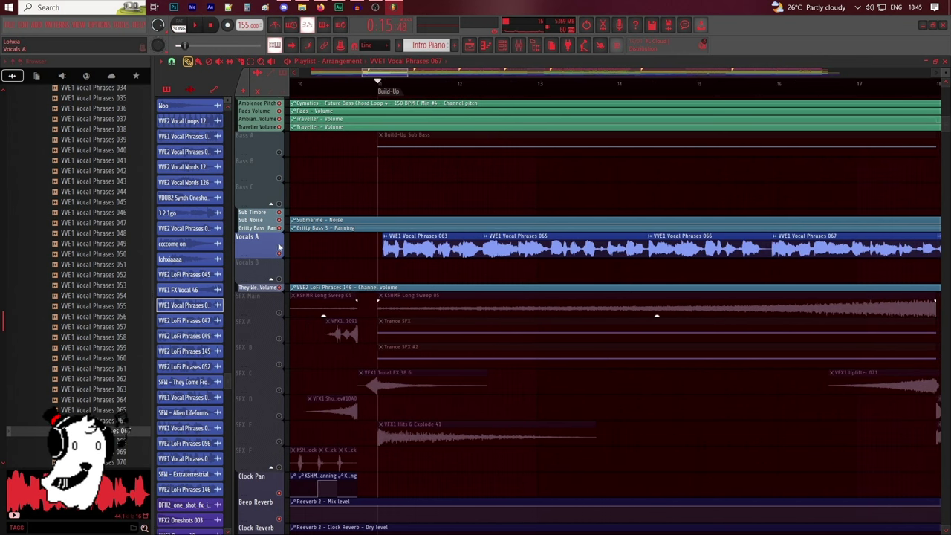
left_click(279, 253)
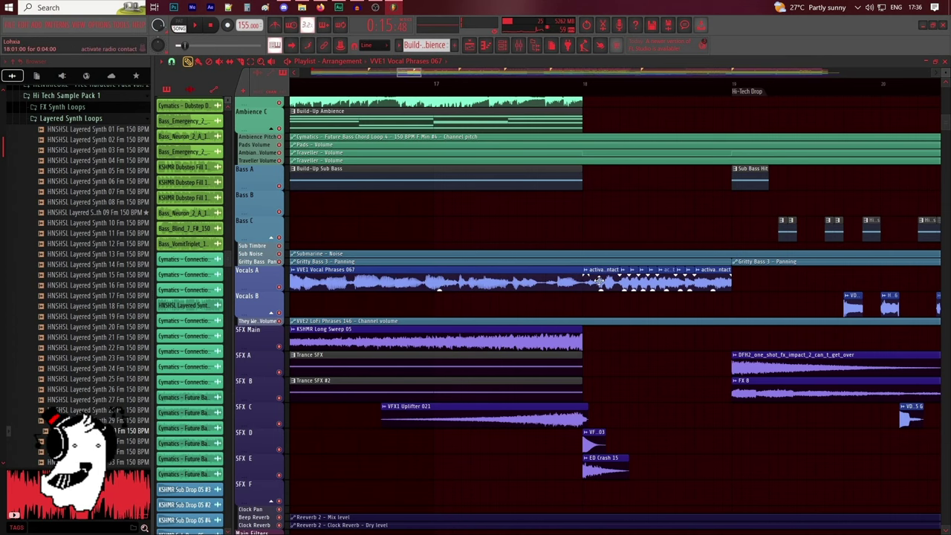
Open the activate radio contact clip on Vocals A, locate its source file in the browser and preview it
double_click(600, 281)
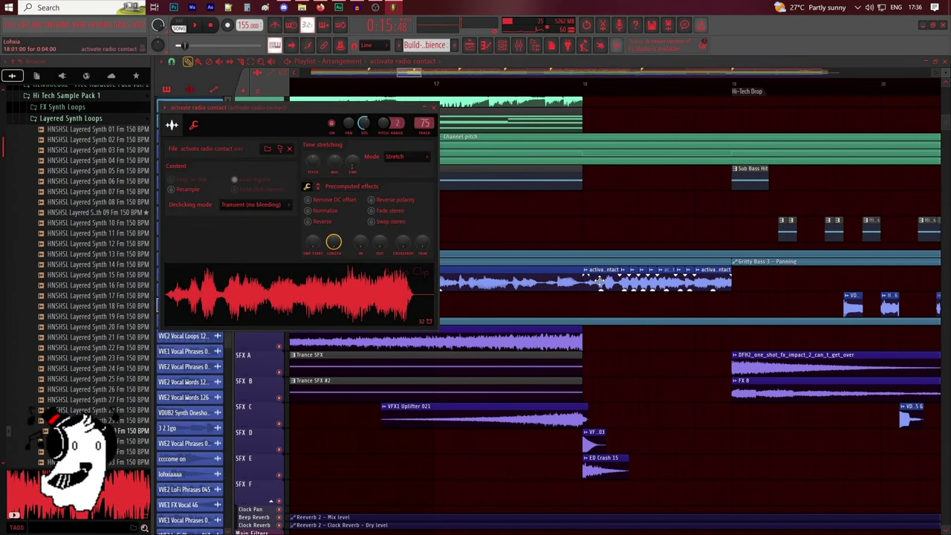
left_click(280, 150)
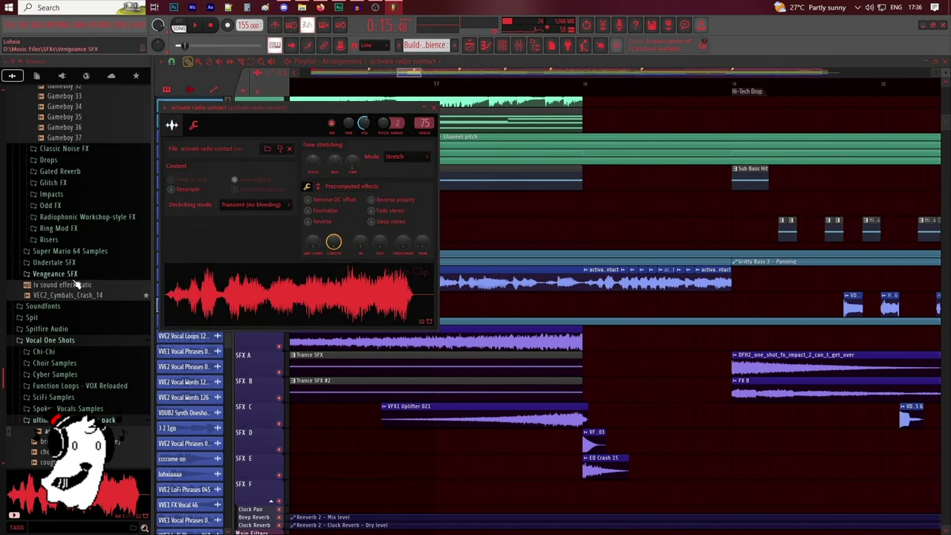
scroll(78, 296, "down", 5)
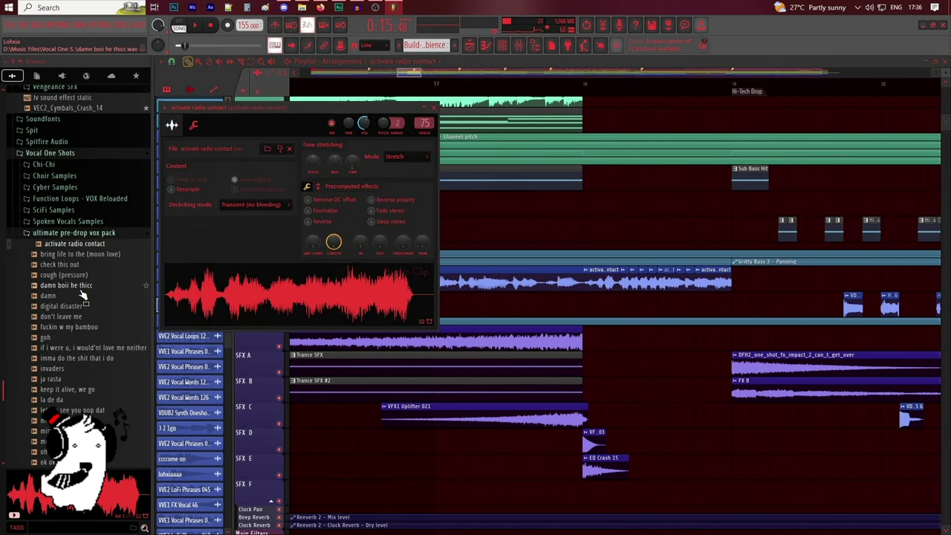
left_click(96, 244)
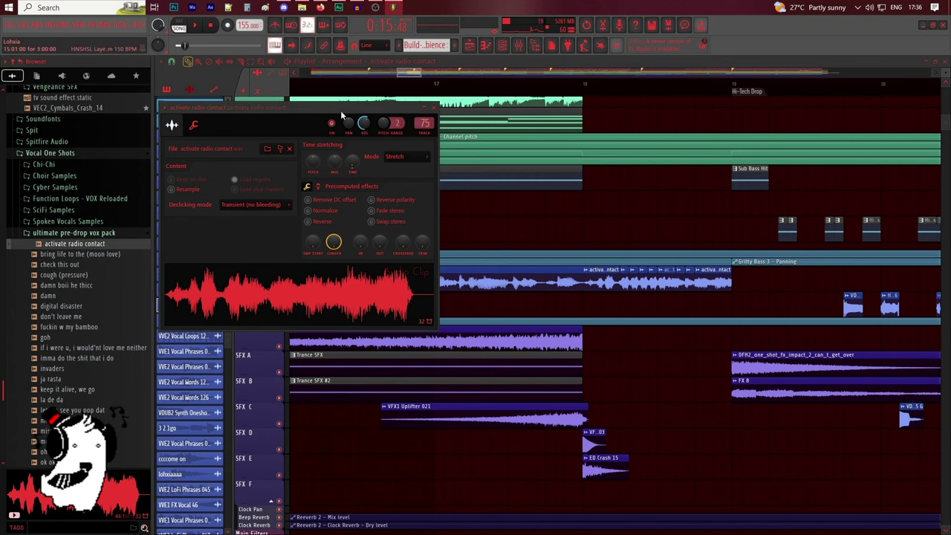
left_click_drag(342, 115, 405, 123)
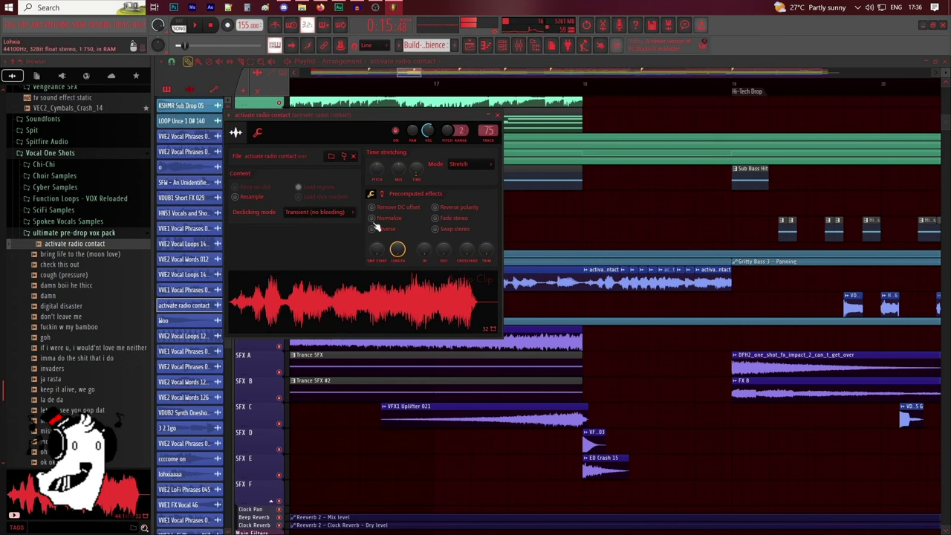
left_click_drag(372, 118, 426, 109)
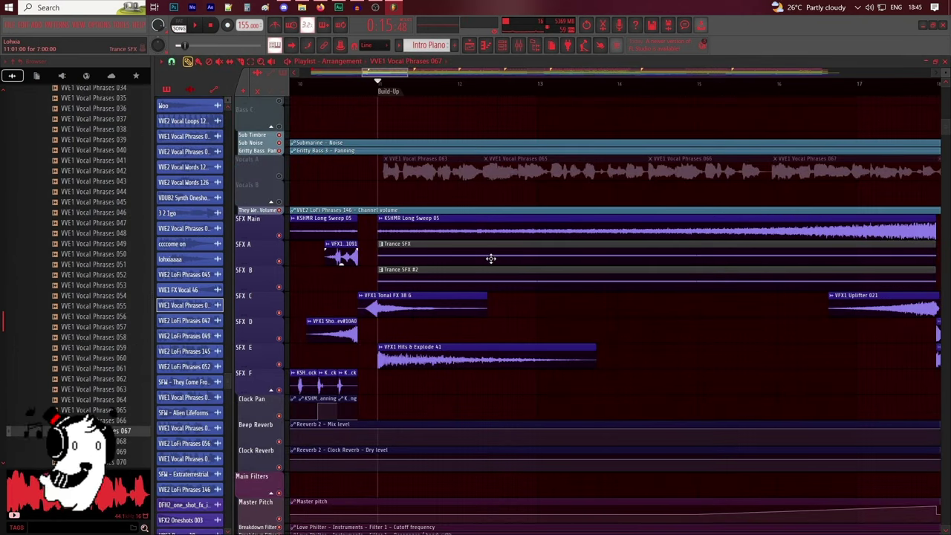
Select the Trance SFX pattern on SFX A, inspect its Can Shaker instrument in FLEX, and return to the playlist
left_click(489, 243)
left_click(502, 46)
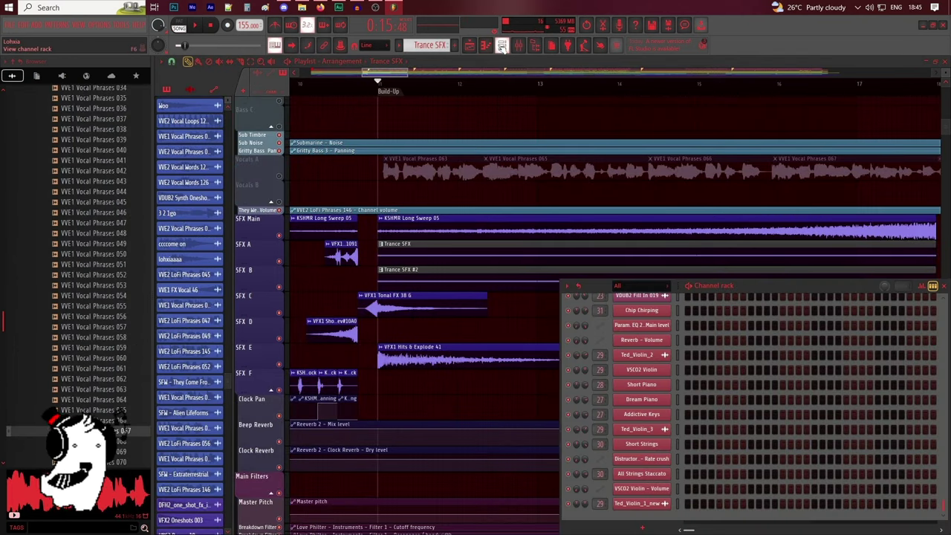
scroll(755, 388, "down", 10)
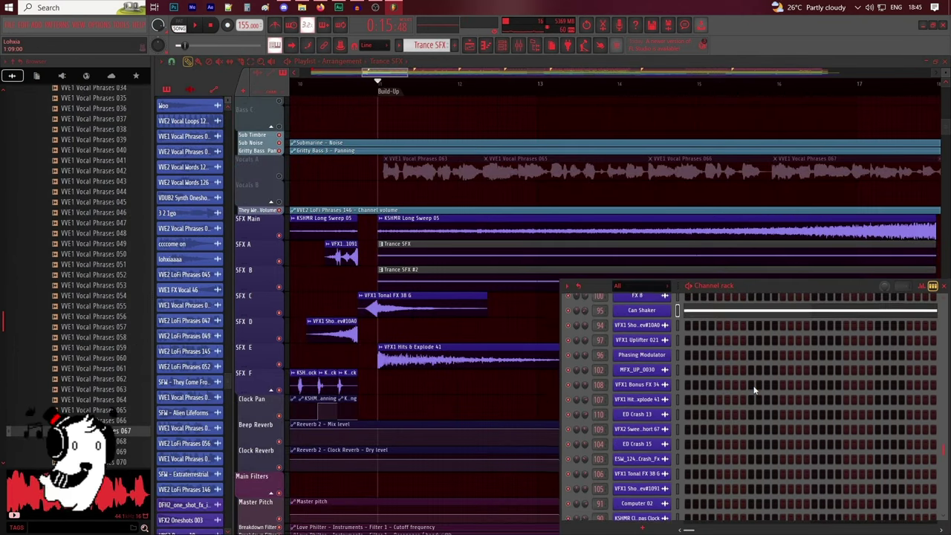
left_click(641, 355)
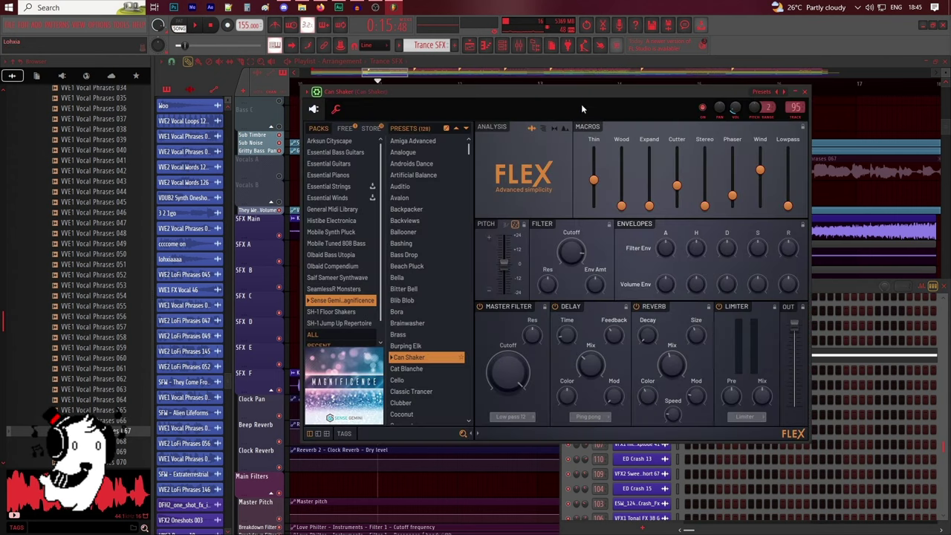
left_click_drag(583, 106, 664, 102)
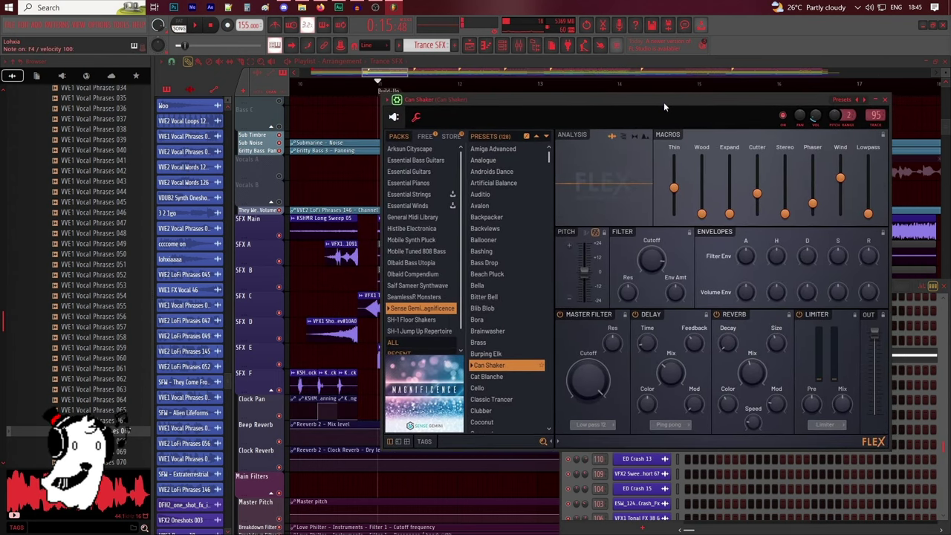
left_click(558, 65)
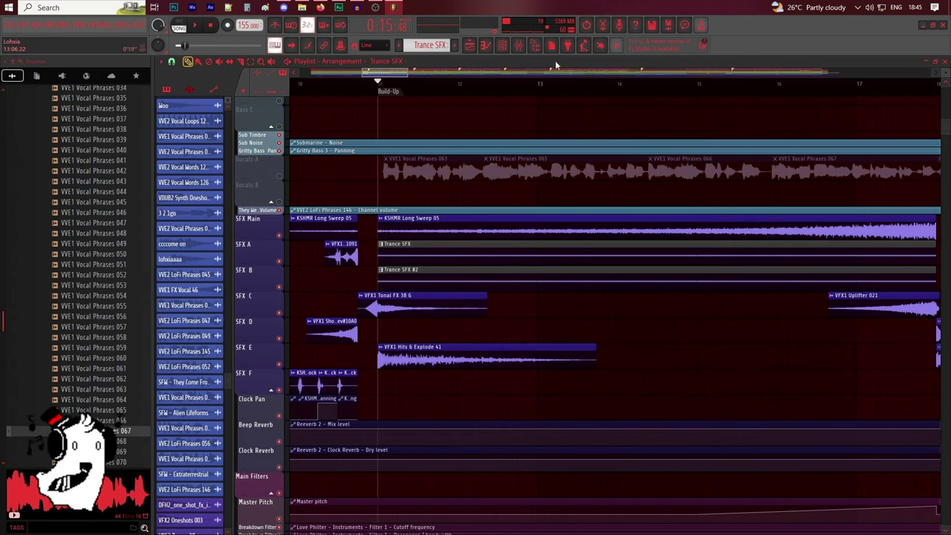
Select the Trance SFX #2 pattern on SFX B and inspect its Phasing Modulator instrument in FLEX
left_click(476, 281)
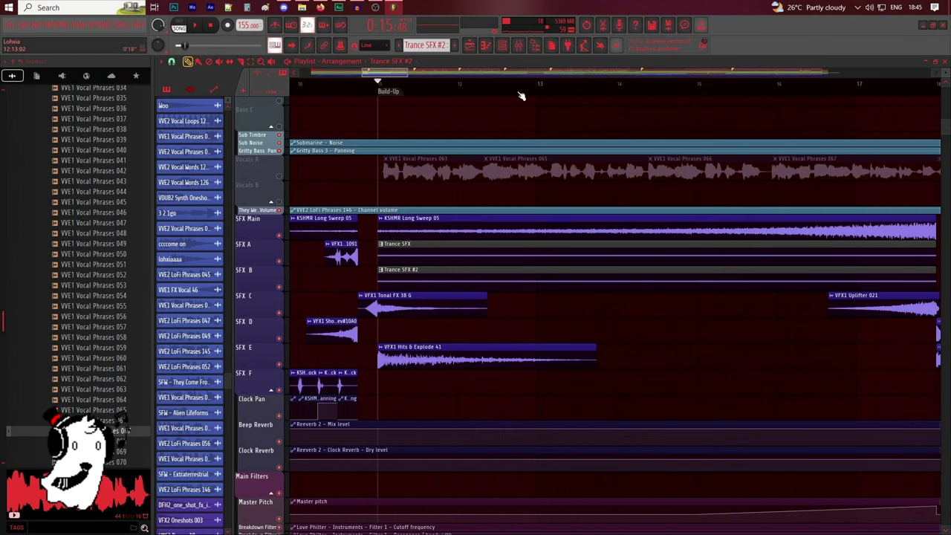
left_click(508, 45)
left_click(647, 402)
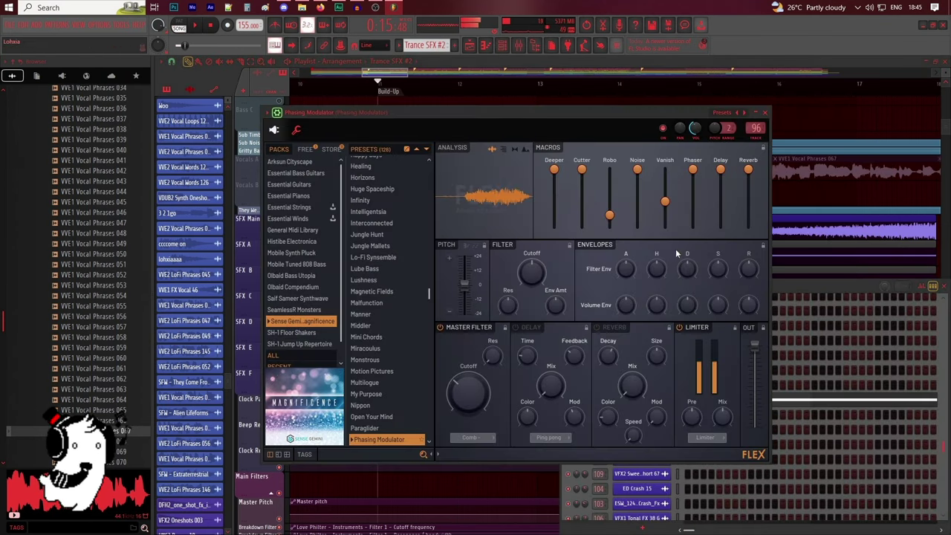
Return to the playlist and play the isolated SFX tracks from the Build-Up marker towards the Hi-Tech Drop
left_click(395, 74)
key("space")
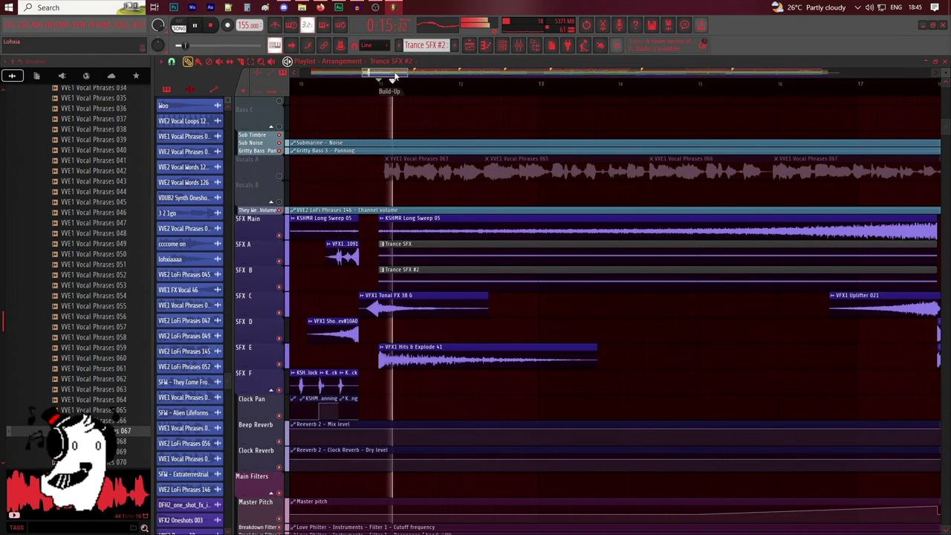
left_click_drag(396, 75, 406, 75)
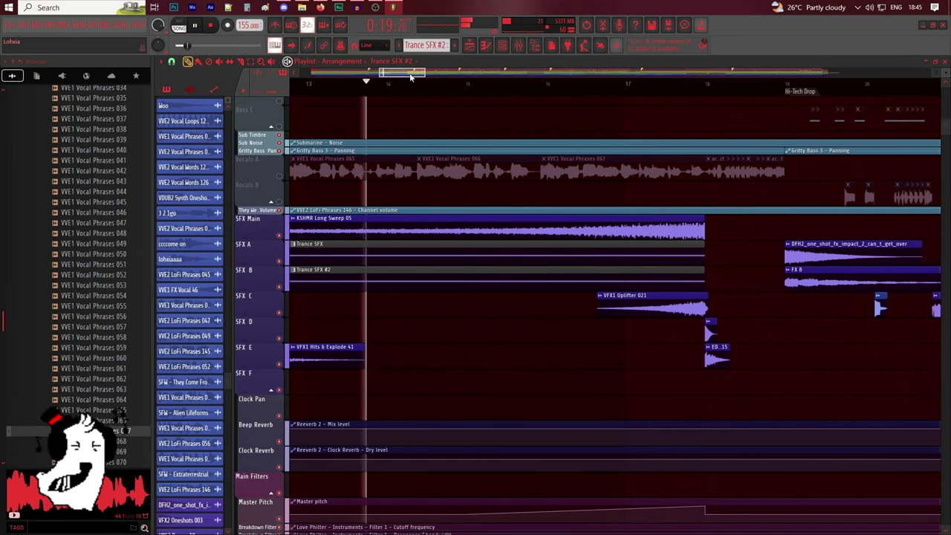
left_click_drag(410, 76, 413, 102)
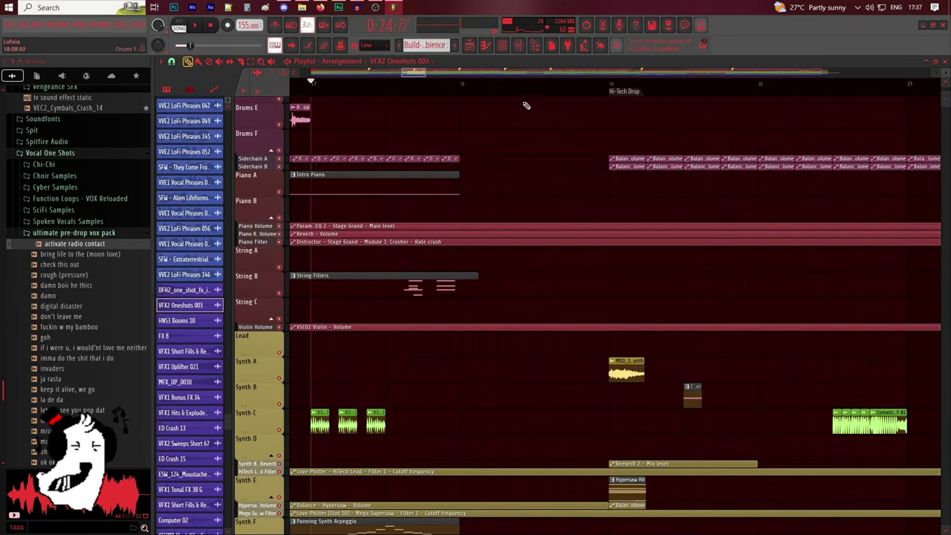
Play the full arrangement from bar 18 into the Hi-Tech Drop and look over its tracks from drums to SFX
scroll(519, 95, "down", 2)
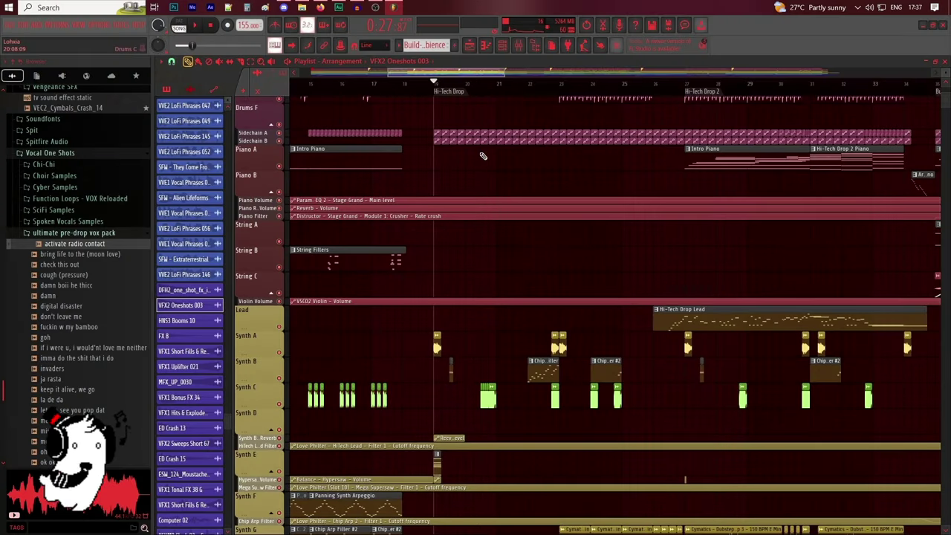
scroll(480, 155, "down", 5)
scroll(480, 154, "up", 5)
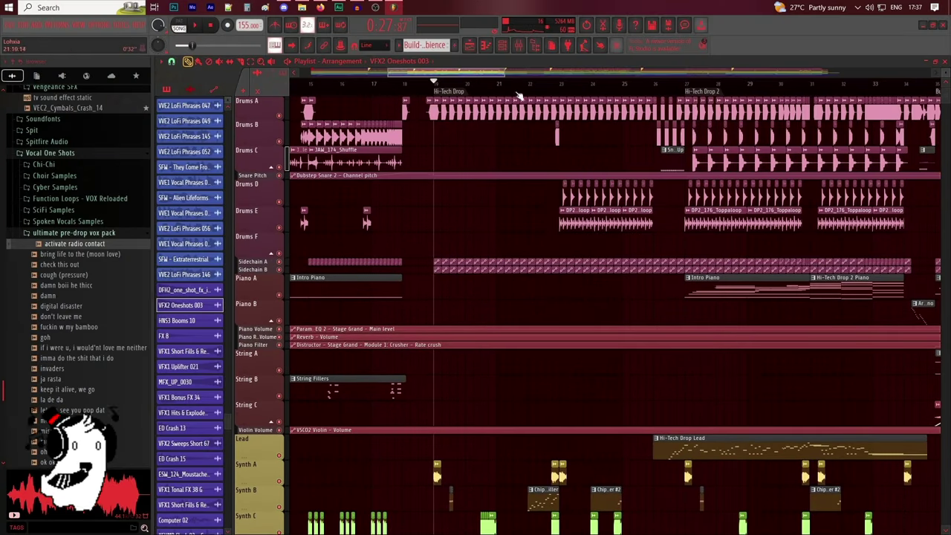
scroll(430, 85, "up", 1)
left_click(393, 85)
key("space")
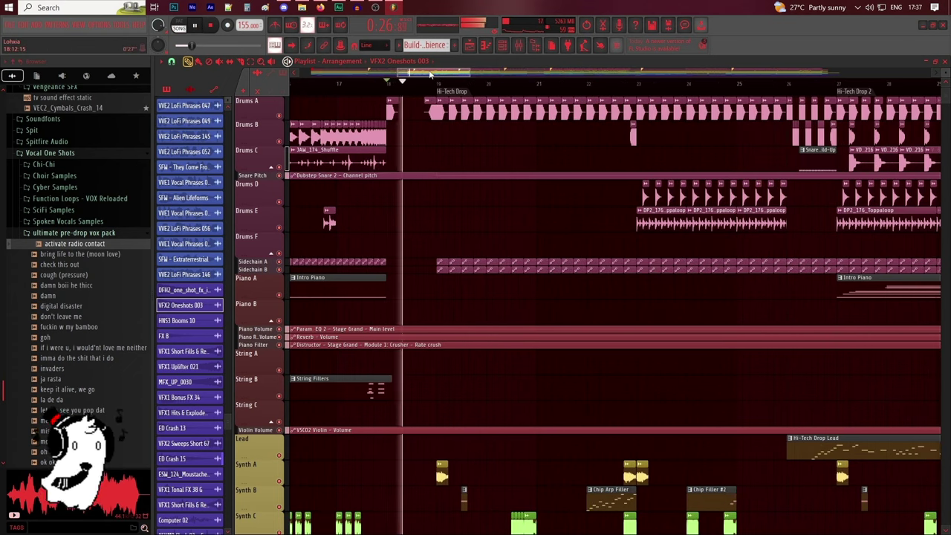
left_click_drag(429, 73, 433, 73)
scroll(480, 189, "down", 10)
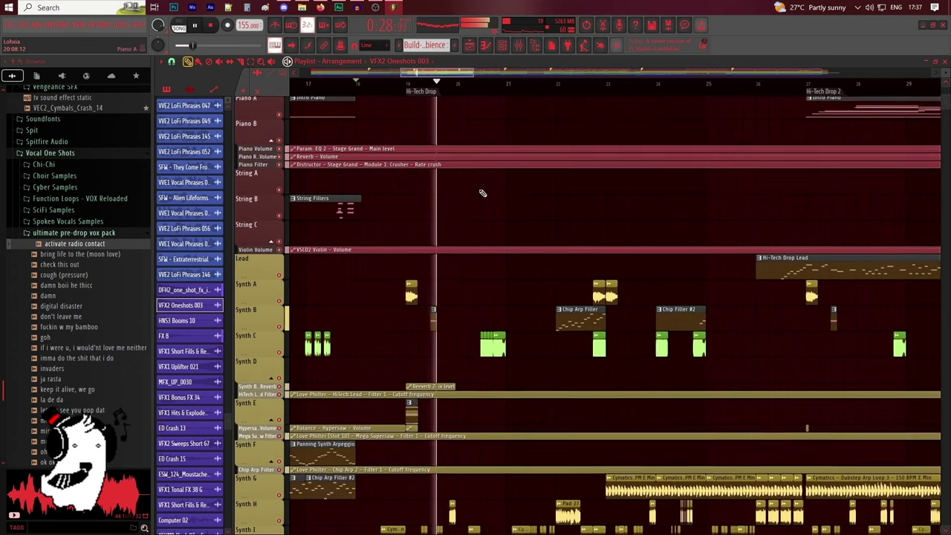
scroll(480, 189, "down", 8)
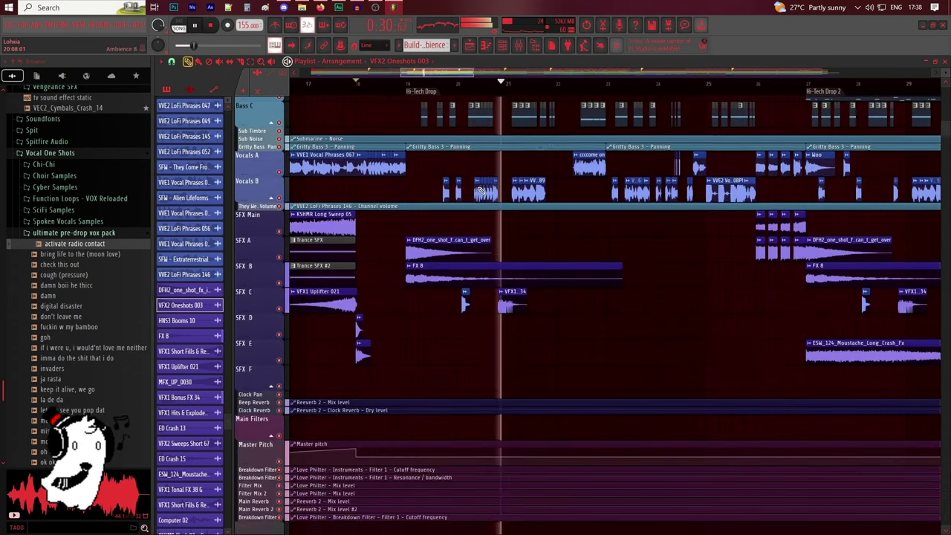
Follow the playback into Hi-Tech Drop 2, reviewing the vocal, bass, ambience, synth and drum tracks
scroll(480, 190, "up", 3)
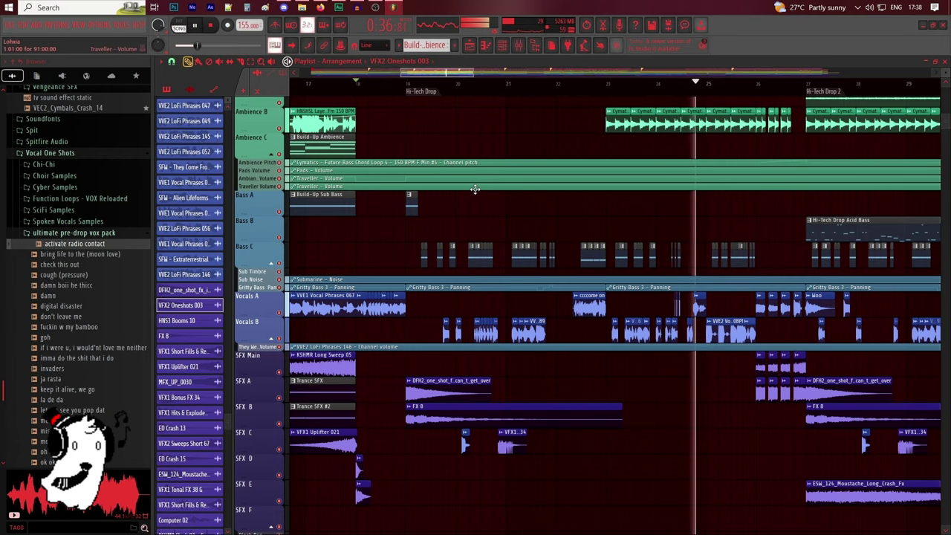
scroll(475, 189, "up", 3)
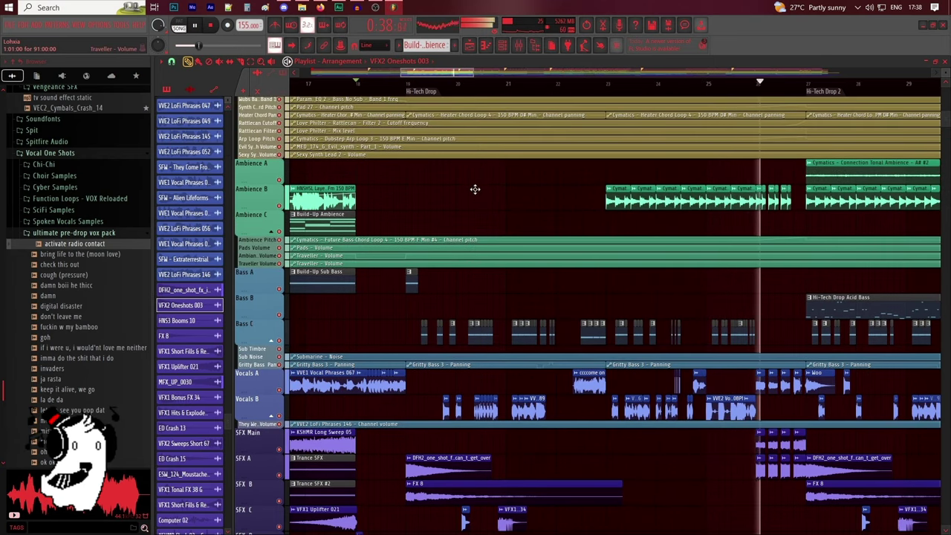
scroll(475, 189, "up", 15)
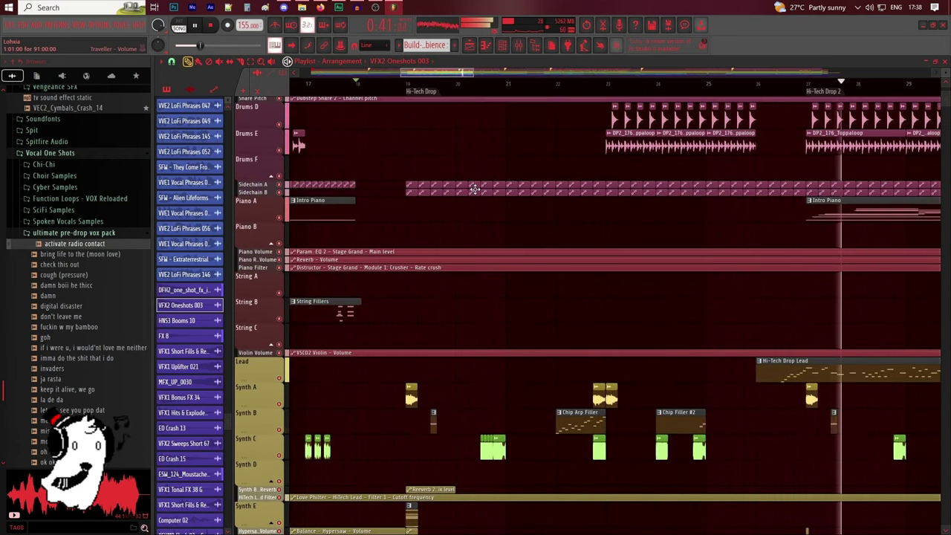
scroll(475, 190, "up", 3)
left_click_drag(474, 70, 509, 72)
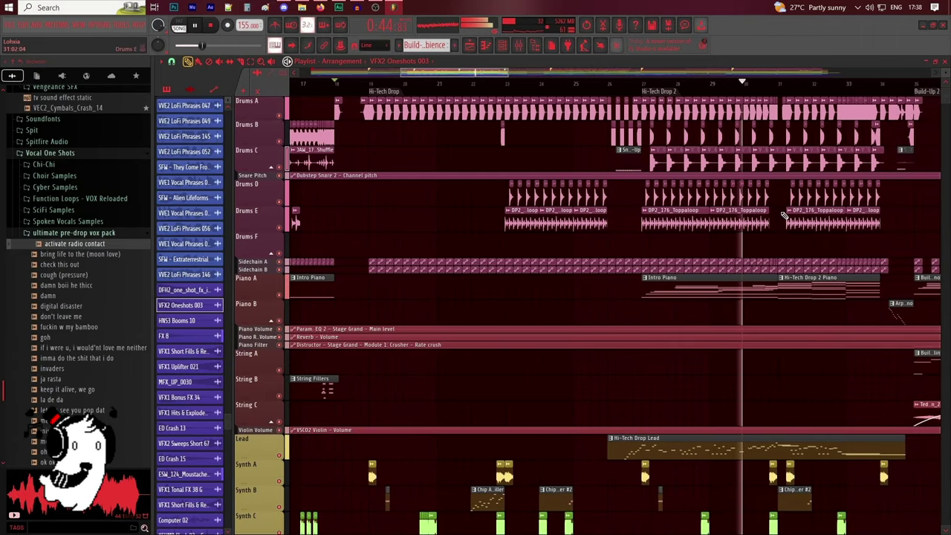
scroll(753, 256, "down", 15)
scroll(753, 256, "down", 15)
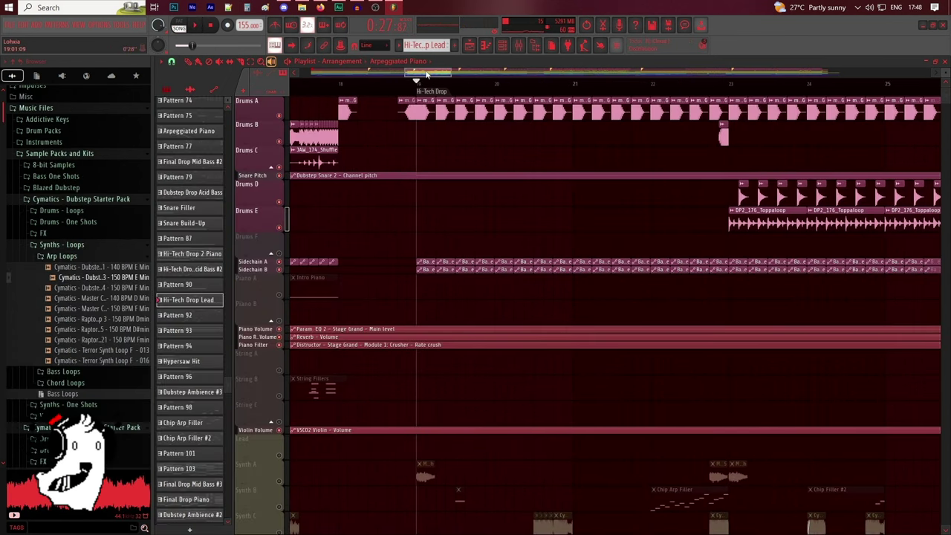
Play the isolated drum tracks from bar 23 through Hi-Tech Drop 2 towards the Build-Up 2 marker
left_click_drag(427, 74, 456, 74)
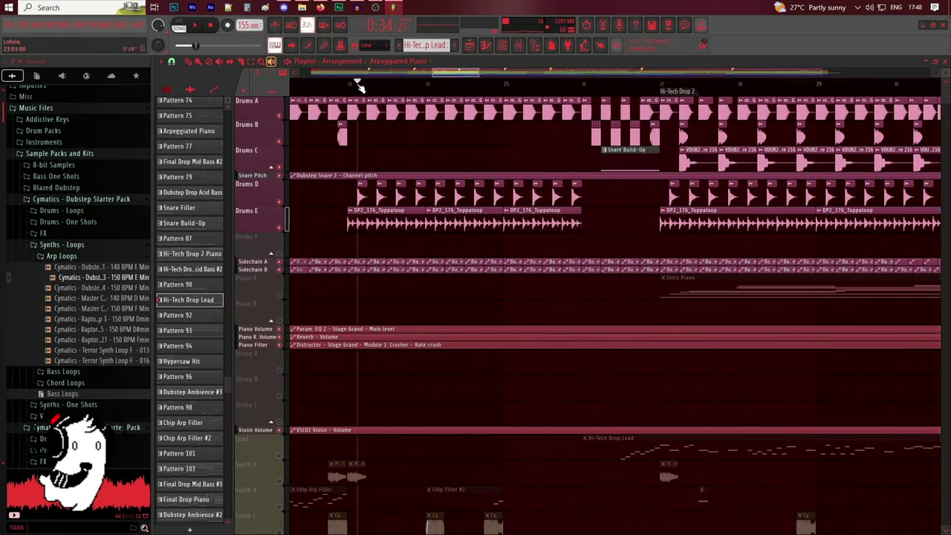
scroll(453, 88, "up", 2)
key("space")
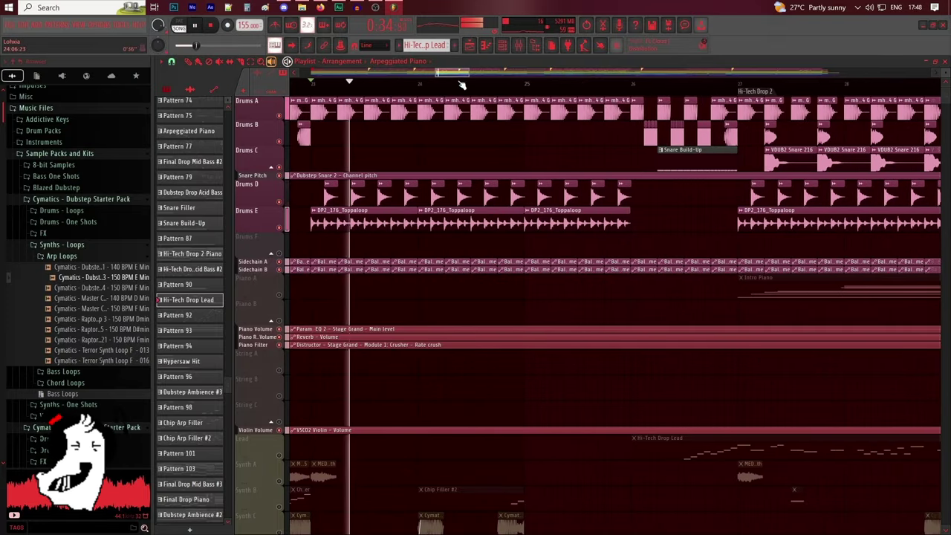
left_click_drag(457, 75, 502, 74)
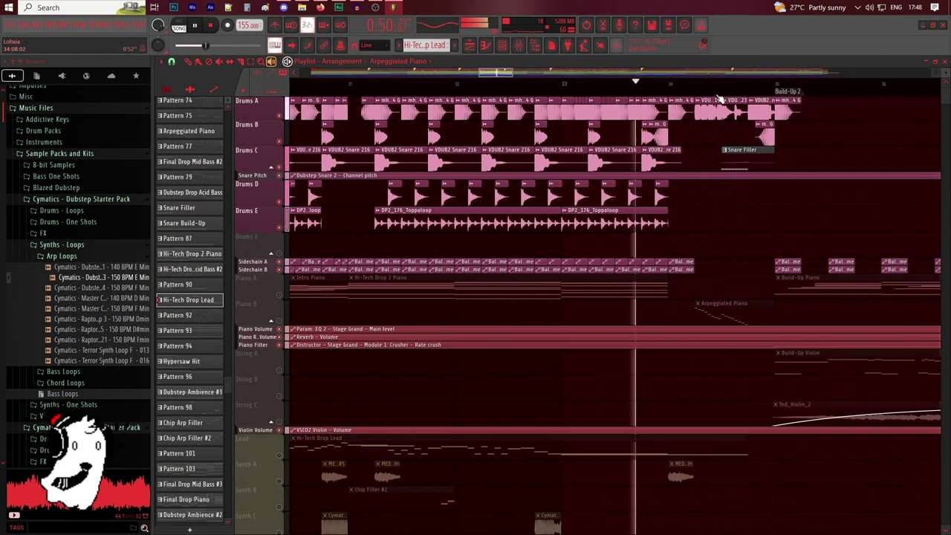
scroll(799, 96, "up", 2)
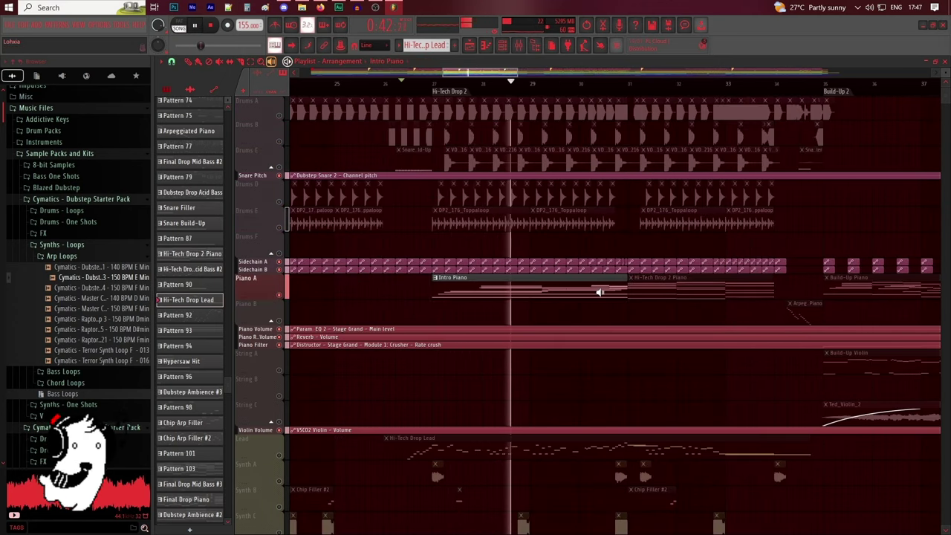
Unmute the Hi-Tech Drop 2 Piano clip on the isolated Piano A track
left_click(638, 287)
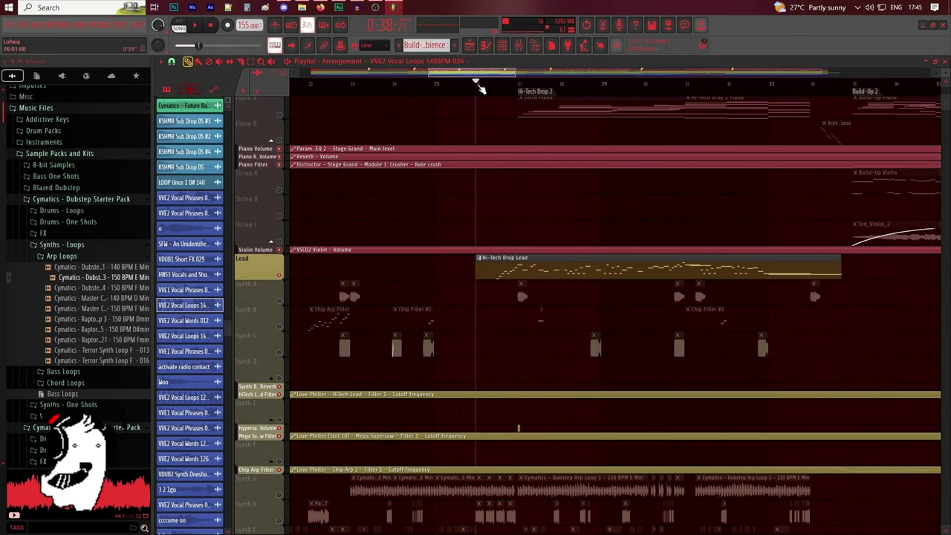
Listen to the isolated Lead track and open the Hi-Tech Drop Lead pattern in the piano roll to examine its notes
left_click_drag(472, 75, 487, 76)
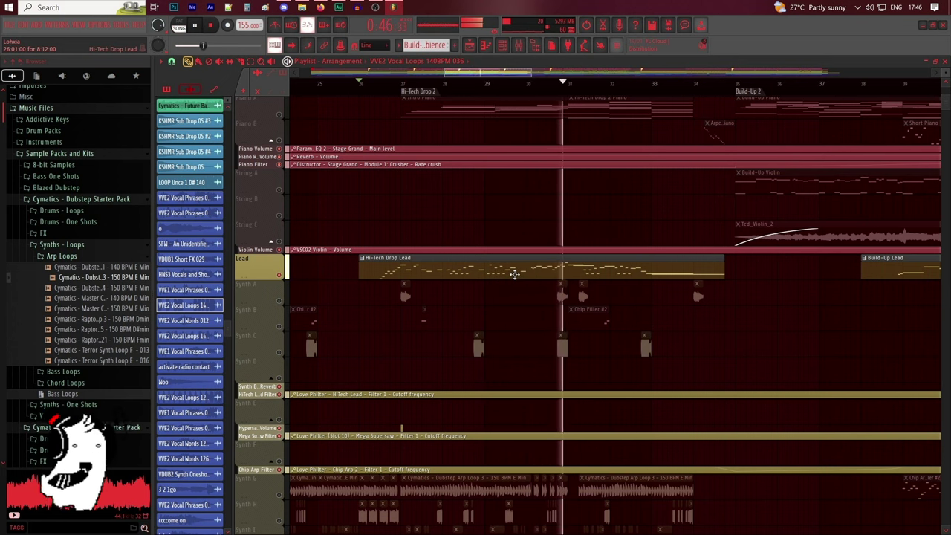
double_click(515, 274)
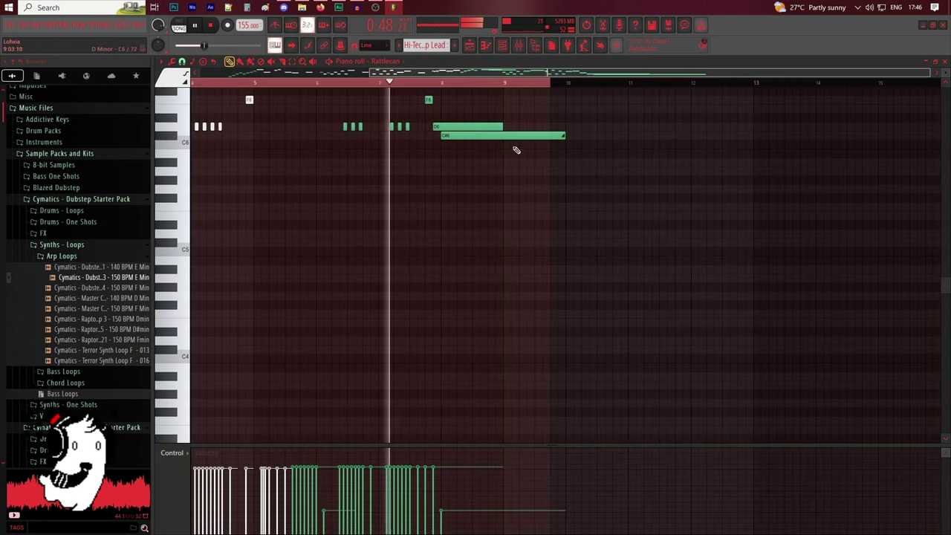
scroll(312, 216, "down", 1)
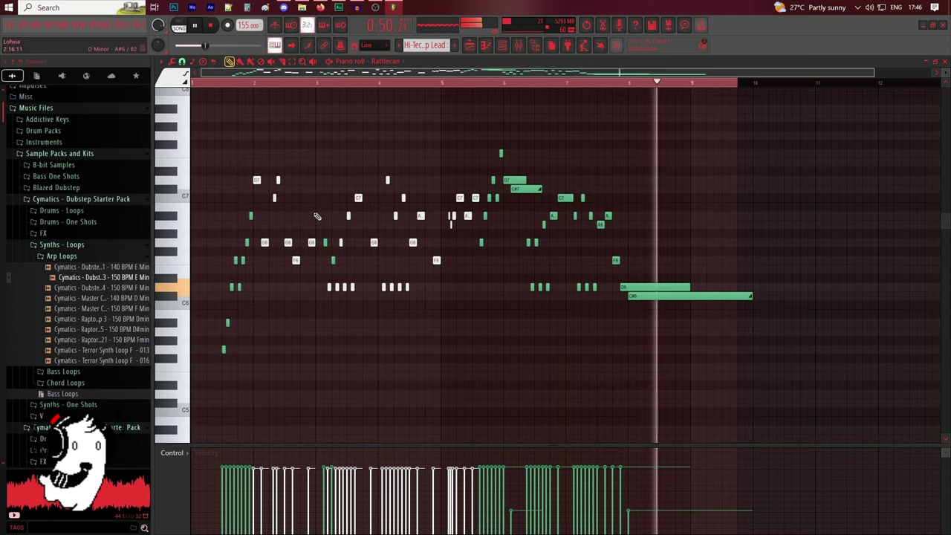
Find the lead's Rattlecan instrument in the channel rack, inspect and audition its FLEX preset, and return to the playlist
left_click(502, 46)
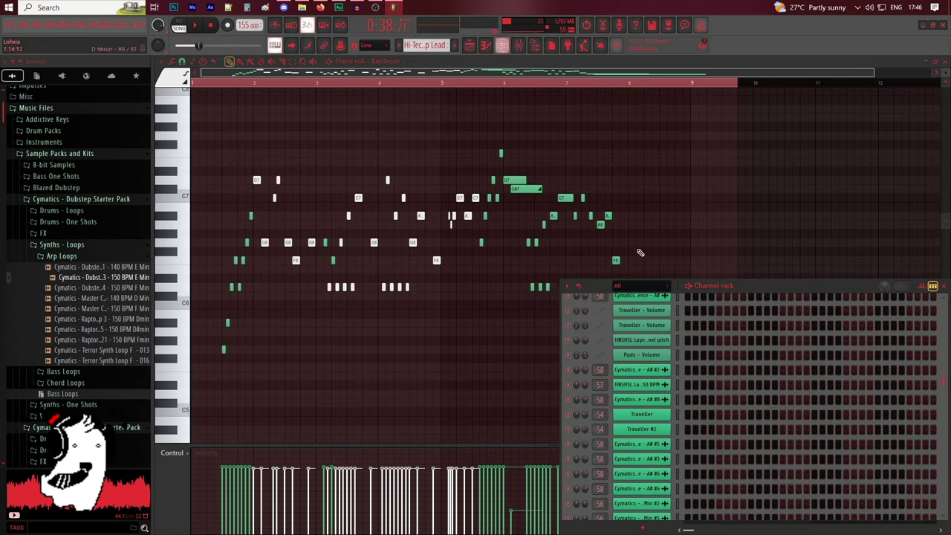
scroll(673, 295, "up", 4)
left_click(641, 339)
left_click_drag(523, 128, 546, 104)
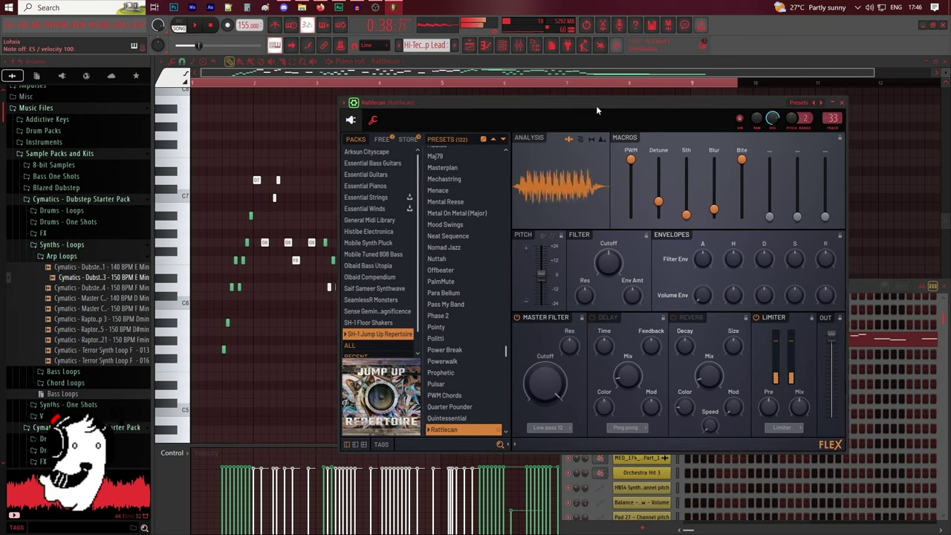
left_click(469, 45)
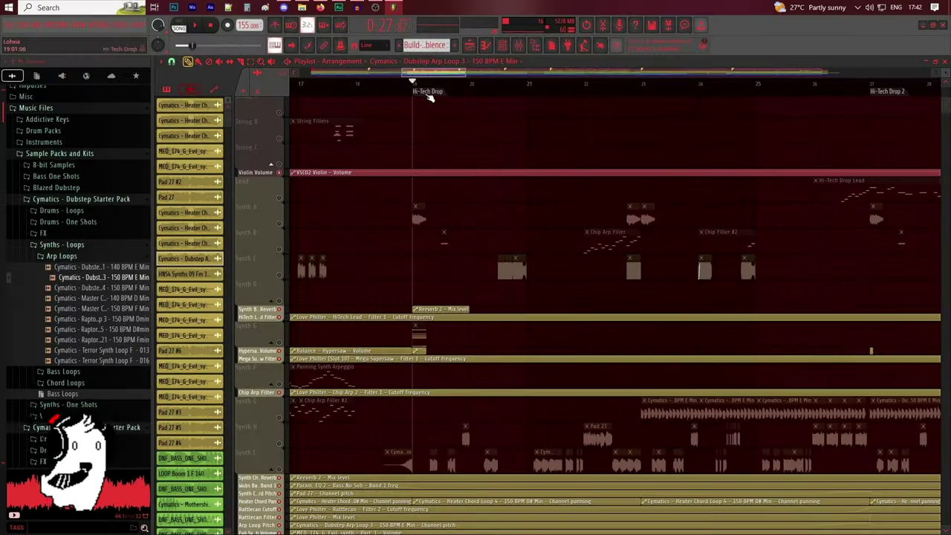
Play the isolated Lead and Synth A to D tracks from the Hi-Tech Drop marker towards Hi-Tech Drop 2
scroll(431, 99, "up", 2)
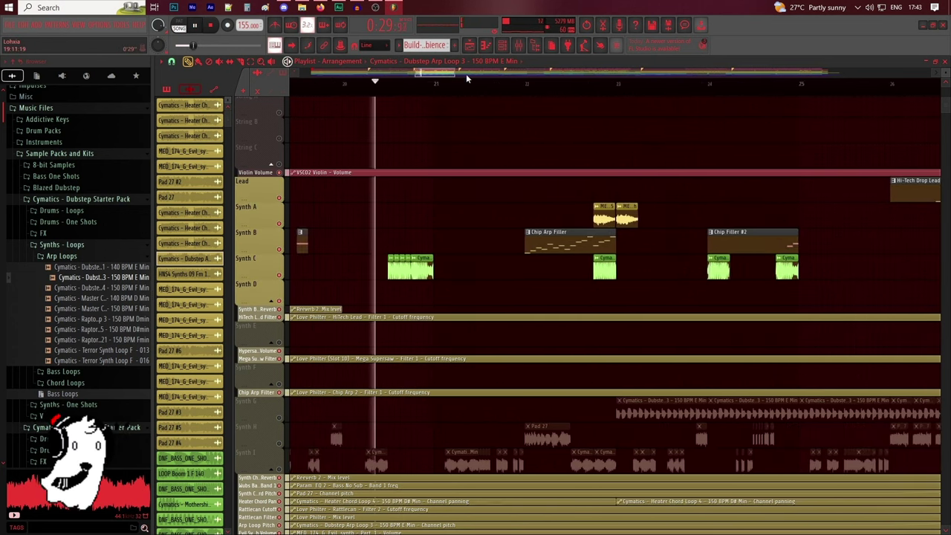
scroll(466, 74, "up", 1)
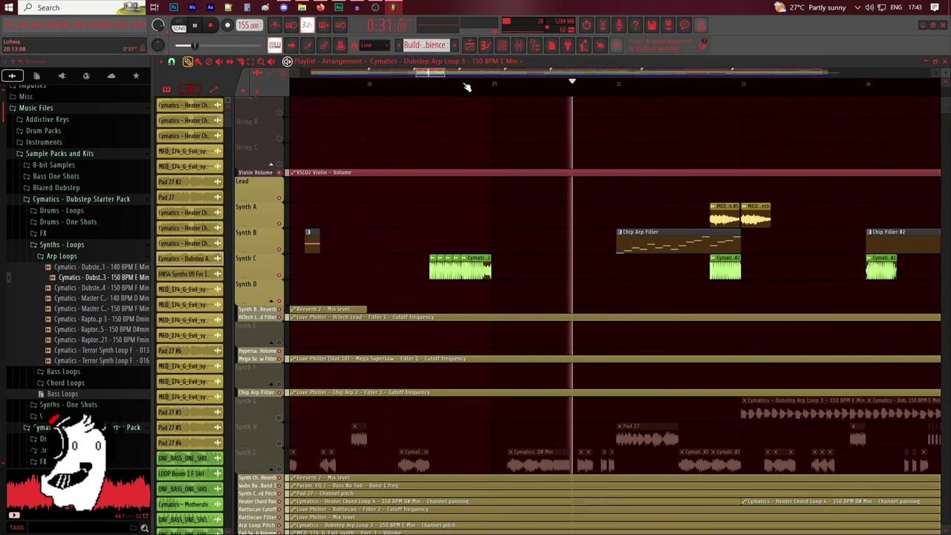
scroll(466, 87, "down", 1)
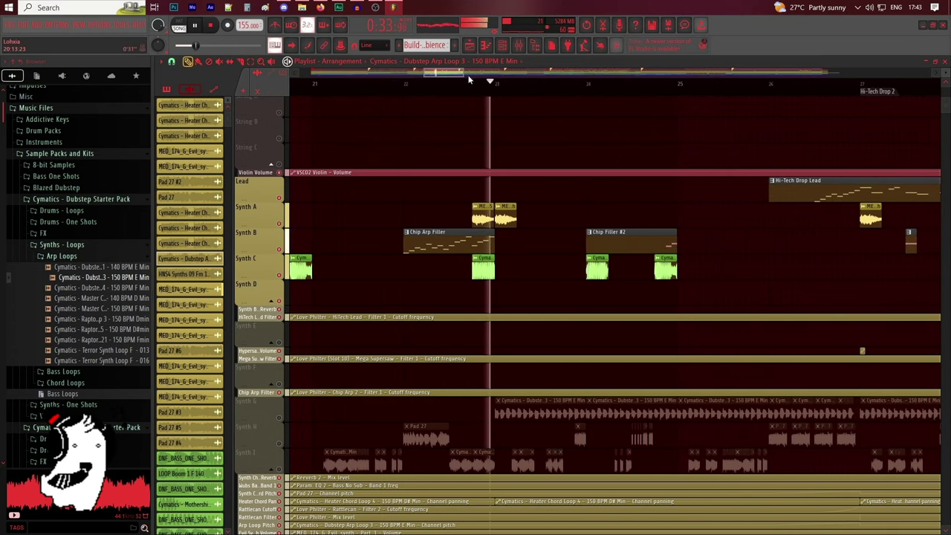
scroll(468, 79, "up", 1)
key("space")
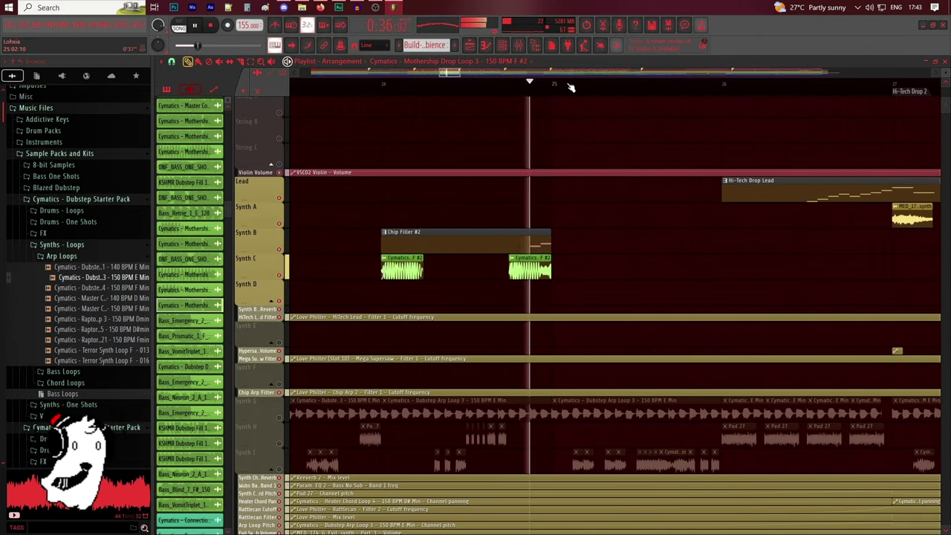
scroll(572, 71, "down", 2)
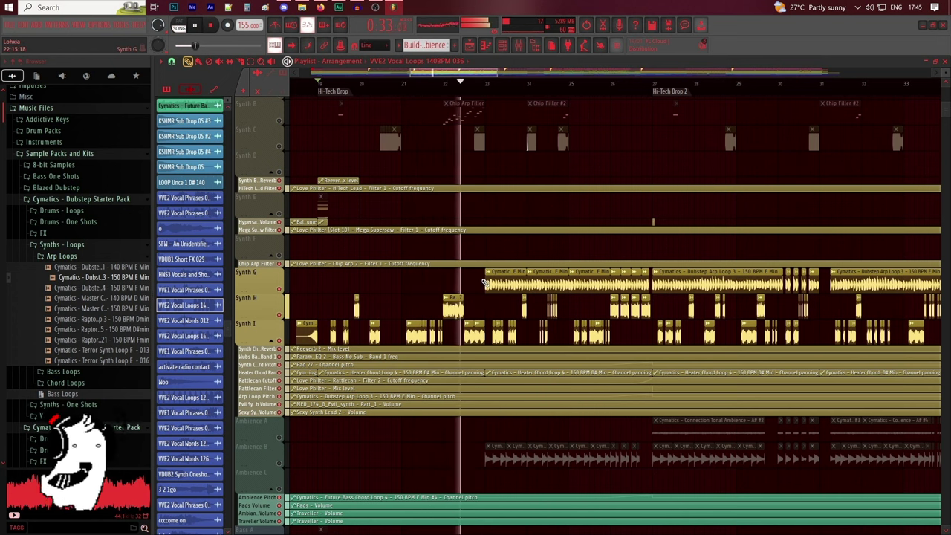
Follow the playback of the isolated Synth G, H and I tracks through Hi-Tech Drop 2 towards Build-Up 2
left_click_drag(446, 75, 471, 75)
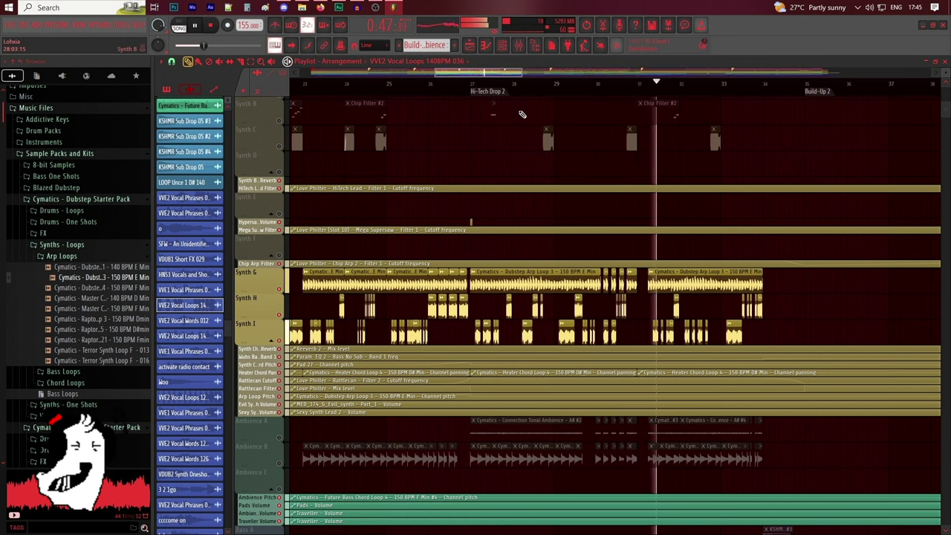
left_click_drag(502, 76, 527, 74)
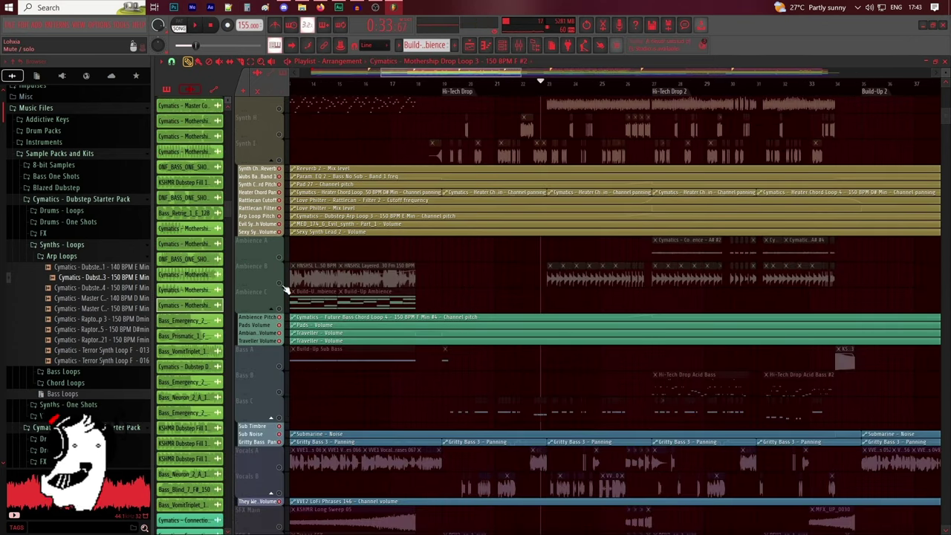
Isolate the Ambience B track and bring its Cymatics Future Bass chord loops from bar 23 into view
left_click(283, 286)
scroll(569, 91, "up", 4)
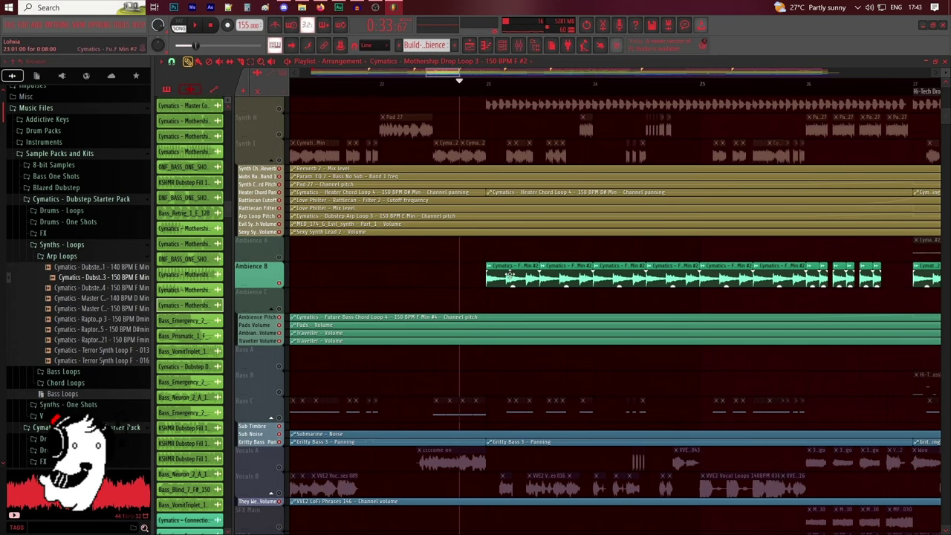
scroll(497, 87, "up", 1)
left_click_drag(437, 76, 441, 77)
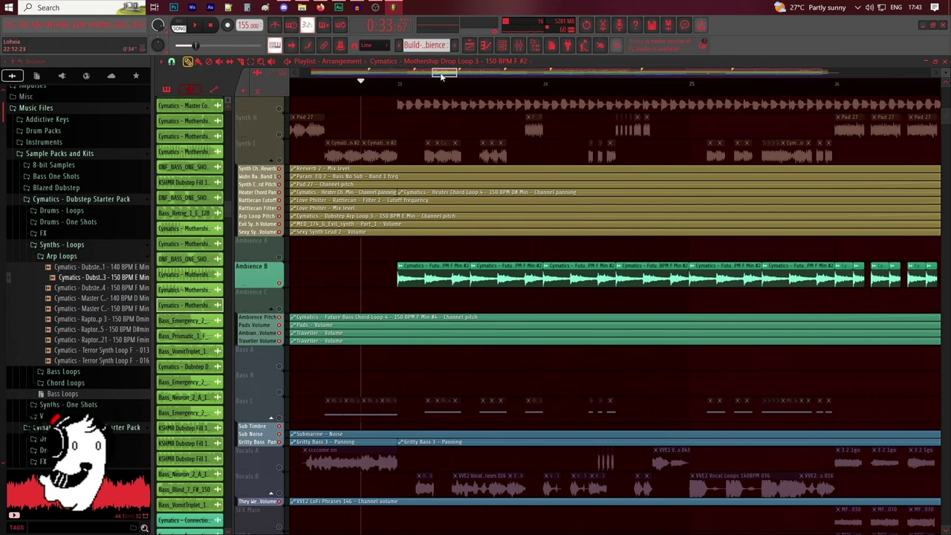
scroll(334, 206, "up", 5)
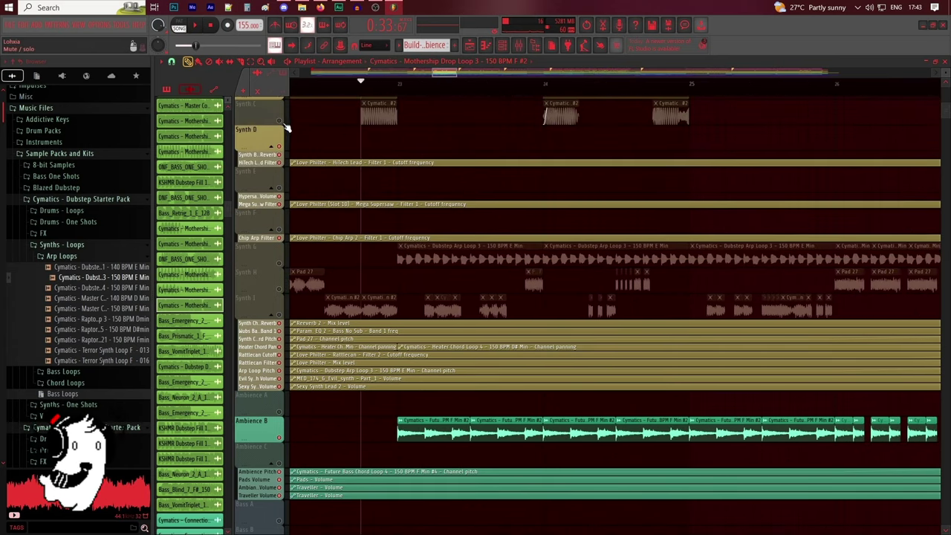
scroll(284, 129, "up", 3)
left_click(280, 176)
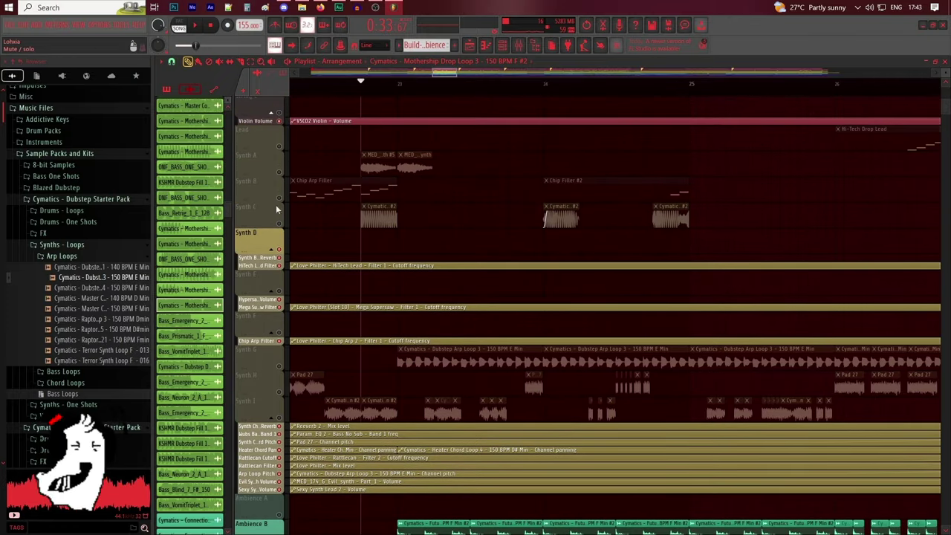
Play the isolated Ambience B chord loops from just before bar 23 towards Hi-Tech Drop 2
key("space")
scroll(342, 227, "down", 9)
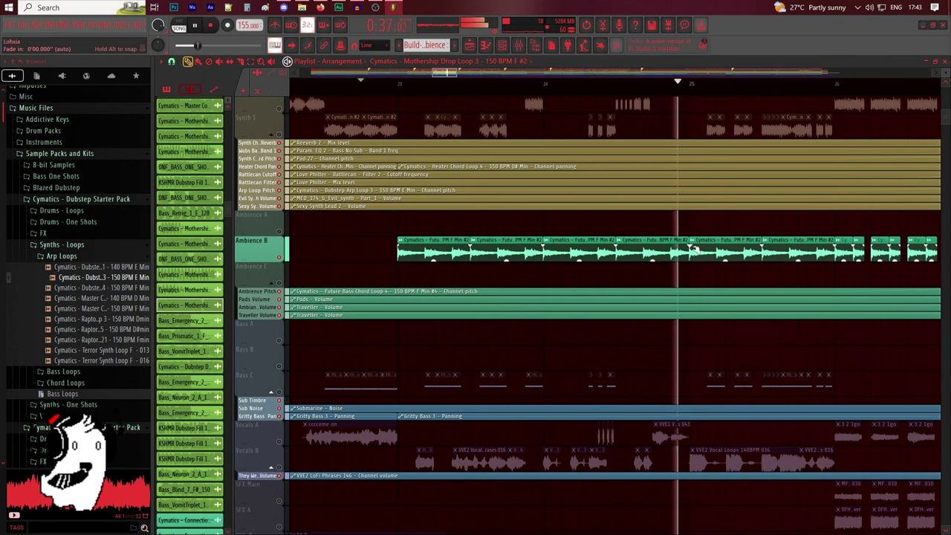
left_click_drag(444, 73, 462, 74)
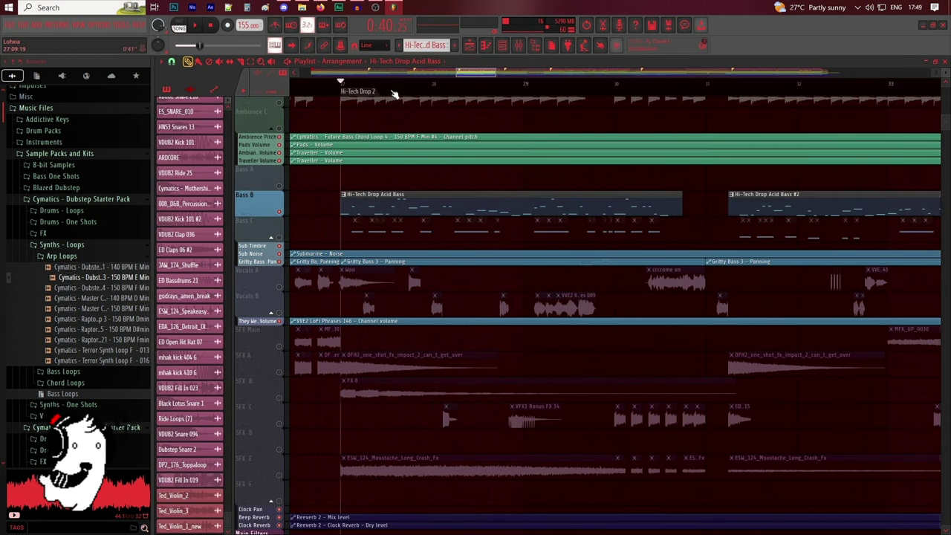
Play the Hi-Tech Drop Acid Bass pattern on the isolated Bass B track and inspect its Error Sub Bass GMS instrument
scroll(391, 93, "up", 2)
scroll(422, 227, "up", 3)
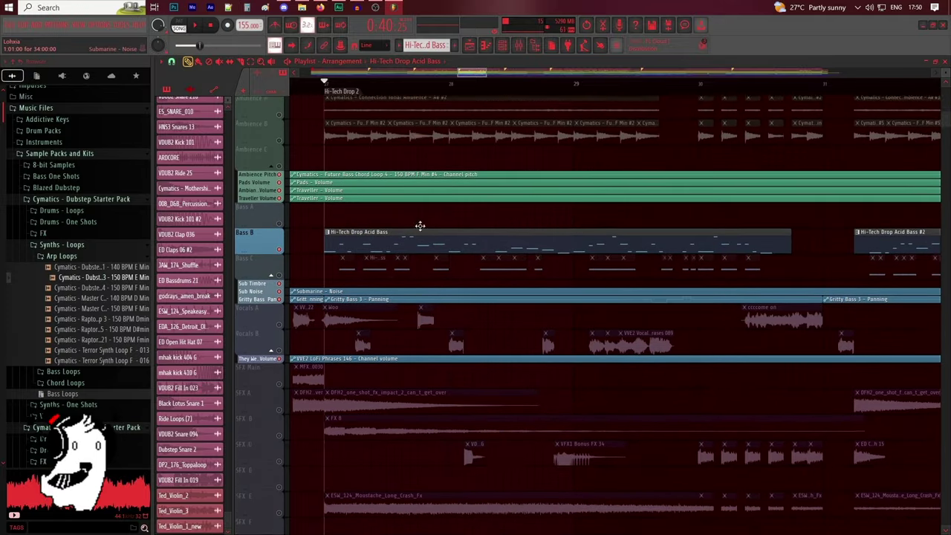
scroll(420, 227, "down", 2)
left_click(512, 47)
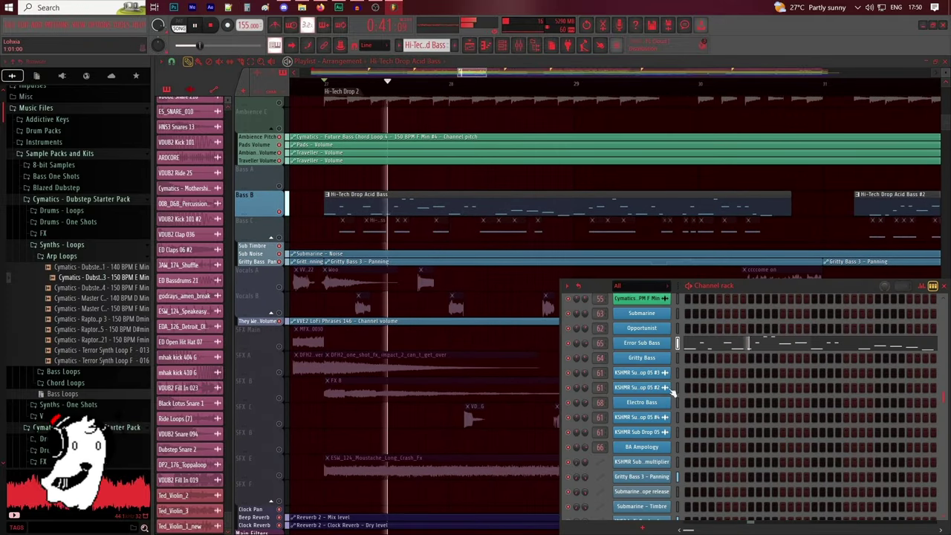
left_click(642, 342)
left_click_drag(538, 161, 610, 290)
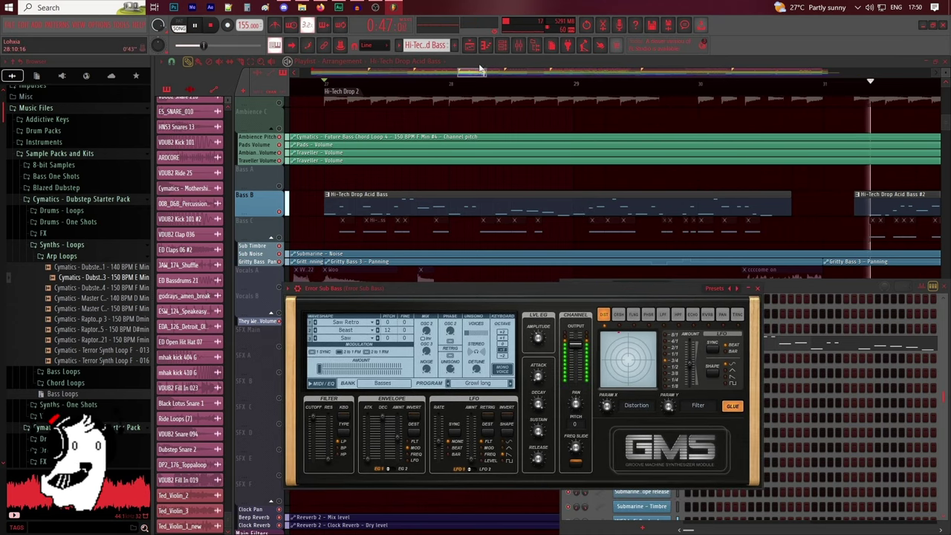
left_click_drag(480, 71, 502, 78)
scroll(506, 86, "down", 2)
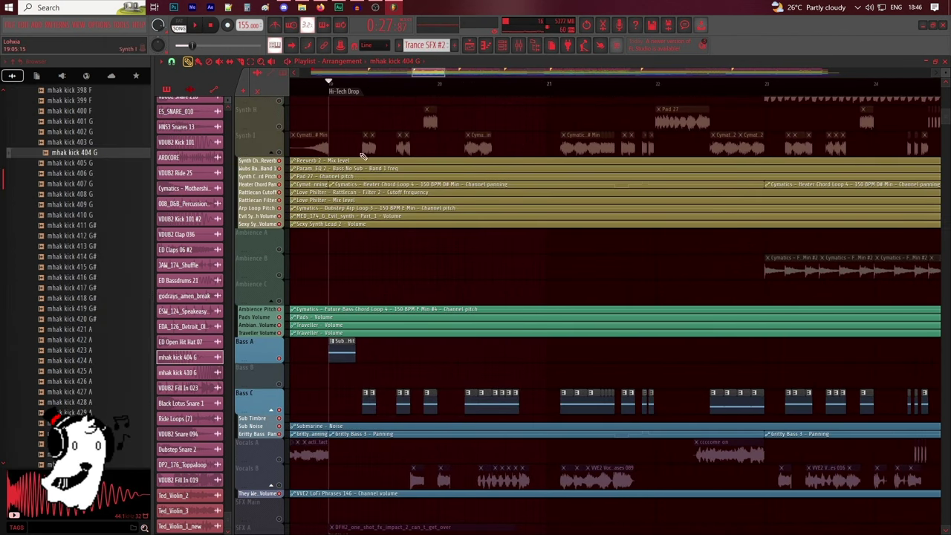
Play the isolated Bass A, B and C tracks from the Hi-Tech Drop marker with the channel rack showing
scroll(362, 148, "down", 3)
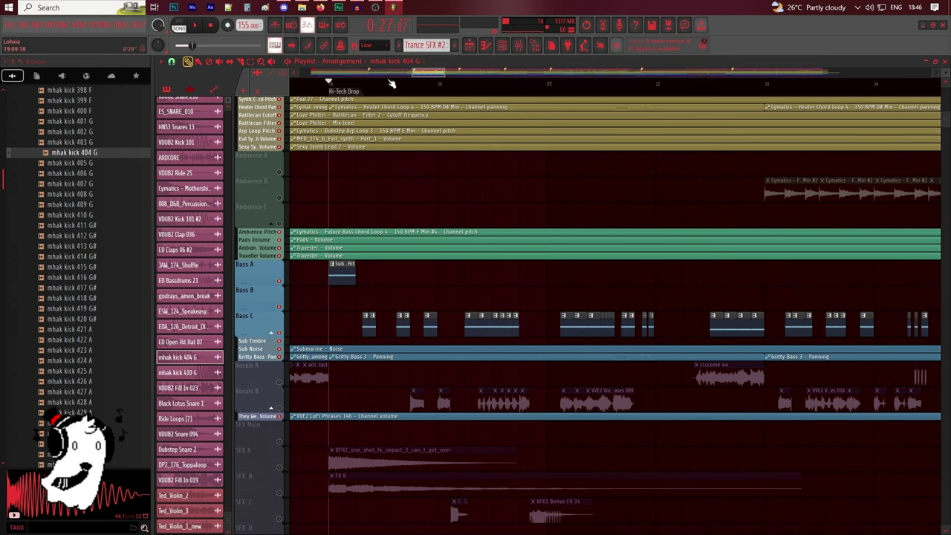
scroll(392, 84, "up", 2)
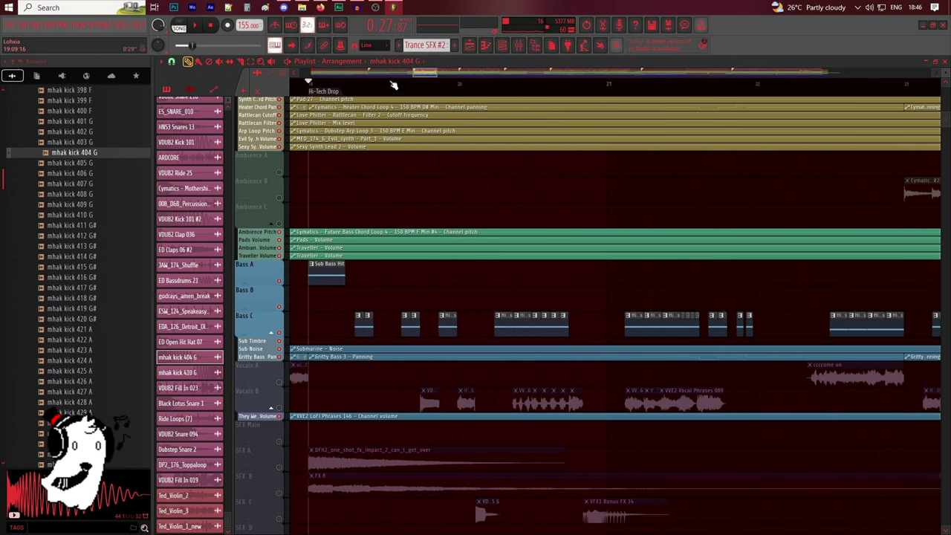
left_click(503, 46)
key("space")
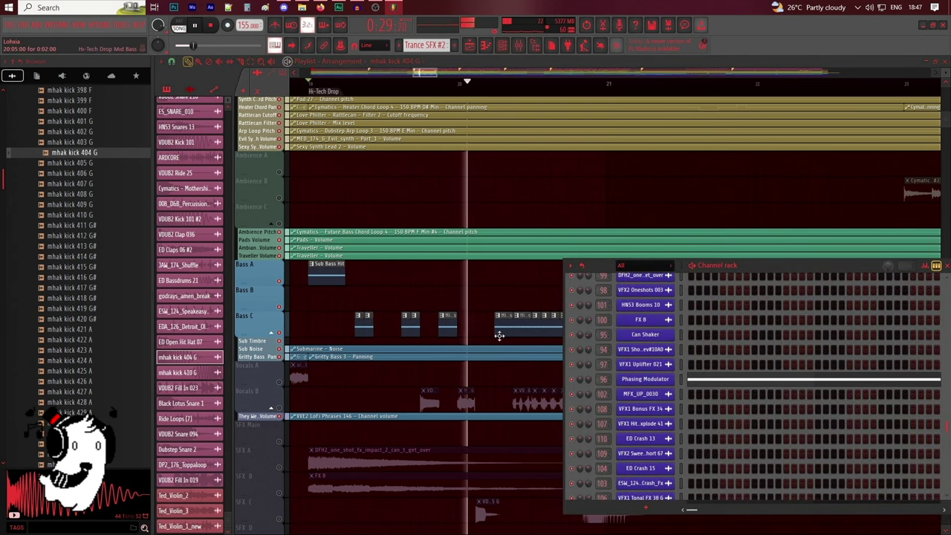
Select the Hi-Tech Drop Mid Bass pattern on Bass C and find and open its Gritty Bass instrument from the channel rack
left_click(502, 330)
left_click(502, 46)
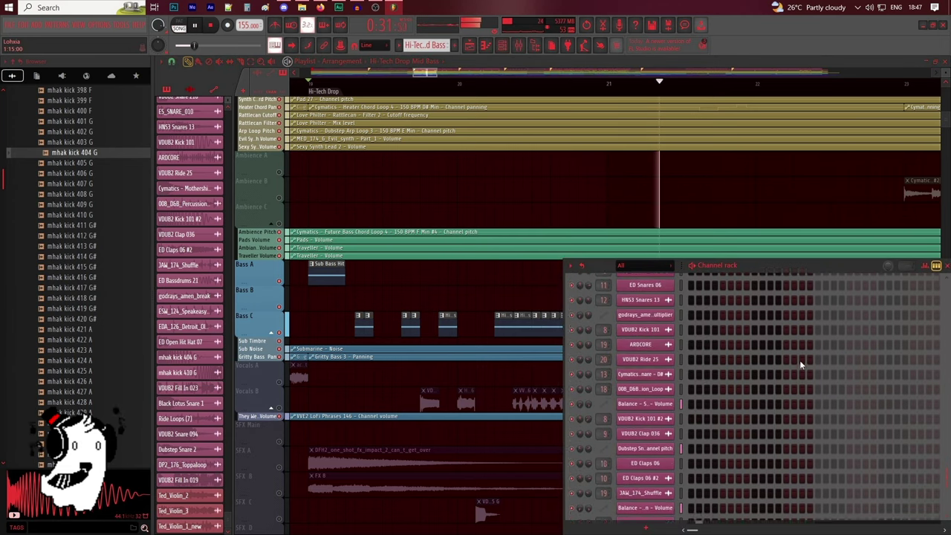
scroll(799, 359, "down", 10)
scroll(800, 359, "down", 5)
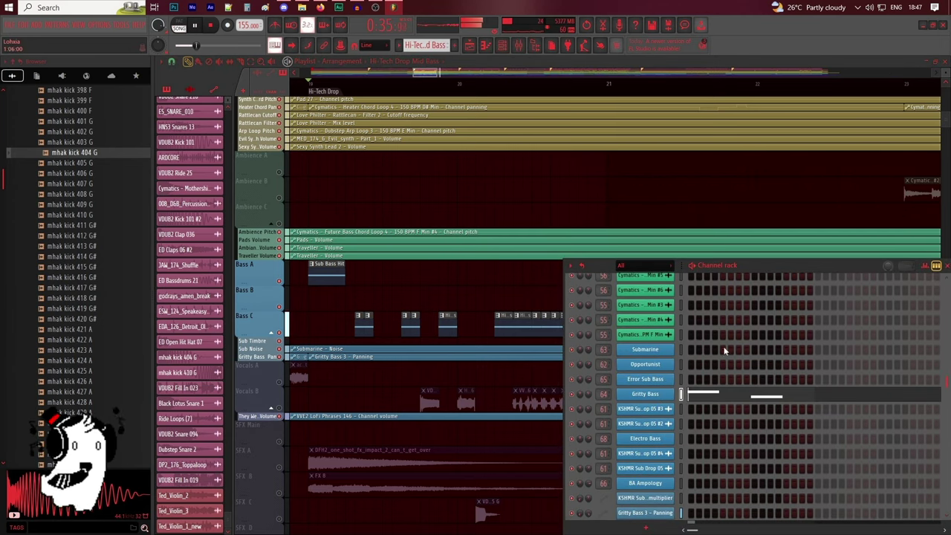
left_click(662, 396)
left_click_drag(563, 116, 748, 117)
Follow the bass playback into Hi-Tech Drop 2 and reopen Gritty Bass to inspect its Hi Tech Saw Bass Serum preset
scroll(515, 84, "down", 3)
left_click(450, 74)
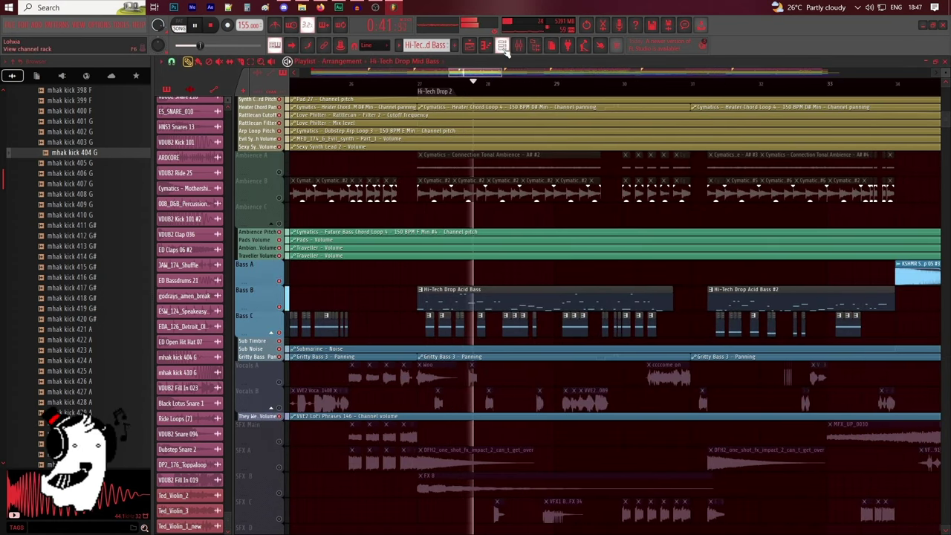
left_click(504, 47)
left_click(647, 401)
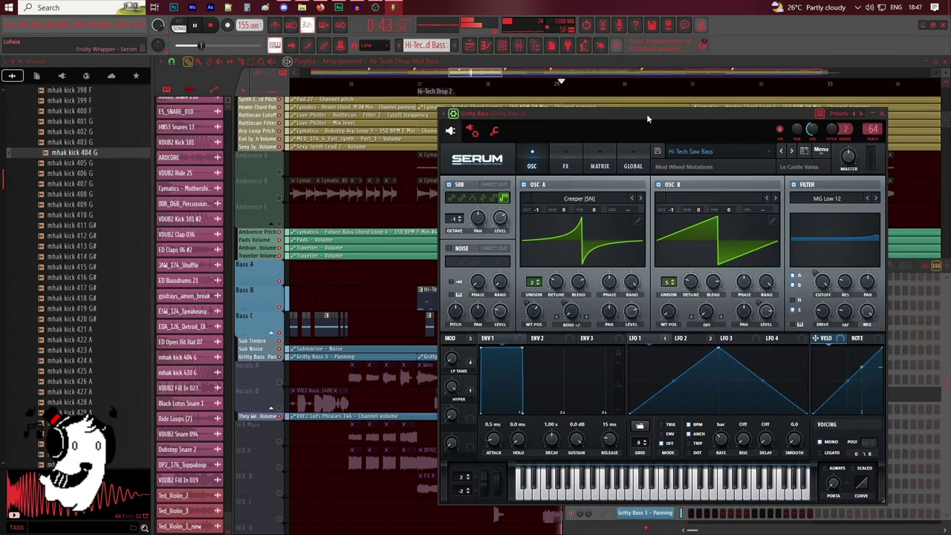
left_click_drag(647, 113, 715, 112)
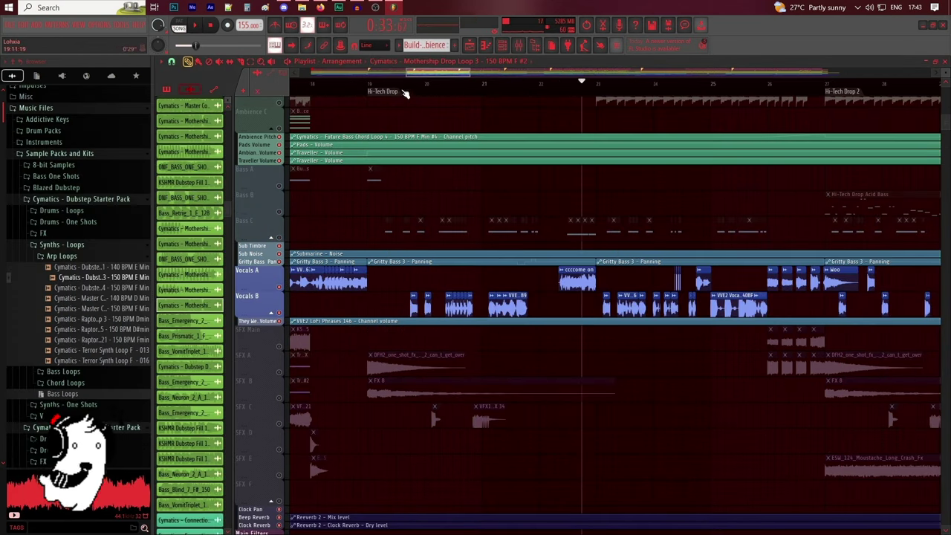
Inspect the VDUB1 Short FX 029 sample on the isolated Vocals B track, and close its settings
scroll(405, 93, "up", 2)
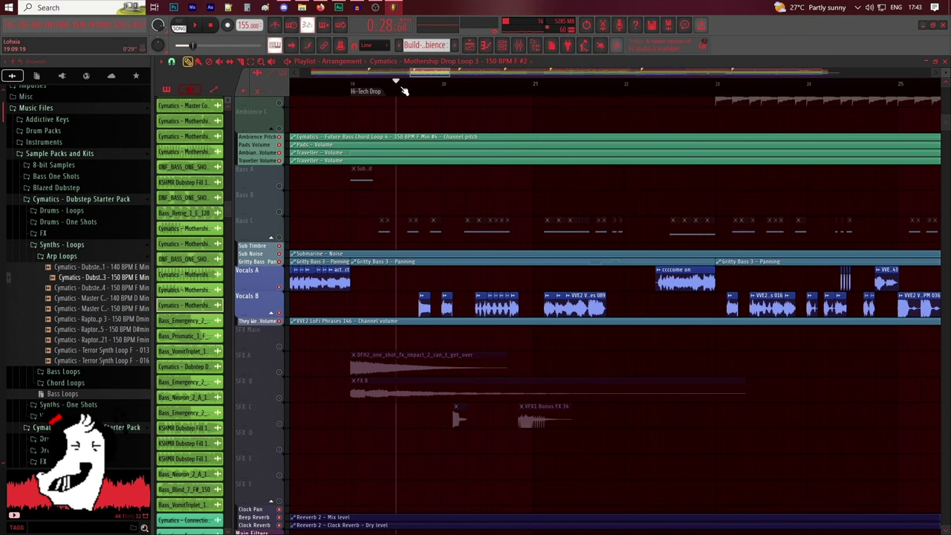
scroll(405, 90, "up", 2)
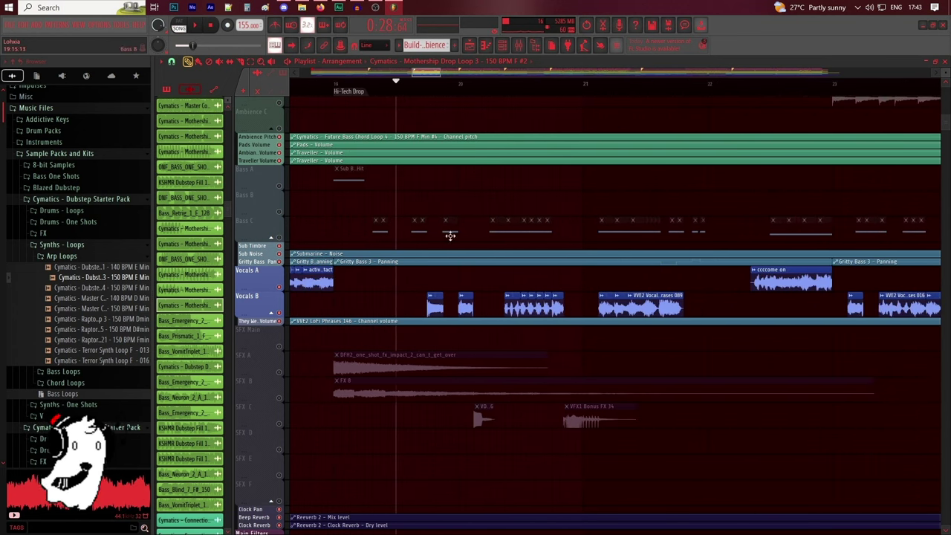
double_click(435, 295)
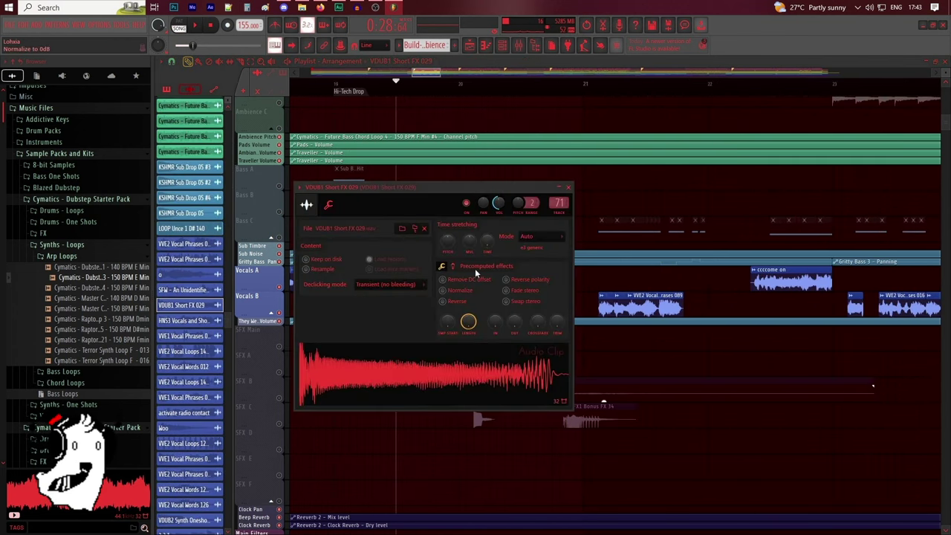
left_click(568, 187)
scroll(395, 216, "down", 2)
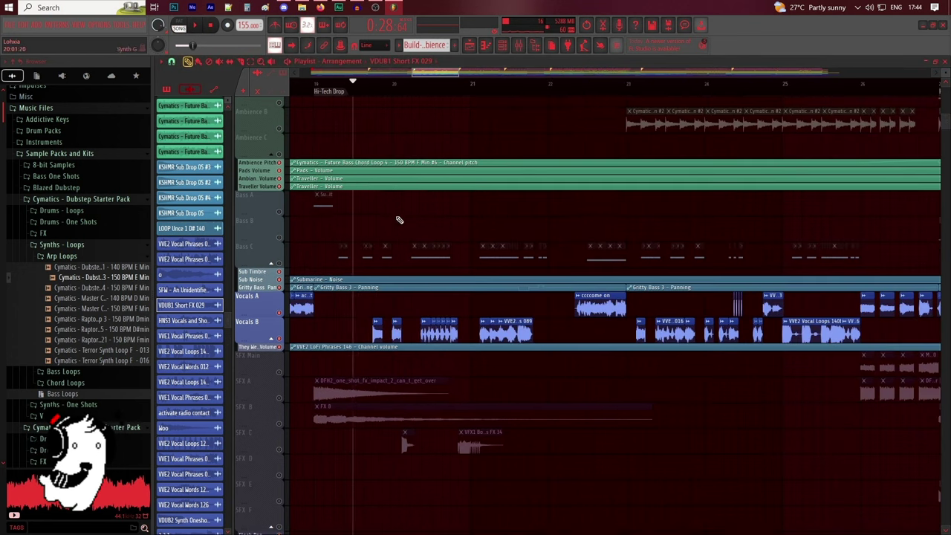
Play the isolated Vocals A and B tracks around bar 20, stop playback and examine the Vocals B clips
key("space")
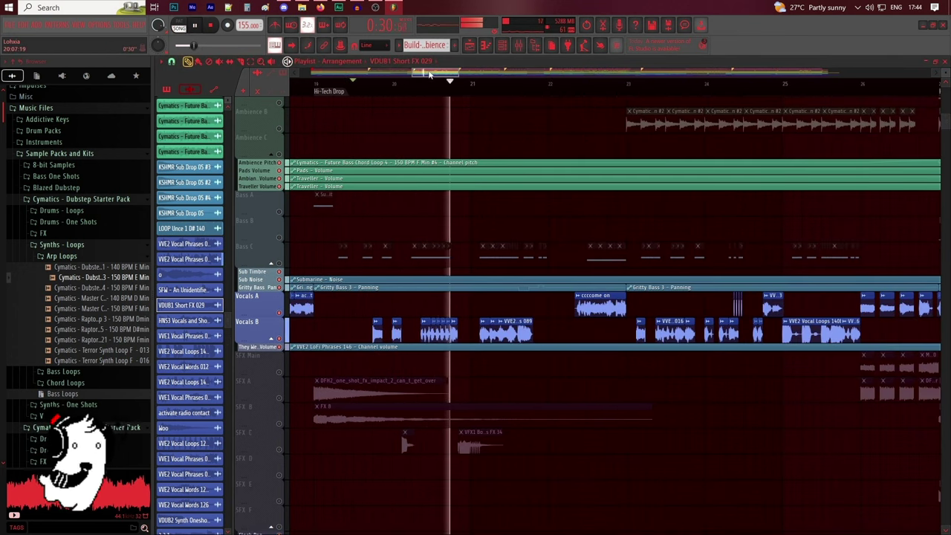
mouse_move(429, 71)
left_mouse_down()
mouse_move(456, 70)
mouse_move(449, 85)
mouse_move(483, 87)
mouse_move(471, 75)
mouse_move(469, 85)
mouse_move(432, 77)
left_mouse_up()
key("space")
left_click(459, 332)
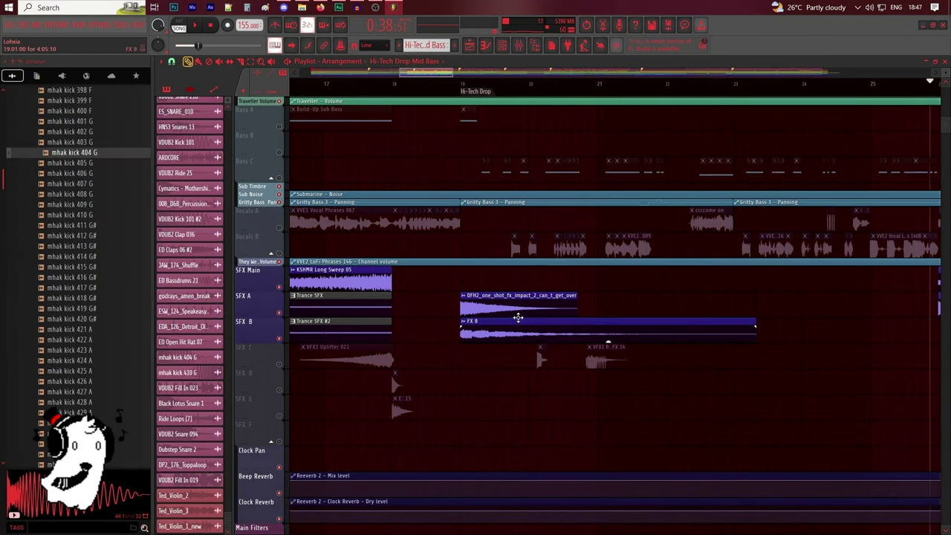
Inspect the impact, FX 8 and MFX_UP_0030 samples on the isolated SFX Main, SFX A and SFX B tracks
left_click(512, 312)
left_click(570, 324)
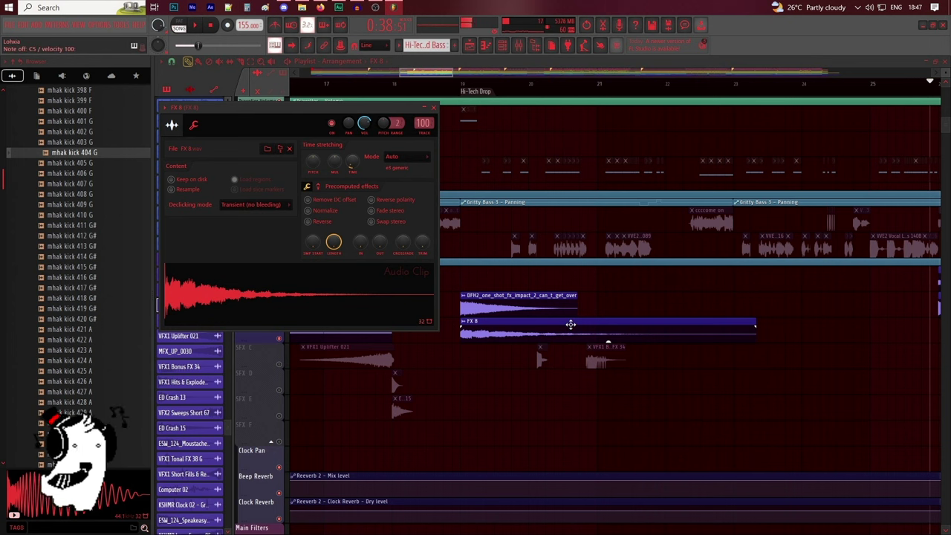
scroll(655, 84, "right", 3)
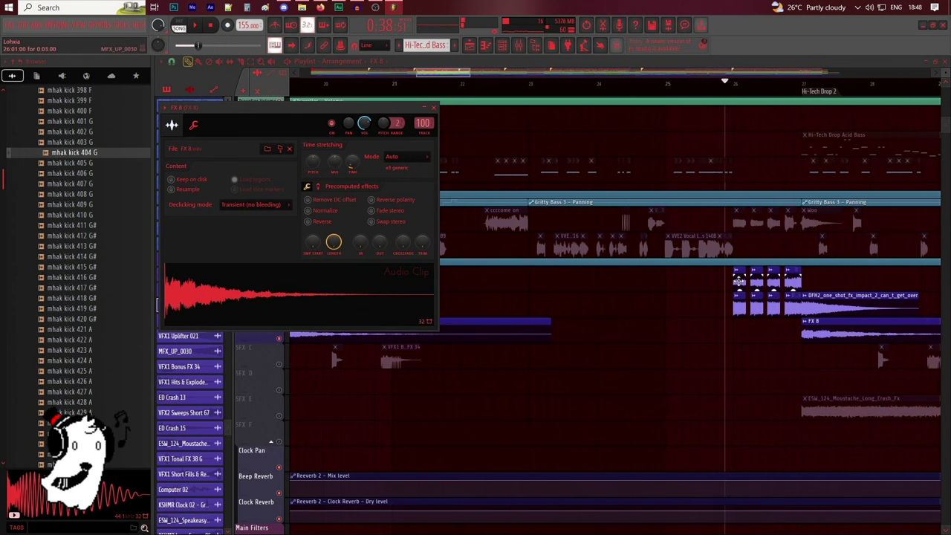
left_click(739, 281)
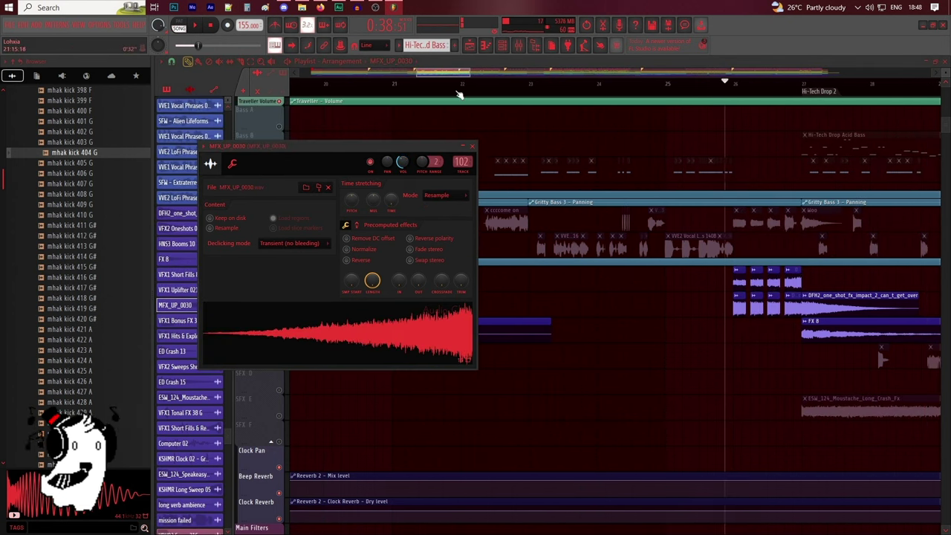
scroll(461, 84, "down", 2)
left_click_drag(463, 76, 500, 77)
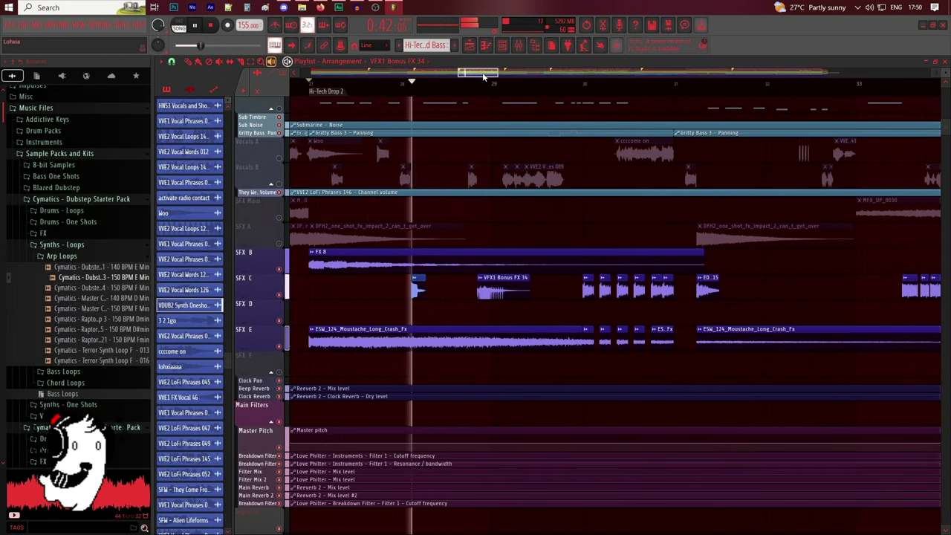
Follow playback through Build-Up 2 until just before the Dubstep Drop, stop it, and look over the section's tracks
left_click_drag(483, 77, 509, 74)
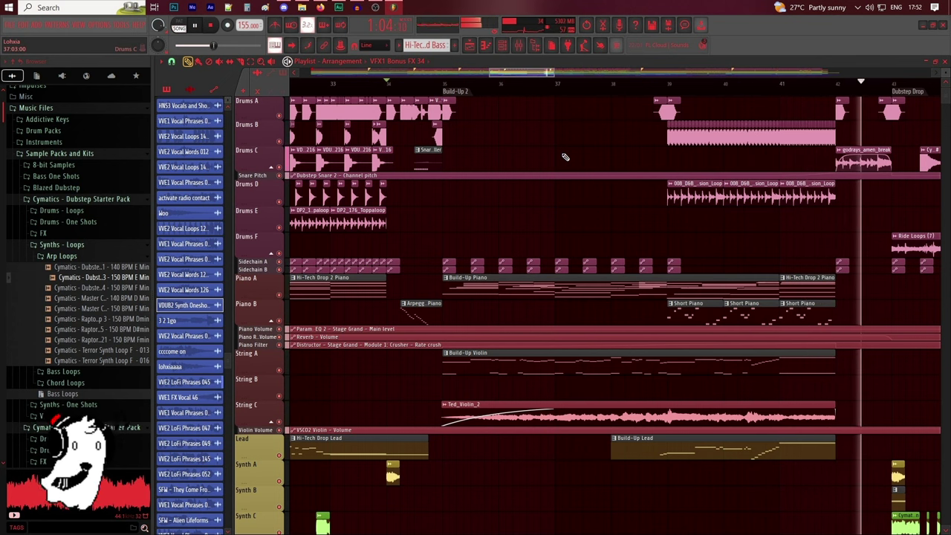
key("space")
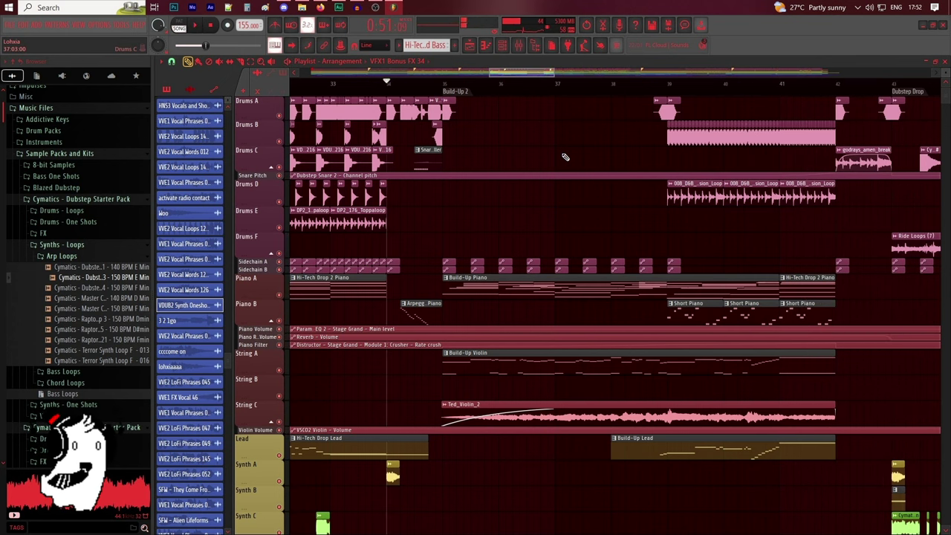
scroll(724, 318, "up", 1)
scroll(728, 318, "down", 6)
scroll(728, 318, "up", 2)
mouse_move(946, 119)
left_mouse_down()
mouse_move(947, 89)
mouse_move(950, 132)
left_mouse_up()
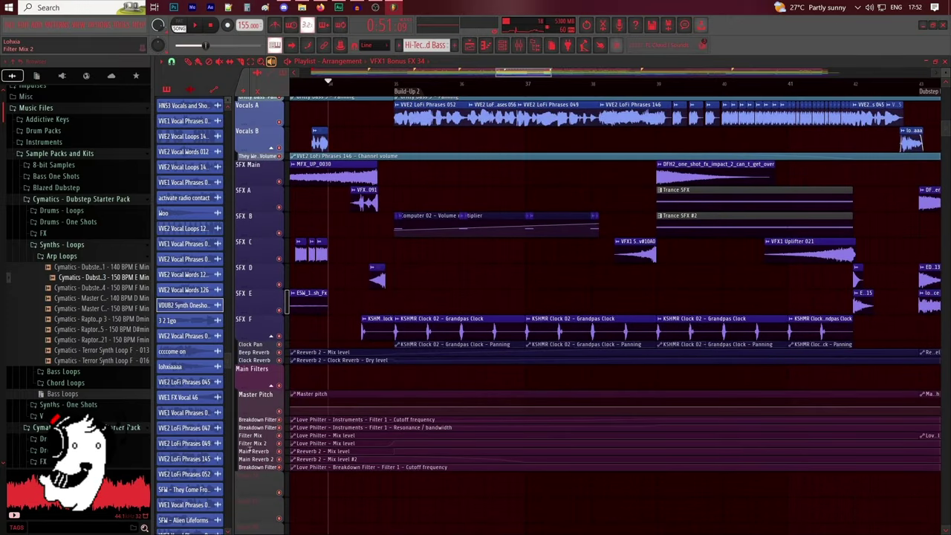
Expand the Filter Mix 2 and Main Reverb automation tracks, view the mixer's Master effects, and return to the playlist
right_click(236, 446)
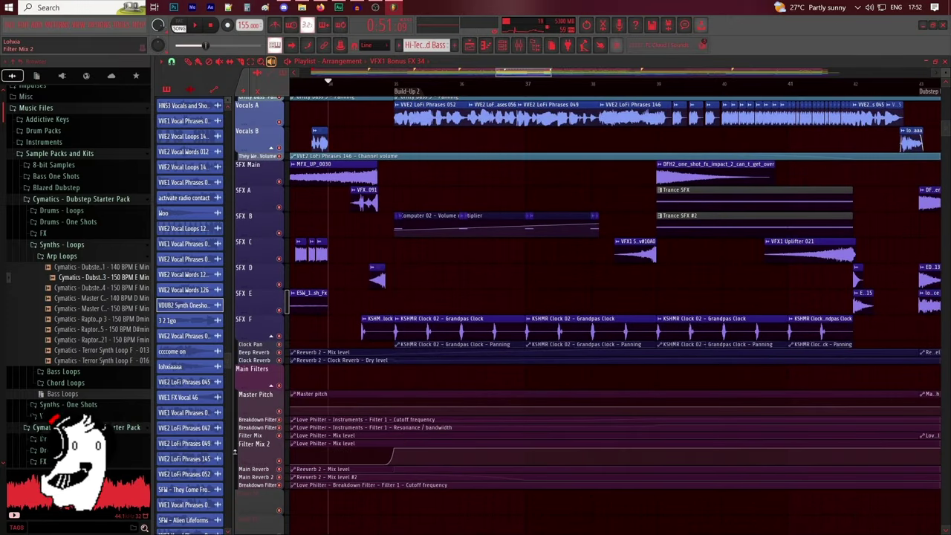
scroll(236, 469, "up", 2)
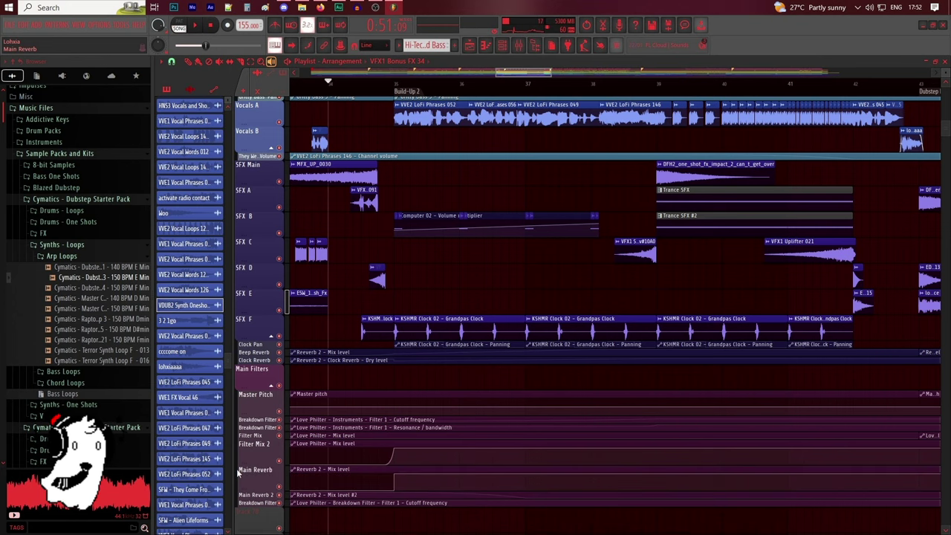
left_click(520, 44)
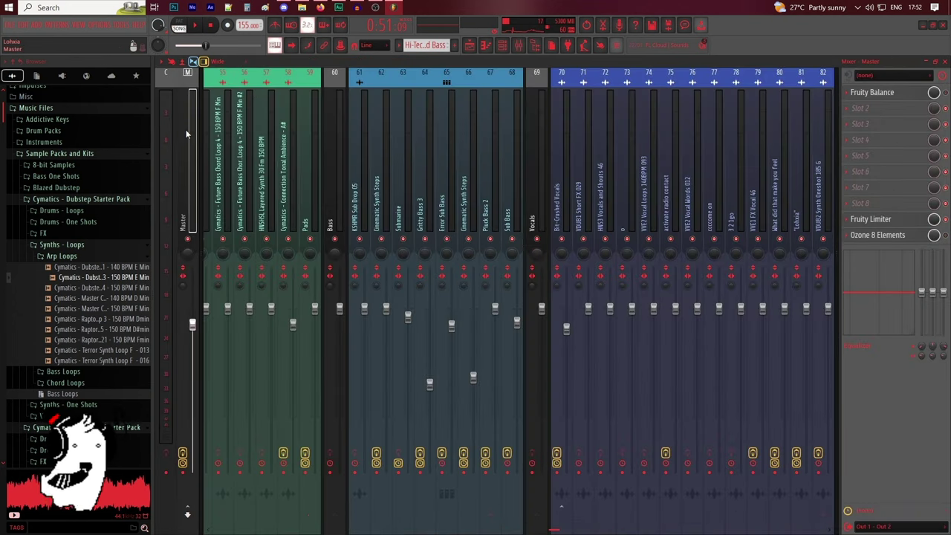
key("F9")
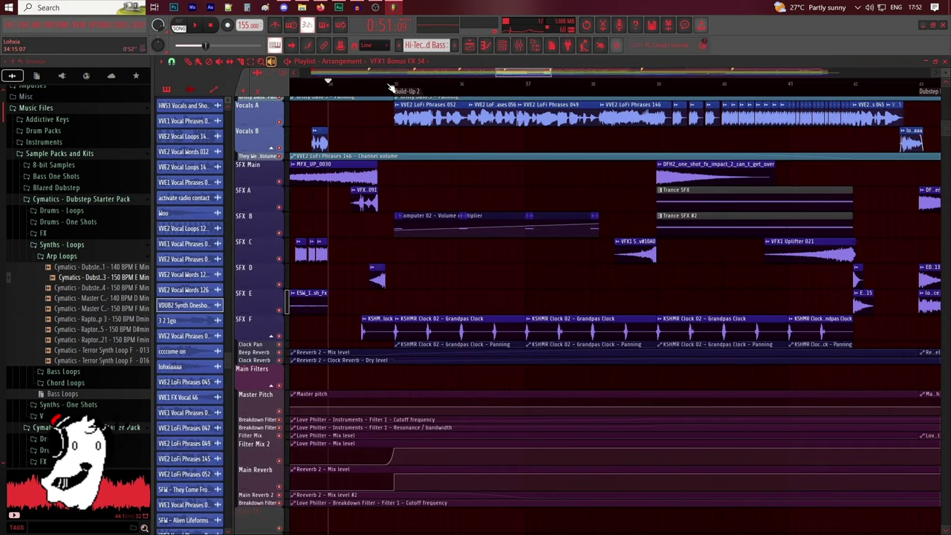
Audition the Build-Up Piano, Hi-Tech Drop 2 Piano and Build-Up Violin clips in the Build-Up 2 section
scroll(393, 211, "up", 6)
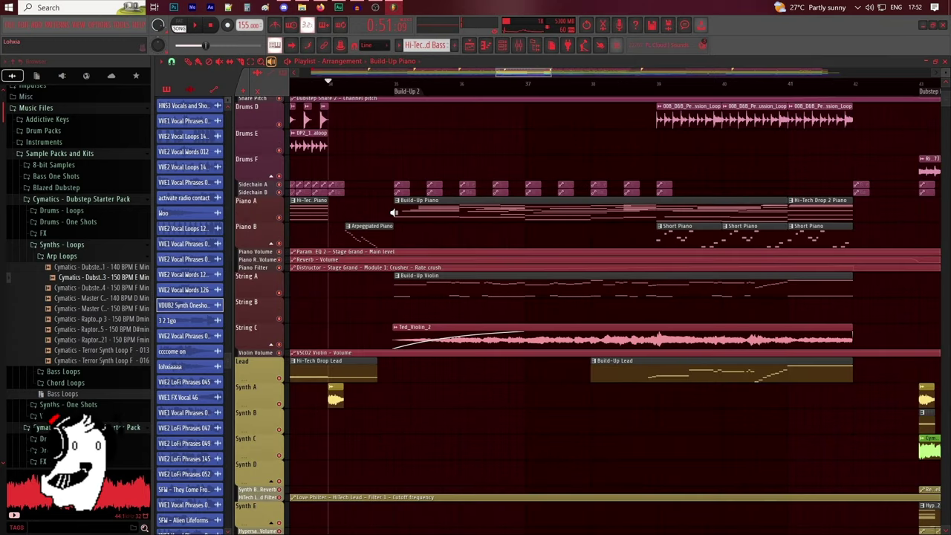
left_click_drag(394, 212, 826, 212)
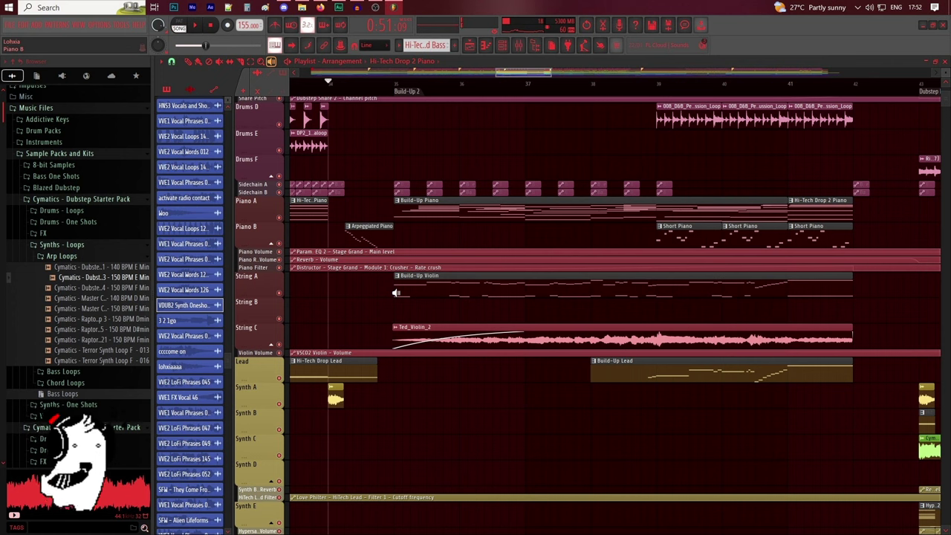
left_click_drag(396, 292, 845, 278)
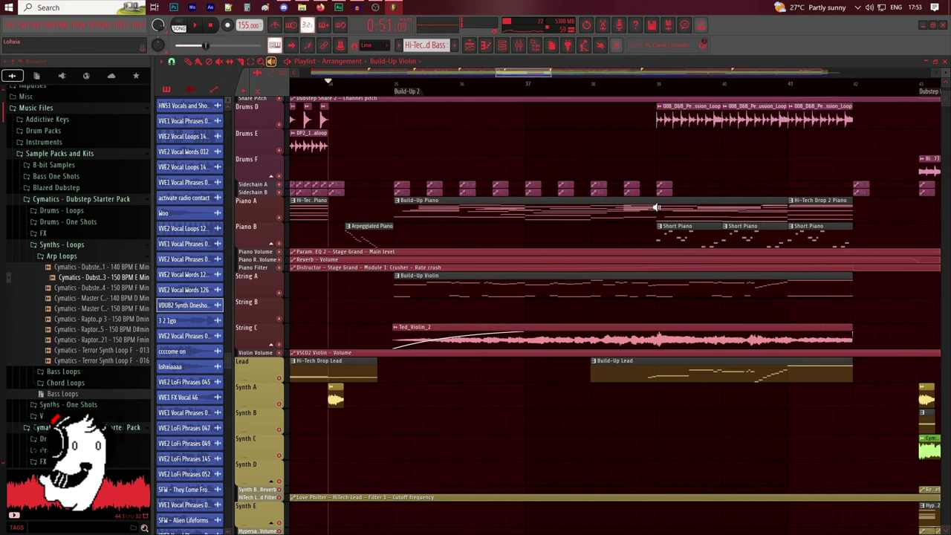
Audition the Short Piano clips on Piano B and the Build-Up Lead clip on the Lead track
scroll(665, 69, "right", 2)
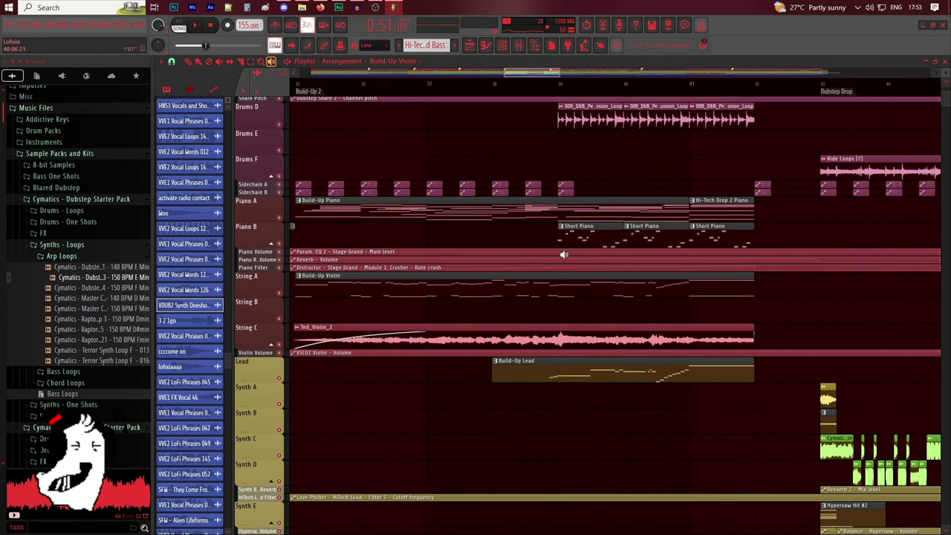
left_click_drag(543, 72, 547, 79)
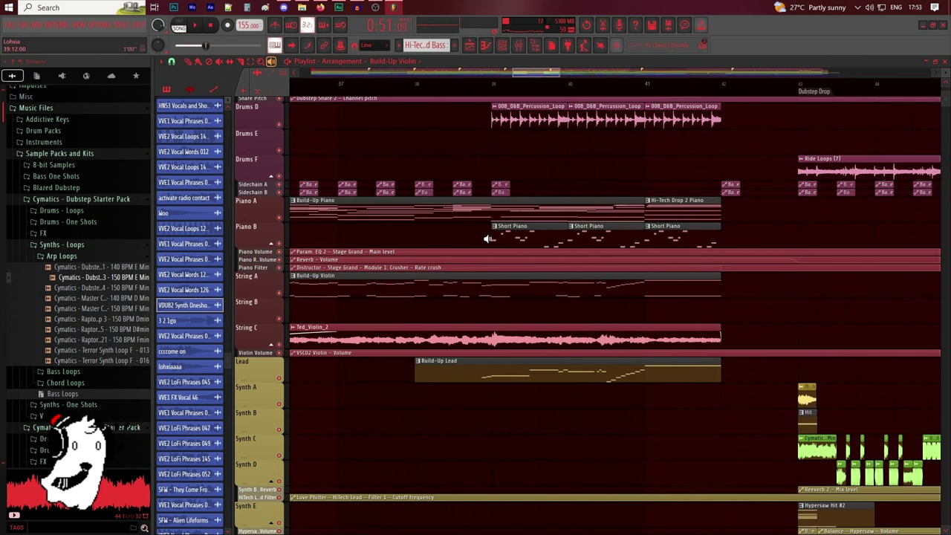
left_click_drag(491, 237, 646, 234)
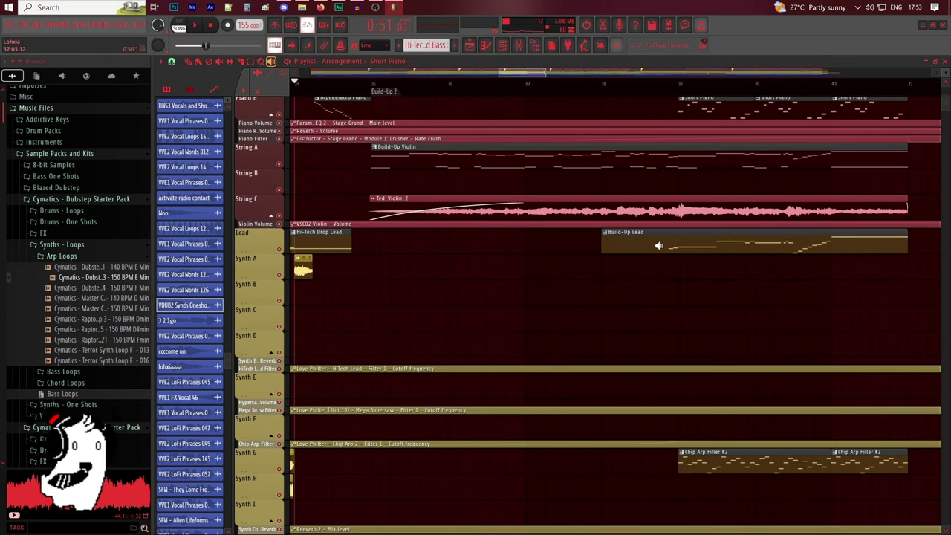
left_click_drag(659, 246, 660, 246)
Audition the Chip Arp Filler #2 clips on Synth G and the Build-Up Ambience clip on Ambience C
scroll(659, 245, "down", 5)
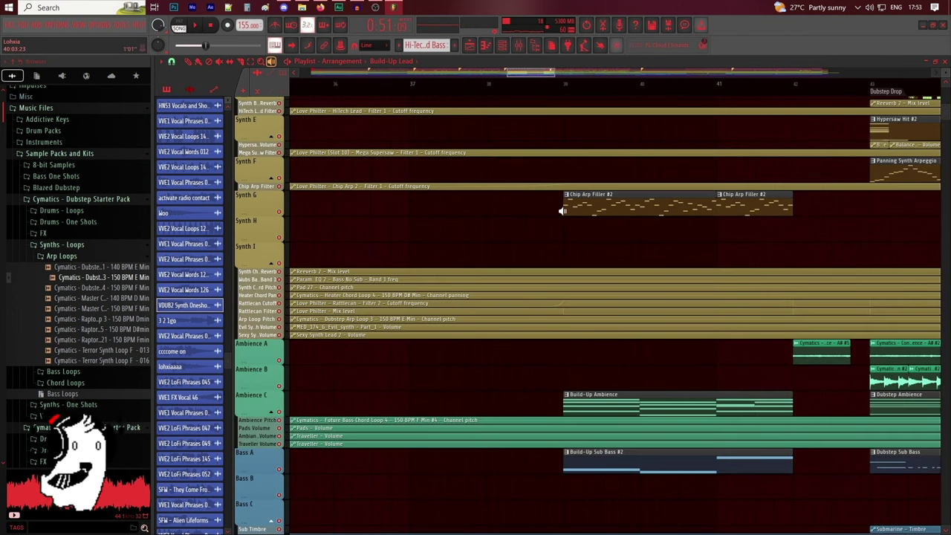
left_click_drag(563, 211, 563, 212)
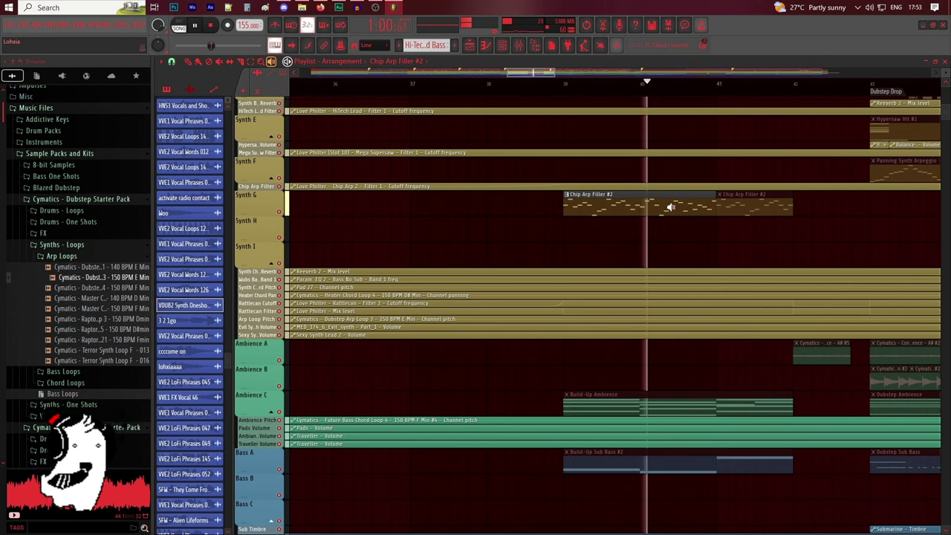
left_click_drag(701, 207, 564, 211)
scroll(563, 300, "down", 2)
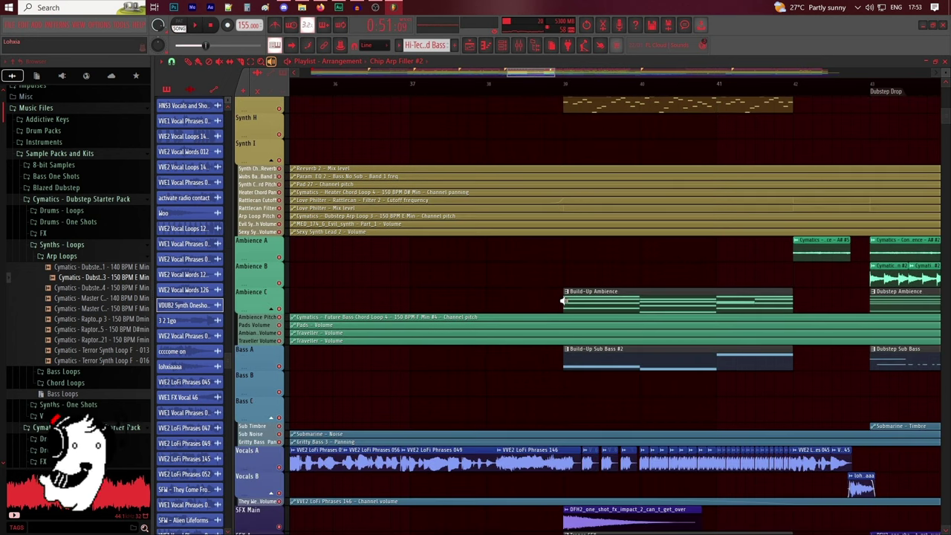
left_click_drag(563, 300, 563, 301)
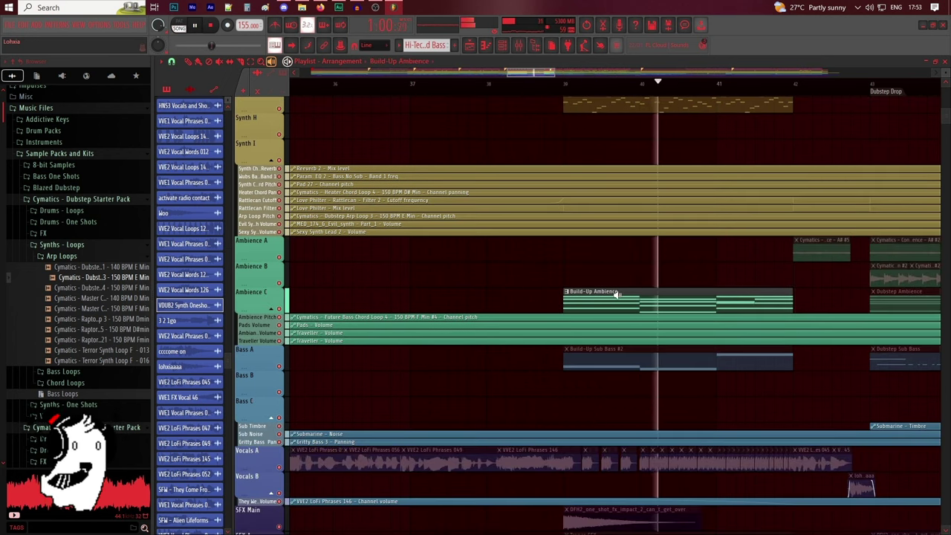
left_click_drag(614, 292, 582, 331)
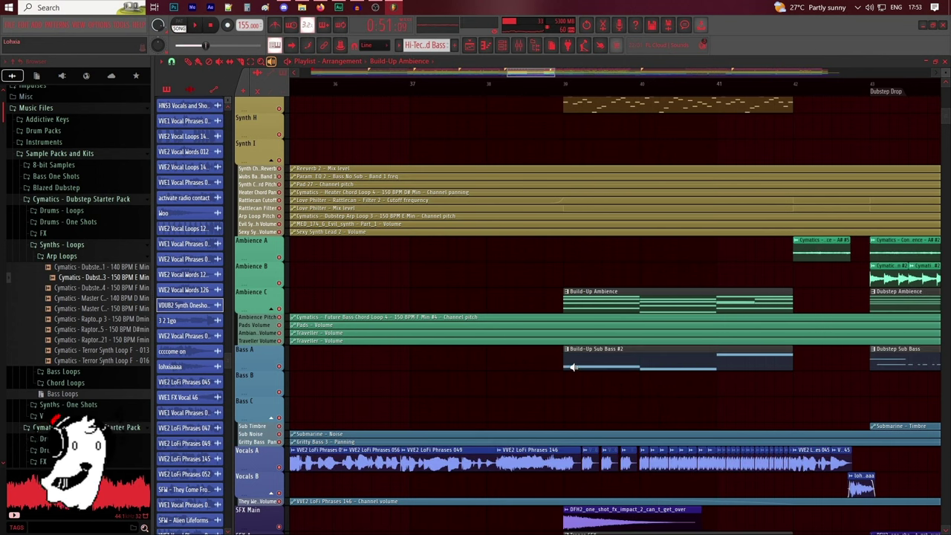
Audition Build-Up Sub Bass #2 on Bass A and the KSHMR Clock 02 - Grandpas Clock clips on SFX F
left_click_drag(567, 363, 567, 364)
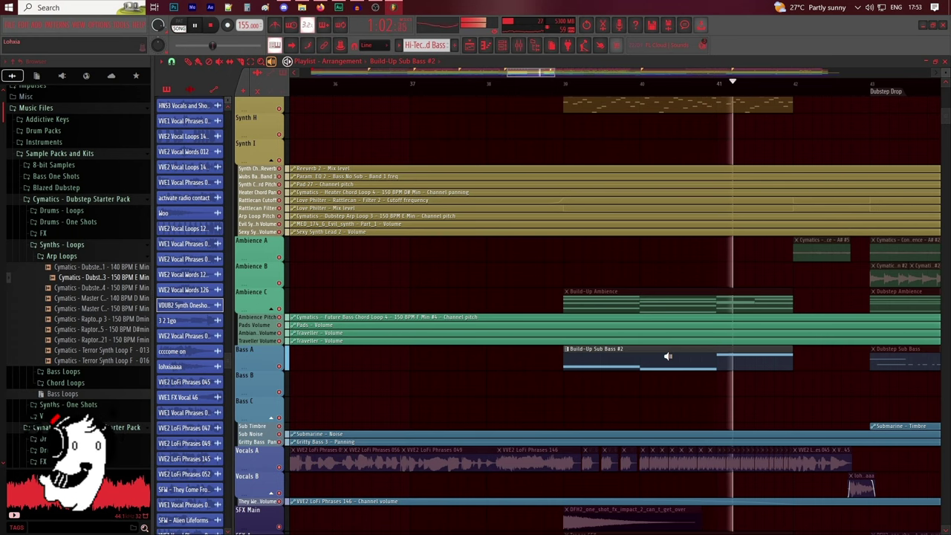
left_click_drag(668, 356, 807, 278)
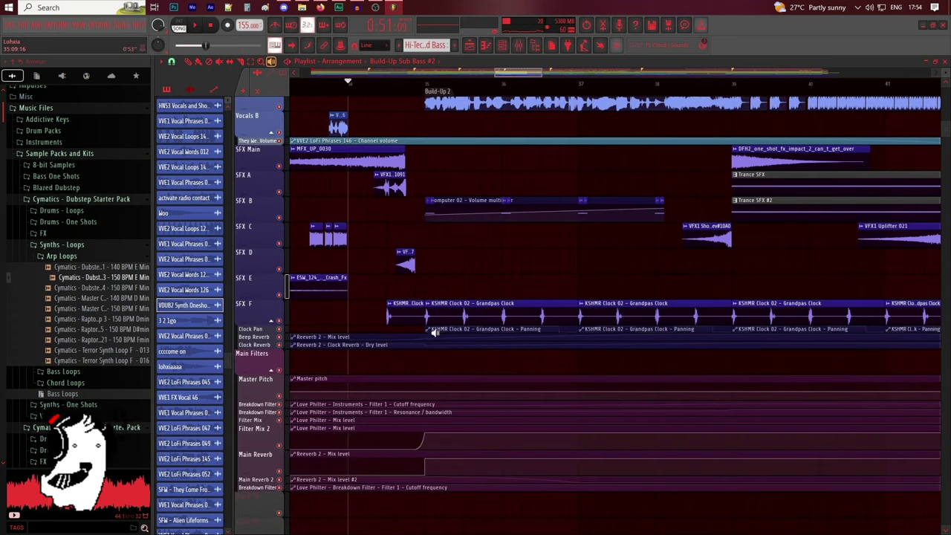
left_click_drag(390, 317, 746, 317)
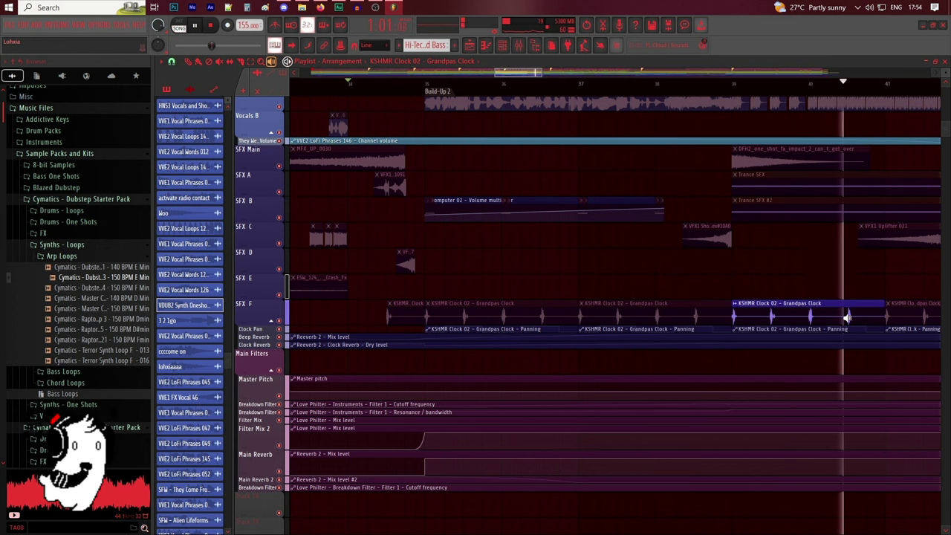
left_click_drag(847, 317, 847, 317)
Play the isolated SFX tracks from the start of Build-Up 2 up to around bar 41, and stop playback
scroll(461, 147, "right", 1)
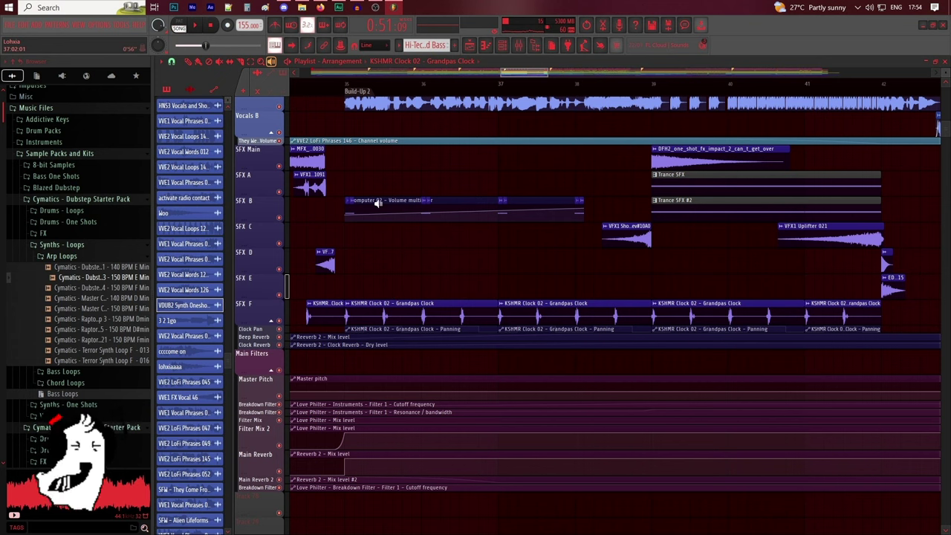
scroll(340, 89, "up", 2)
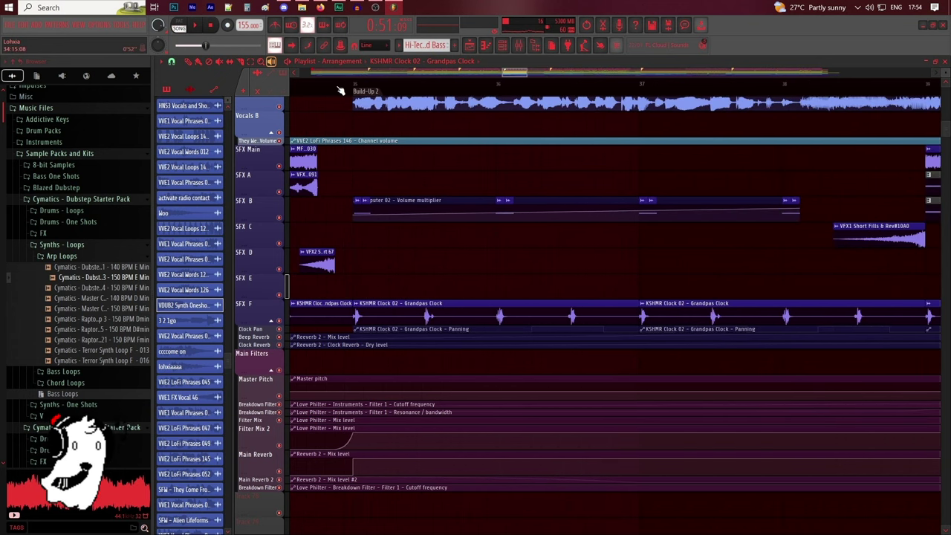
scroll(279, 216, "up", 3)
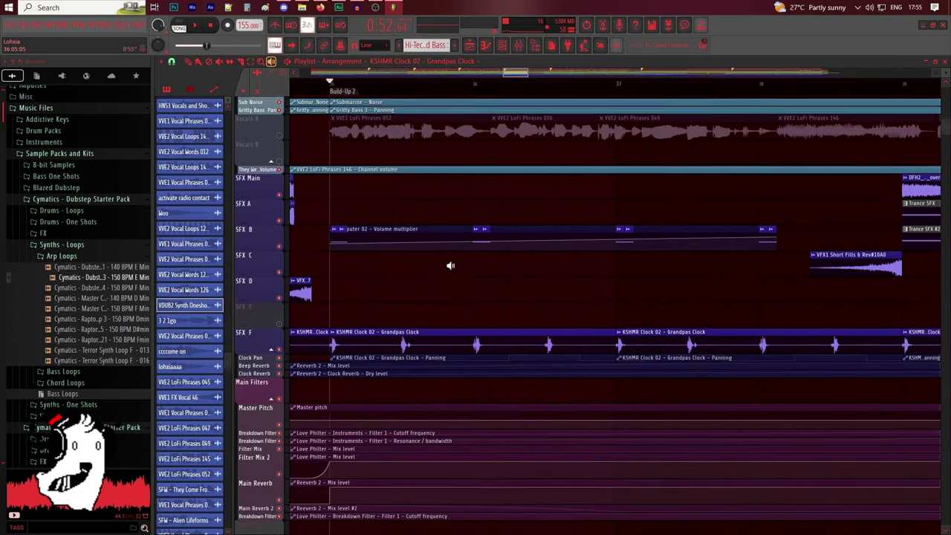
scroll(449, 267, "up", 1)
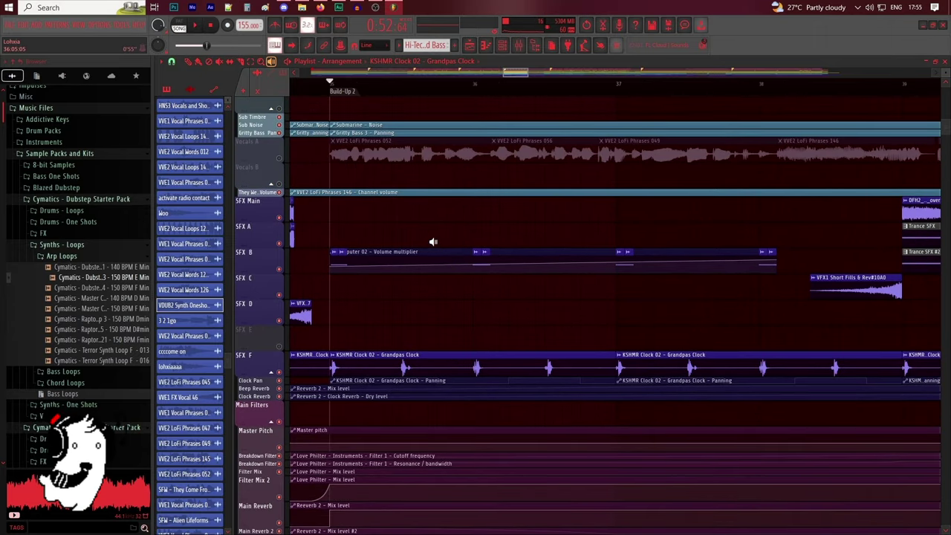
key("space")
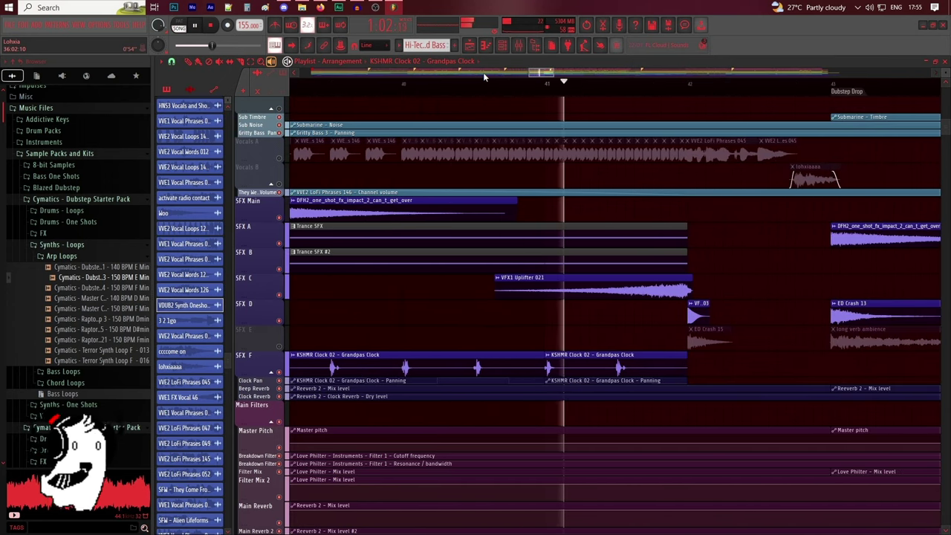
key("space")
Play the isolated Vocals A and B tracks from the start of Build-Up 2 to the Dubstep Drop
scroll(283, 346, "up", 5)
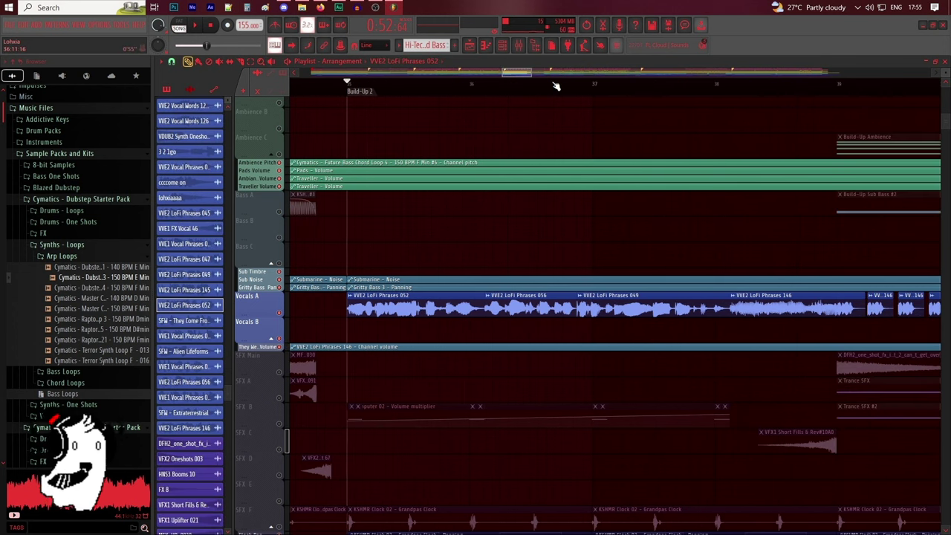
key("space")
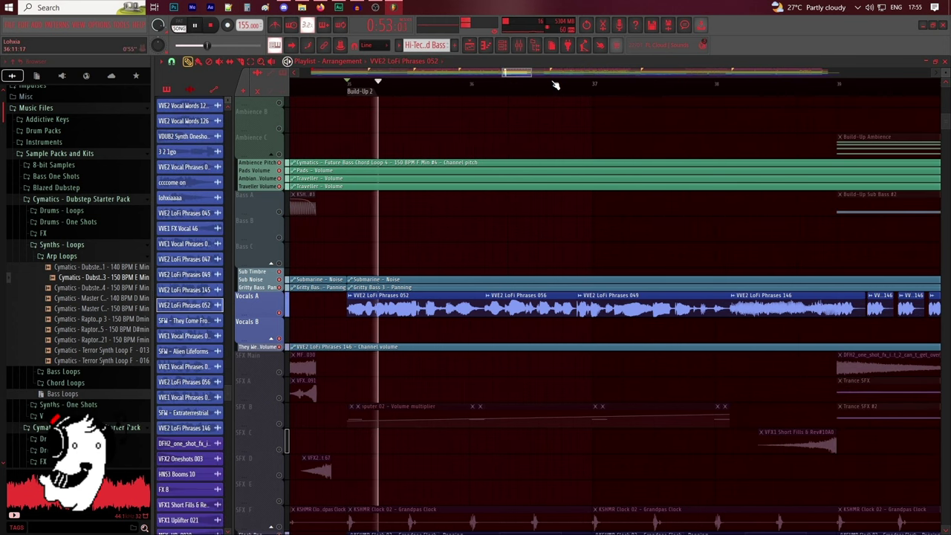
left_click_drag(521, 72, 545, 74)
left_click_drag(850, 323, 530, 322)
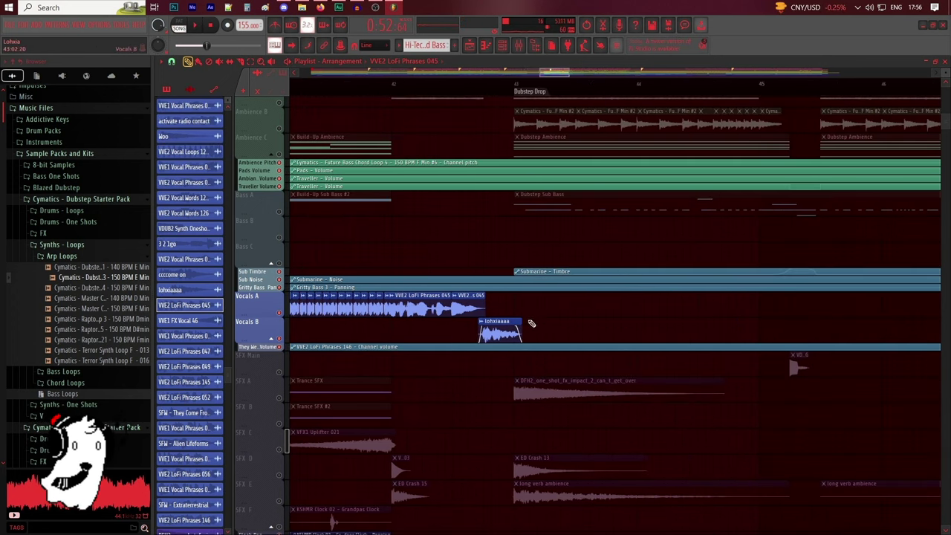
Open the Vocals B clip before the Dubstep Drop and inspect its Vocodex, Fruity Flangus, Distructor, Parametric EQ 2 and OTT effects
double_click(503, 324)
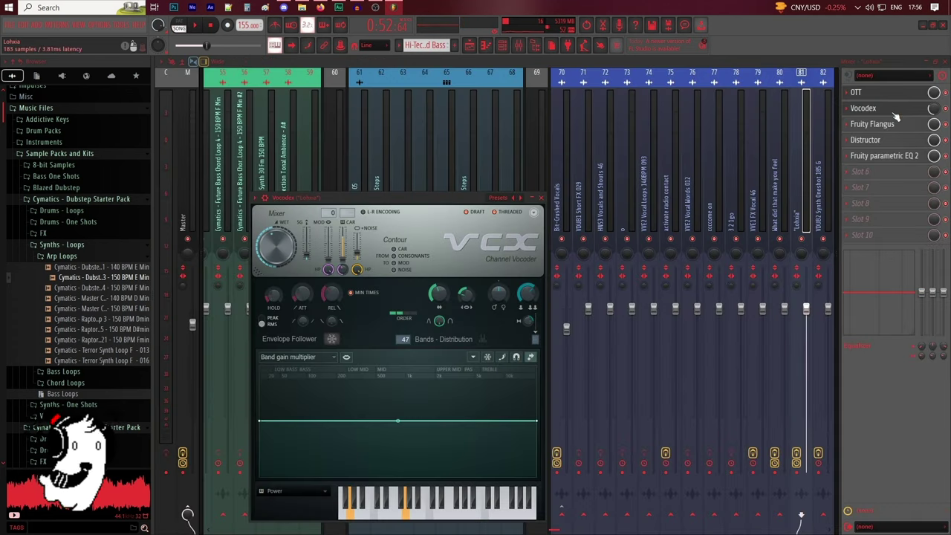
left_click(887, 128)
left_click(879, 145)
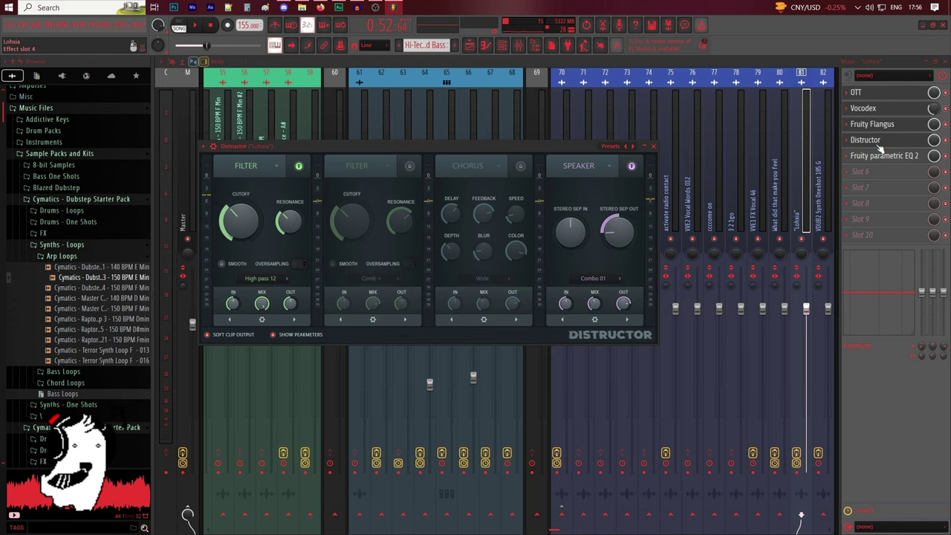
left_click(891, 156)
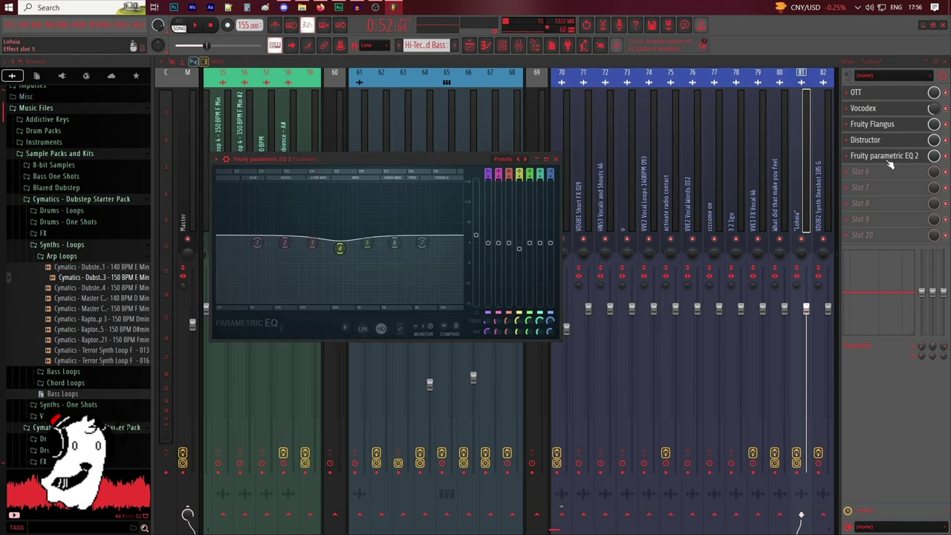
left_click(878, 94)
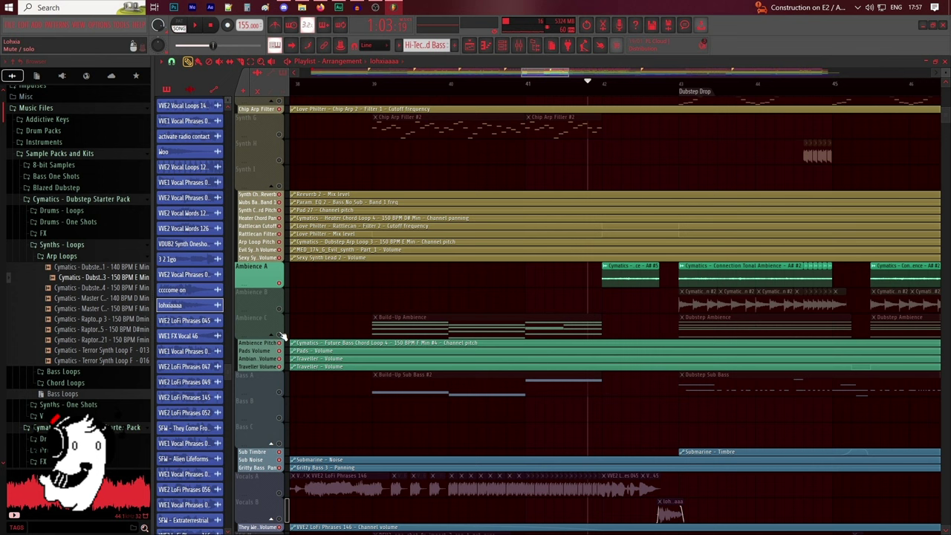
Unmute the Ambience C and Ambience B tracks to play alongside Ambience A
left_click(281, 334)
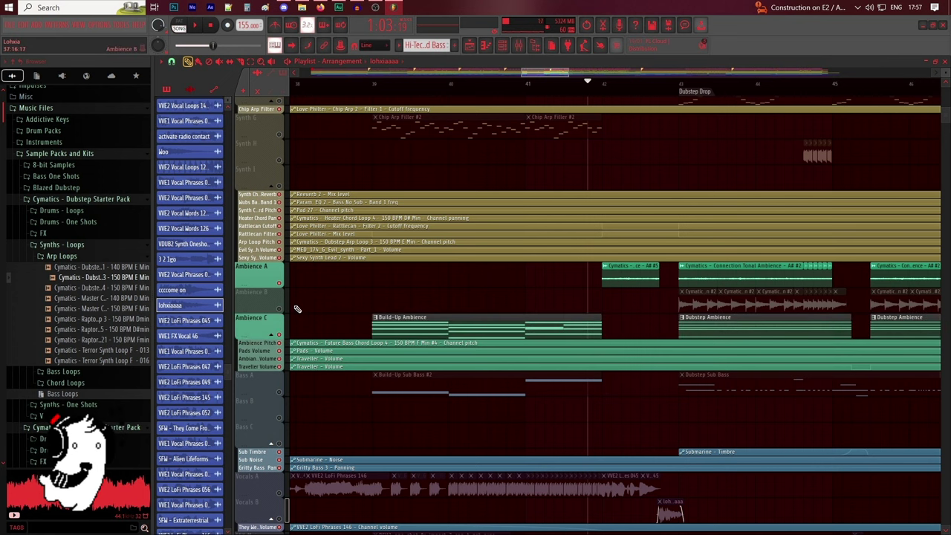
left_click(280, 309)
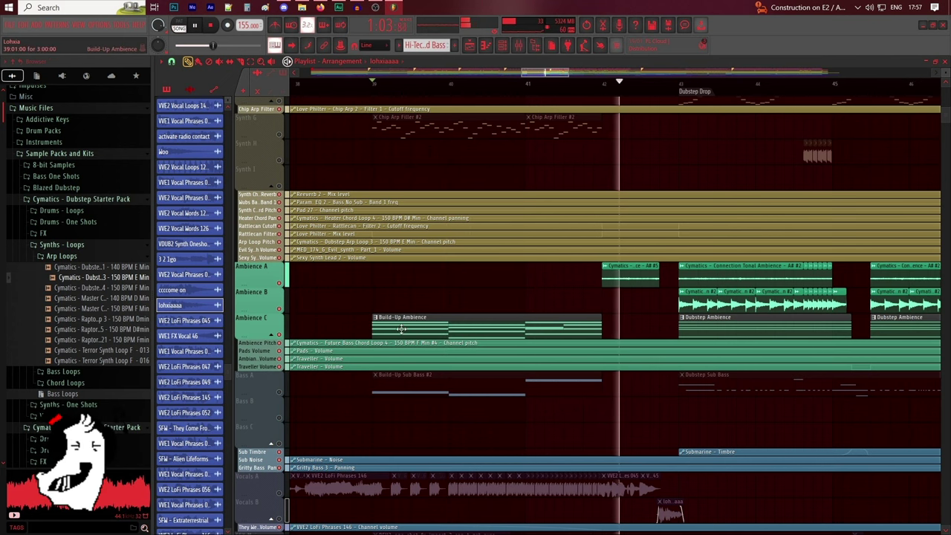
Stop the ambience playback, unmute the remaining Drums A to F tracks, and play the isolated drums from the start of Build-Up 2
scroll(371, 371, "up", 10)
key("space")
scroll(468, 103, "up", 4)
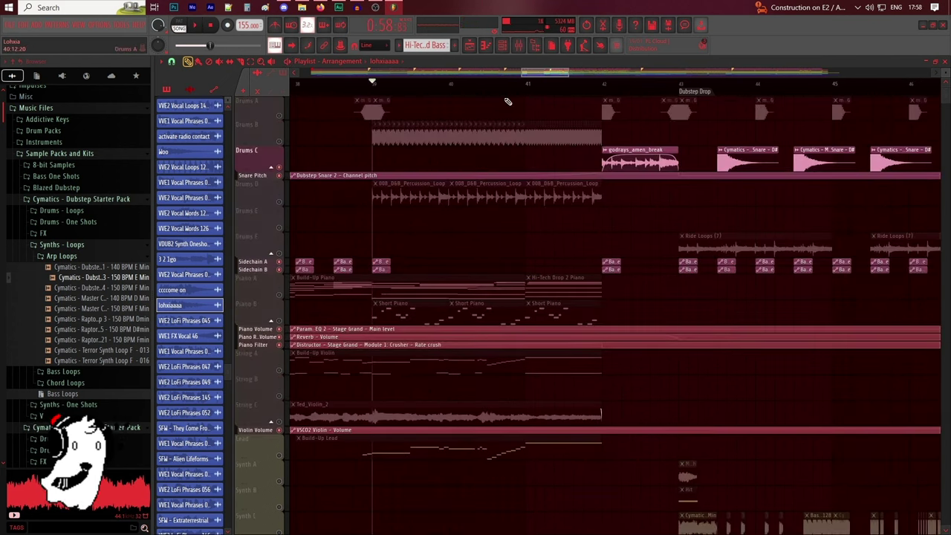
left_click(280, 142)
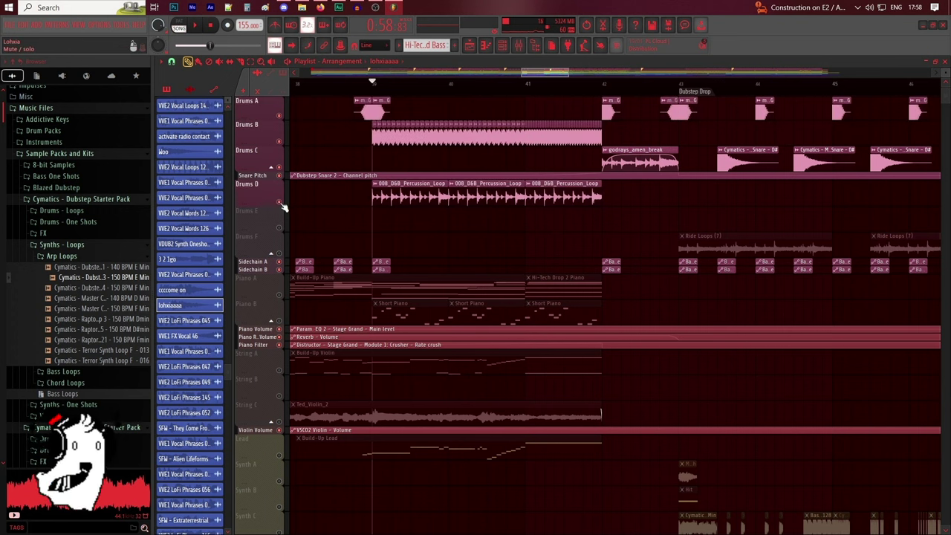
left_click(280, 253)
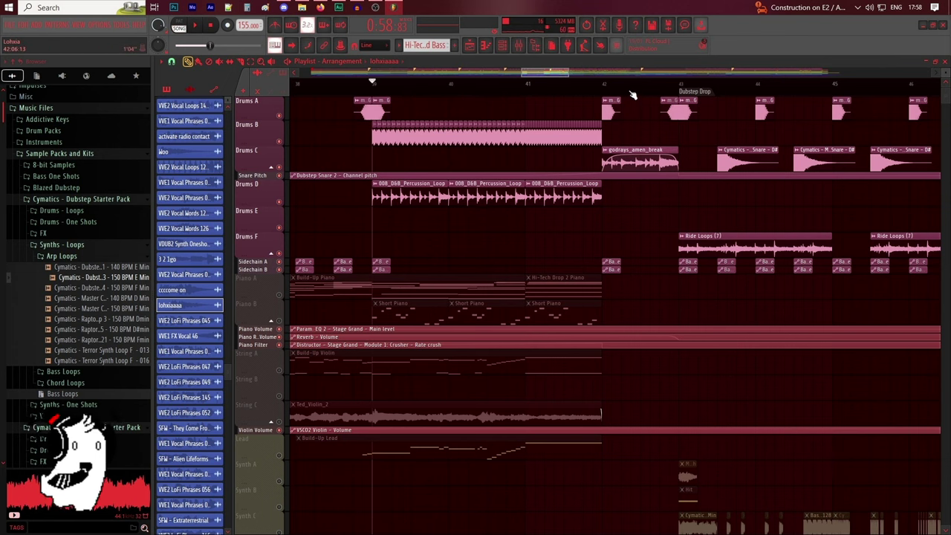
key("space")
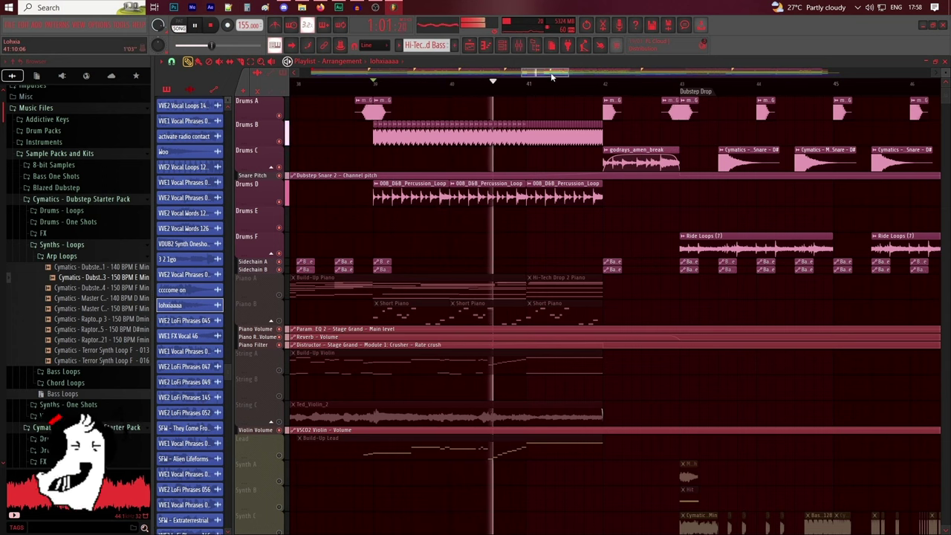
left_click_drag(548, 72, 555, 75)
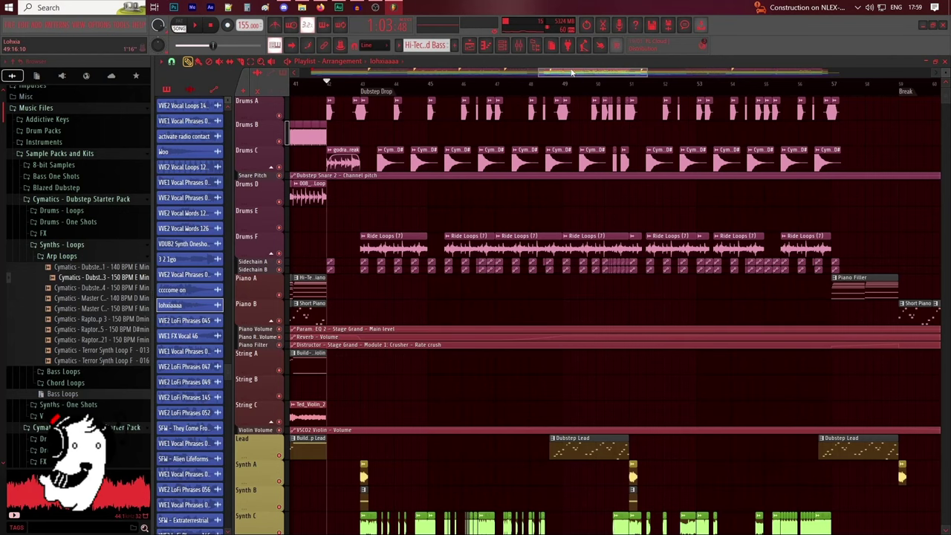
Play the full arrangement from bar 42 through the Dubstep Drop, looking over the drum, synth, ambience, bass, vocal and SFX tracks
key("space")
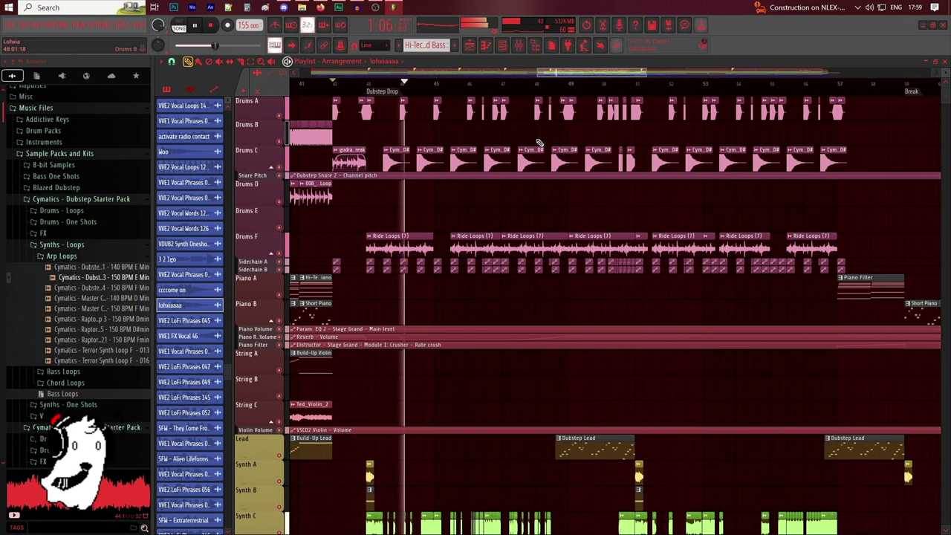
scroll(631, 212, "down", 5)
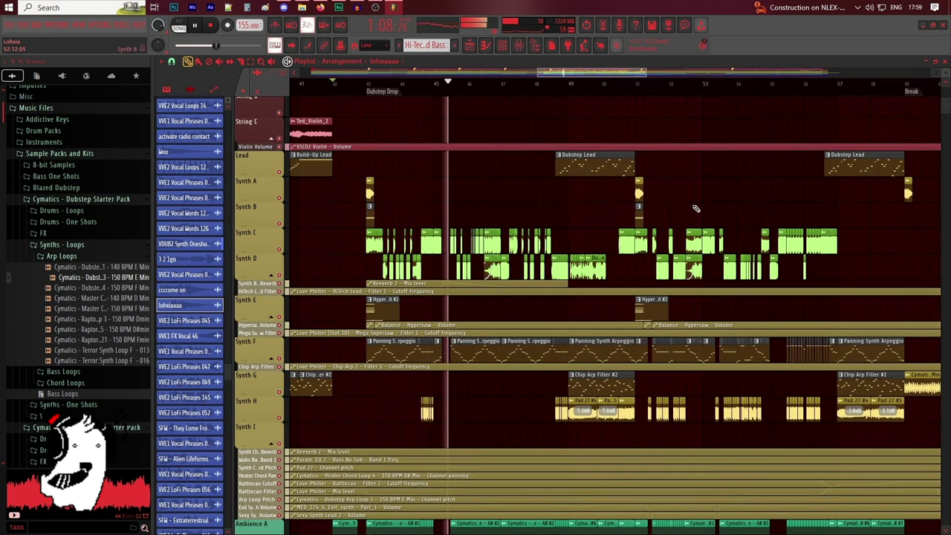
scroll(693, 202, "down", 6)
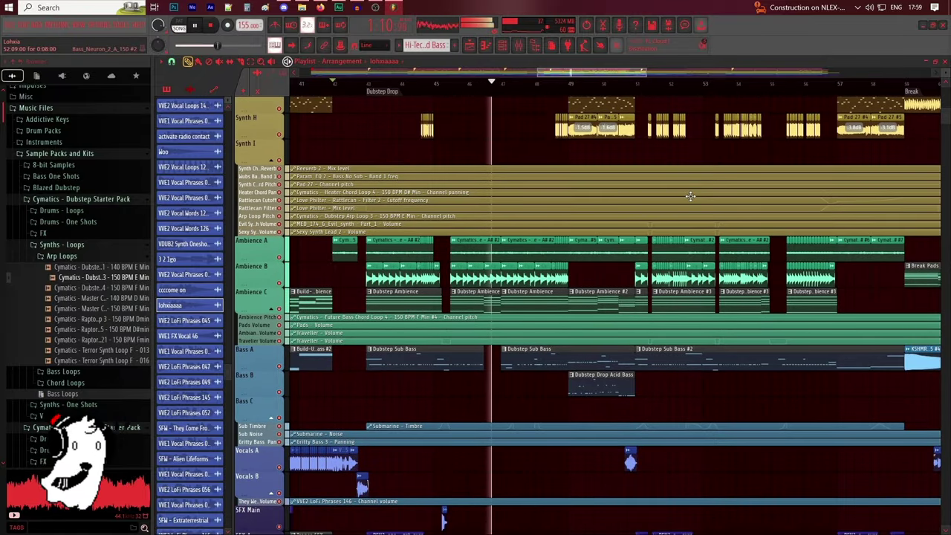
scroll(690, 196, "down", 3)
scroll(691, 196, "down", 3)
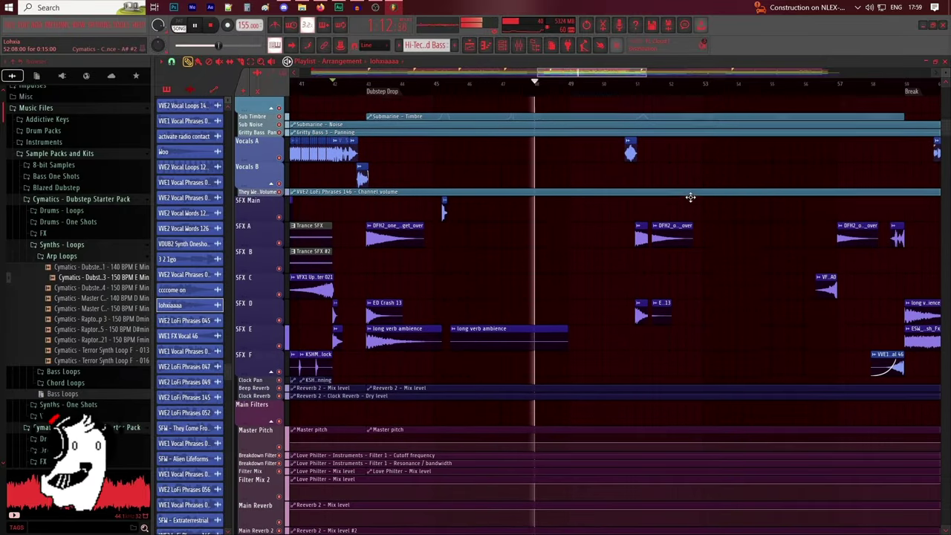
scroll(691, 197, "up", 6)
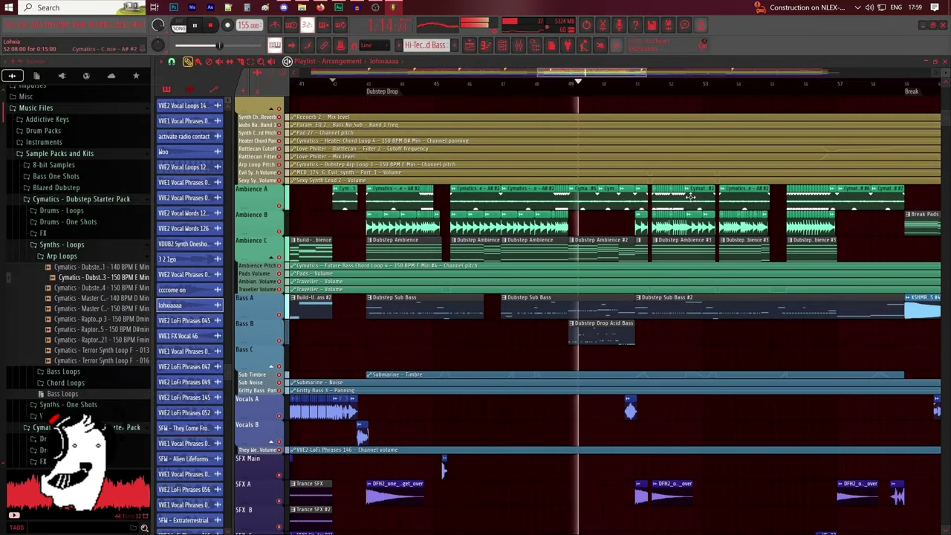
scroll(691, 197, "up", 6)
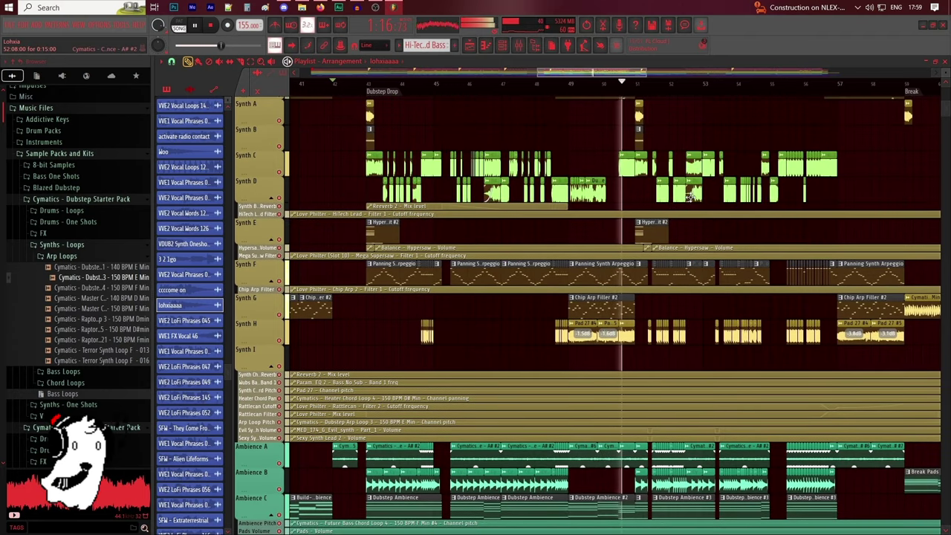
scroll(691, 197, "up", 2)
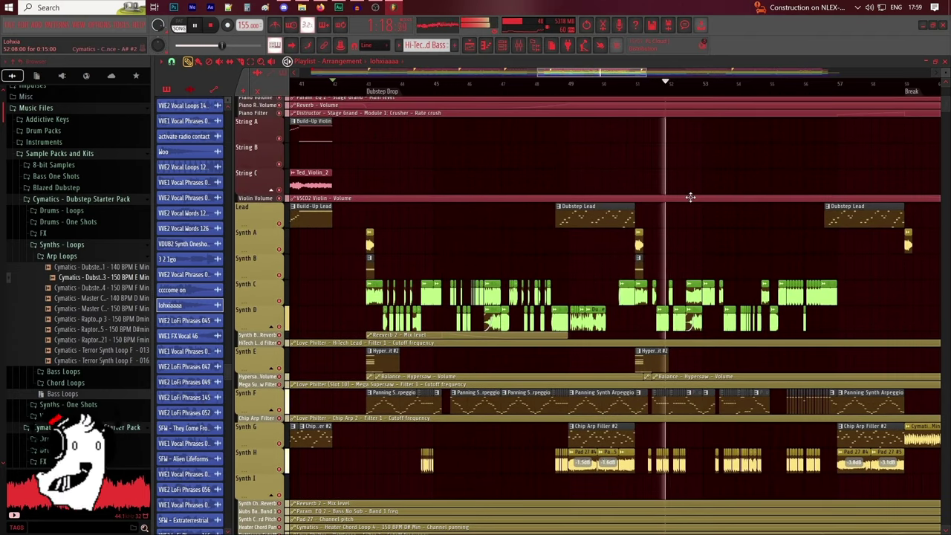
scroll(690, 197, "down", 2)
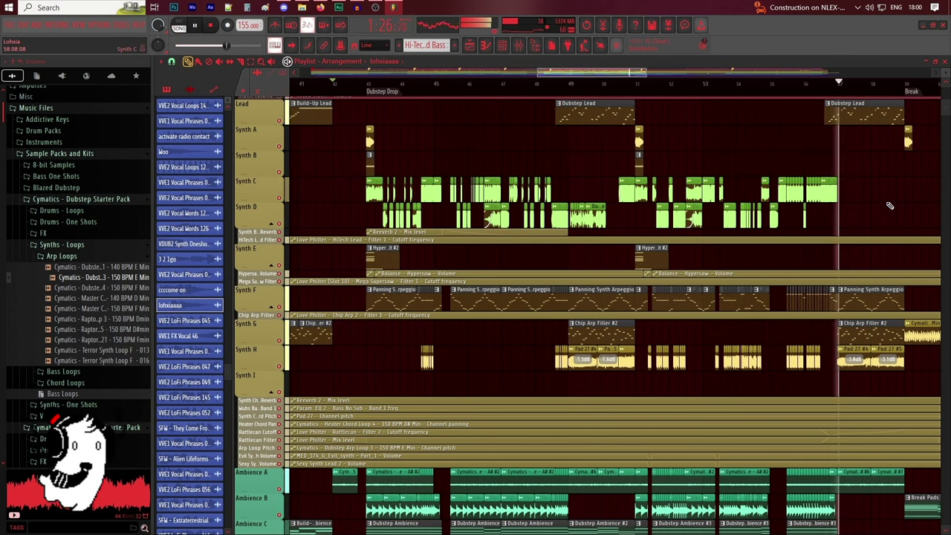
scroll(601, 151, "up", 10)
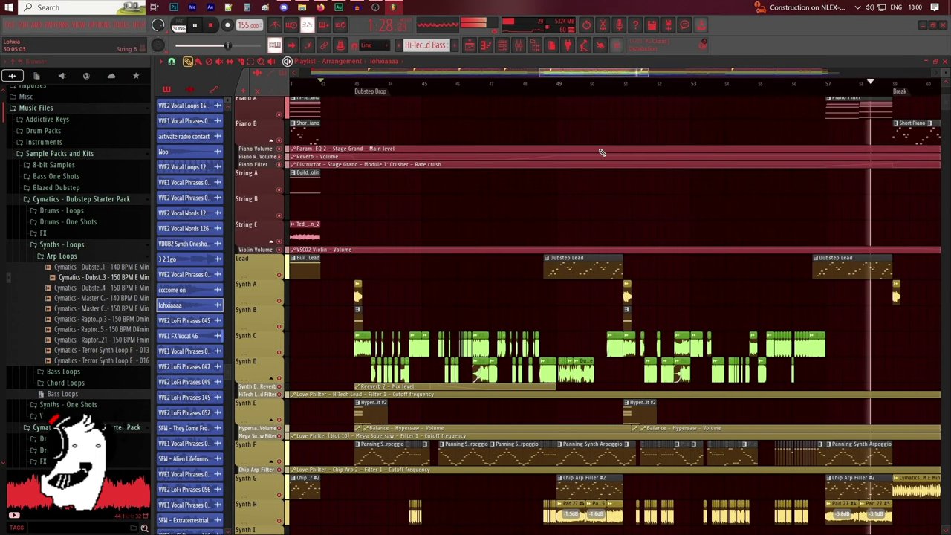
Open the Cymatics Mothership Lipstick Snare clip on Drums C in the Dubstep Drop and locate its sample in the browser
left_click_drag(586, 75, 581, 74)
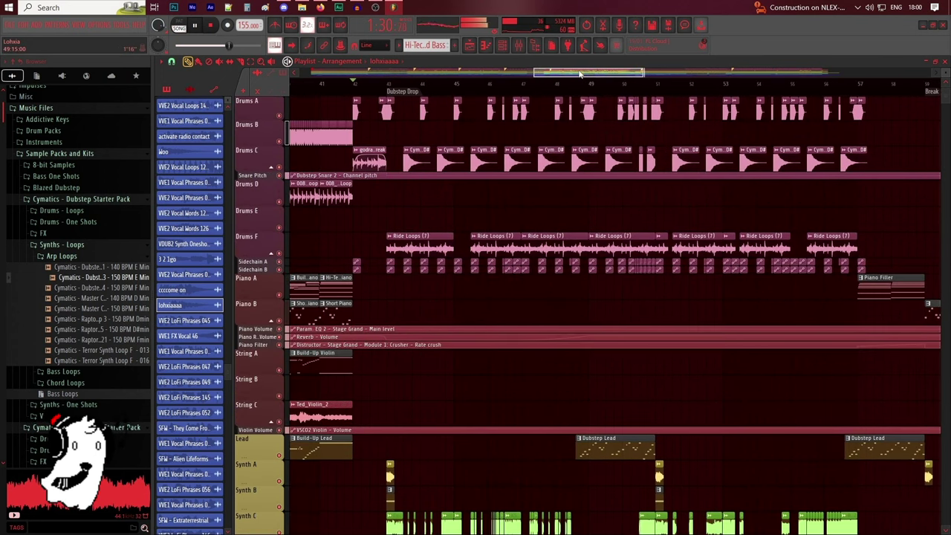
scroll(420, 89, "up", 3)
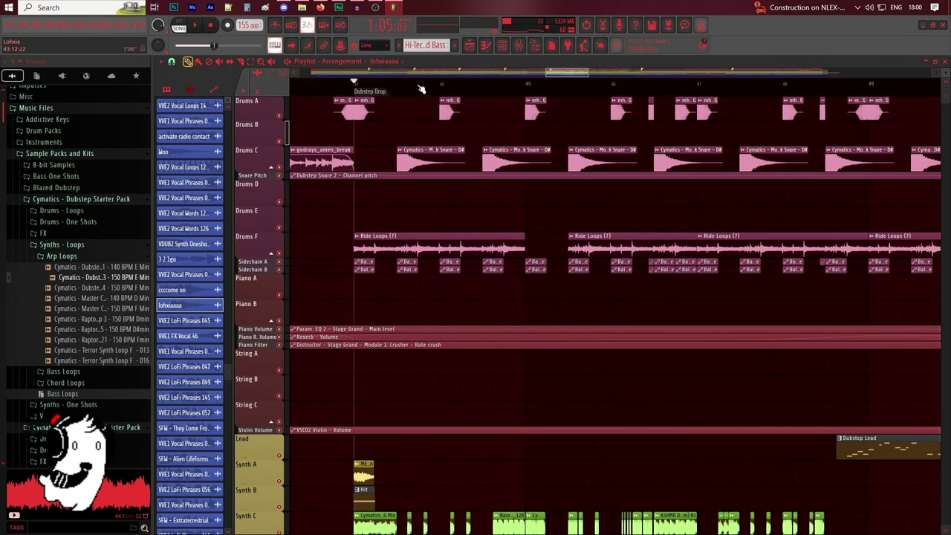
double_click(428, 165)
left_click_drag(361, 133, 532, 136)
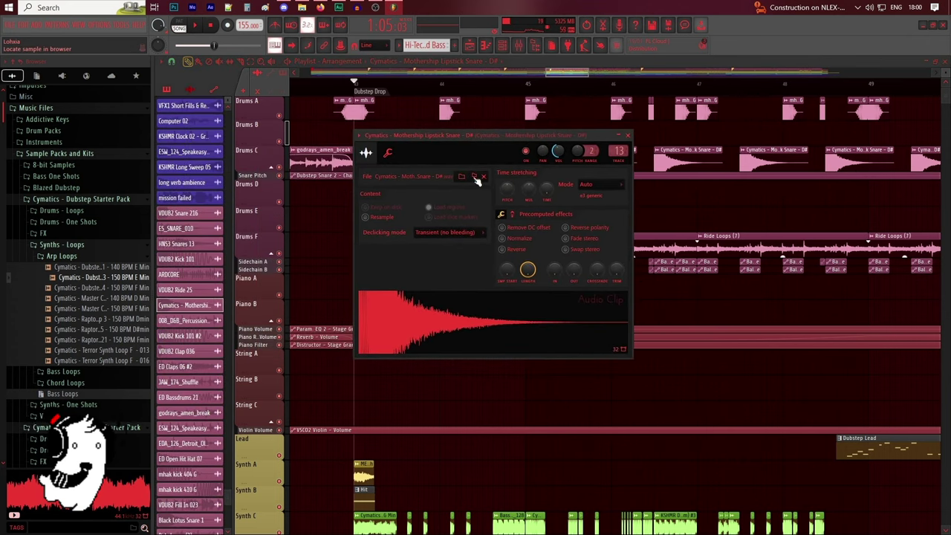
left_click(478, 180)
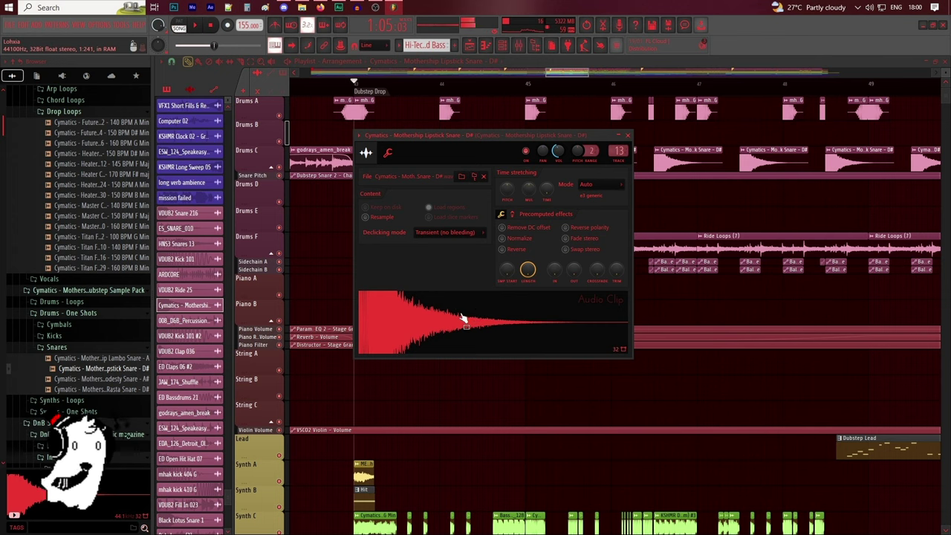
Play the isolated Drums tracks from bar 42 into the Dubstep Drop
left_click_drag(550, 74, 555, 74)
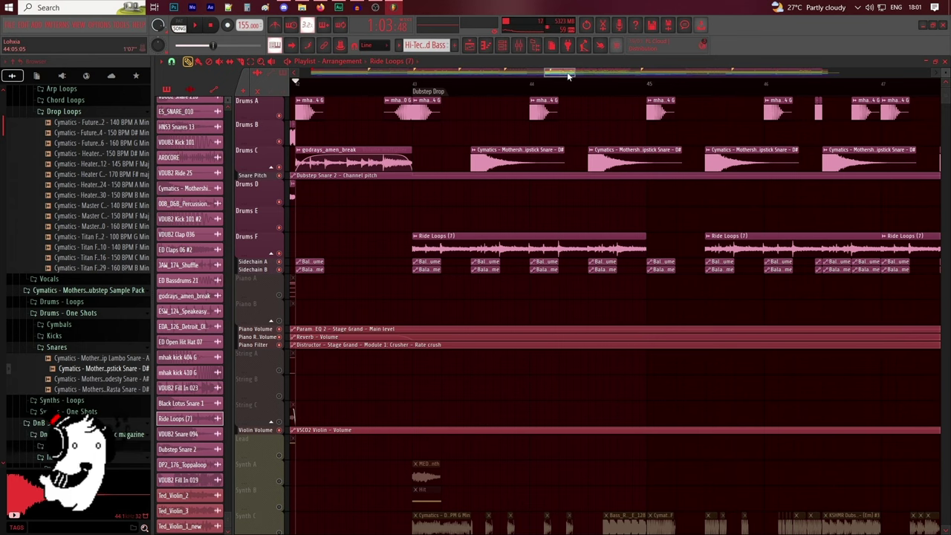
key("space")
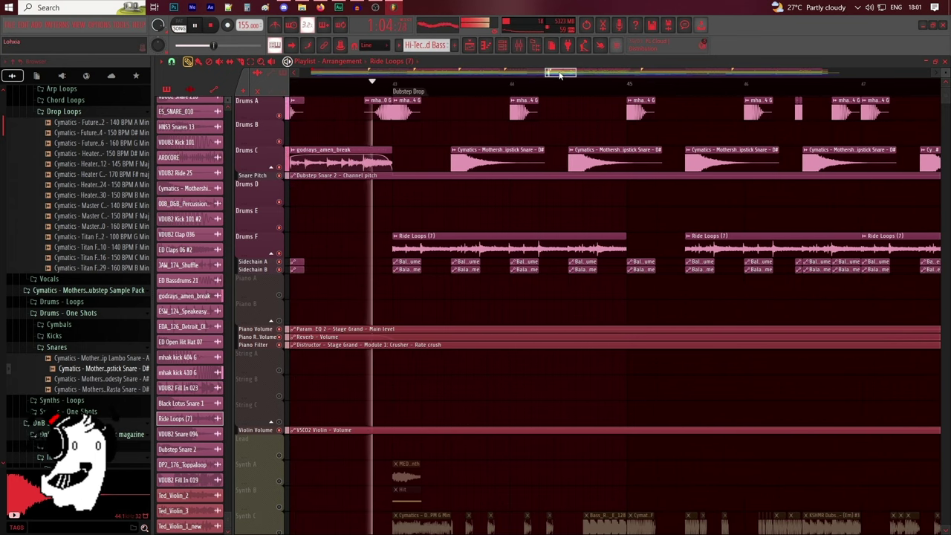
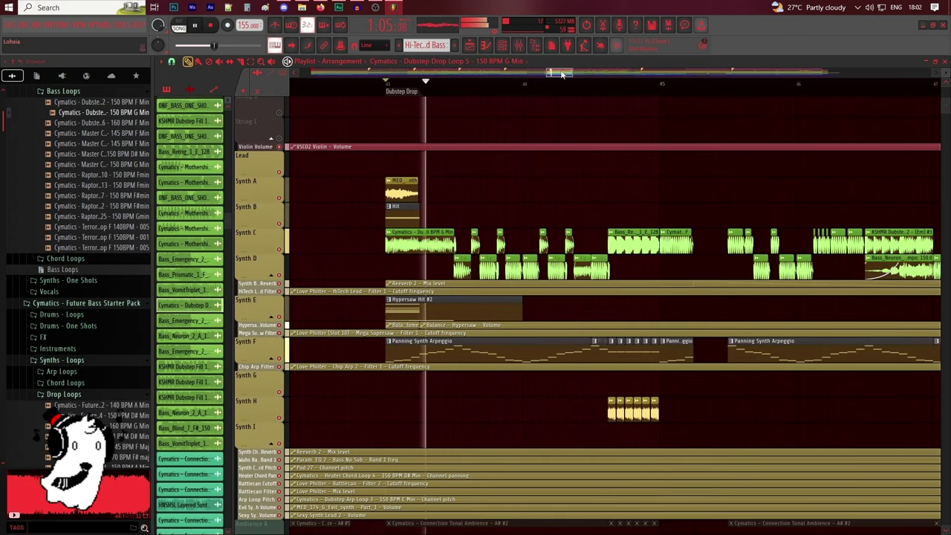
Play the isolated Lead and Synth tracks from the start of the Dubstep Drop past bar 46
left_click_drag(562, 73, 566, 74)
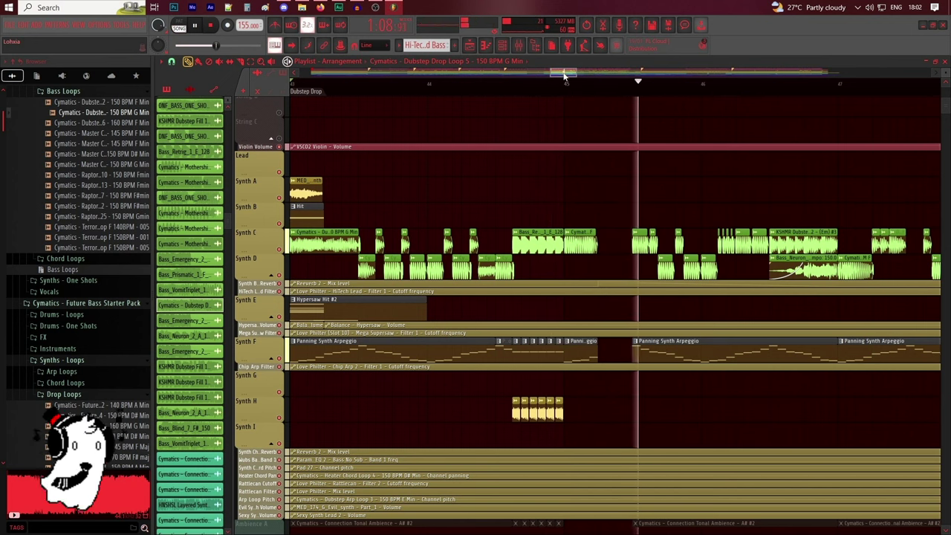
scroll(593, 89, "down", 1)
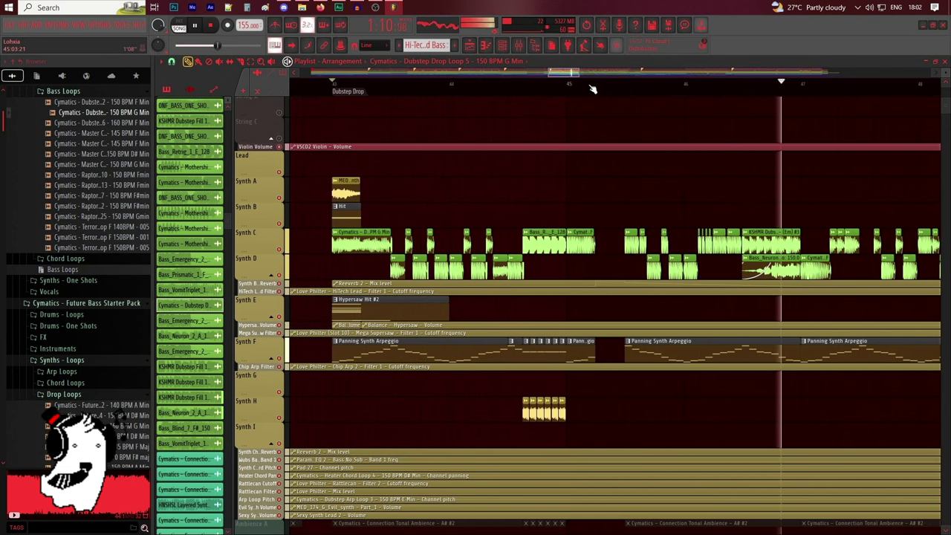
scroll(592, 89, "down", 1)
left_click_drag(569, 73, 643, 75)
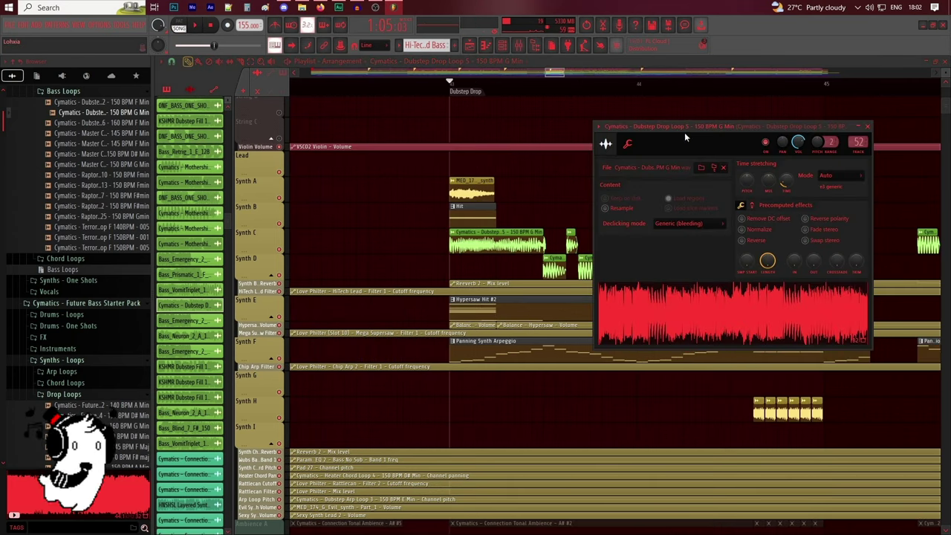
Inspect the Cymatics Dubstep Drop Loop 5 clip, and preview its sample and the Bass_Retrig_1_E_128 sample in the browser
left_click_drag(685, 132, 433, 288)
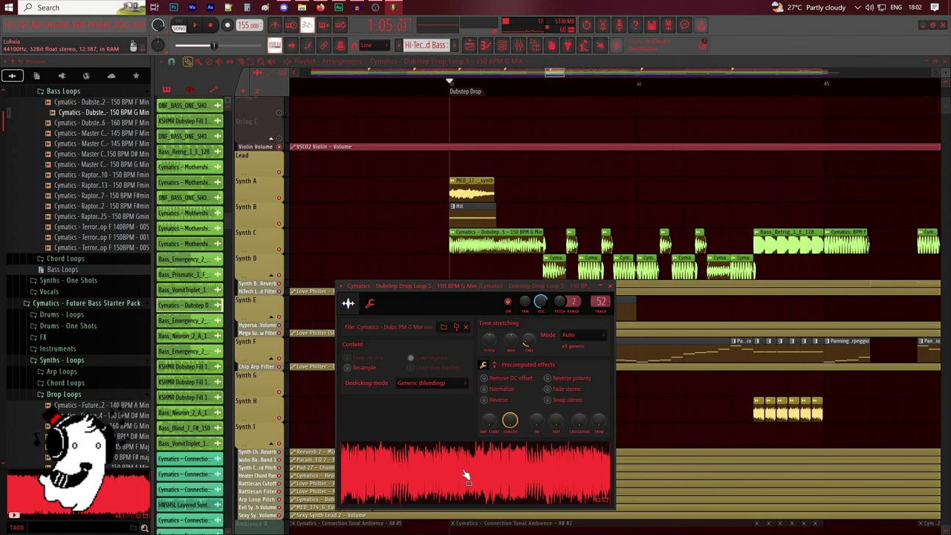
left_click(107, 125)
left_click_drag(559, 77, 562, 78)
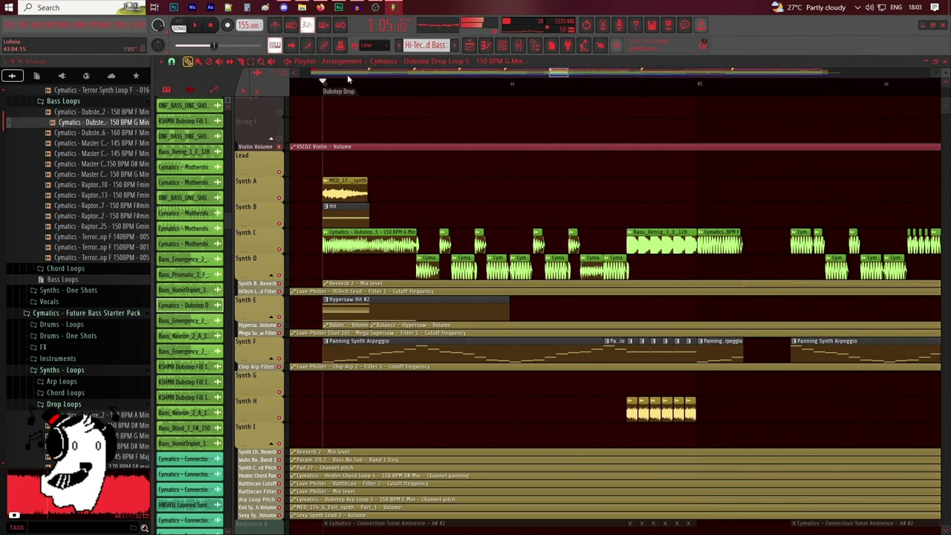
double_click(460, 259)
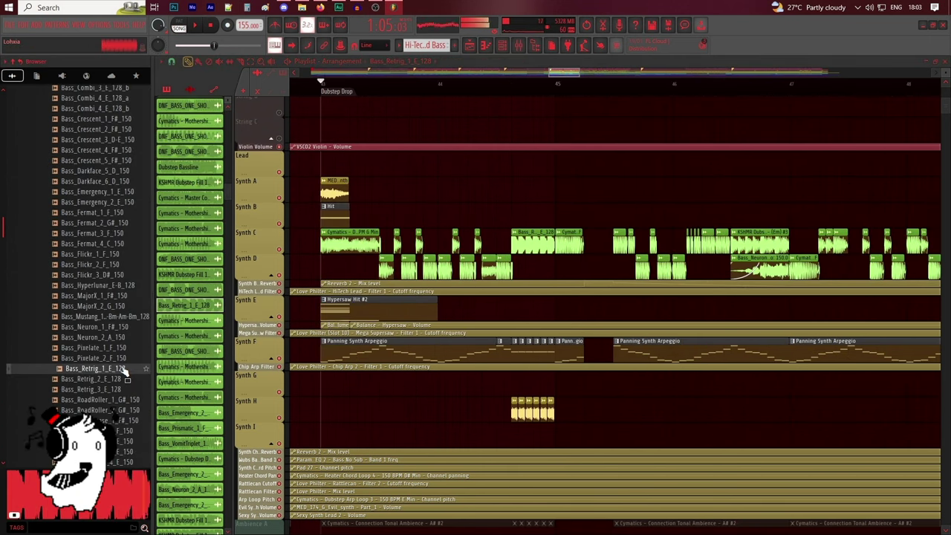
Play the isolated synth tracks further through the Dubstep Drop up to around bar 49, and select the Dubstep Lead pattern
scroll(725, 276, "up", 2)
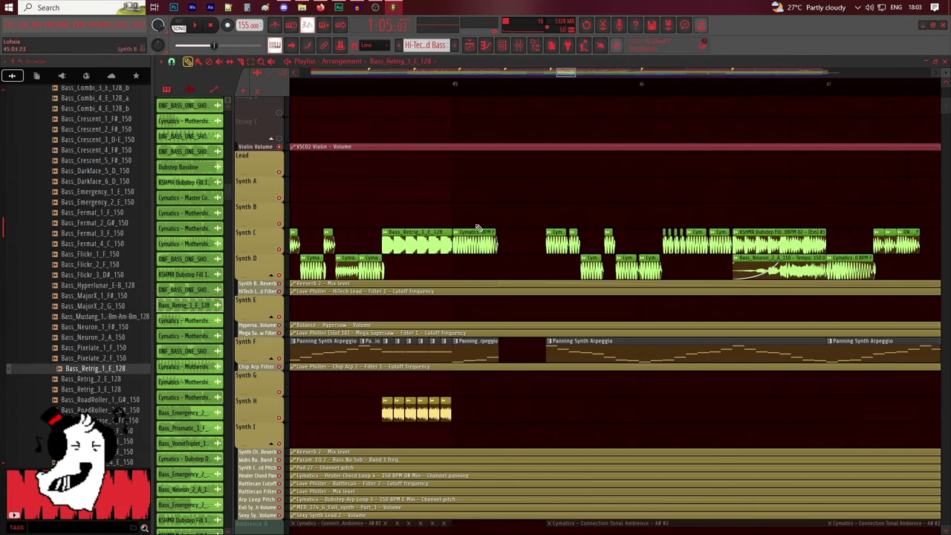
scroll(418, 277, "down", 4)
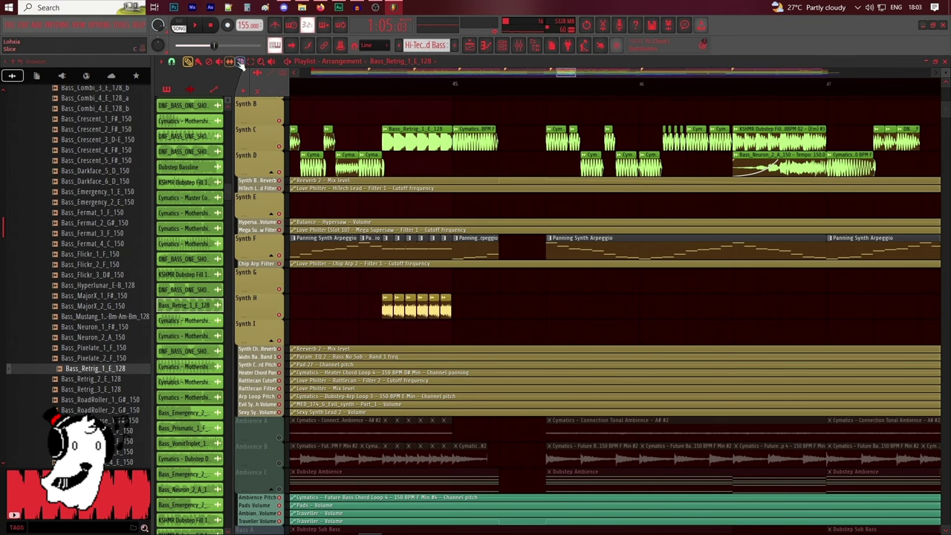
key("space")
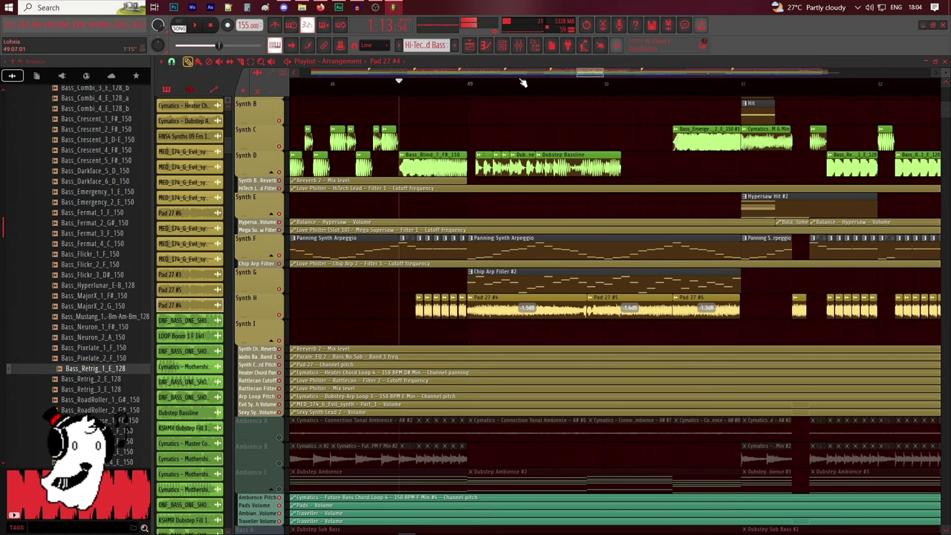
scroll(524, 89, "down", 4)
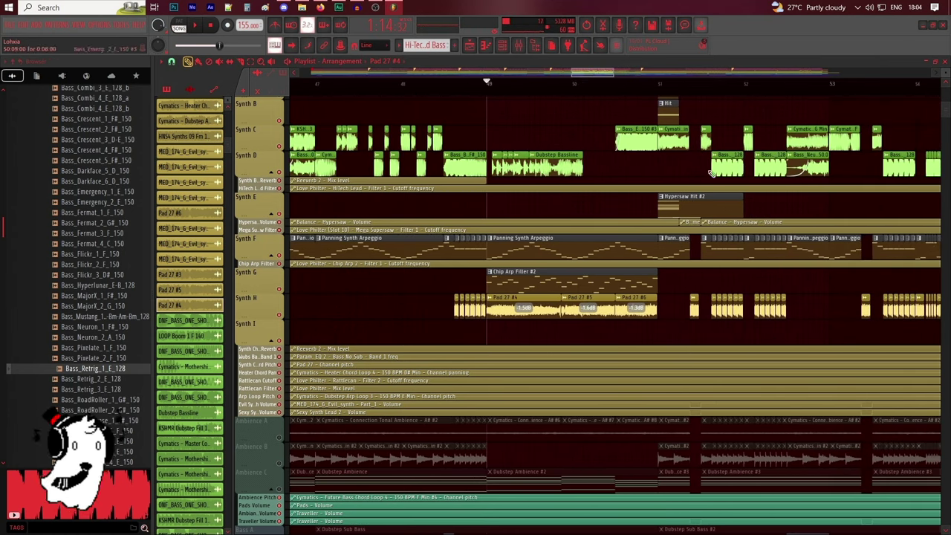
scroll(743, 187, "up", 4)
left_click(463, 219)
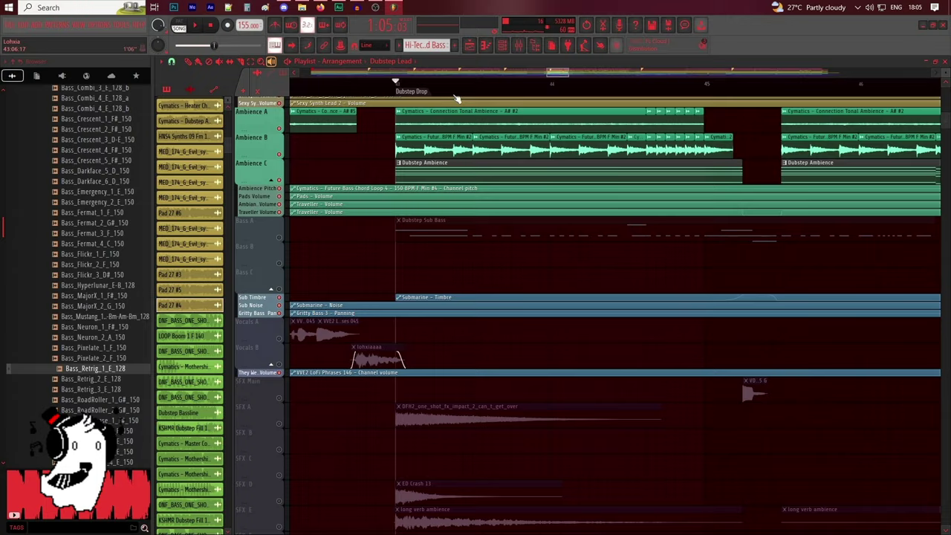
Play the isolated Ambience A, B and C tracks from the start of the Dubstep Drop to around bar 57
scroll(454, 193, "up", 4)
scroll(455, 193, "down", 3)
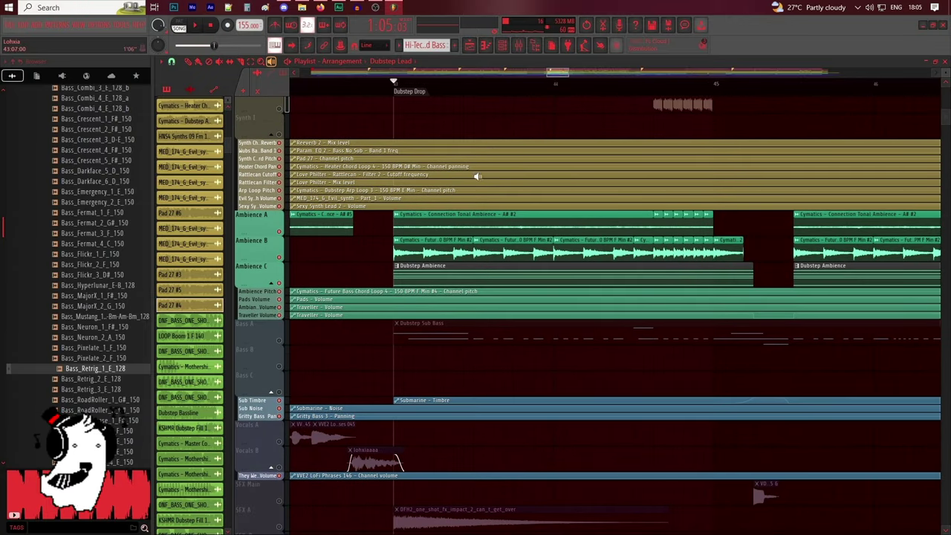
scroll(599, 83, "down", 2)
left_click_drag(556, 73, 560, 73)
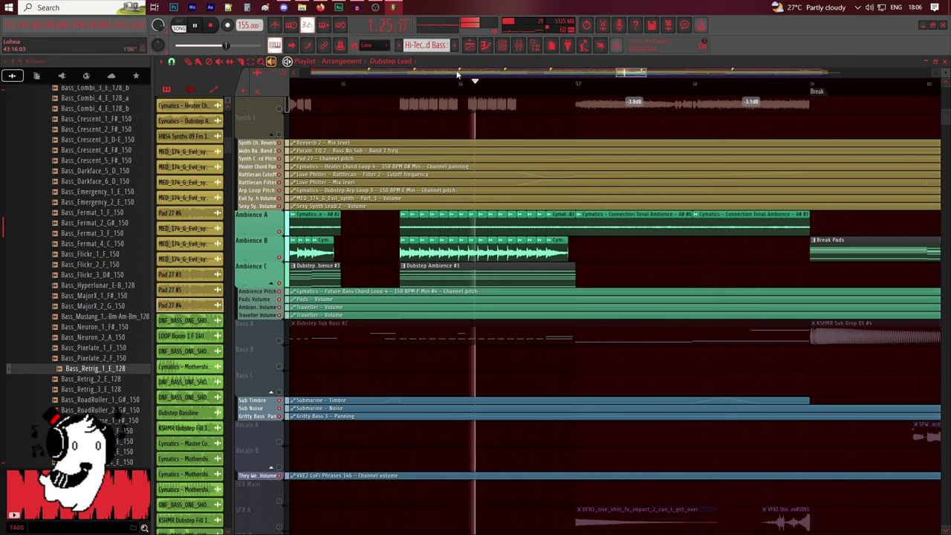
scroll(527, 87, "down", 2)
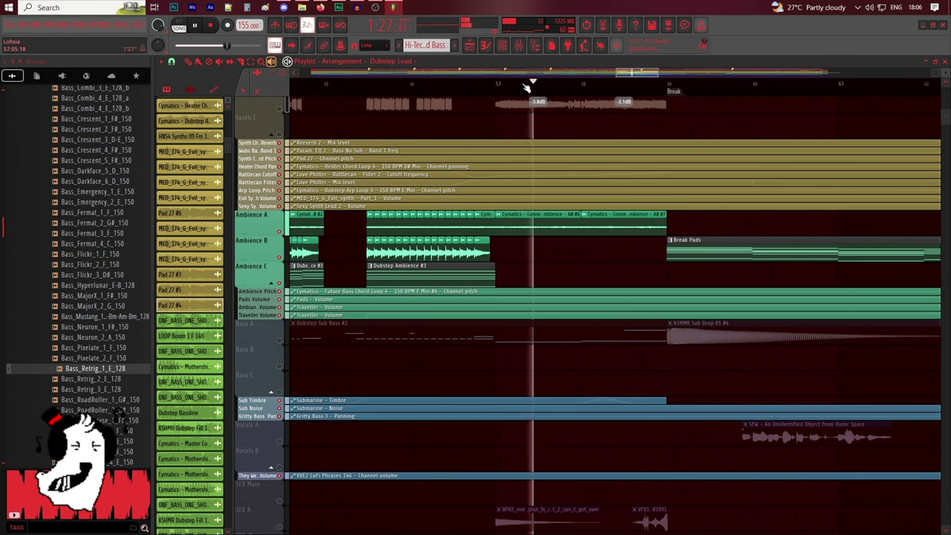
Play the isolated Bass A track in the Dubstep Drop from about bar 46, and inspect the bass channels in the channel rack
left_click_drag(646, 76, 602, 78)
scroll(407, 231, "up", 3)
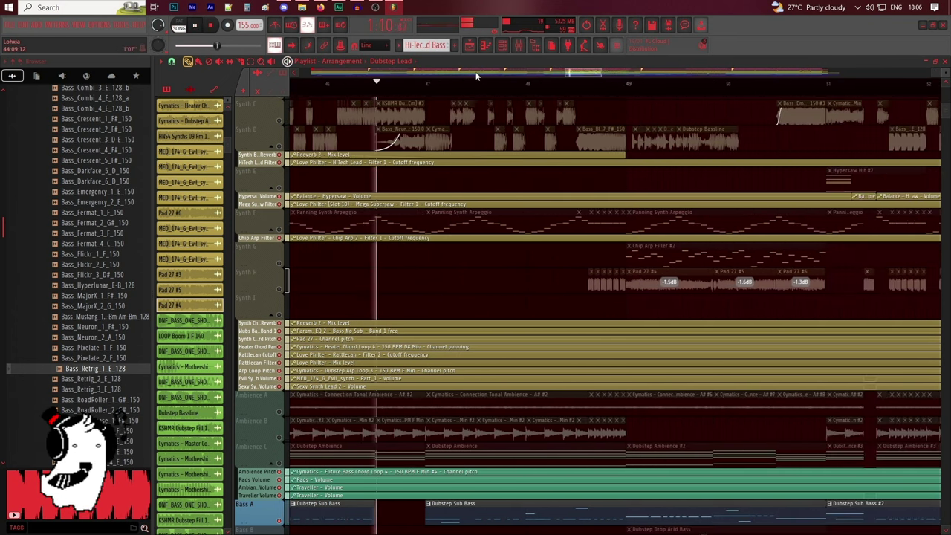
left_click(511, 45)
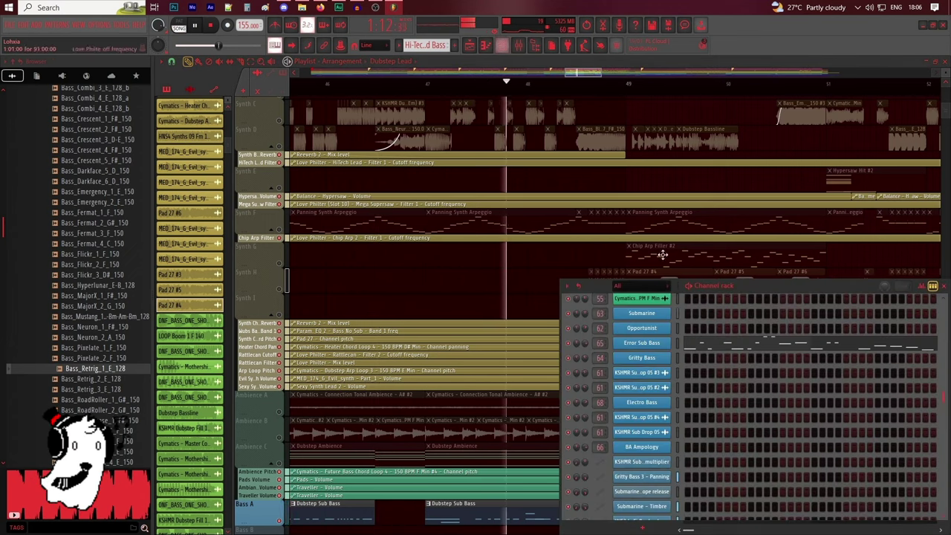
left_click(657, 314)
left_click_drag(605, 112, 626, 113)
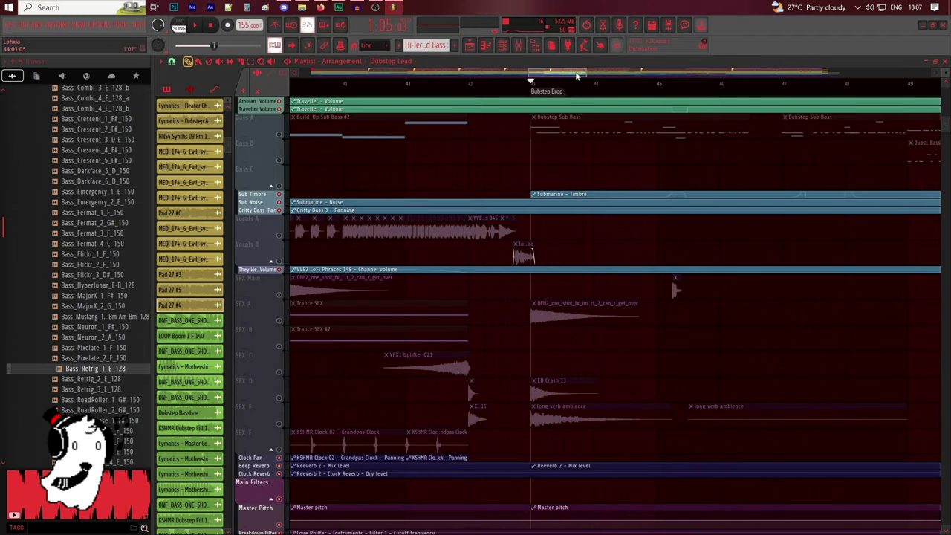
Play the isolated SFX tracks from the start of the Dubstep Drop, and inspect the VDUB2 one-shot clip on SFX Main
left_click_drag(576, 76, 588, 76)
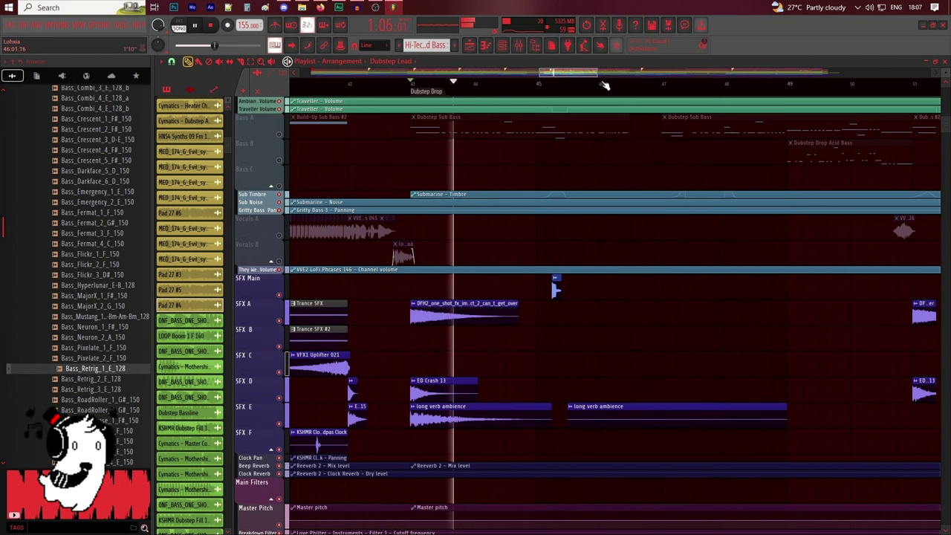
scroll(605, 87, "up", 3)
scroll(529, 89, "up", 3)
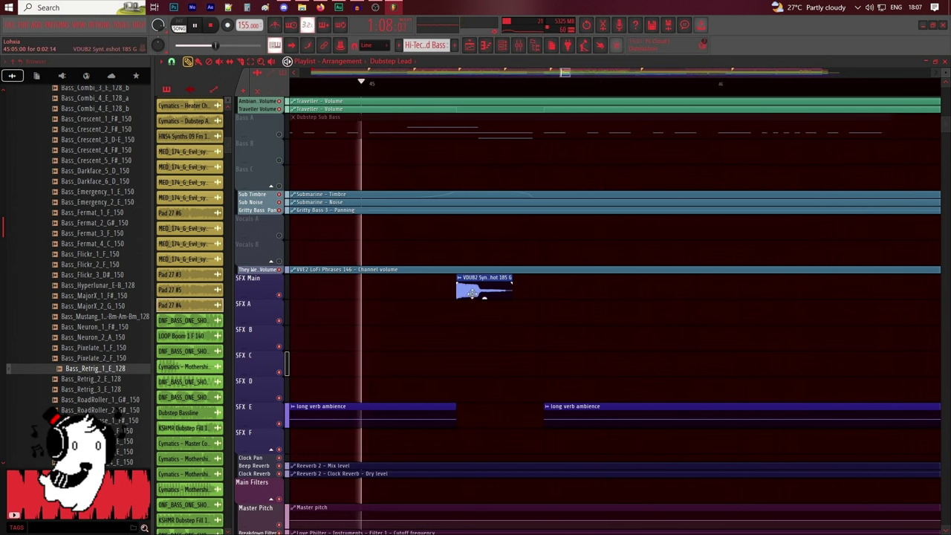
scroll(558, 93, "down", 5)
Play the isolated Vocals A and SFX tracks from around bar 49 to bar 56, covering the VVE2 Vocal Words 126 and impact clips
left_click_drag(566, 73, 569, 73)
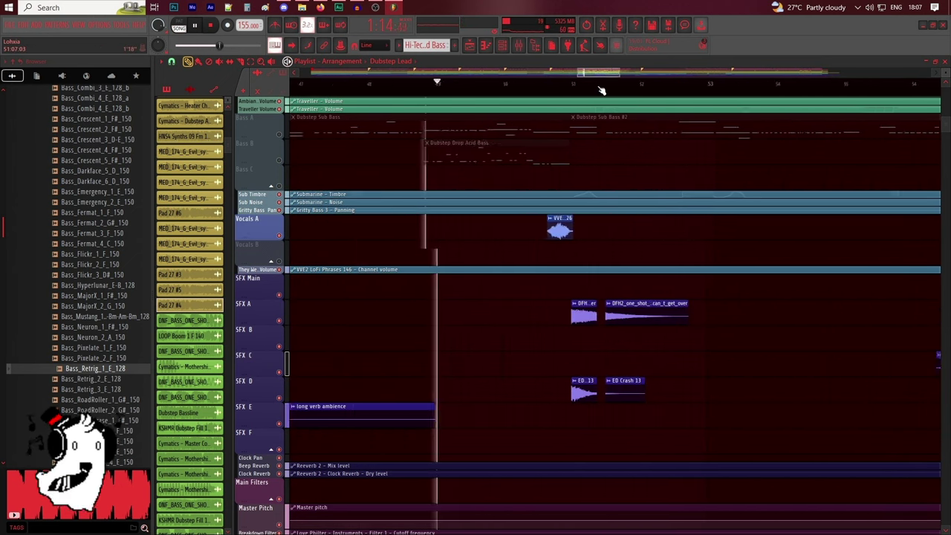
scroll(600, 88, "up", 2)
scroll(595, 89, "up", 1)
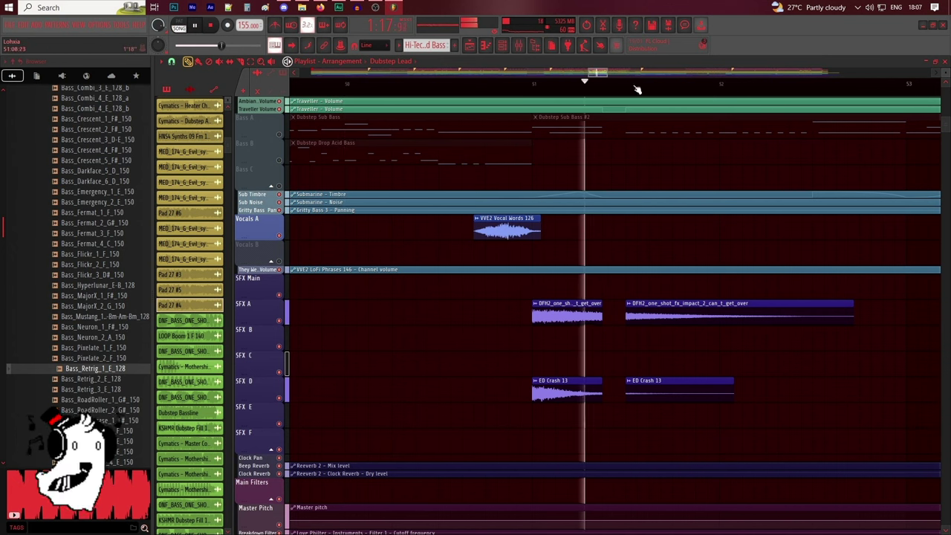
scroll(648, 83, "down", 4)
left_click_drag(633, 73, 660, 77)
scroll(557, 92, "up", 3)
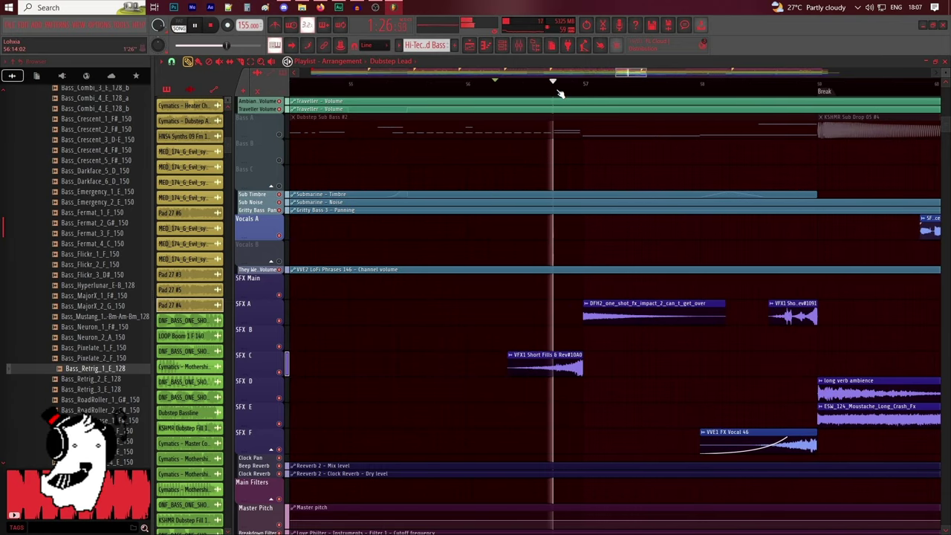
scroll(561, 94, "down", 3)
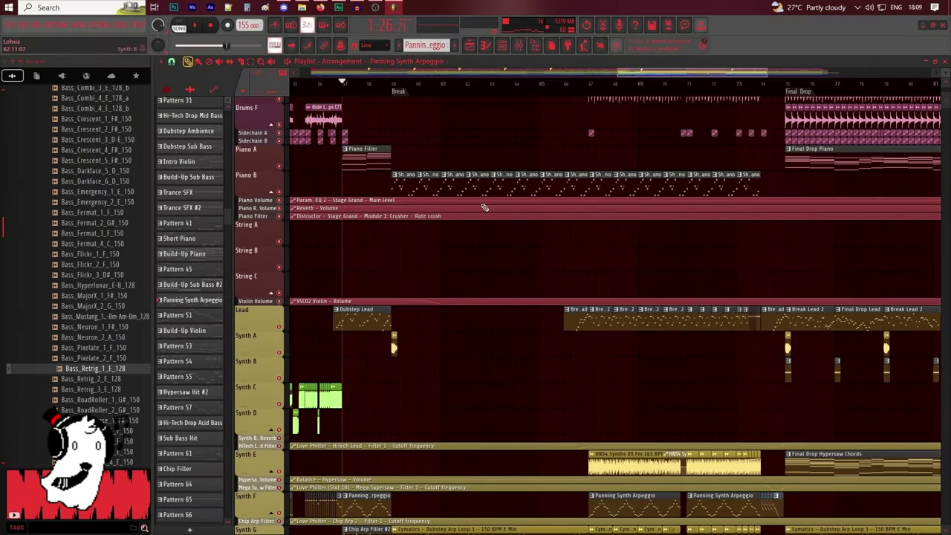
Examine the Break section's drum, piano, lead and synth clips from the Piano Filler pattern to the Final Drop marker
scroll(423, 86, "up", 1)
left_click_drag(696, 76, 784, 75)
scroll(430, 193, "up", 3)
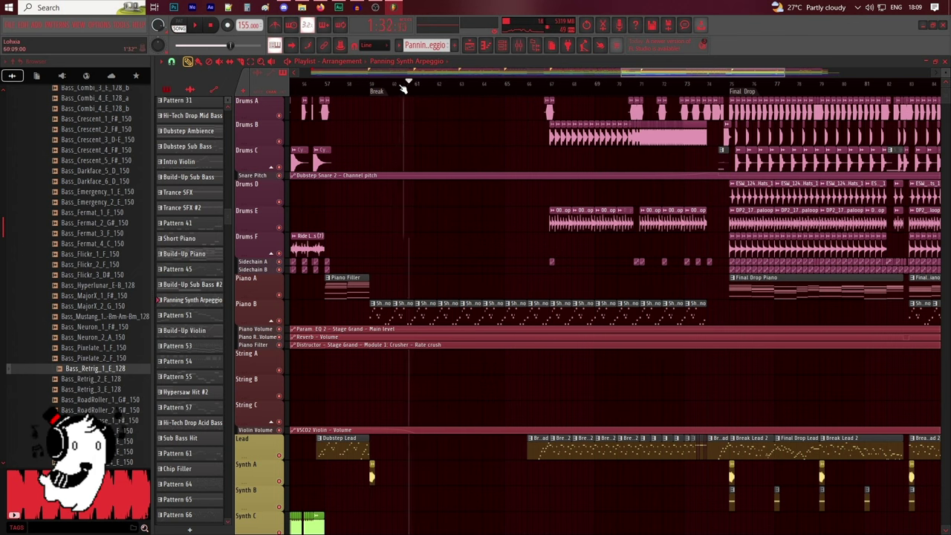
scroll(355, 84, "up", 2)
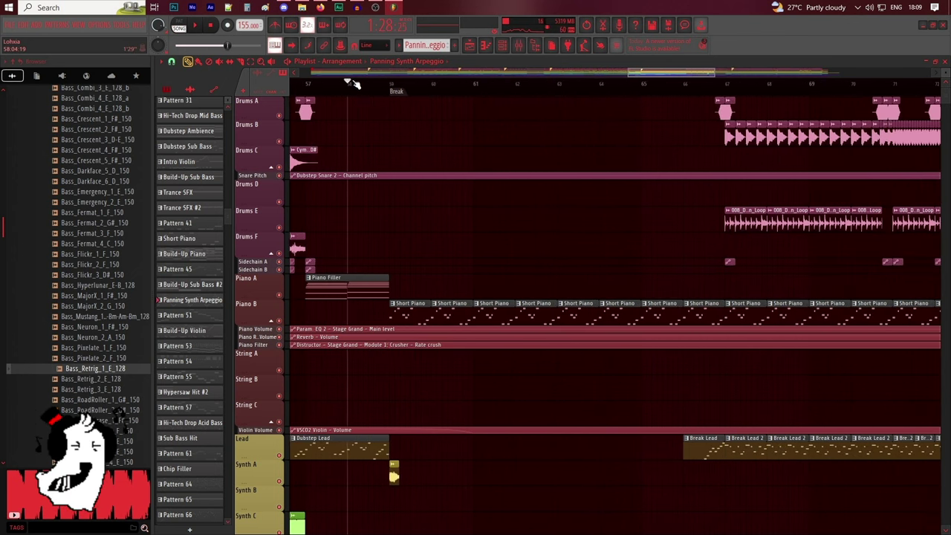
mouse_move(683, 77)
left_mouse_down()
mouse_move(817, 77)
mouse_move(680, 83)
mouse_move(714, 83)
mouse_move(687, 77)
left_mouse_up()
scroll(388, 90, "up", 2)
scroll(390, 90, "down", 2)
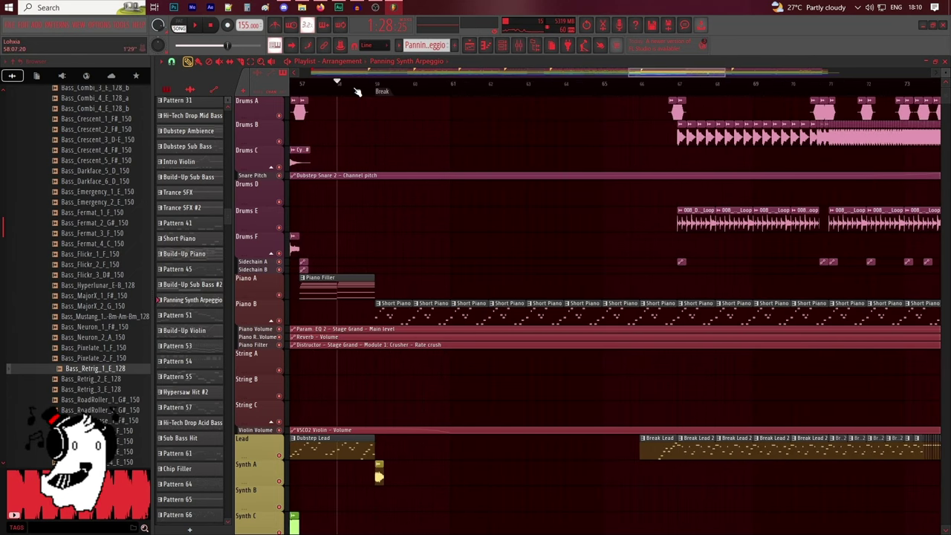
scroll(356, 91, "up", 2)
scroll(356, 91, "down", 2)
scroll(356, 90, "up", 2)
scroll(488, 186, "down", 3)
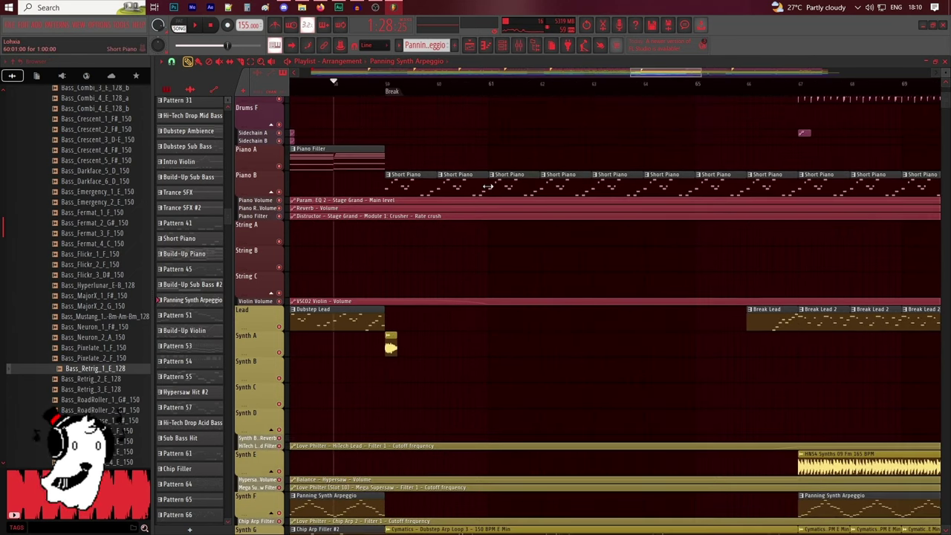
scroll(496, 190, "up", 3)
scroll(504, 192, "down", 4)
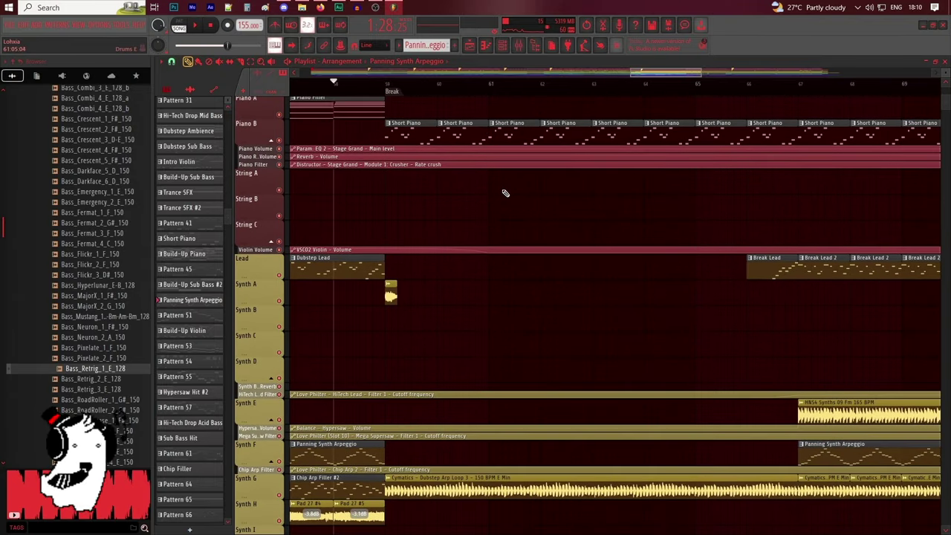
Play the full mix through the Break up to the Final Drop, following the synth, ambience, bass, vocal and SFX tracks
key("space")
scroll(505, 193, "down", 4)
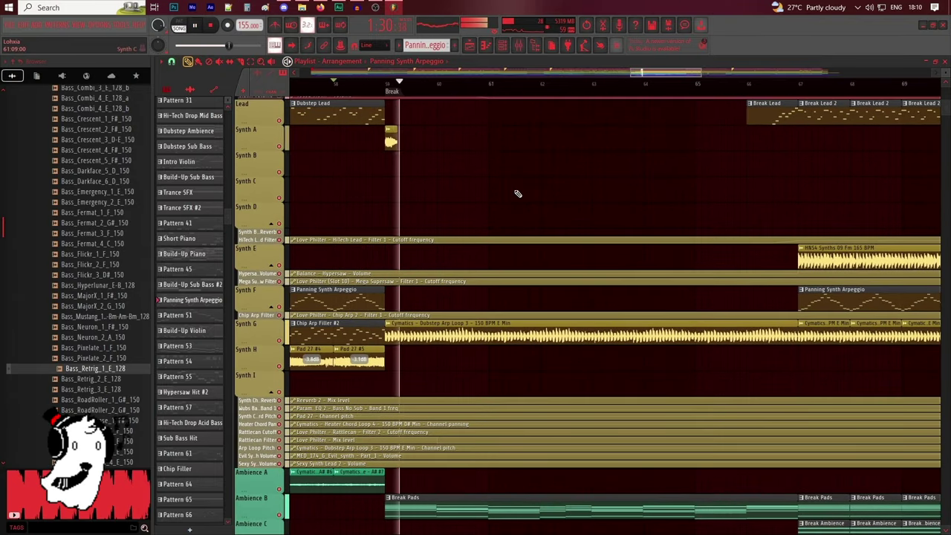
left_click_drag(654, 72, 661, 75)
scroll(584, 166, "down", 8)
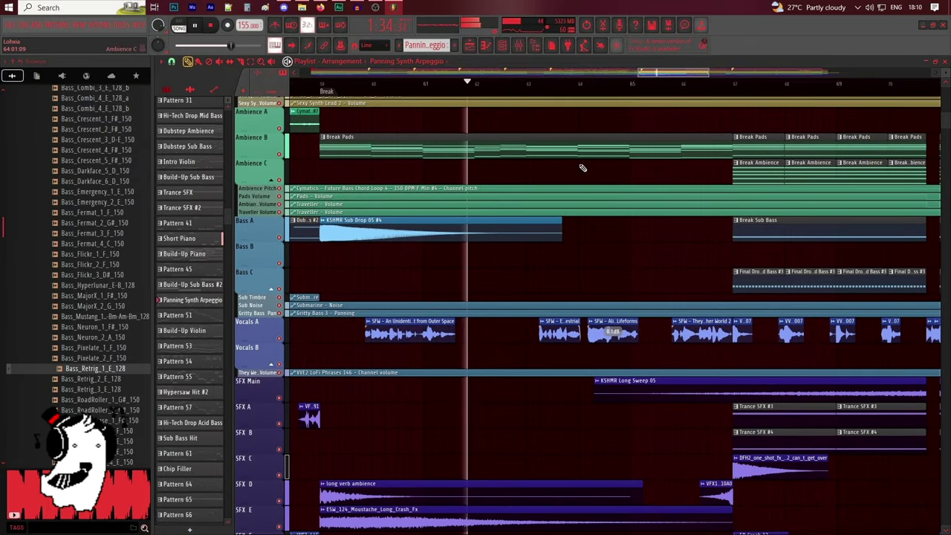
scroll(599, 153, "up", 2)
left_click_drag(708, 72, 732, 72)
scroll(574, 249, "down", 5)
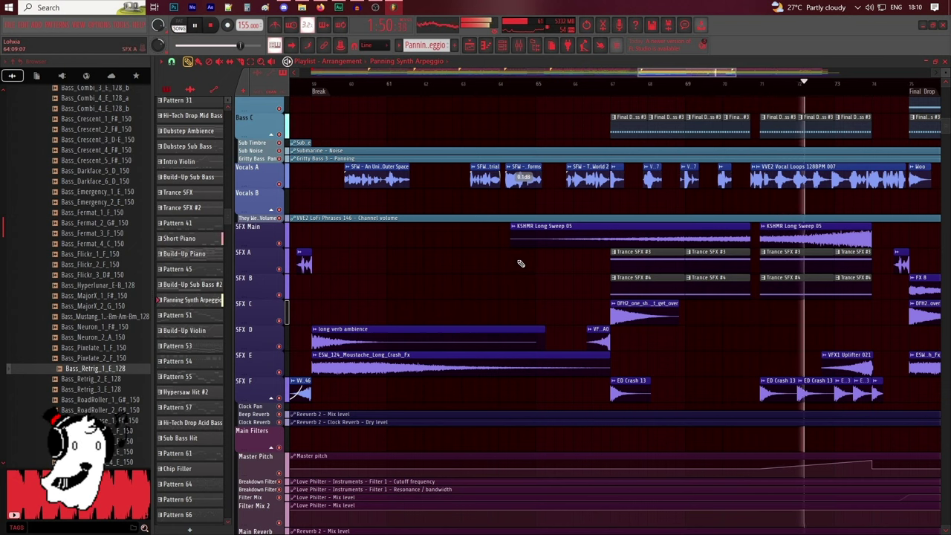
scroll(502, 278, "up", 8)
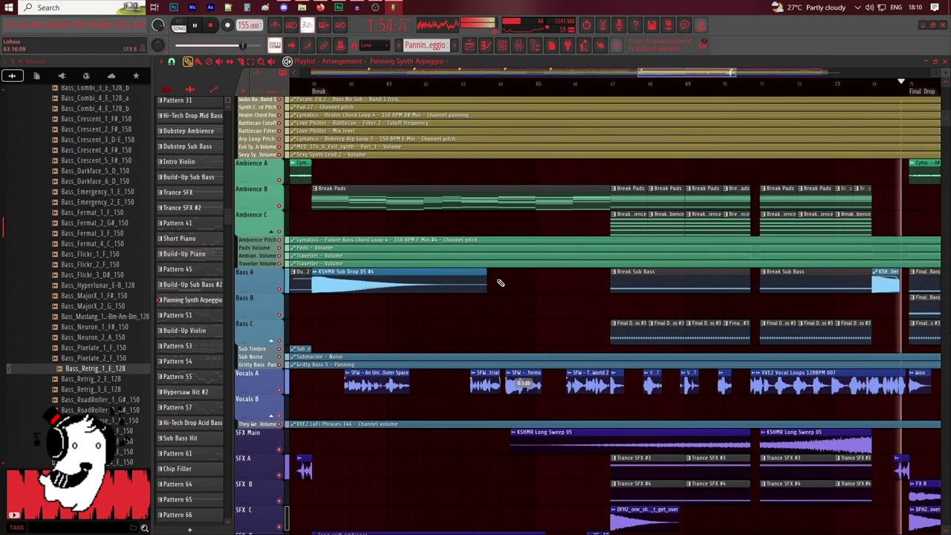
Play the isolated drum tracks from about bar 66 of the Break into the start of the Final Drop
scroll(500, 282, "up", 10)
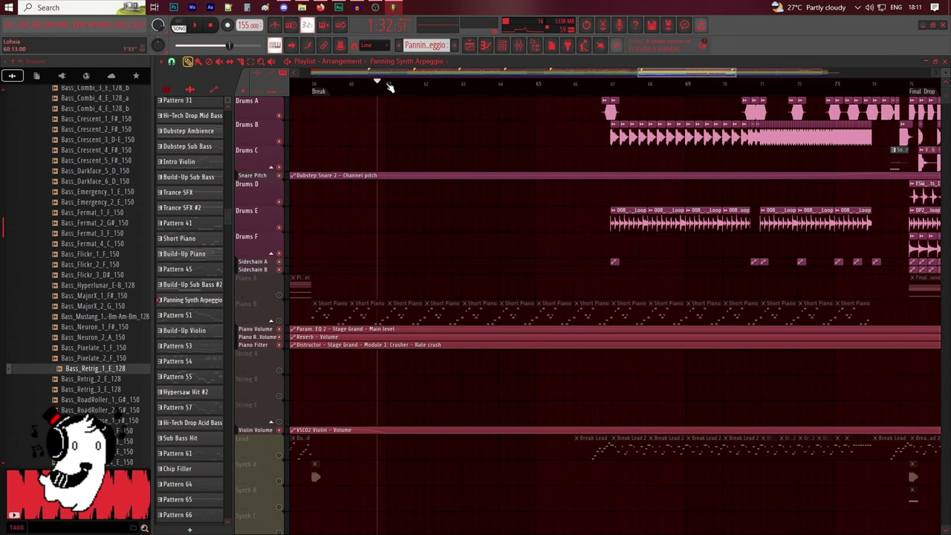
scroll(732, 90, "up", 3)
scroll(719, 82, "down", 2)
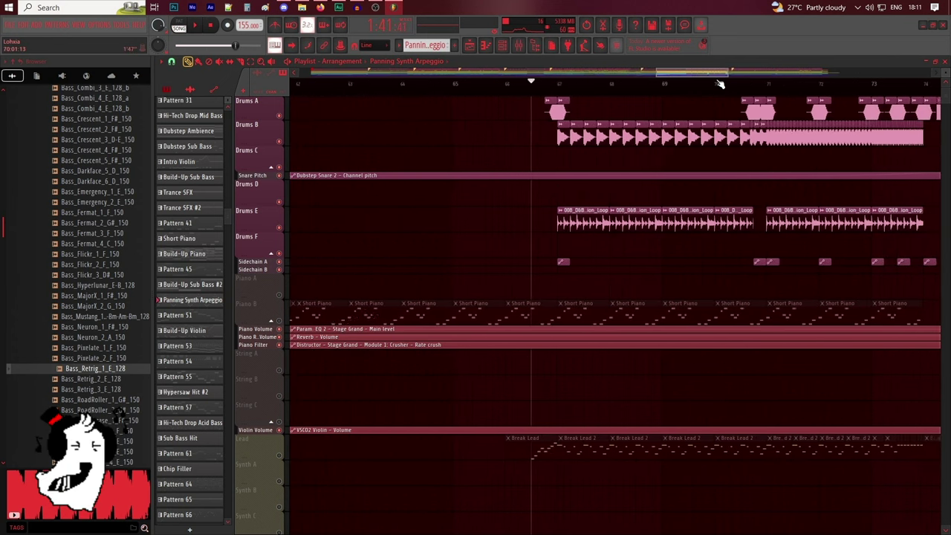
scroll(717, 76, "right", 2)
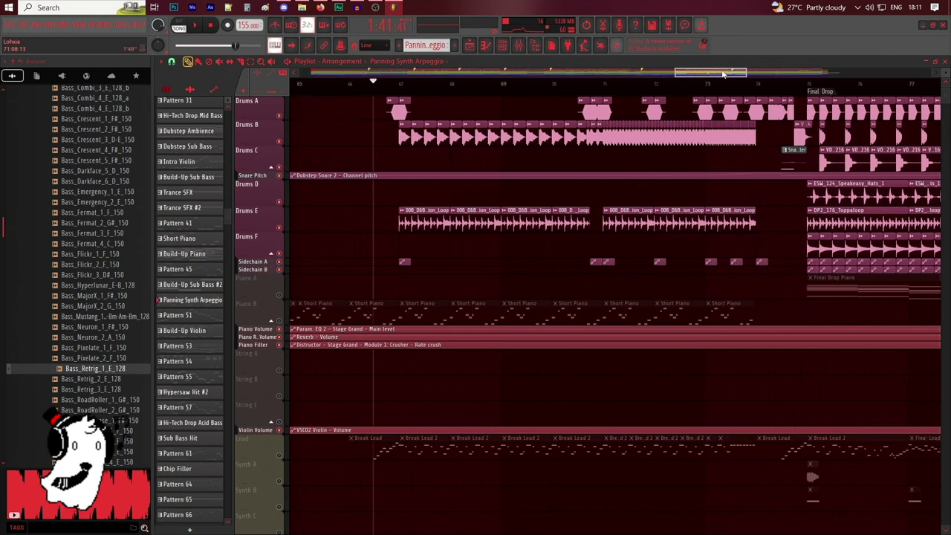
key("space")
scroll(459, 88, "up", 2)
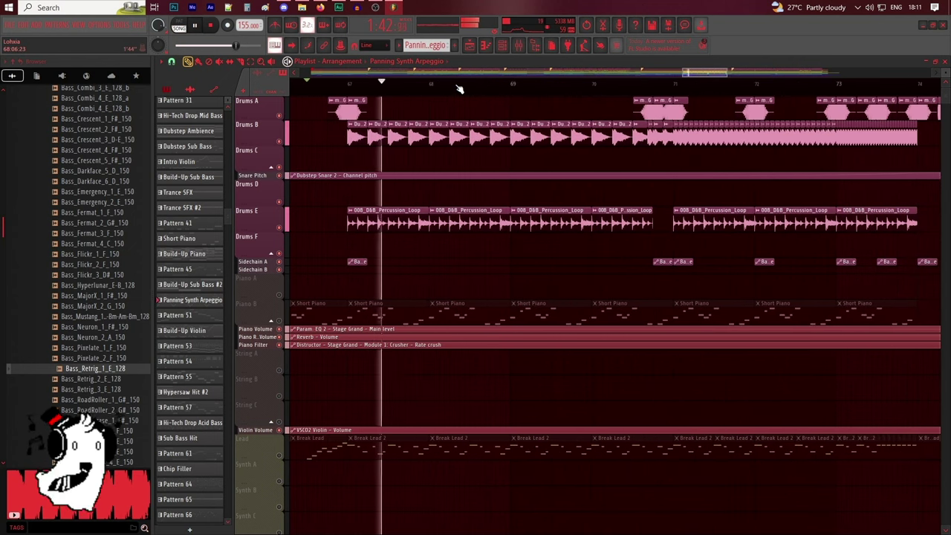
left_click_drag(716, 75, 722, 74)
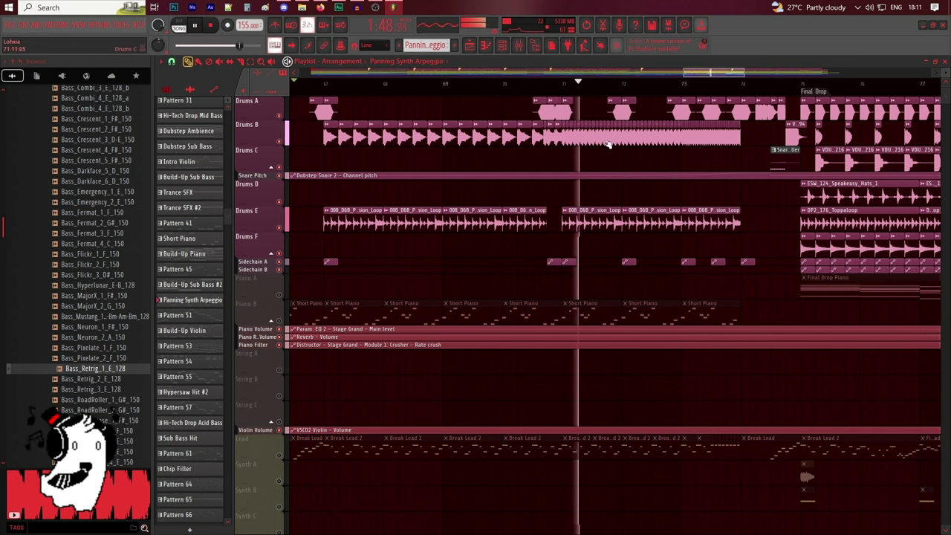
left_click_drag(726, 74, 738, 75)
scroll(619, 88, "up", 3)
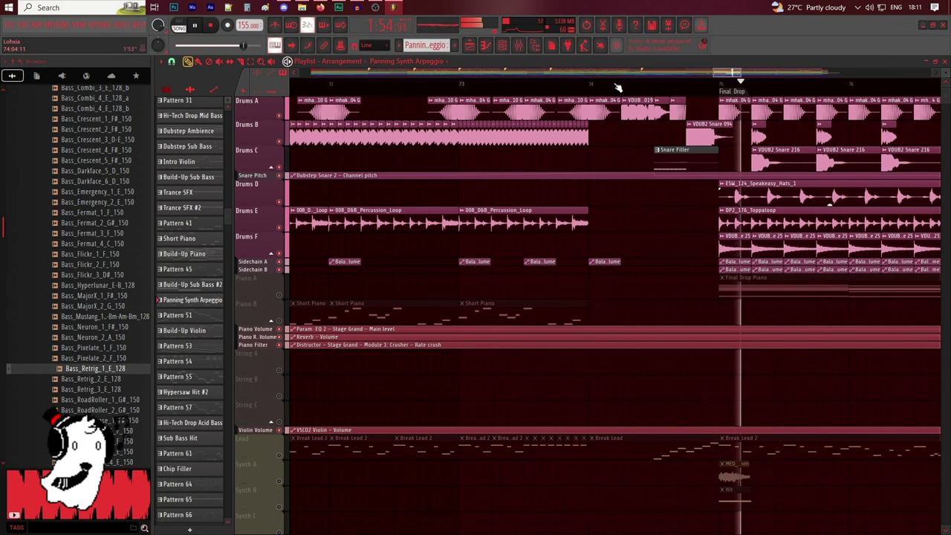
Play the isolated Piano A and Piano B tracks from the start of the Break
scroll(619, 88, "down", 2)
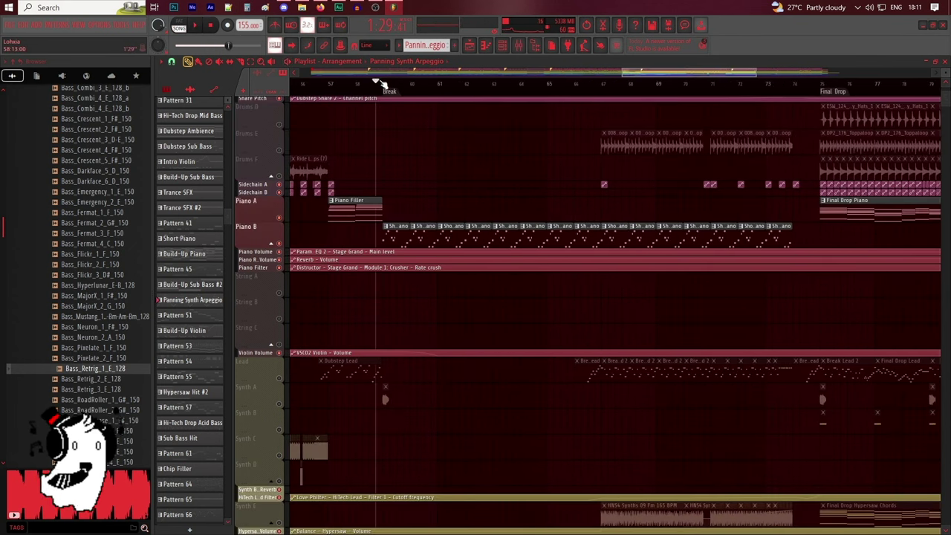
scroll(386, 83, "up", 2)
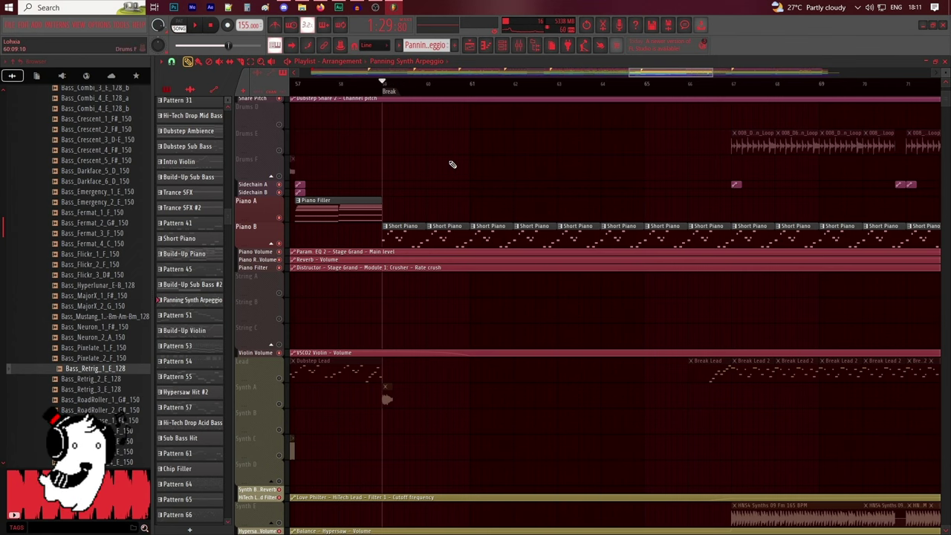
scroll(451, 162, "down", 2)
scroll(451, 161, "up", 2)
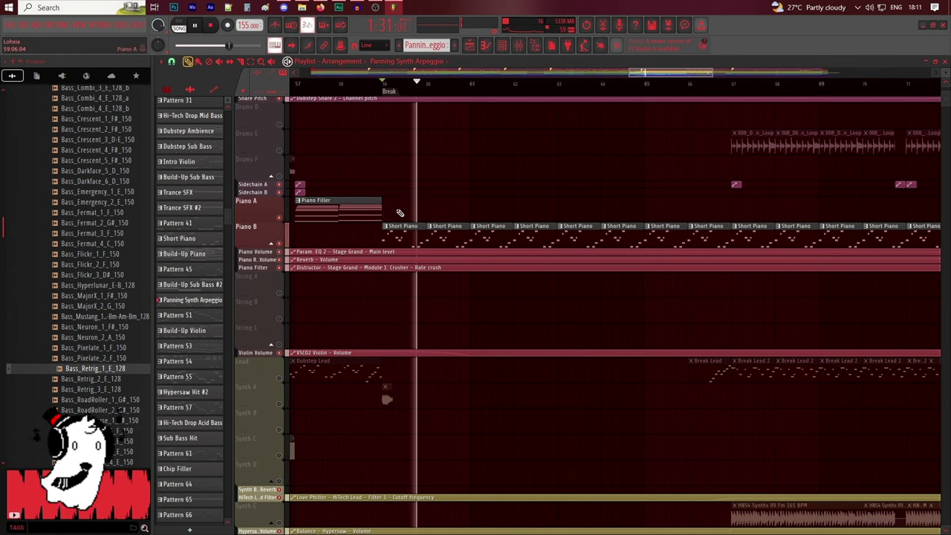
scroll(481, 81, "right", 1)
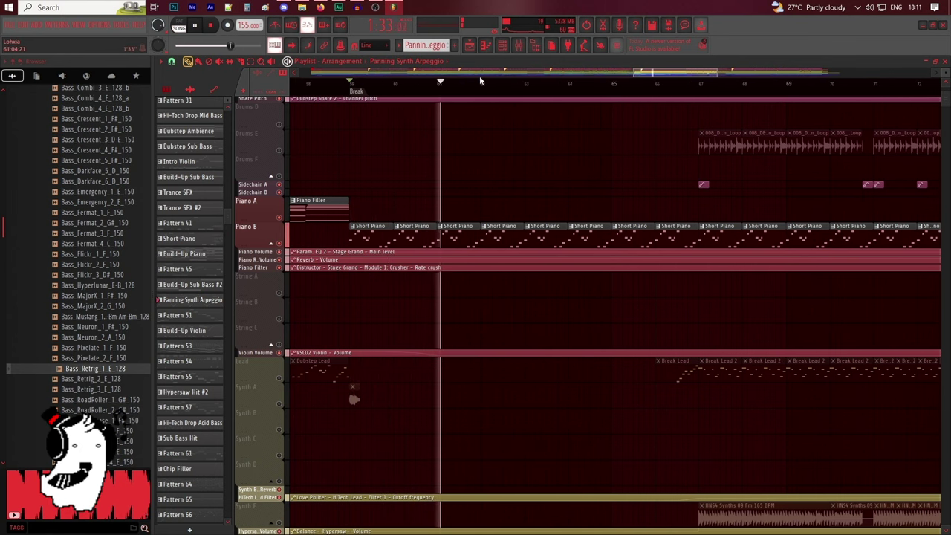
scroll(444, 215, "down", 3)
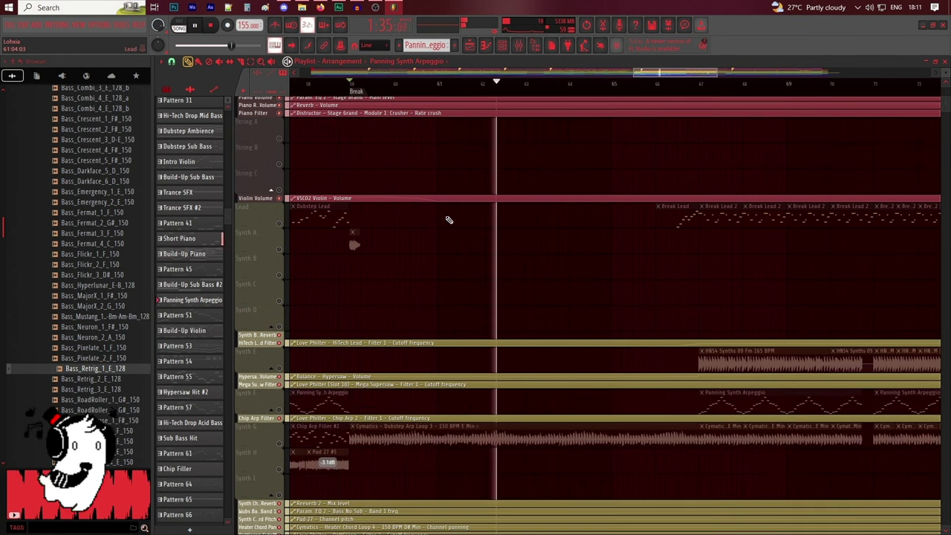
Mute the Piano B track, and play the isolated Lead track through its Break Lead patterns from bar 66
scroll(448, 218, "up", 3)
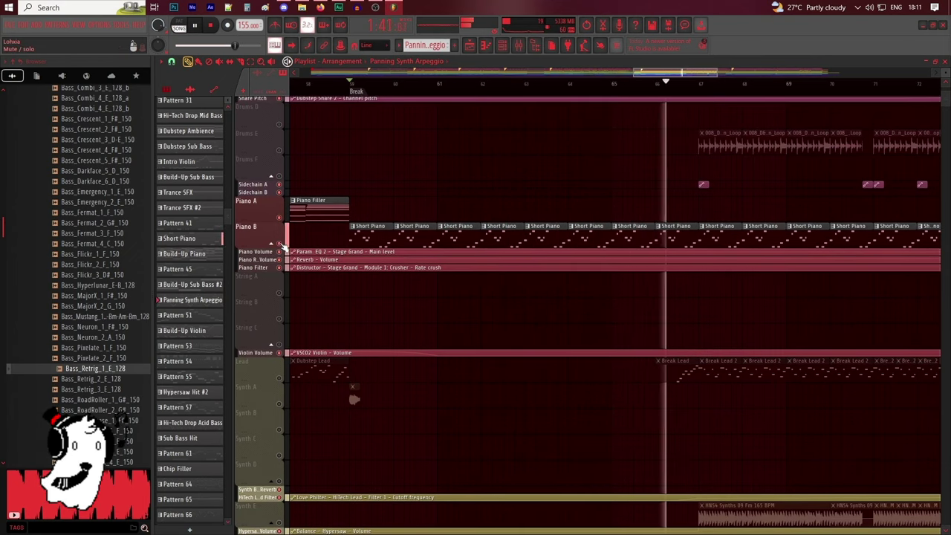
left_click(281, 243)
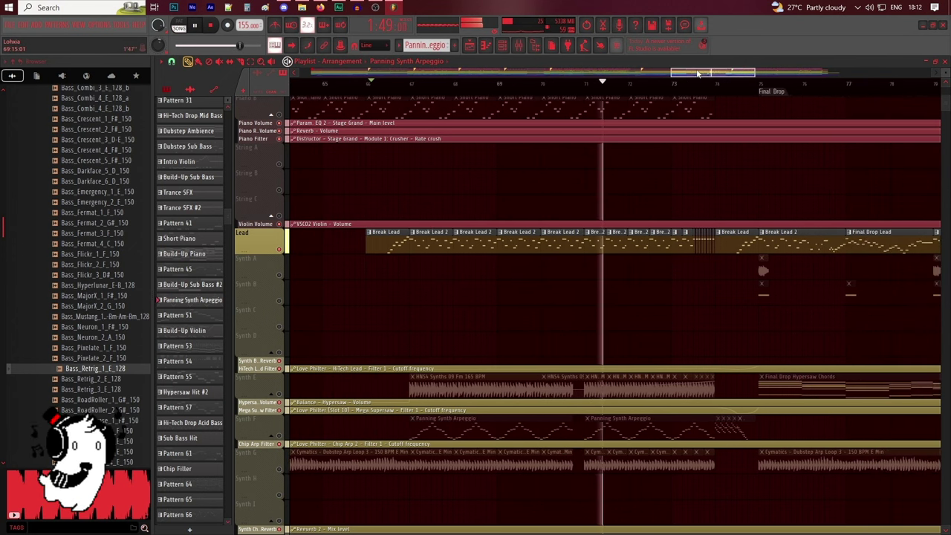
scroll(688, 90, "up", 2)
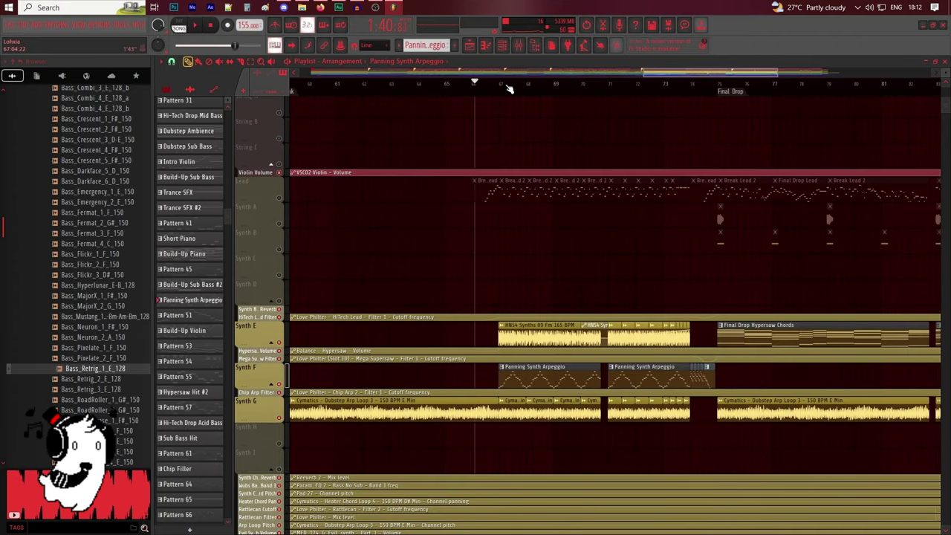
Inspect the HNS4 Synths 09 Fm 165 BPM clip's sample settings on the isolated Synth E track, and close them
scroll(507, 88, "up", 3)
scroll(513, 173, "down", 3)
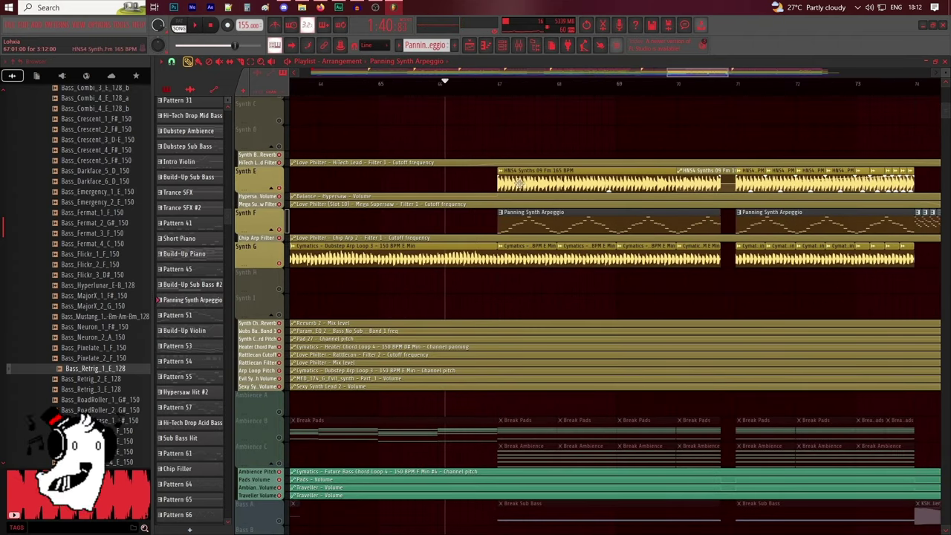
double_click(517, 182)
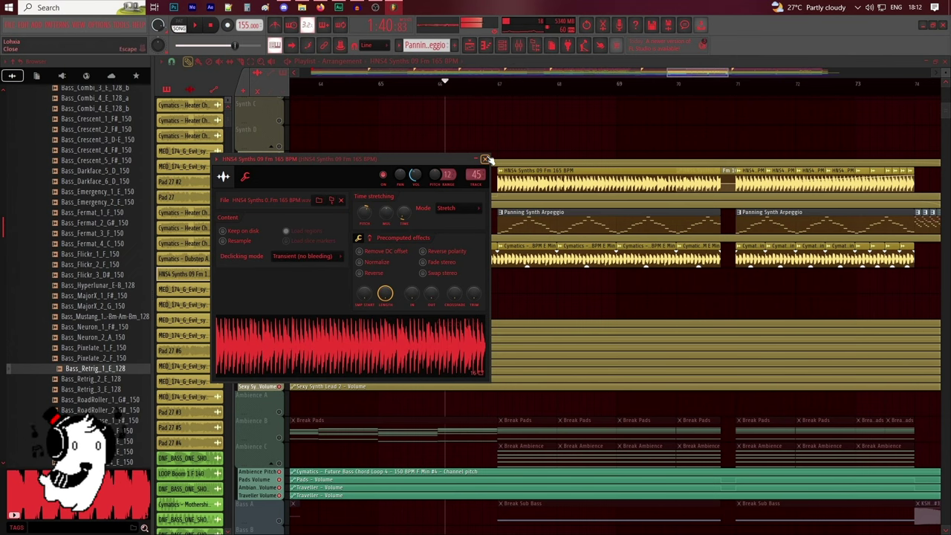
left_click(485, 160)
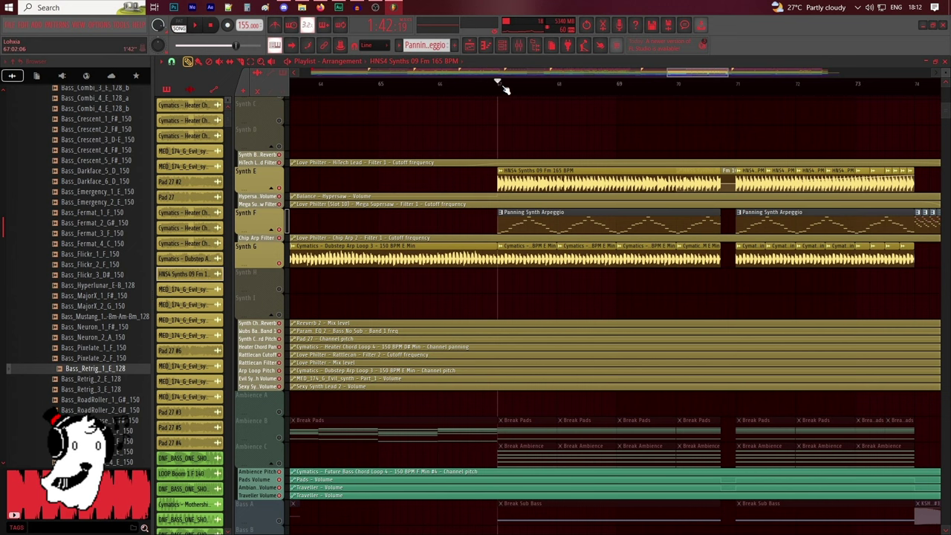
Play the isolated Synth E, Synth F and Synth G tracks from bar 67 towards the Final Drop
scroll(606, 85, "up", 2)
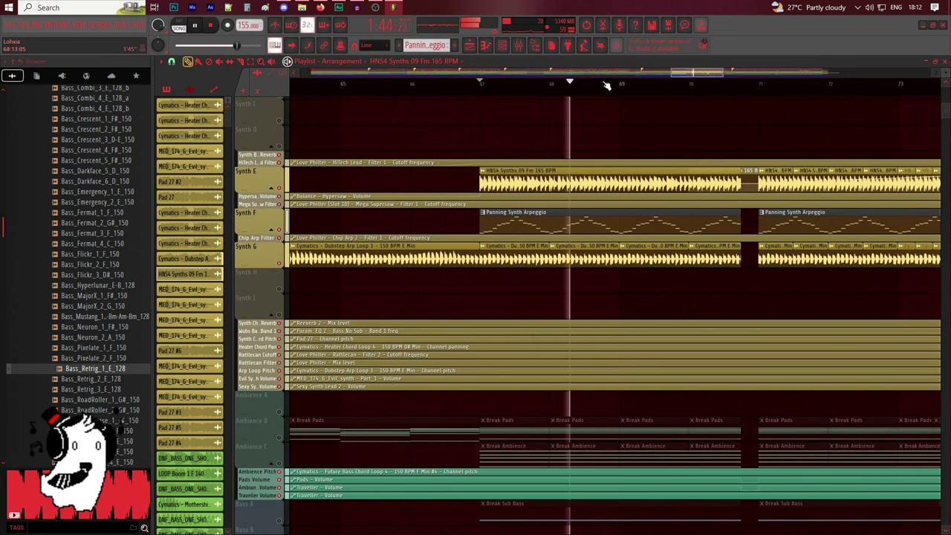
left_click_drag(708, 75, 721, 75)
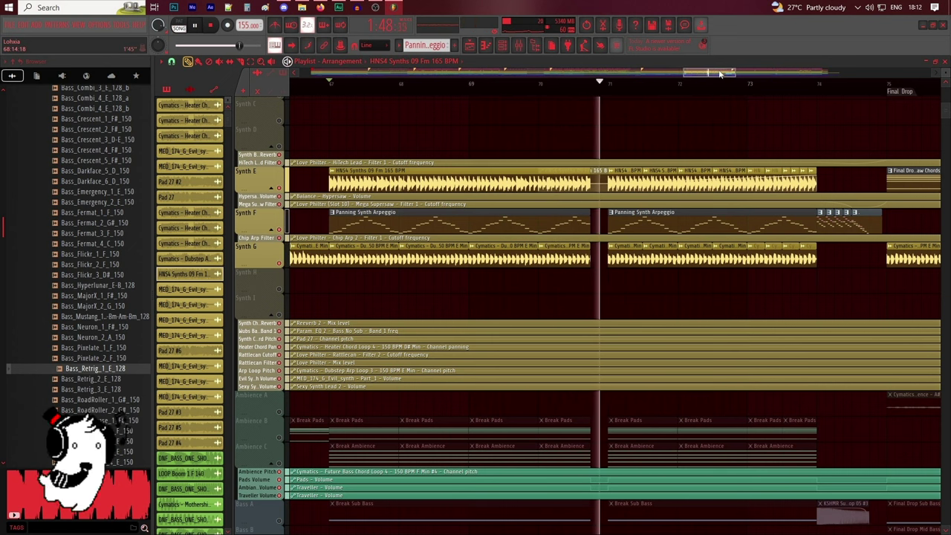
scroll(709, 82, "up", 3)
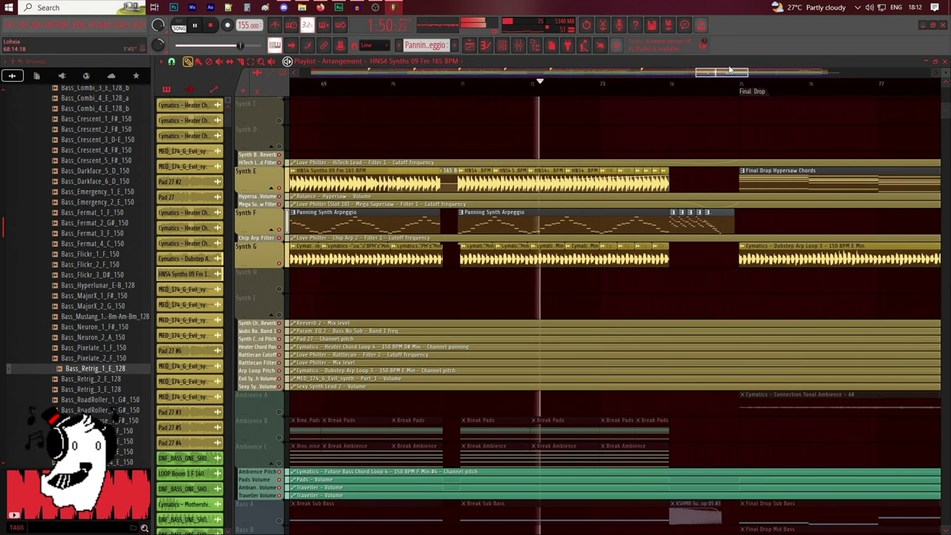
scroll(689, 88, "up", 2)
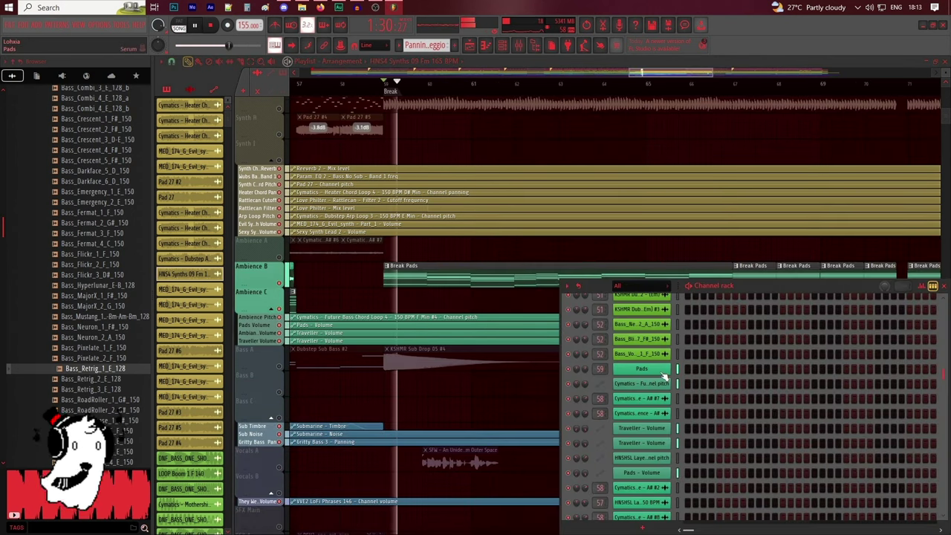
Inspect the Pads channel's Serum settings while playing the isolated Ambience B and Ambience C tracks from the start of the Break
left_click(664, 376)
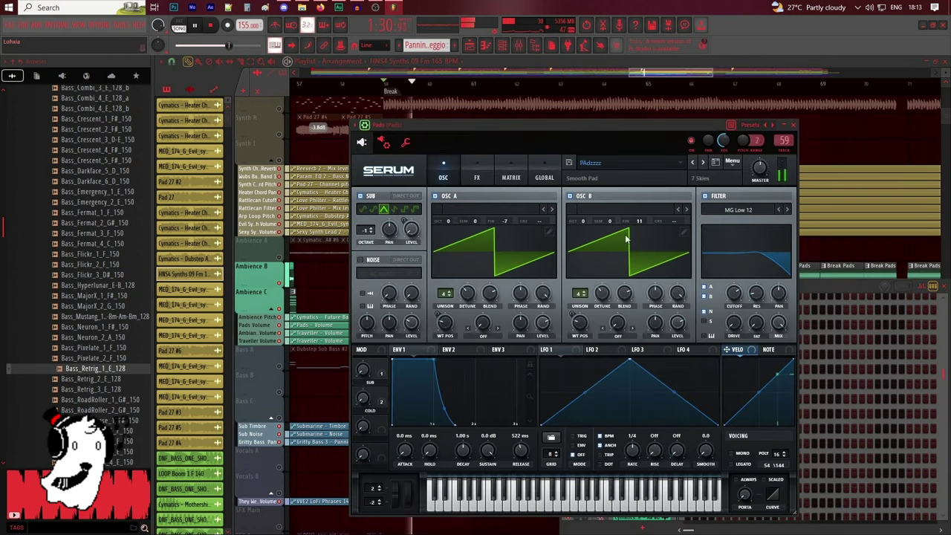
left_click_drag(539, 130, 482, 303)
left_click_drag(654, 74, 689, 74)
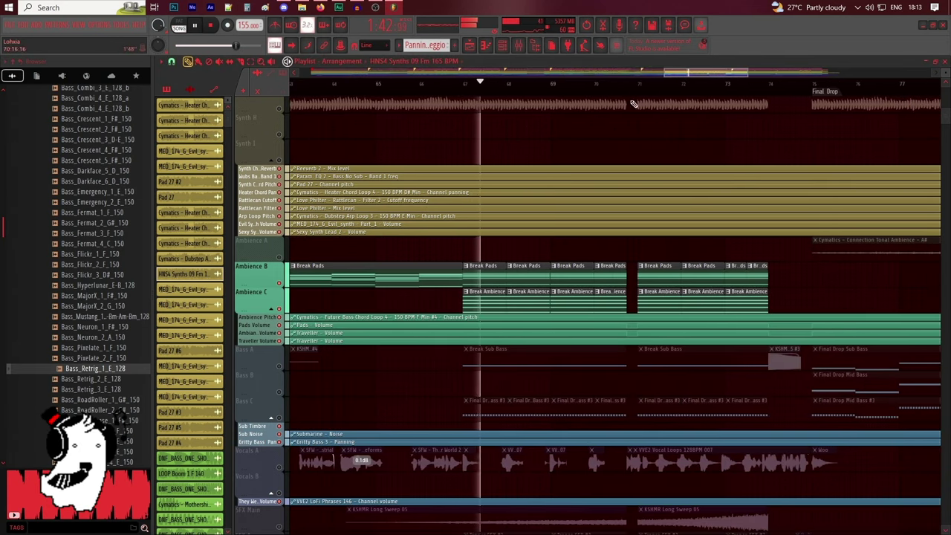
Inspect the Traveller channel of the Break Ambience pattern, and play the ambience tracks to the end of the Break
left_click(520, 46)
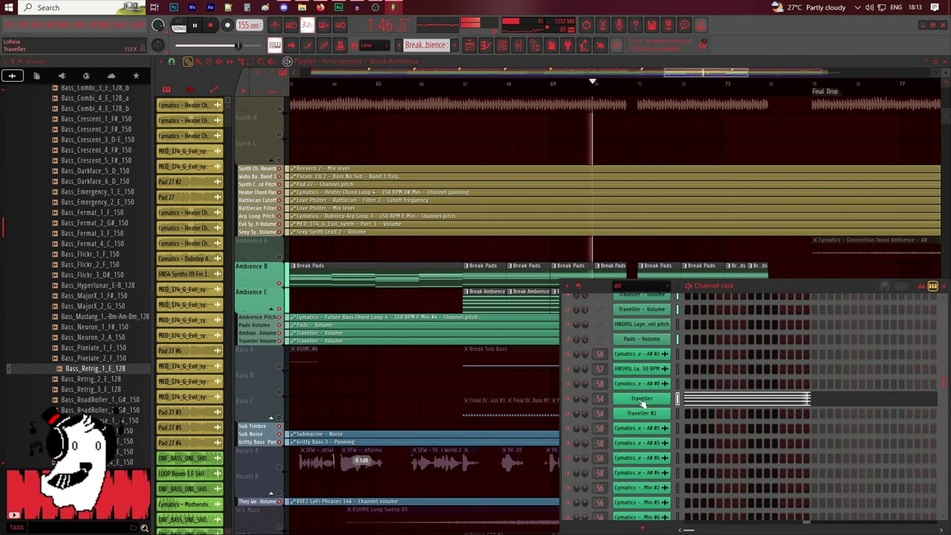
left_click(642, 400)
left_click_drag(691, 72, 700, 71)
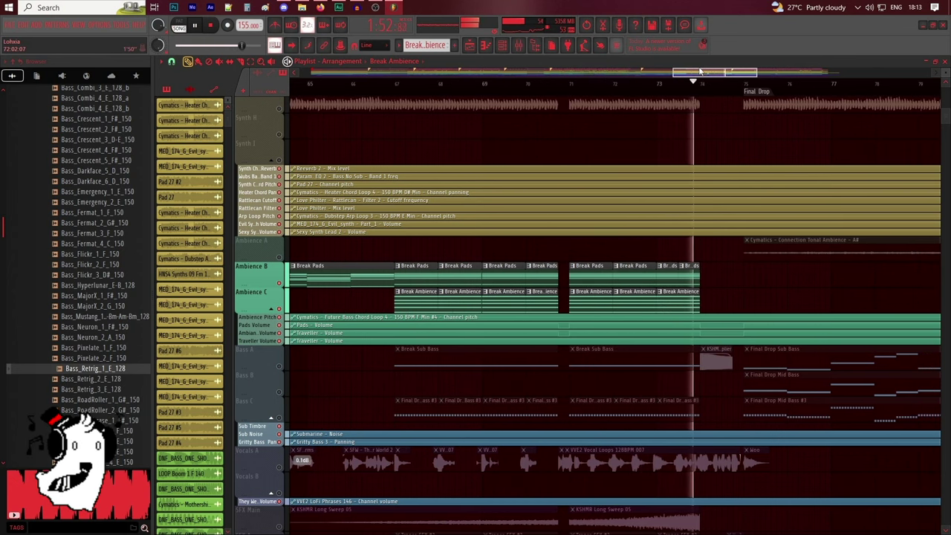
Play the isolated Bass A and Bass C tracks from bar 67, and look through the channel rack for their instruments
left_click_drag(700, 72, 688, 72)
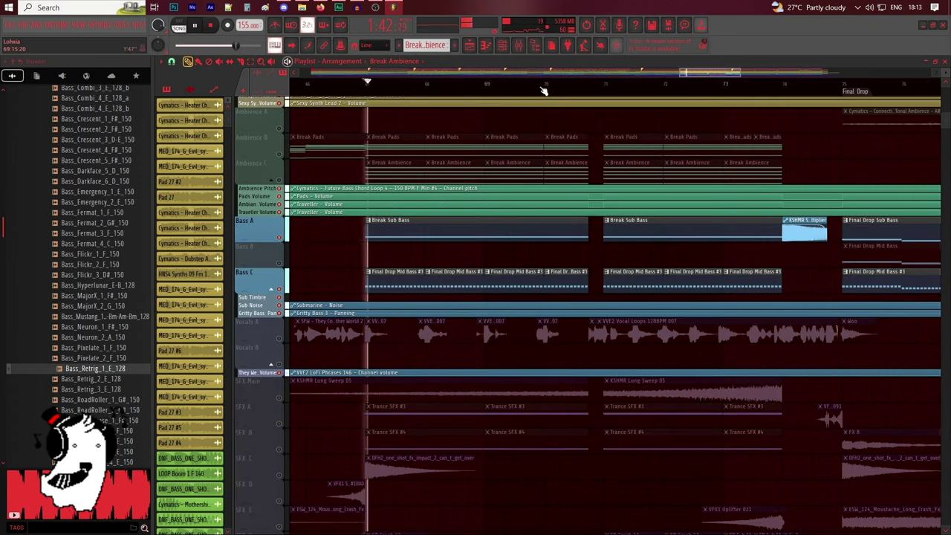
key("space")
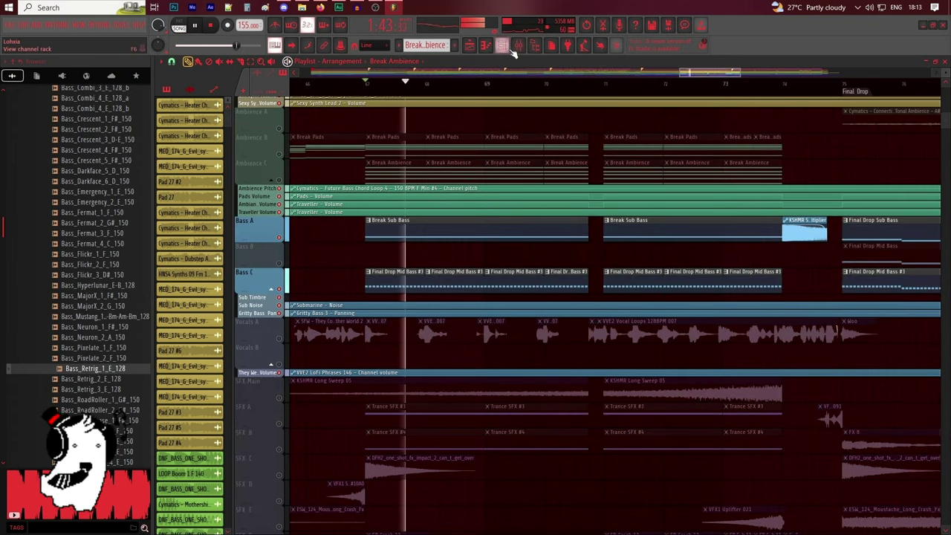
key("F6")
scroll(695, 411, "down", 10)
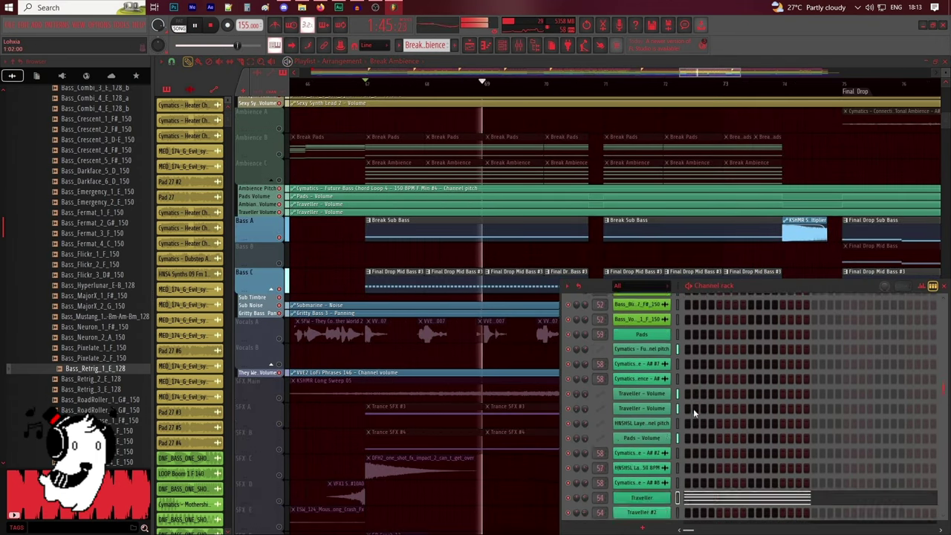
scroll(693, 405, "down", 10)
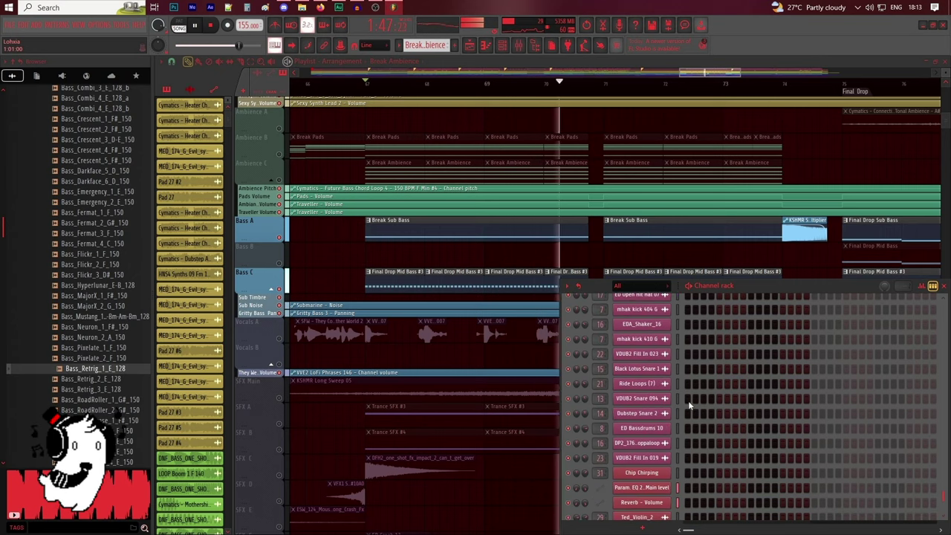
scroll(695, 410, "down", 10)
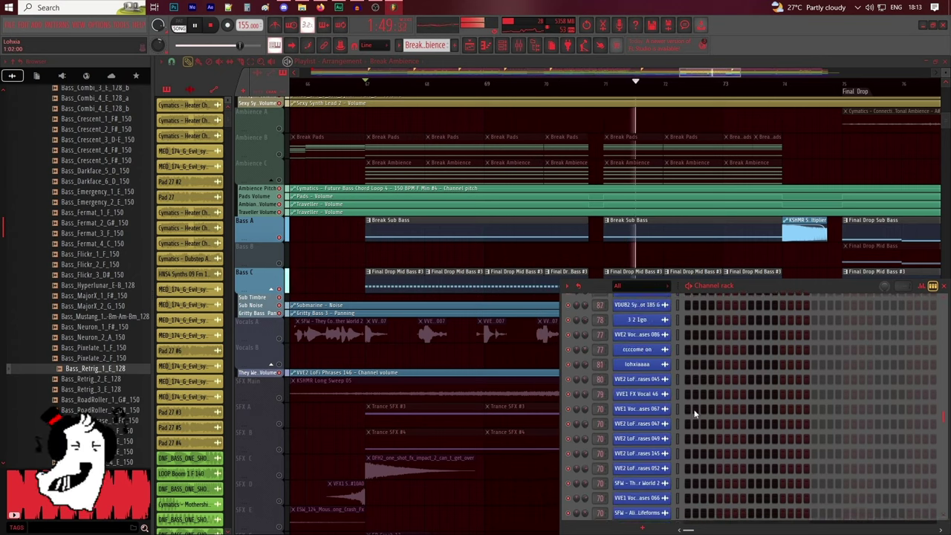
scroll(691, 415, "down", 10)
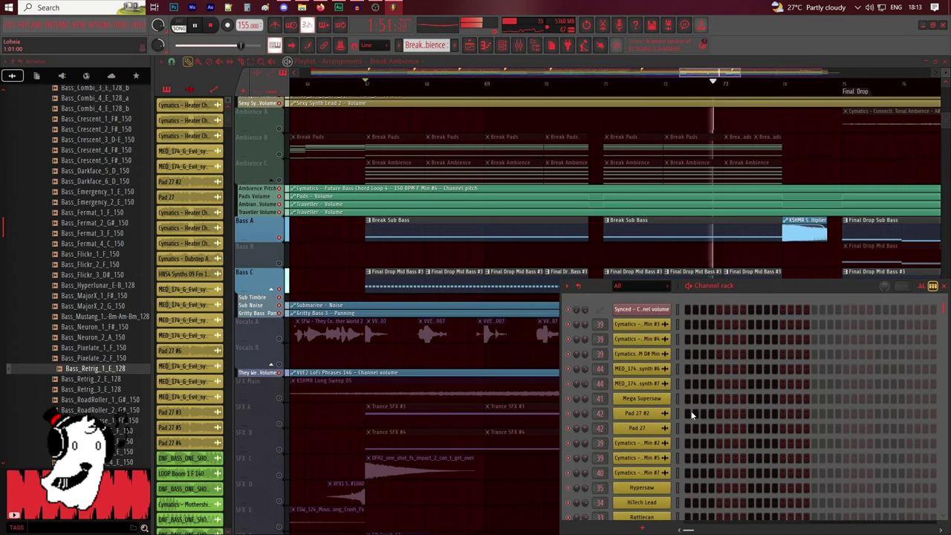
Open the Final Drop Mid Bass #3 pattern, and inspect and audition its BA Ampology Serum synth
double_click(448, 277)
key("space")
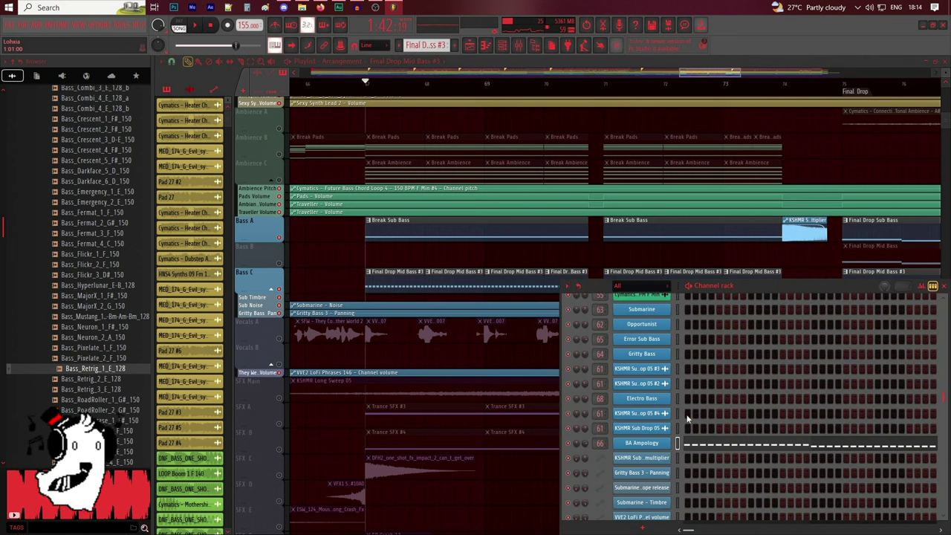
left_click(654, 444)
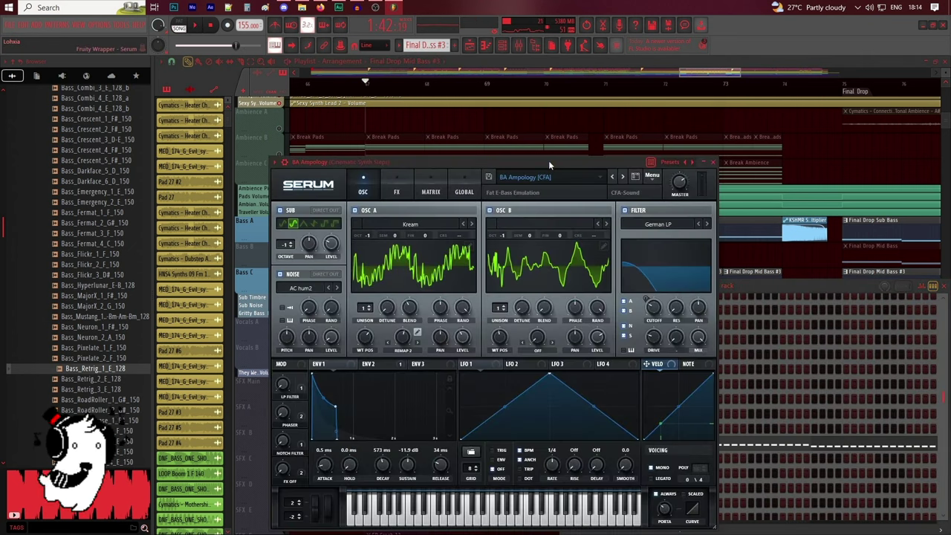
left_click_drag(549, 165, 740, 119)
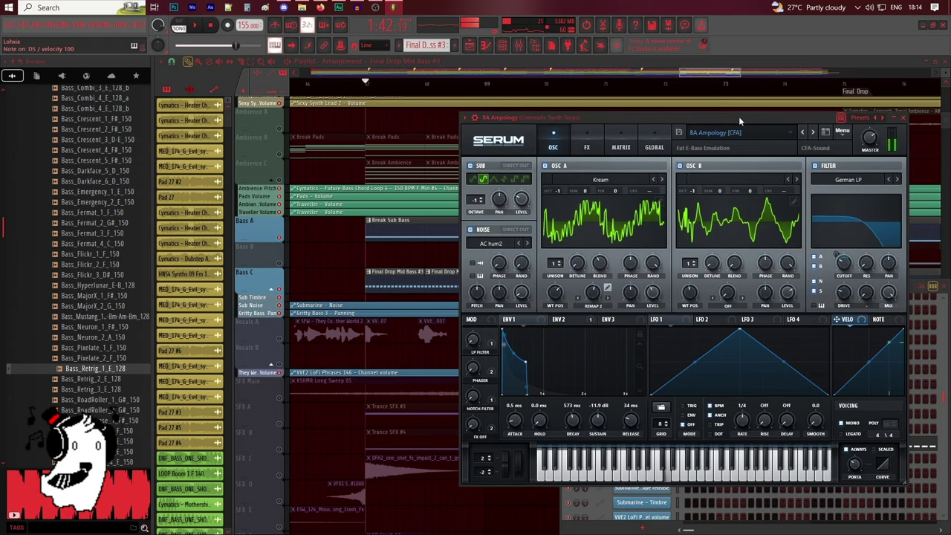
left_click_drag(740, 119, 744, 124)
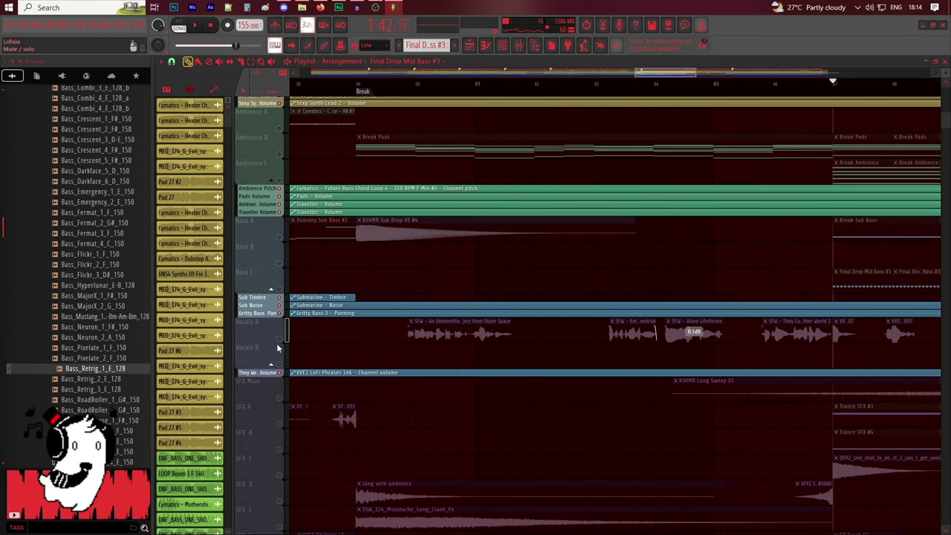
Isolate the Vocals A and Vocals B tracks, and play them from shortly after the start of the Break
left_click(278, 346)
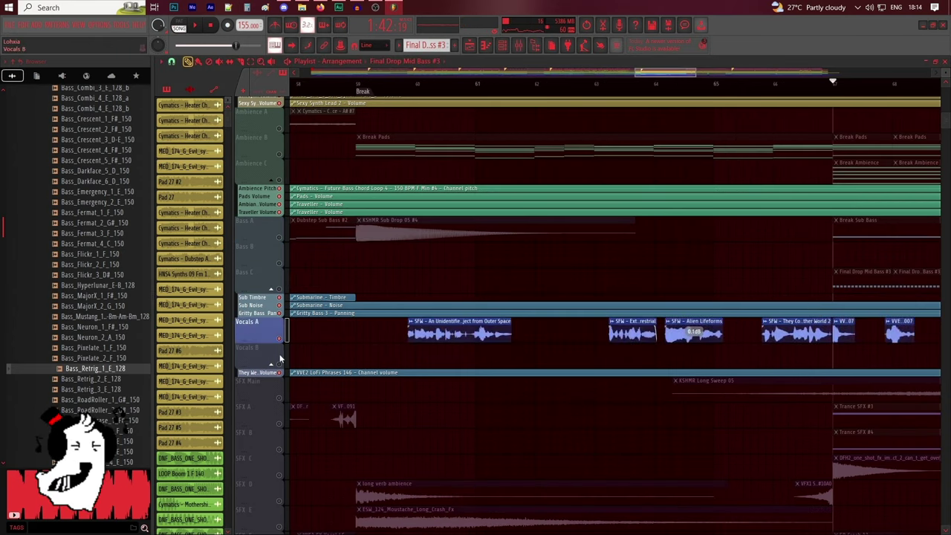
left_click_drag(467, 93, 401, 87)
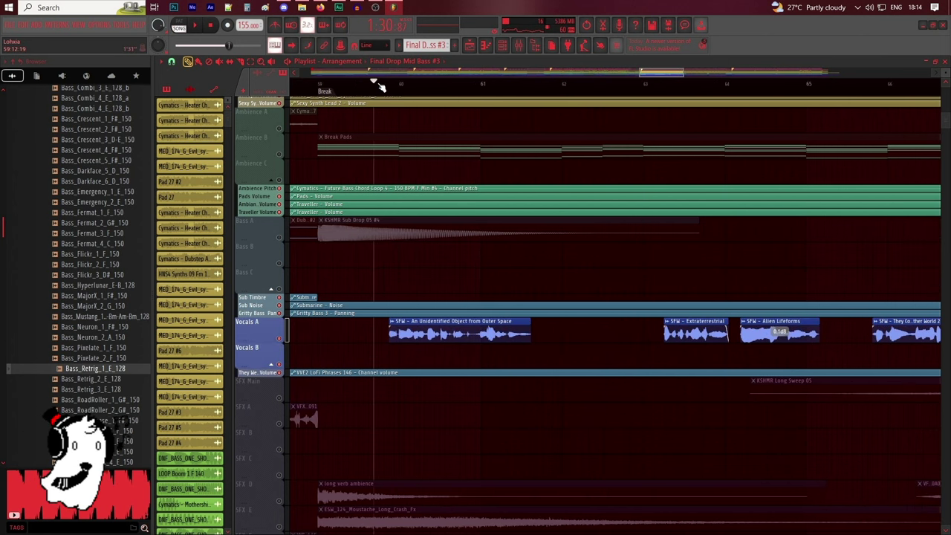
key("space")
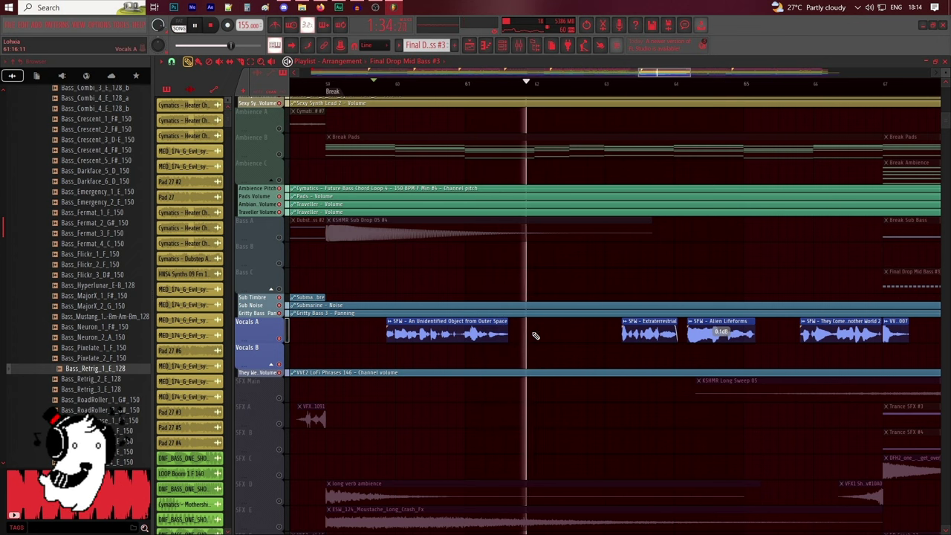
Inspect the sample settings and mixer routing of the SFW - An Unidentified Object from Outer Space vocal clip
double_click(491, 338)
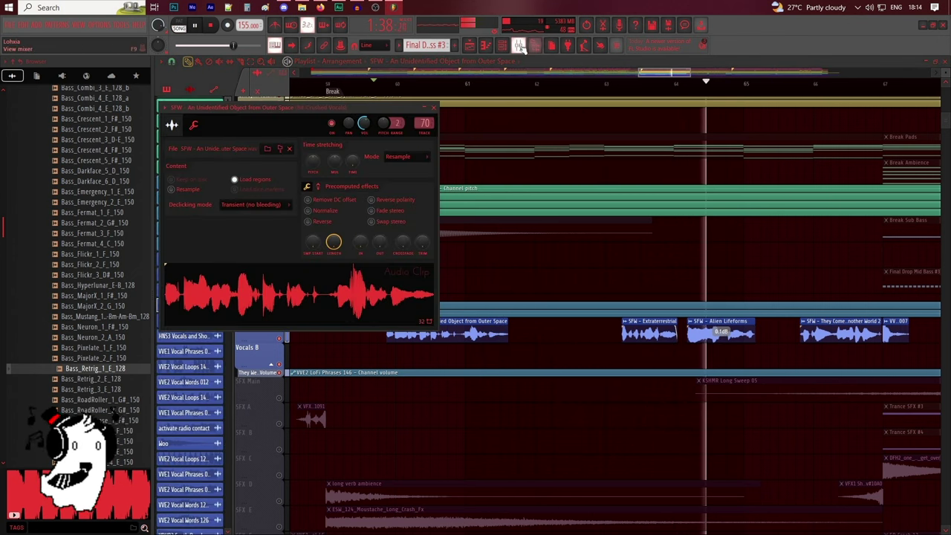
left_click(520, 46)
left_click(523, 45)
key("space")
left_click_drag(641, 73, 645, 75)
double_click(561, 335)
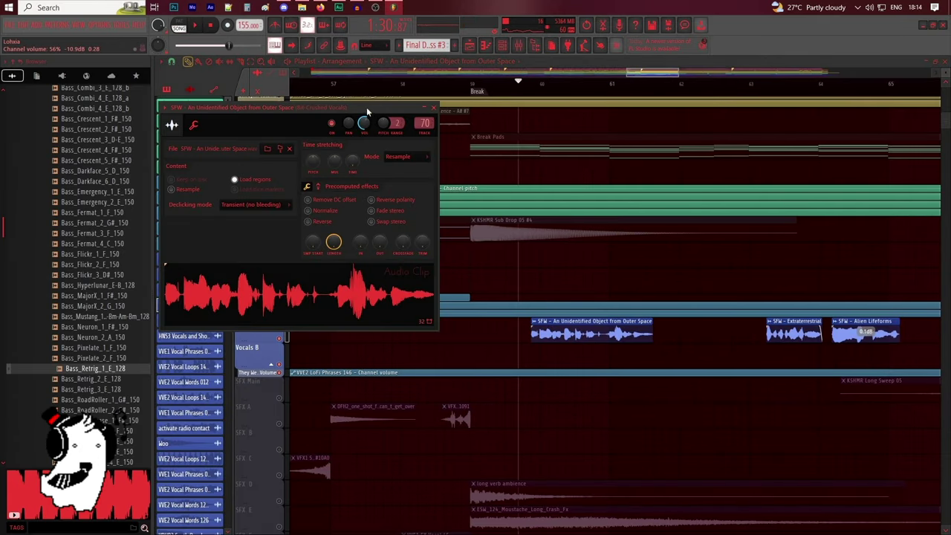
left_click_drag(367, 110, 419, 113)
Locate the vocal clip's source file in the sample browser, and look through the SFW samples in the SciFi Samples folder
left_click(334, 154)
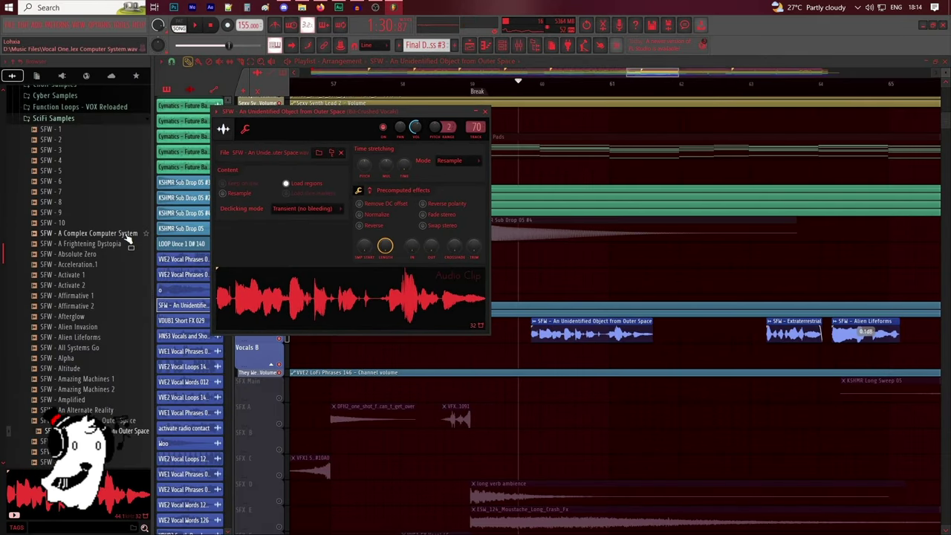
scroll(118, 236, "down", 2)
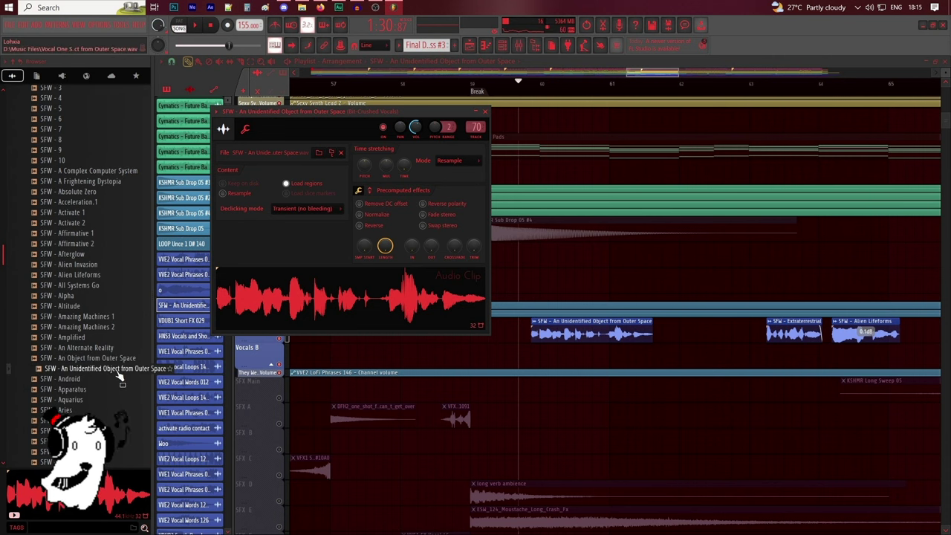
scroll(117, 373, "down", 15)
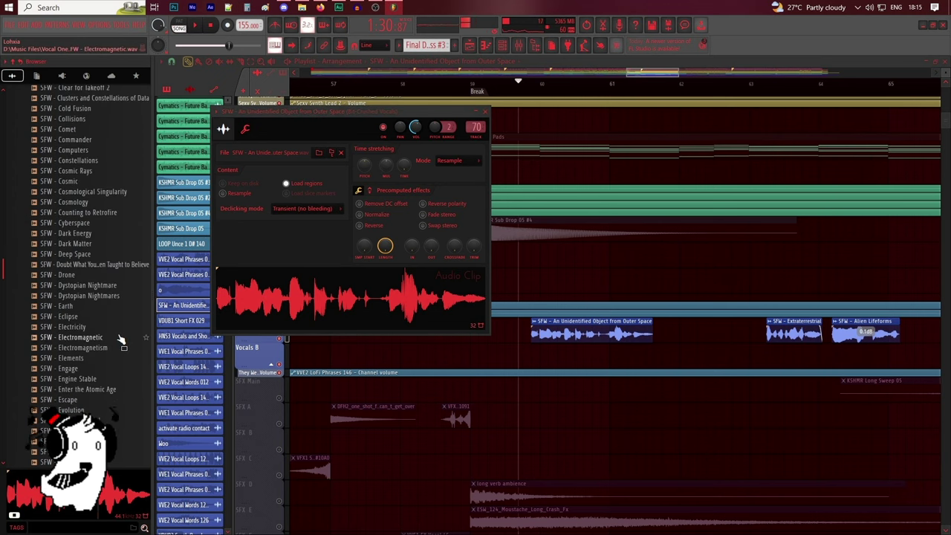
scroll(121, 339, "down", 6)
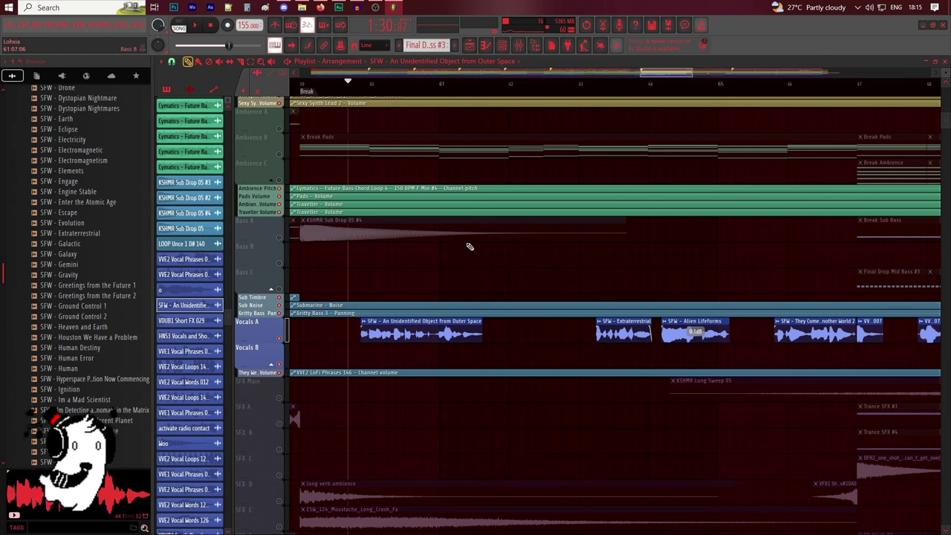
scroll(470, 247, "down", 3)
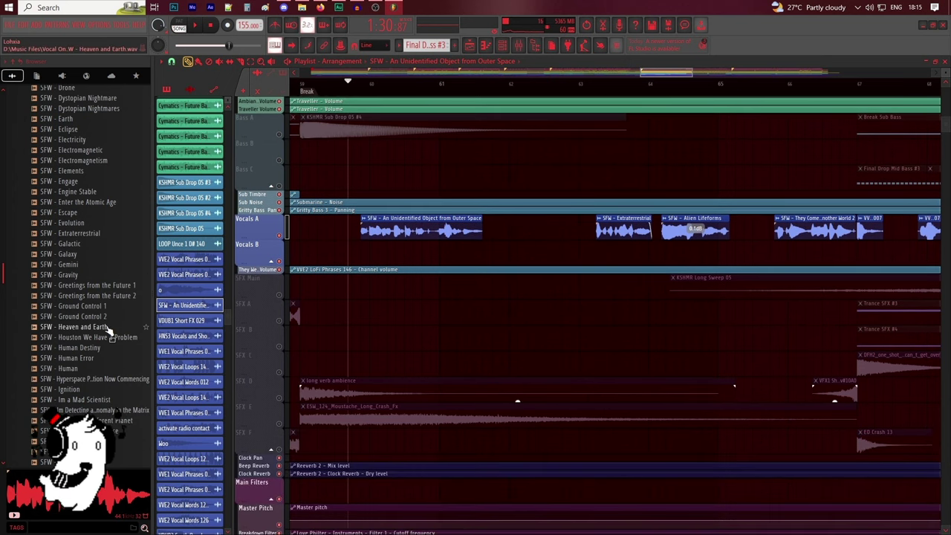
scroll(110, 332, "up", 2)
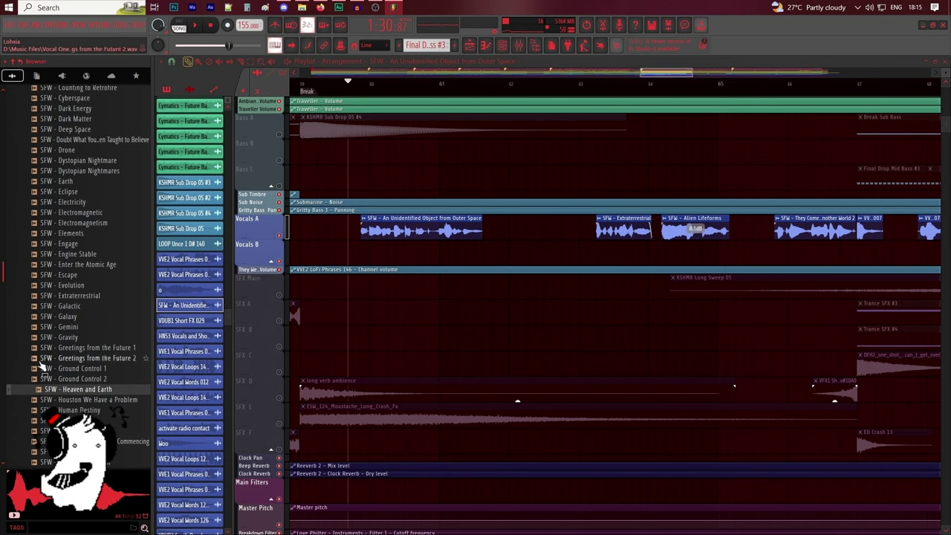
scroll(123, 358, "up", 2)
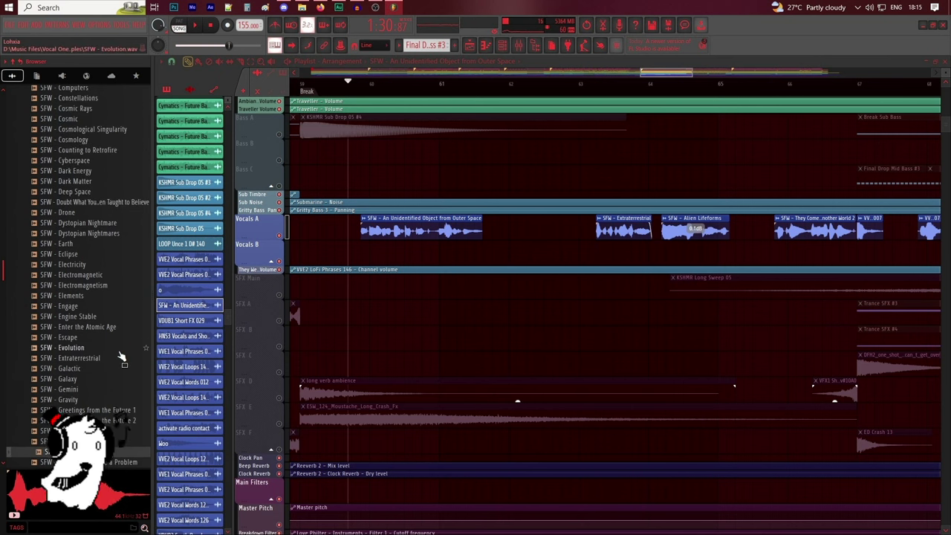
scroll(123, 357, "down", 4)
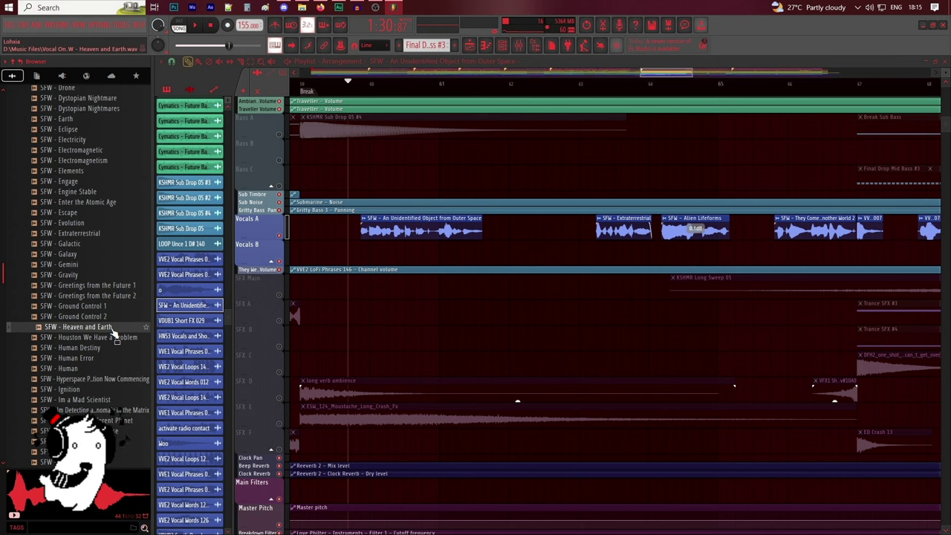
scroll(117, 337, "down", 4)
scroll(497, 267, "up", 3)
Play the isolated Vocals A clips through the rest of the Break towards the Final Drop
left_click_drag(664, 74, 686, 74)
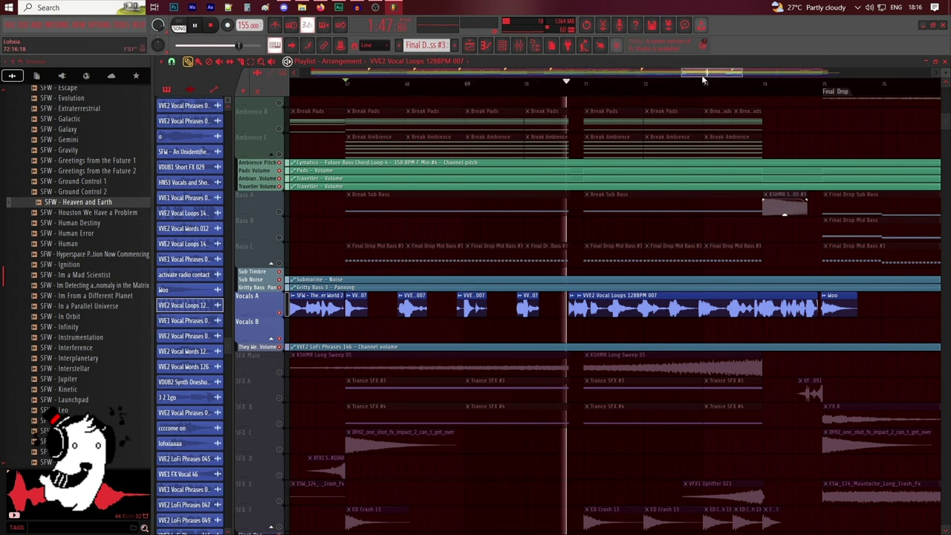
left_click_drag(705, 75, 729, 72)
scroll(576, 93, "up", 2)
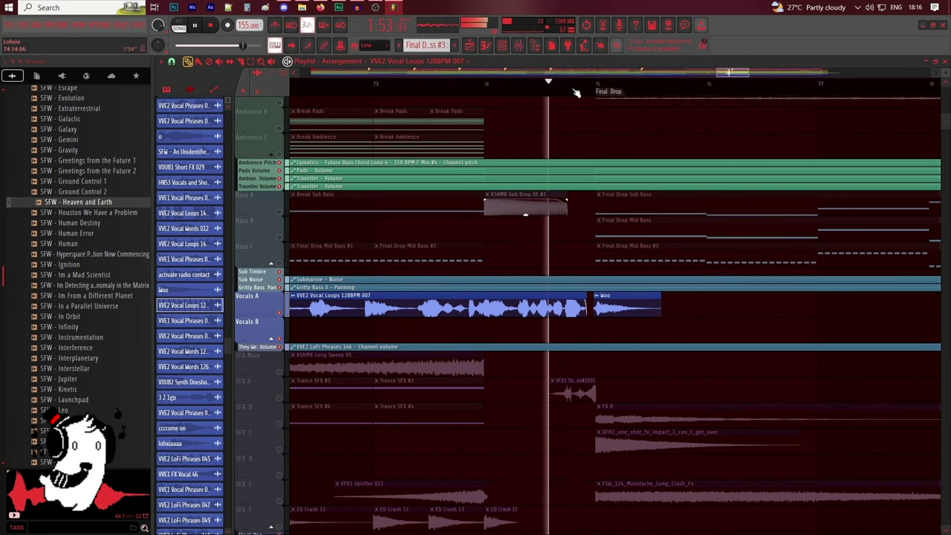
Isolate the SFX tracks, and play them from shortly before bar 67 of the Break
scroll(520, 87, "up", 2)
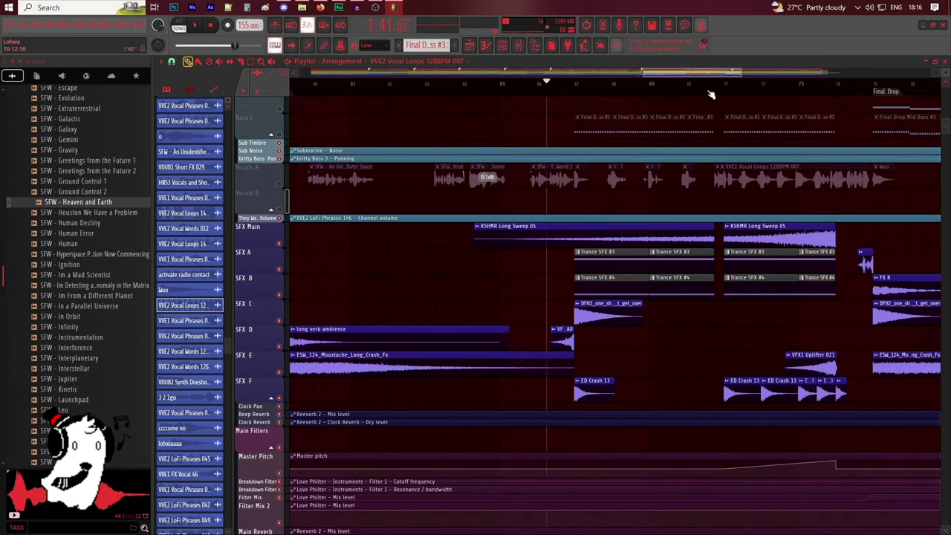
scroll(686, 89, "up", 1)
scroll(684, 74, "up", 1)
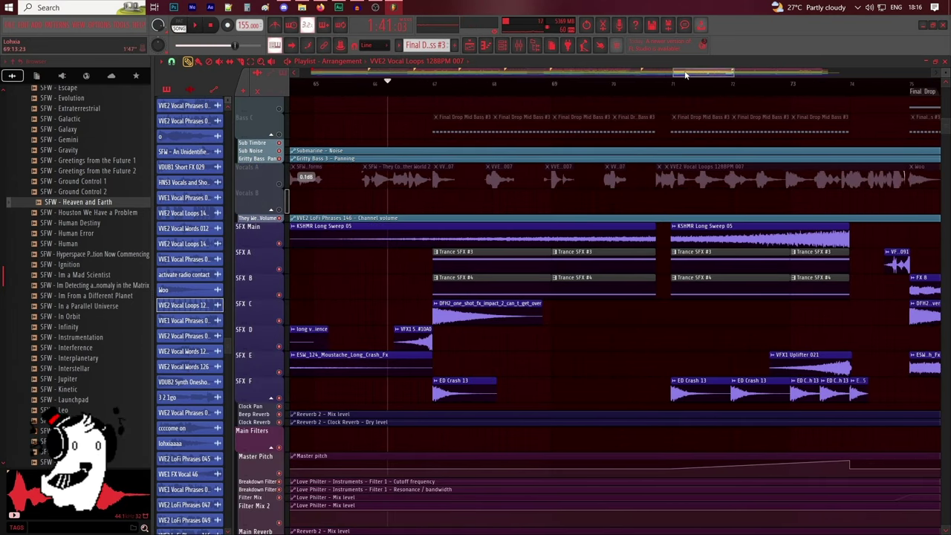
key("space")
Find the instrument behind the Trance SFX #3 pattern in the channel rack, and inspect its FLEX Phasing Modulator preset
left_click(481, 264)
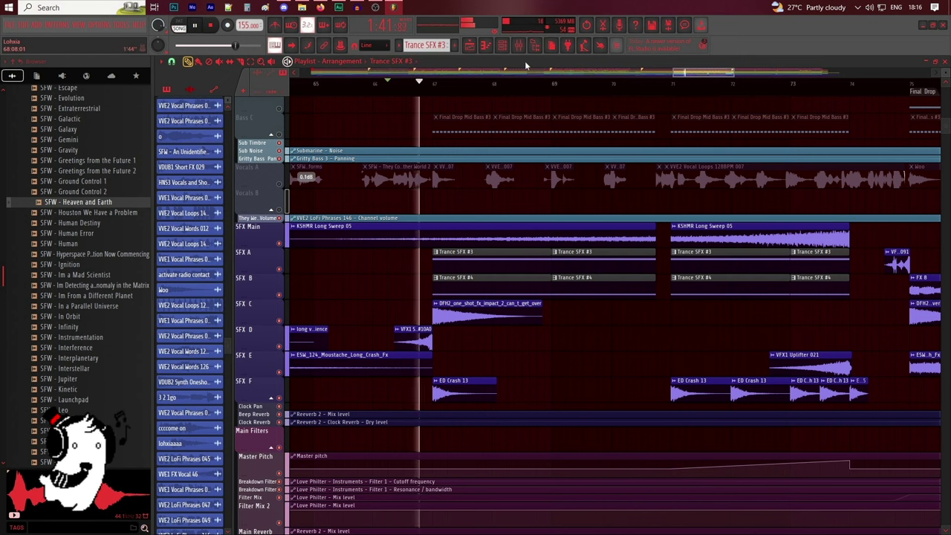
left_click(502, 44)
scroll(784, 384, "up", 10)
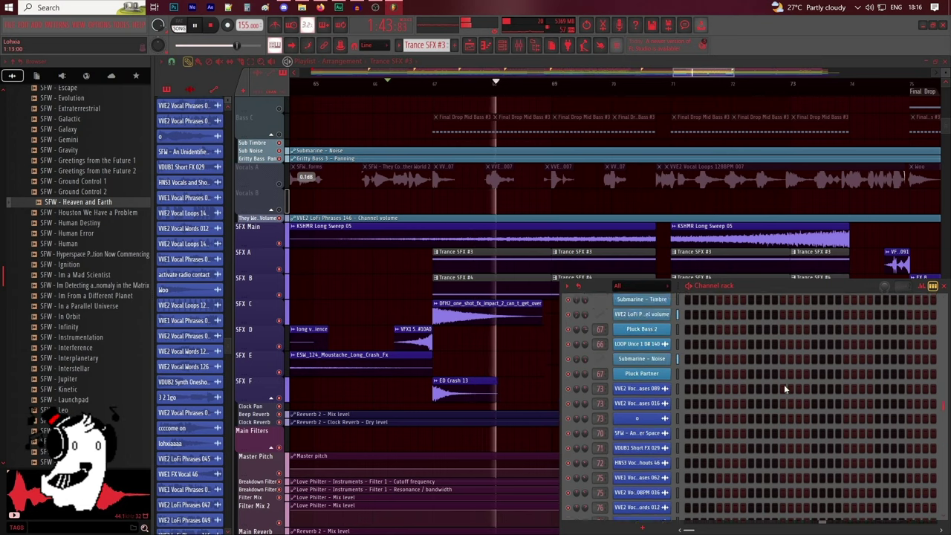
scroll(784, 386, "up", 5)
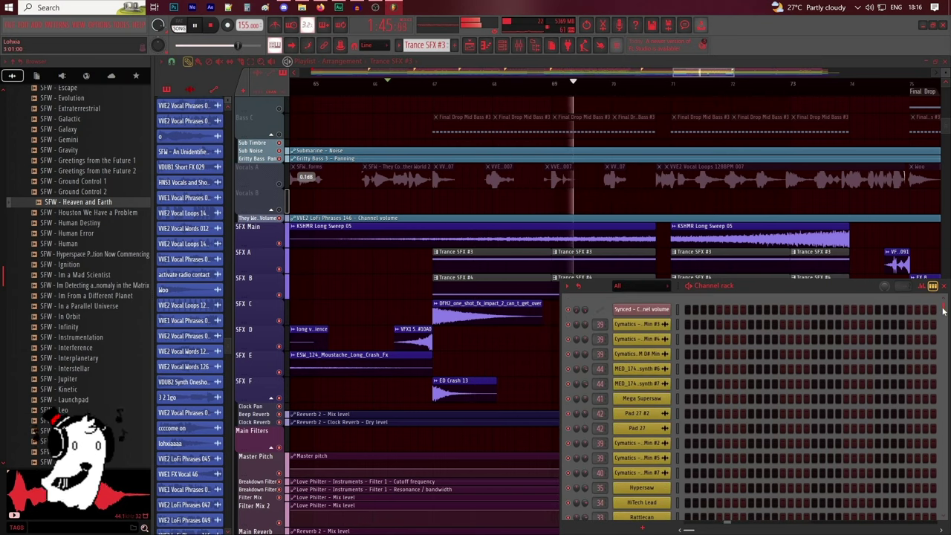
left_click_drag(943, 310, 938, 466)
scroll(780, 417, "up", 5)
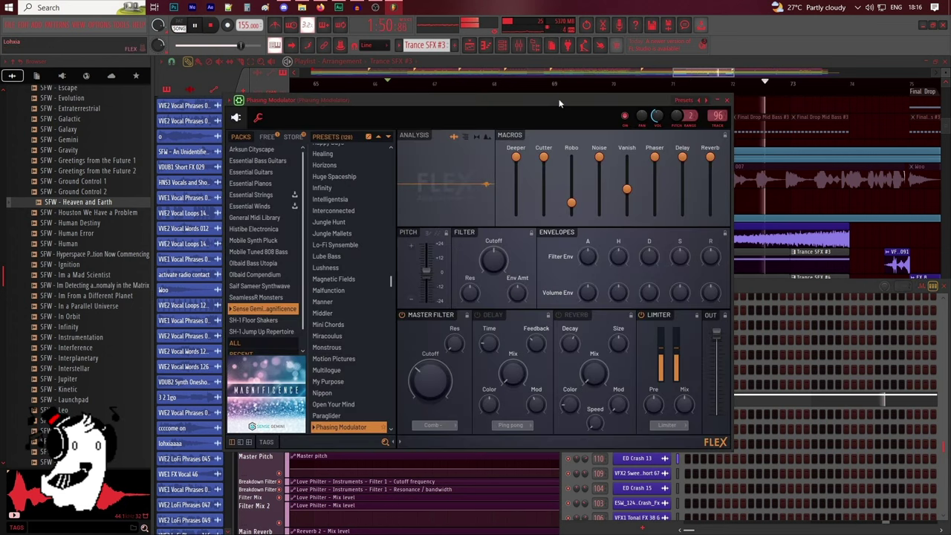
left_click_drag(559, 100, 597, 113)
left_click(766, 113)
key("space")
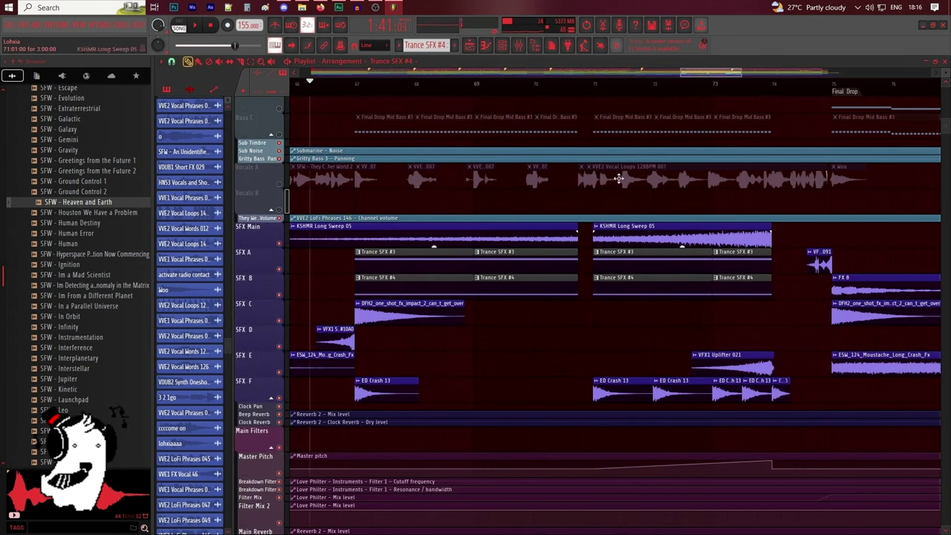
Look through the channel rack for the instrument behind the Trance SFX #4 pattern, and open it
left_click(503, 46)
scroll(712, 405, "down", 3)
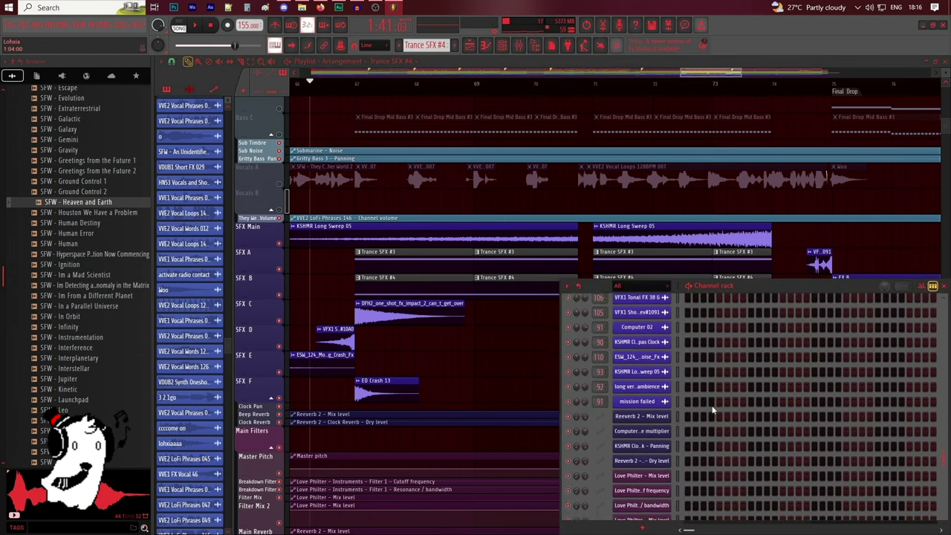
scroll(721, 408, "up", 4)
left_click(436, 282)
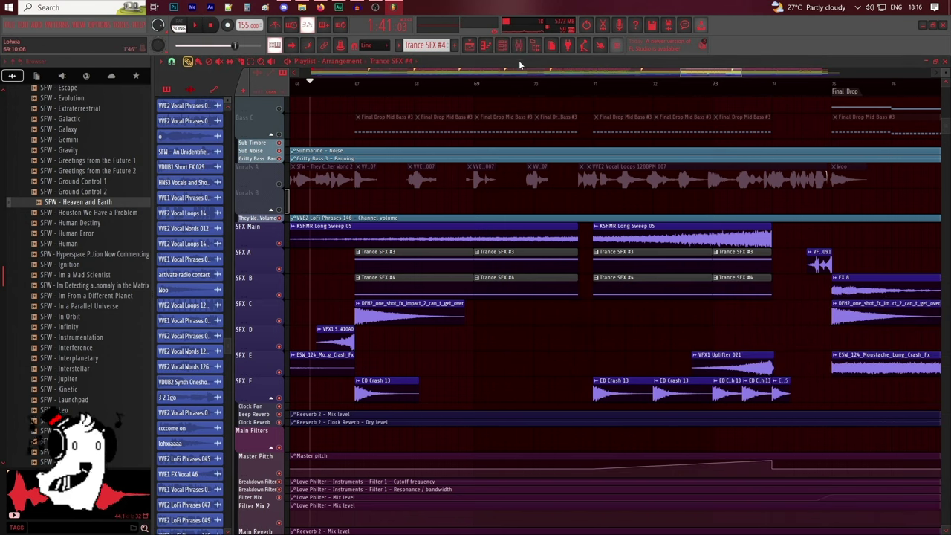
left_click(504, 46)
scroll(794, 433, "down", 4)
left_click(657, 312)
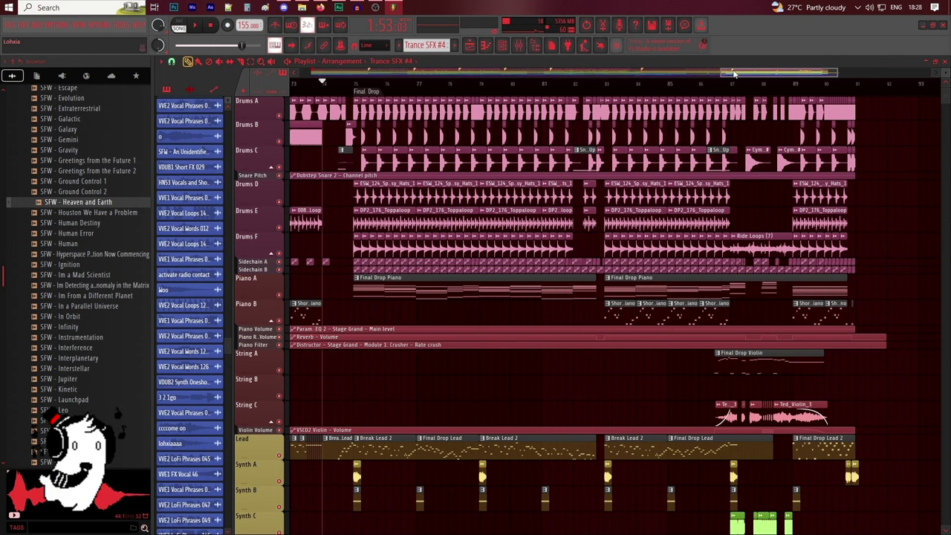
Play the whole Final Drop with all tracks enabled, examining its layers from the drums through to the SFX
key("space")
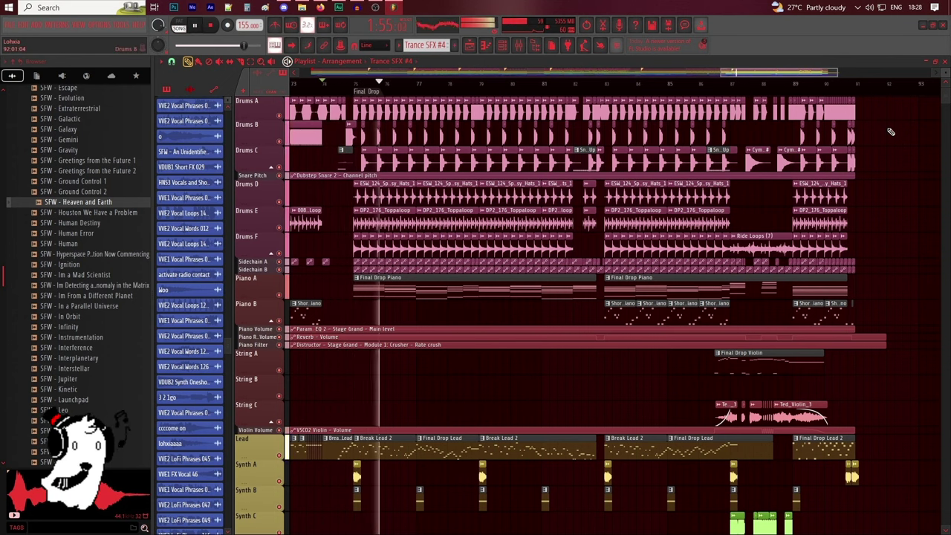
scroll(891, 131, "down", 10)
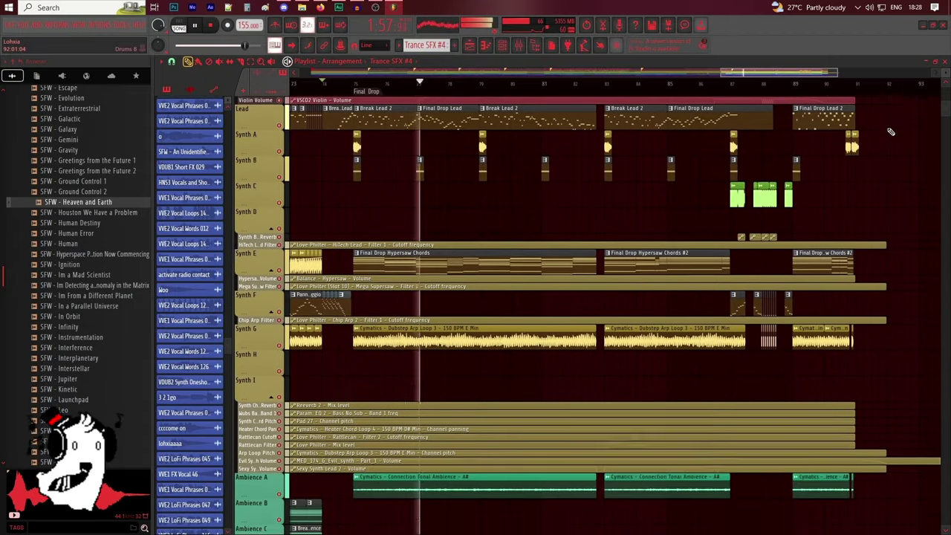
scroll(891, 132, "down", 7)
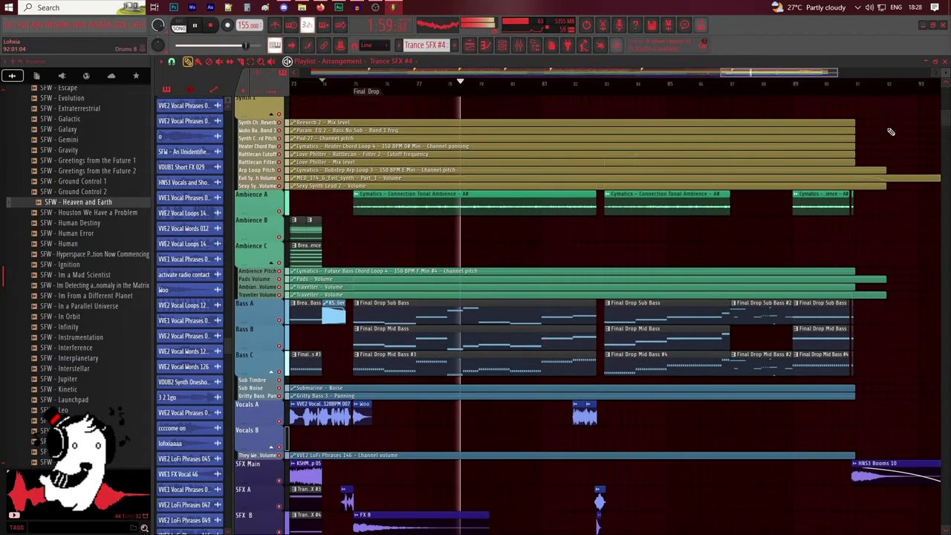
scroll(891, 131, "down", 8)
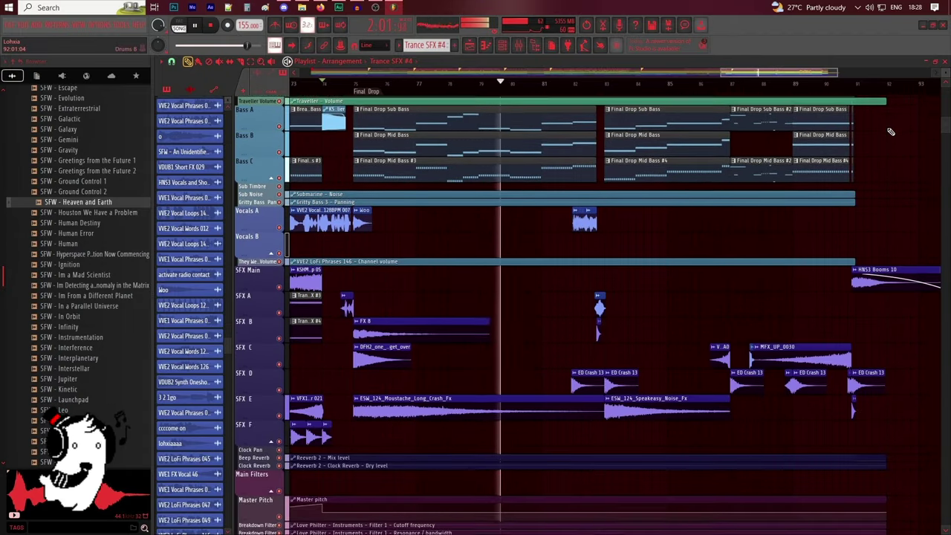
scroll(891, 132, "up", 6)
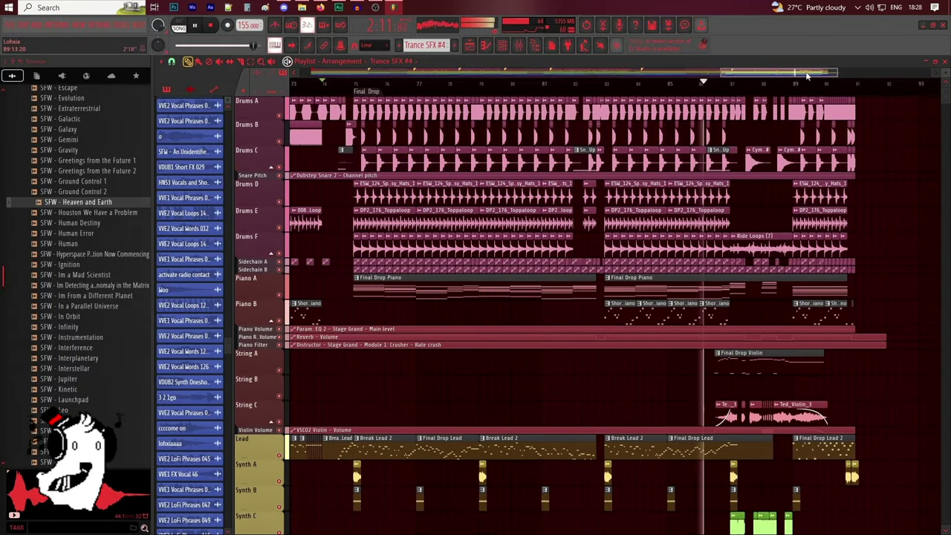
scroll(922, 174, "down", 5)
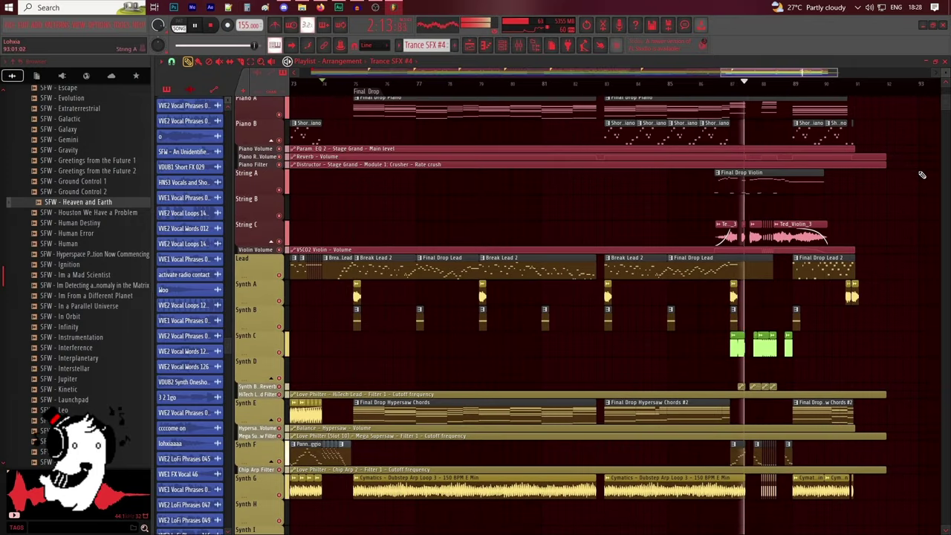
scroll(921, 175, "down", 7)
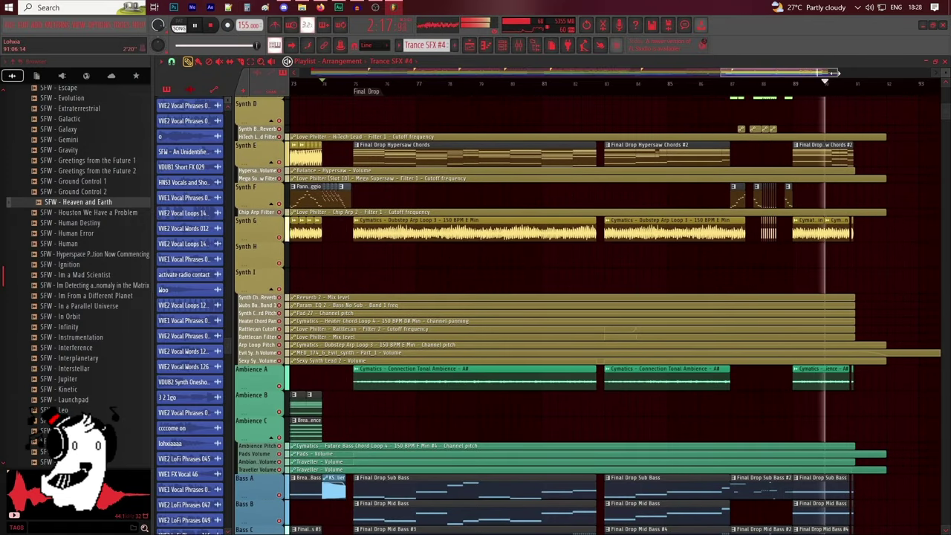
scroll(862, 126, "down", 8)
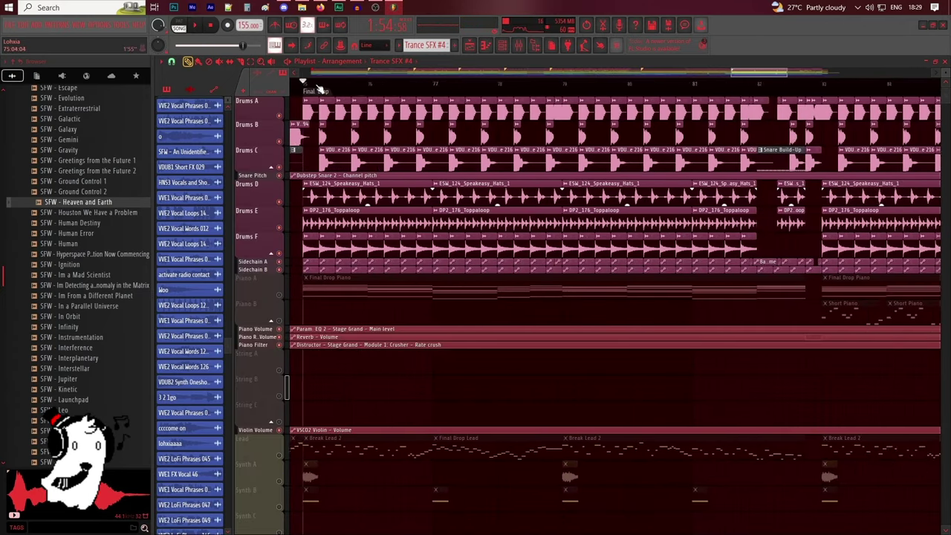
Isolate tracks Drums A to Drums F, and play them from the start of the Final Drop
scroll(319, 88, "up", 5)
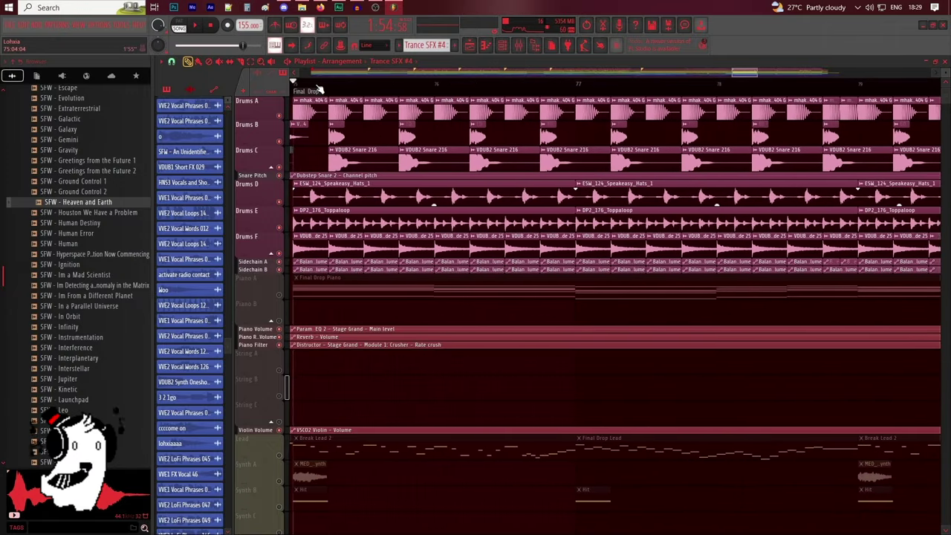
scroll(319, 89, "up", 2)
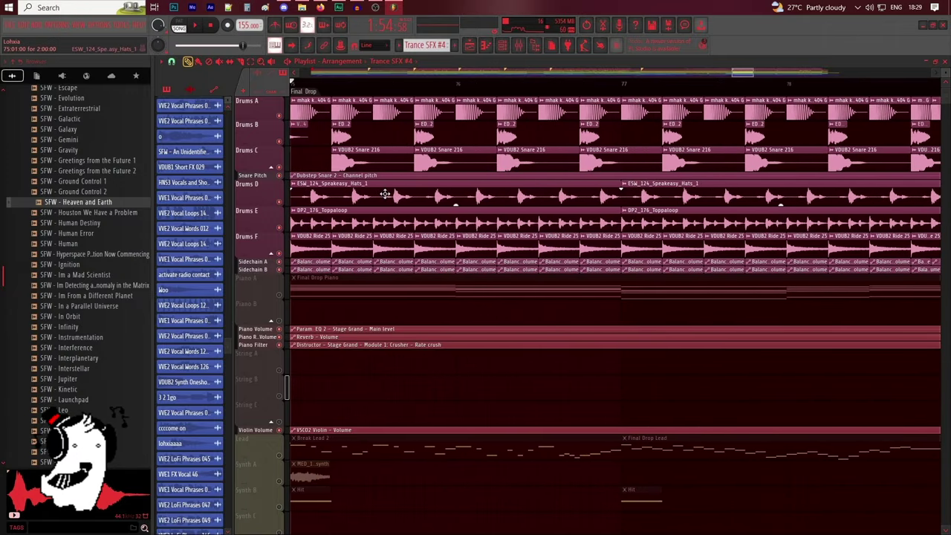
scroll(385, 194, "down", 1)
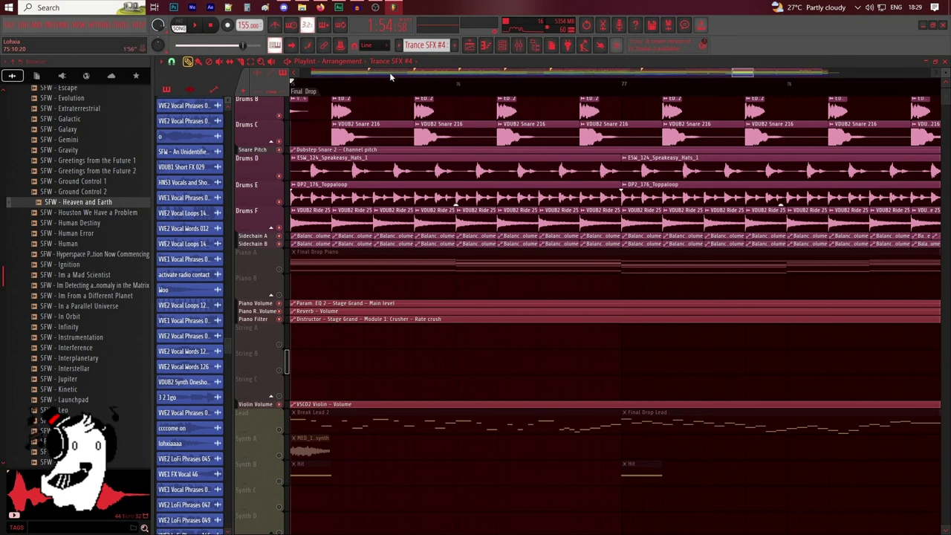
scroll(390, 72, "down", 3)
key("space")
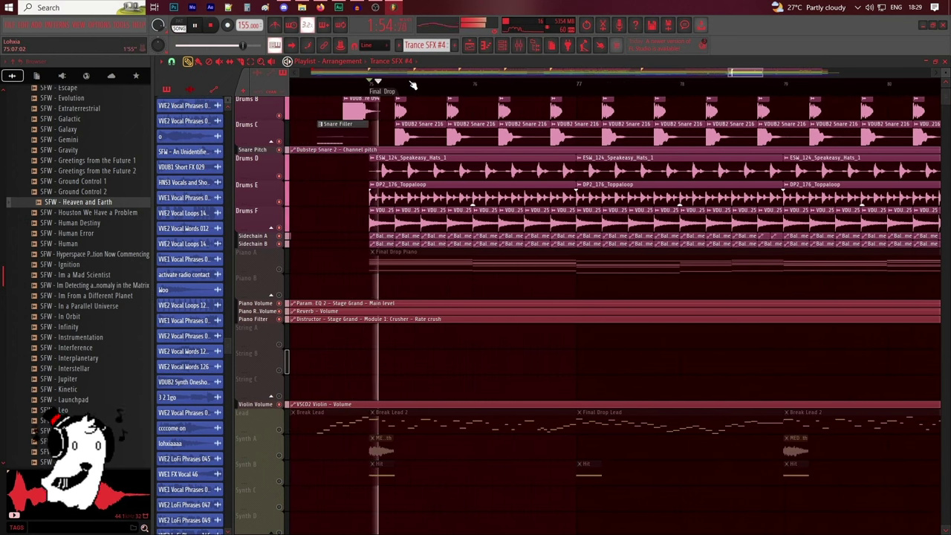
scroll(414, 75, "down", 2)
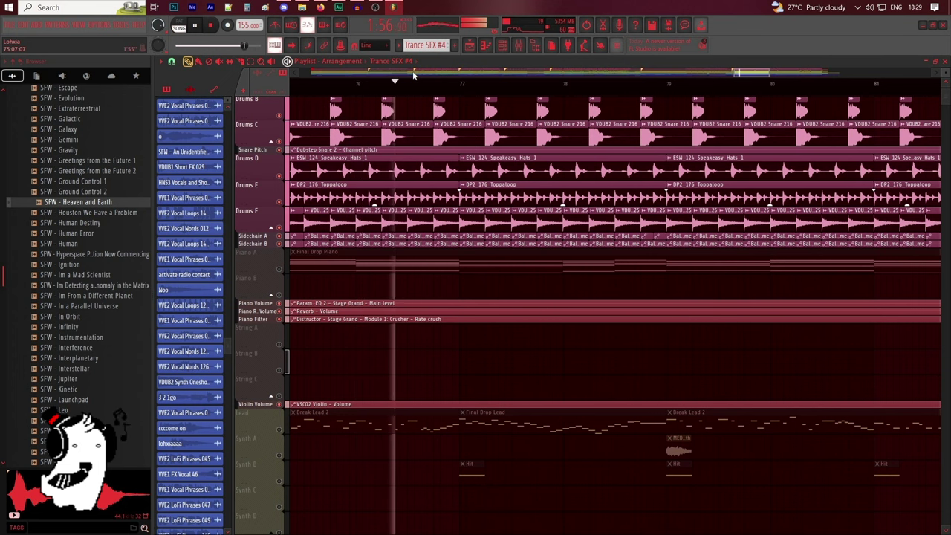
Inspect the sample settings of the DP2_176_Toppaloop clip on the Drums E track
scroll(414, 75, "down", 1)
double_click(383, 186)
key("Escape")
scroll(541, 74, "down", 6)
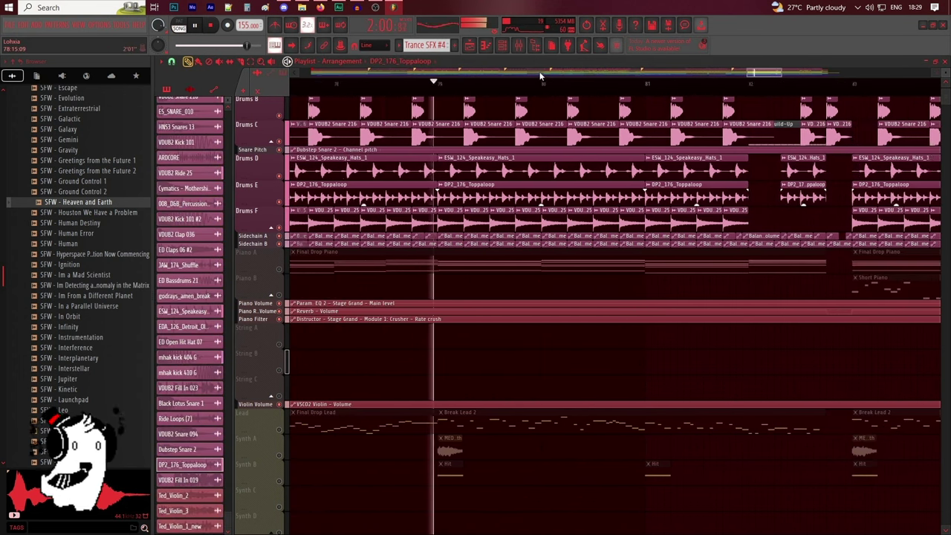
Play the isolated drum tracks through the gap at bar 82 and into the second half of the Final Drop
scroll(541, 75, "down", 3)
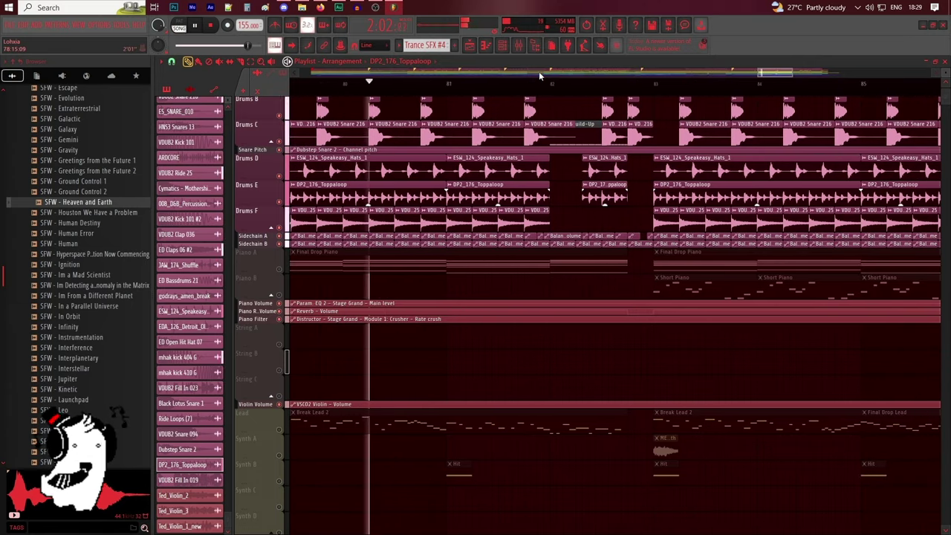
scroll(540, 75, "down", 1)
scroll(539, 72, "right", 1)
scroll(539, 72, "right", 1)
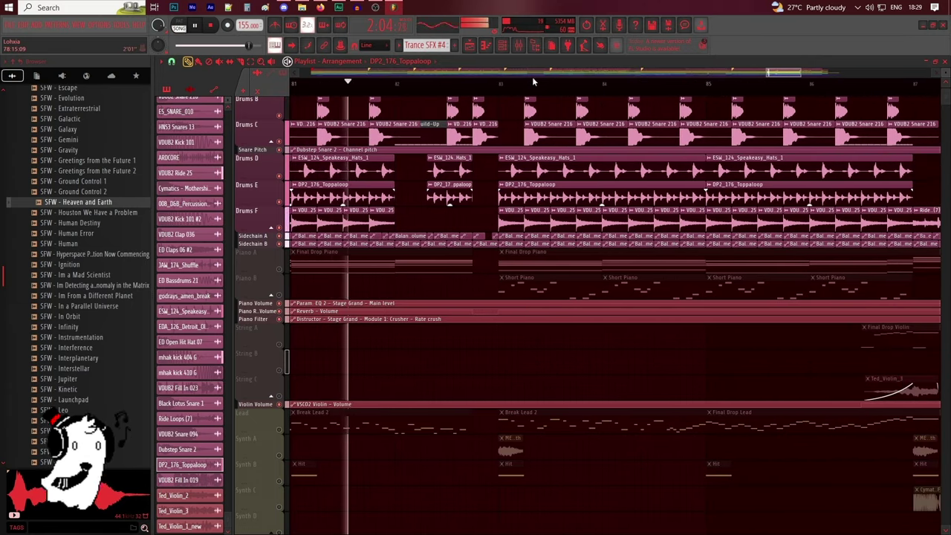
scroll(484, 198, "up", 1)
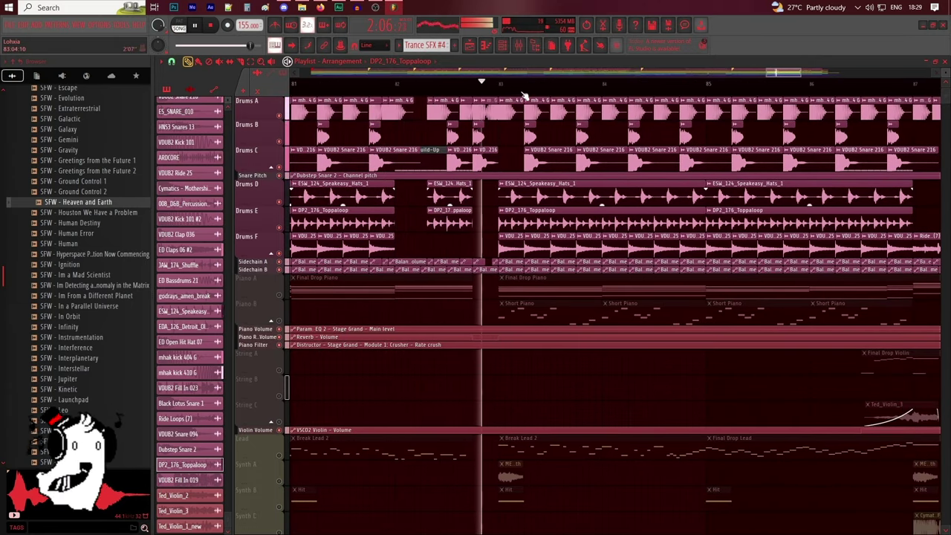
scroll(522, 74, "right", 2)
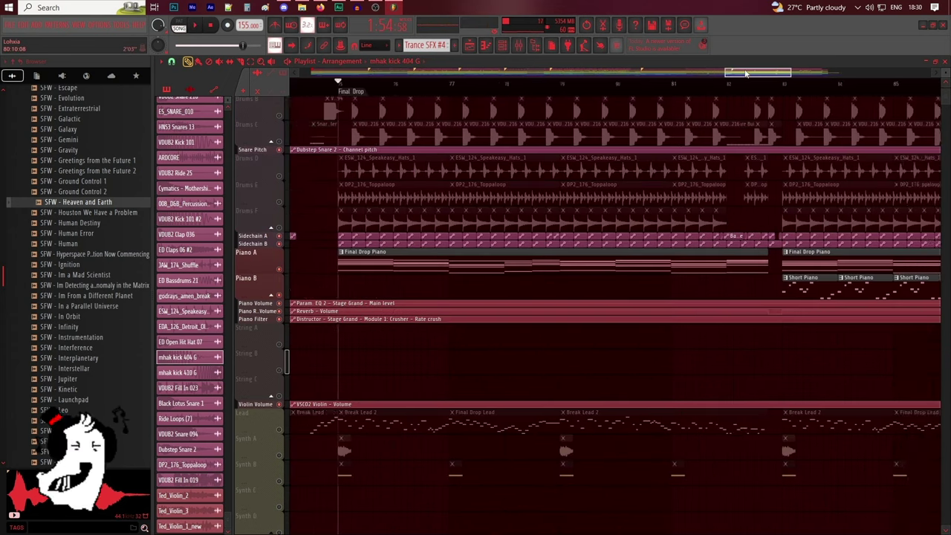
Isolate the Piano A and Piano B tracks, and play them through the Final Drop
left_click_drag(745, 72, 746, 73)
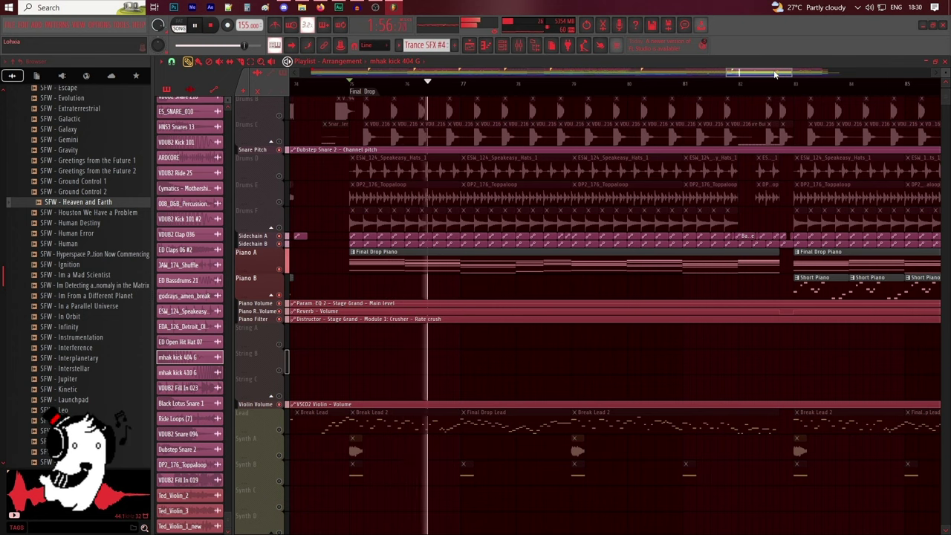
left_click_drag(775, 75, 771, 72)
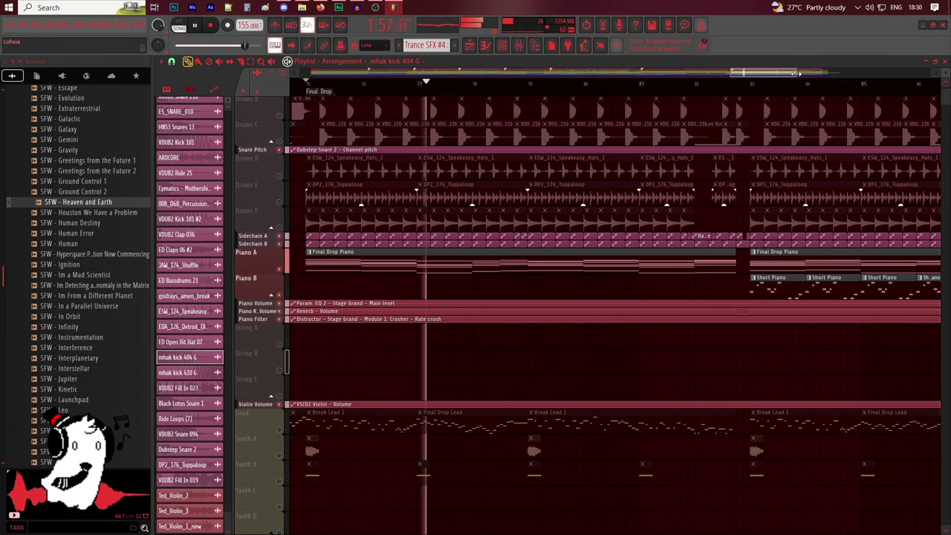
mouse_move(796, 74)
left_mouse_down()
mouse_move(833, 73)
mouse_move(798, 72)
left_mouse_up()
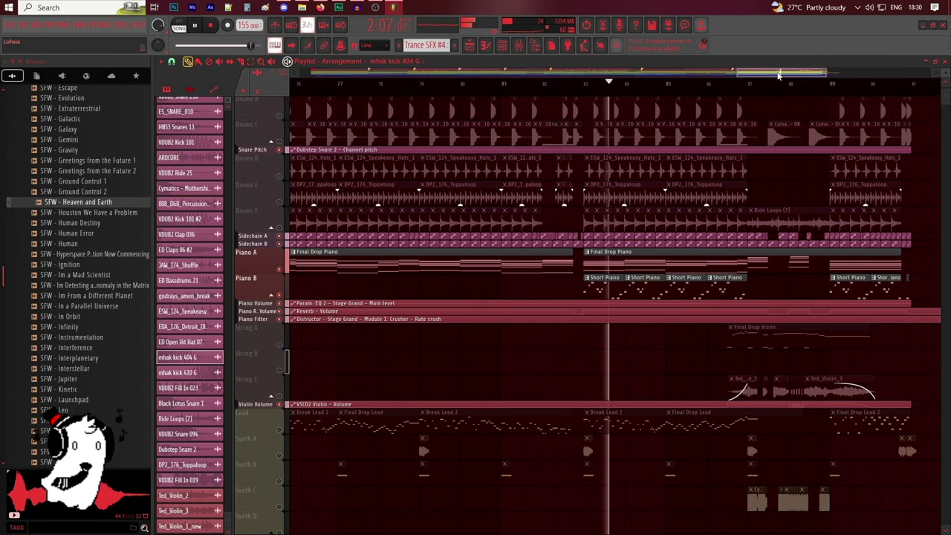
left_click_drag(778, 74, 788, 75)
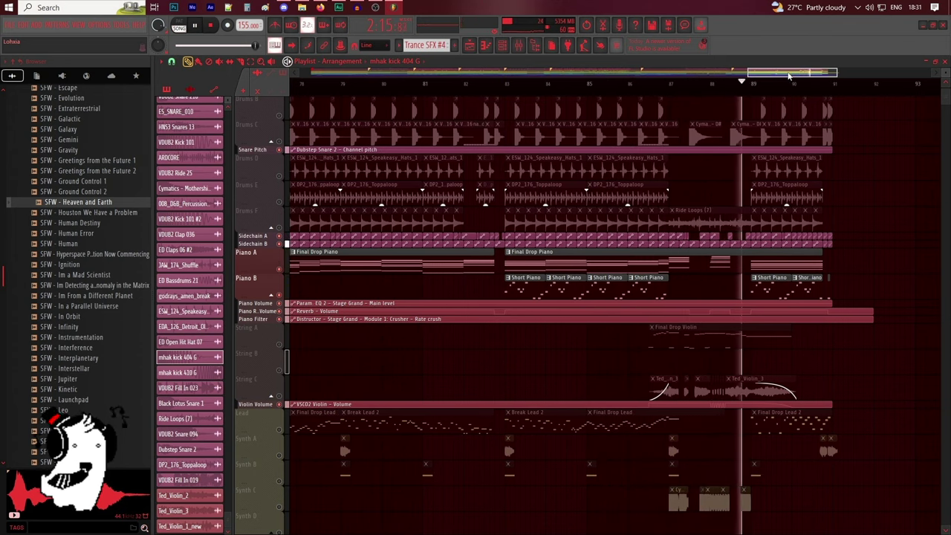
left_click_drag(789, 75, 793, 75)
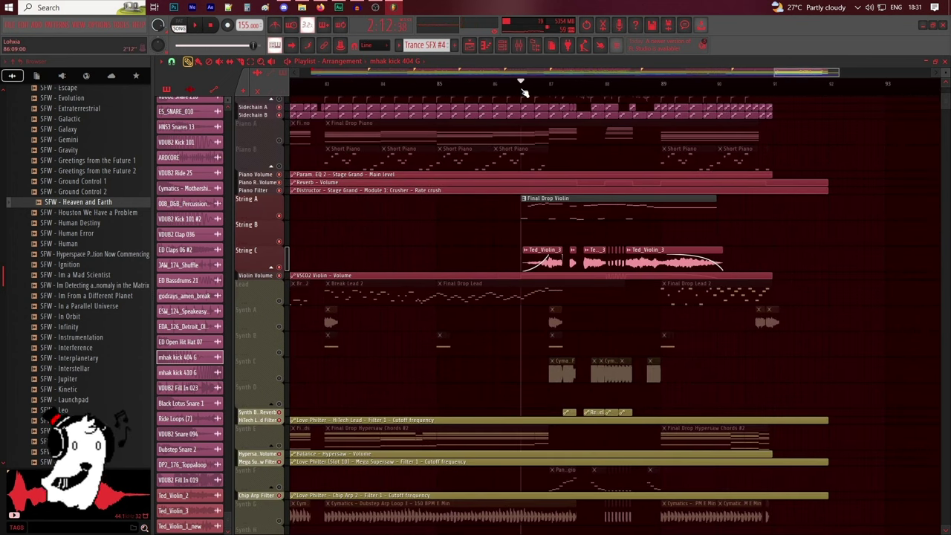
Examine the isolated Final Drop Violin pattern and Ted_Violin_3 clips on the String A and String C tracks
scroll(524, 93, "up", 2)
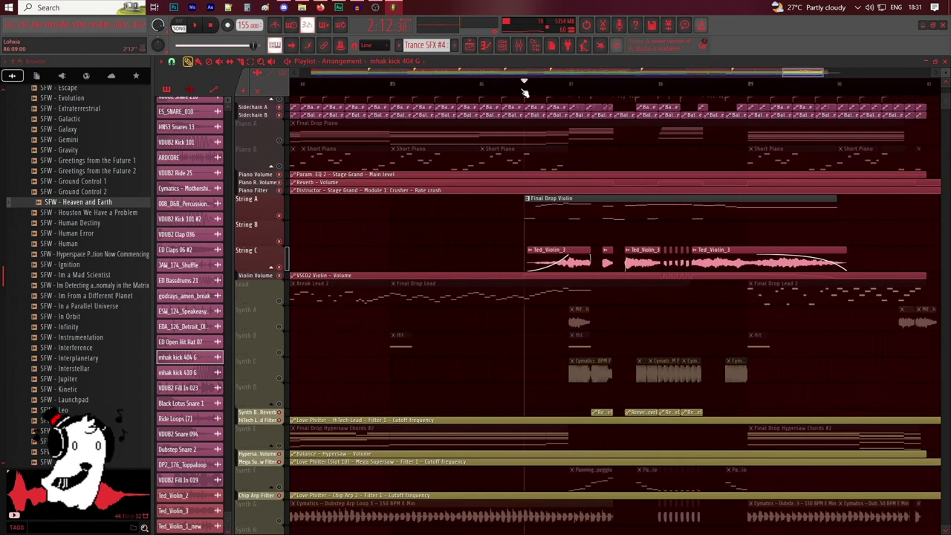
scroll(524, 93, "down", 1)
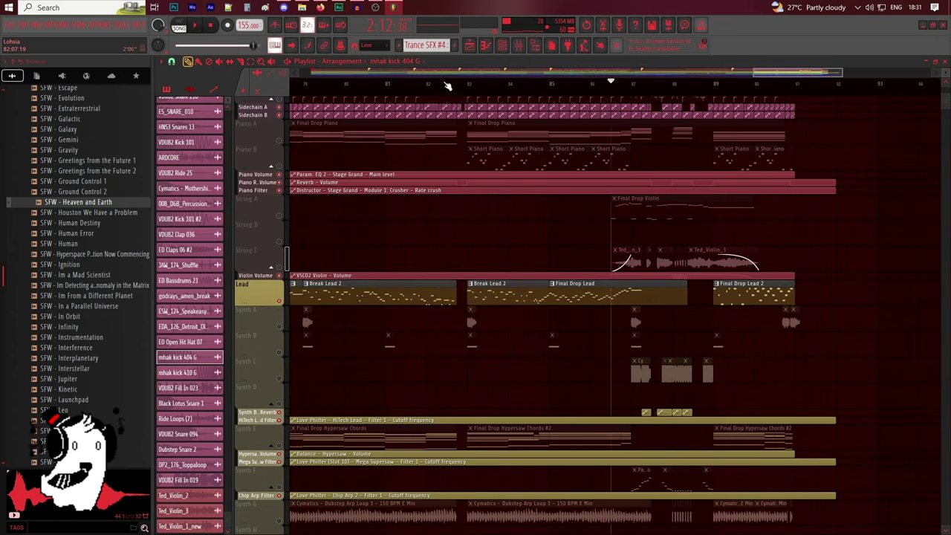
Play the isolated Lead track from the start of the Final Drop
scroll(443, 75, "left", 3)
left_click(411, 84)
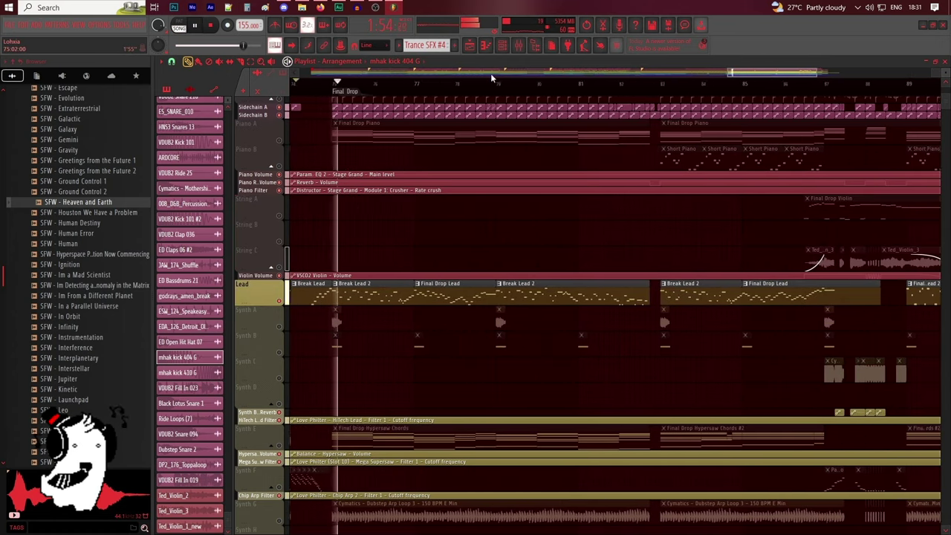
scroll(386, 95, "up", 1)
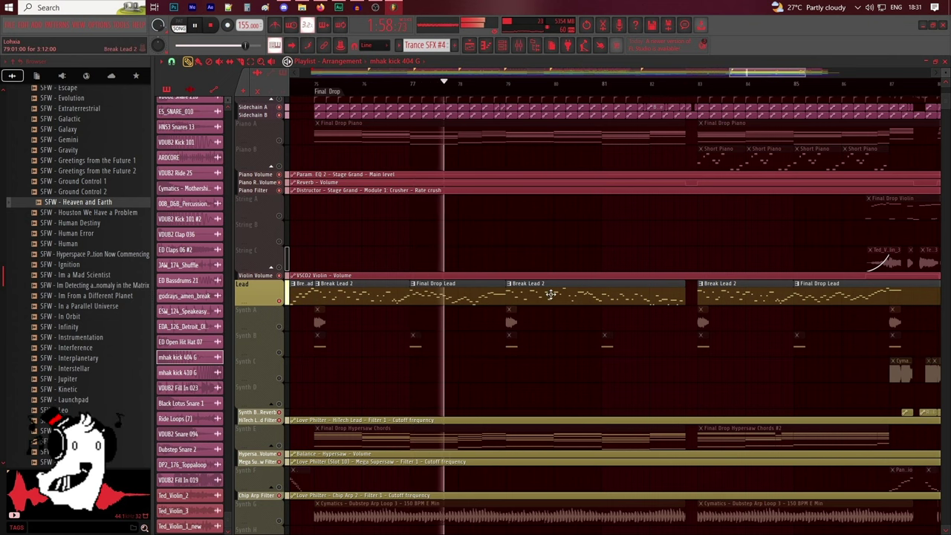
Inspect the notes of the Break Lead 2 pattern for the HiTech Lead and Chip Arp 2 channels, and stop playback
double_click(548, 294)
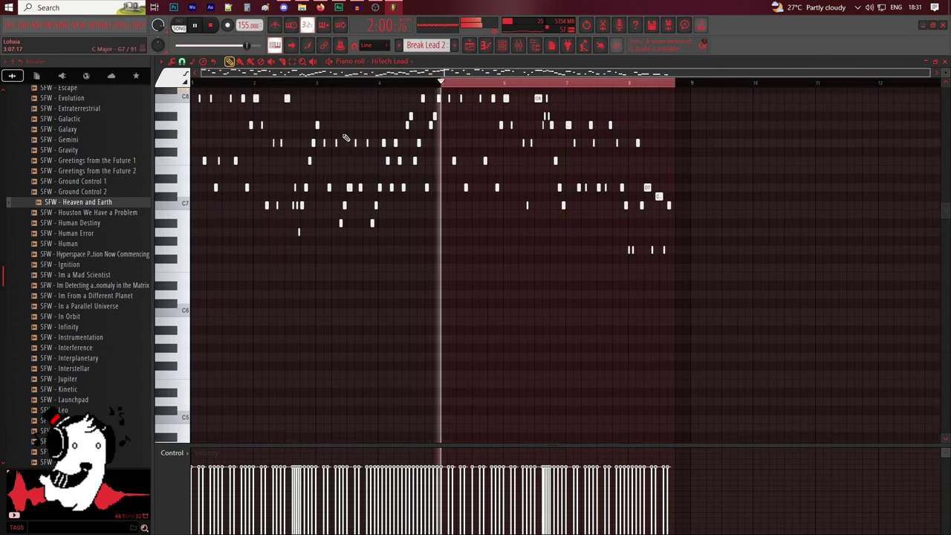
left_click(403, 61)
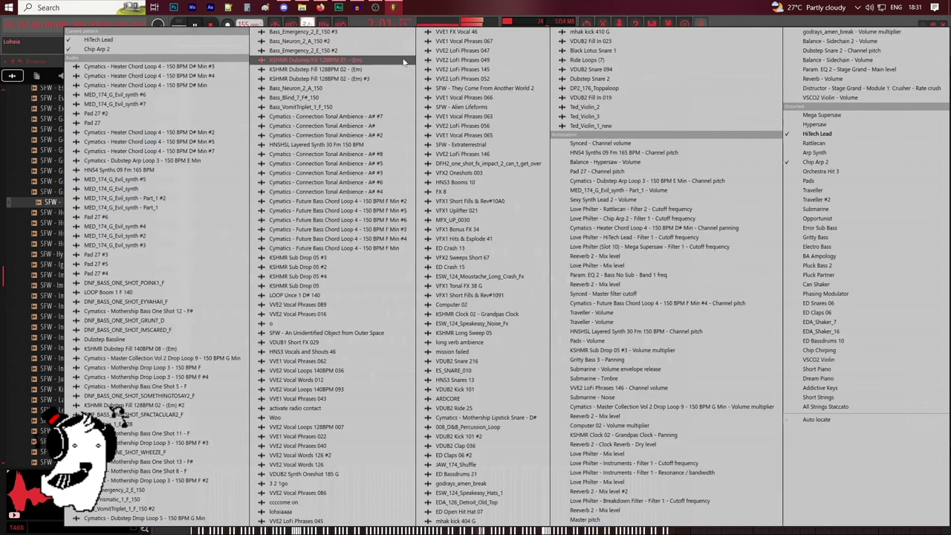
left_click(824, 165)
left_click(393, 63)
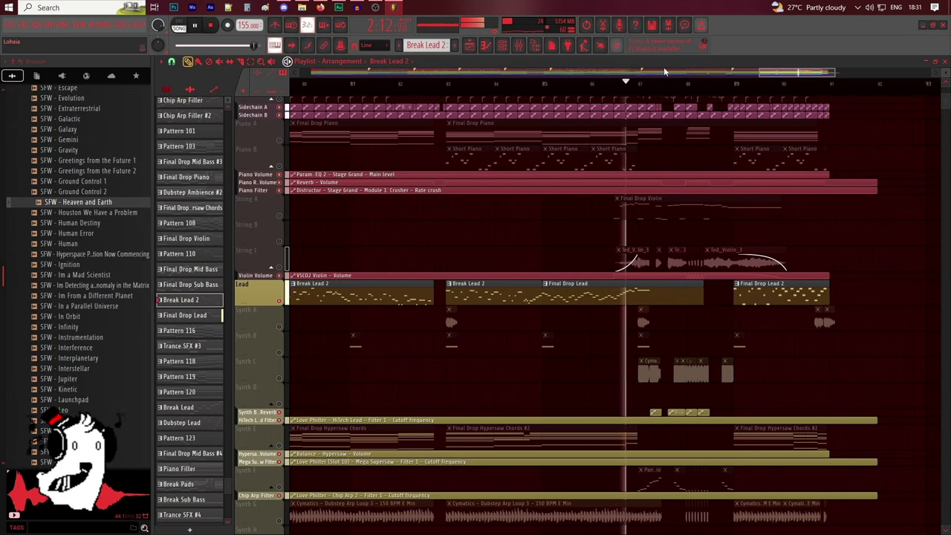
key("space")
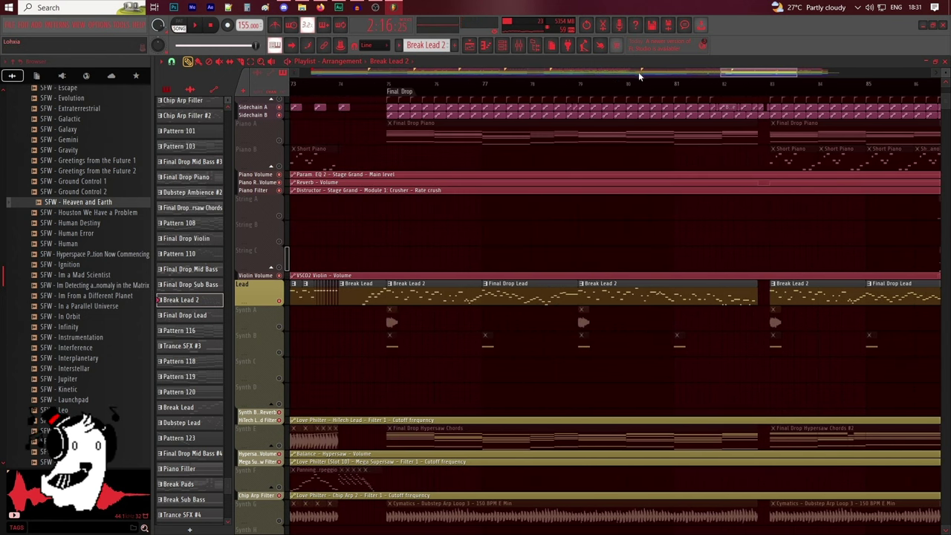
Isolate the Synth A and Synth B tracks, and play them from the Final Drop's start and again from bar 79
scroll(584, 77, "right", 2)
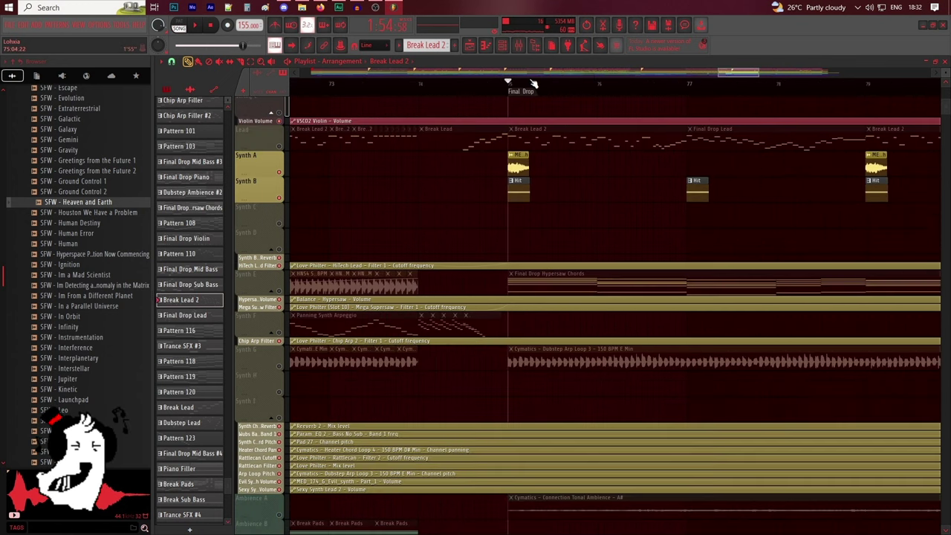
scroll(535, 72, "down", 3)
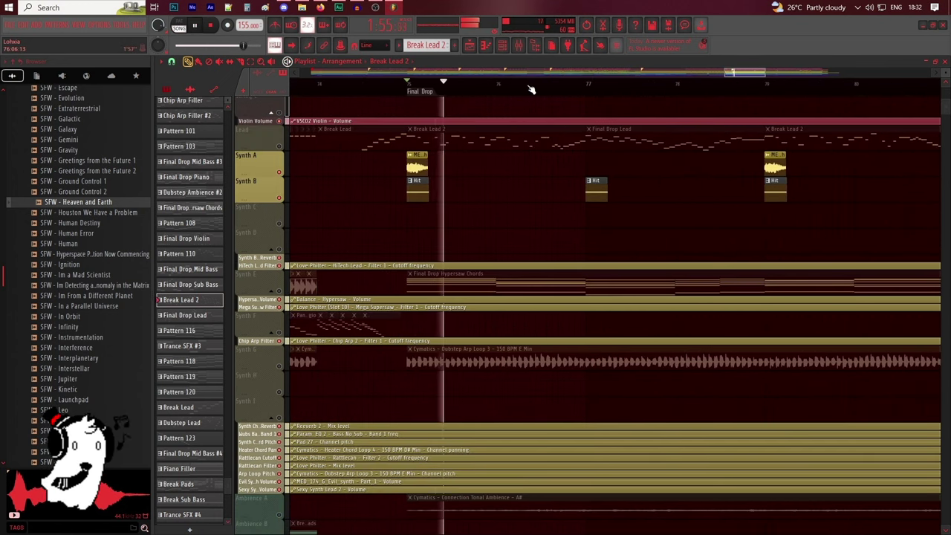
scroll(535, 75, "down", 2)
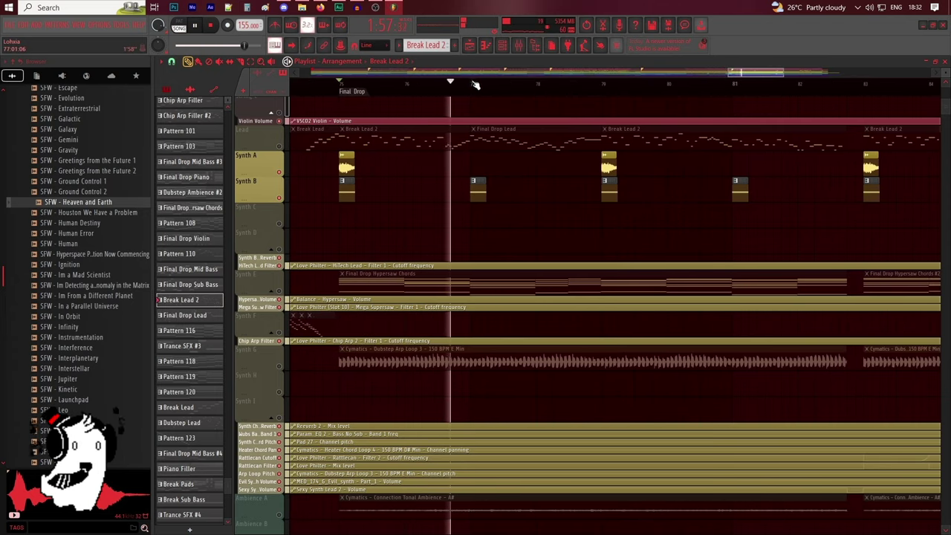
left_click(603, 85)
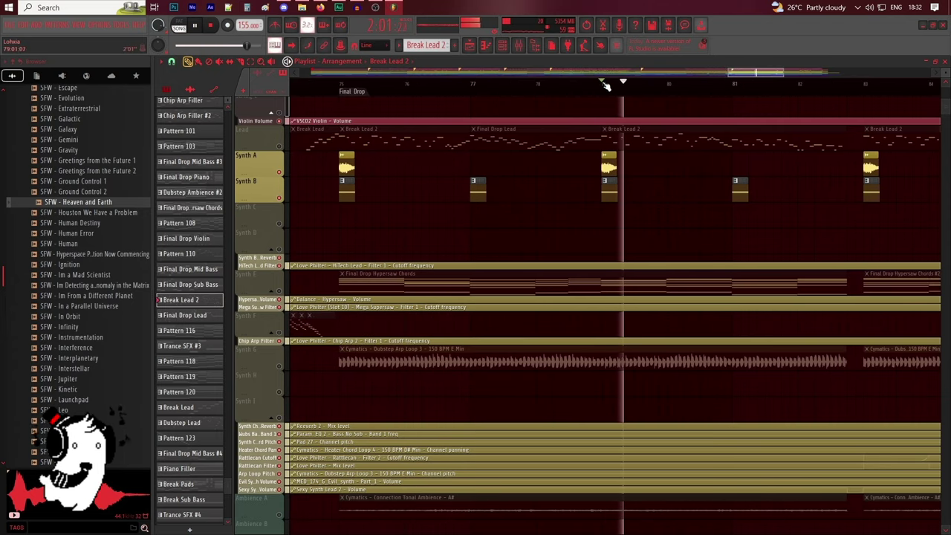
Examine the Hit pattern on the Synth B track and the FLEX settings of its Orchestra Hit 3 instrument
double_click(477, 191)
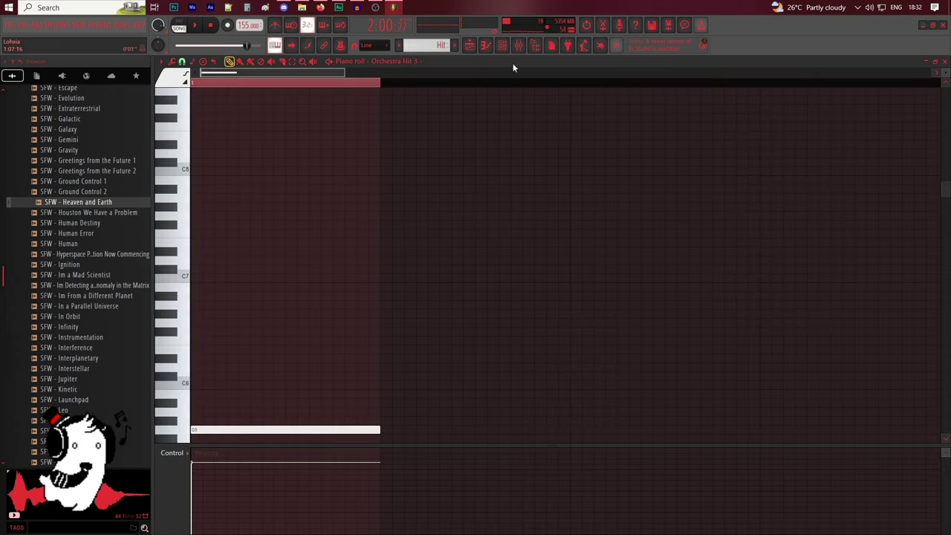
left_click(503, 46)
scroll(733, 349, "up", 10)
left_click(641, 466)
left_click_drag(567, 186, 640, 121)
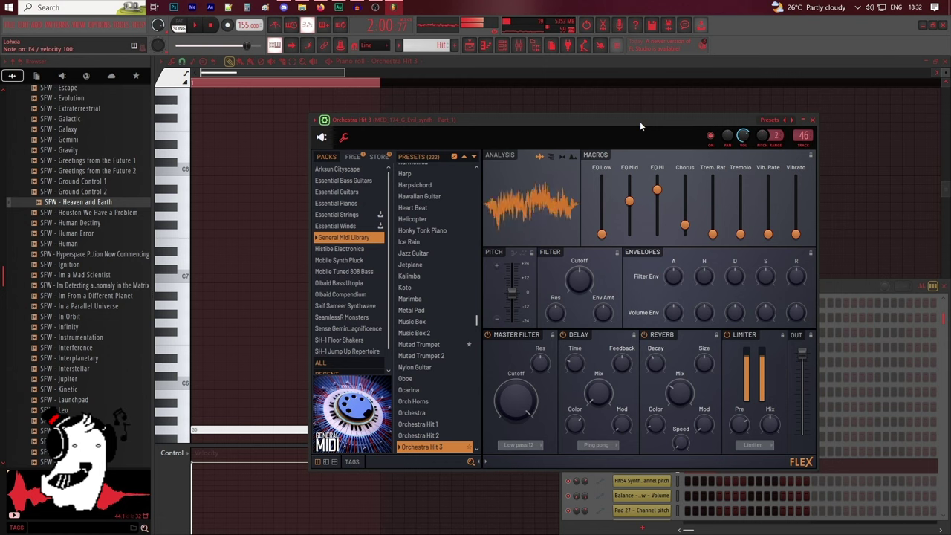
left_click(503, 46)
left_click(471, 45)
Isolate the Synth E track, and play its Final Drop Hypersaw Chords from the start of the Final Drop
scroll(523, 90, "down", 4)
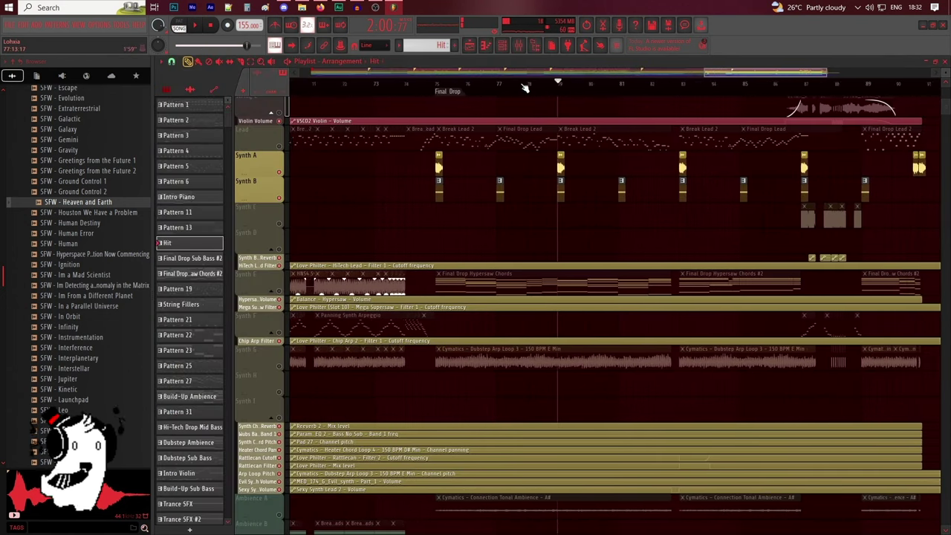
left_click(278, 291)
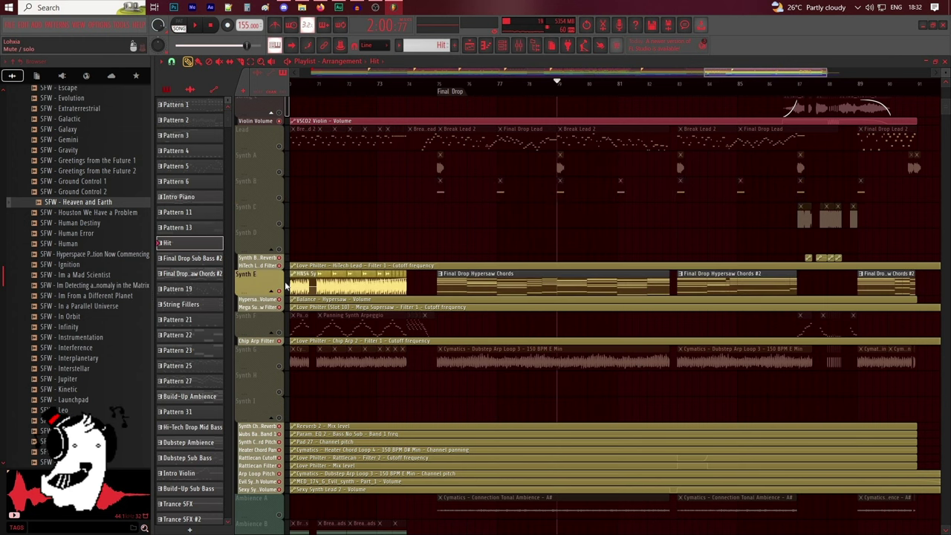
scroll(446, 119, "up", 1)
scroll(448, 86, "up", 3)
left_click(433, 82)
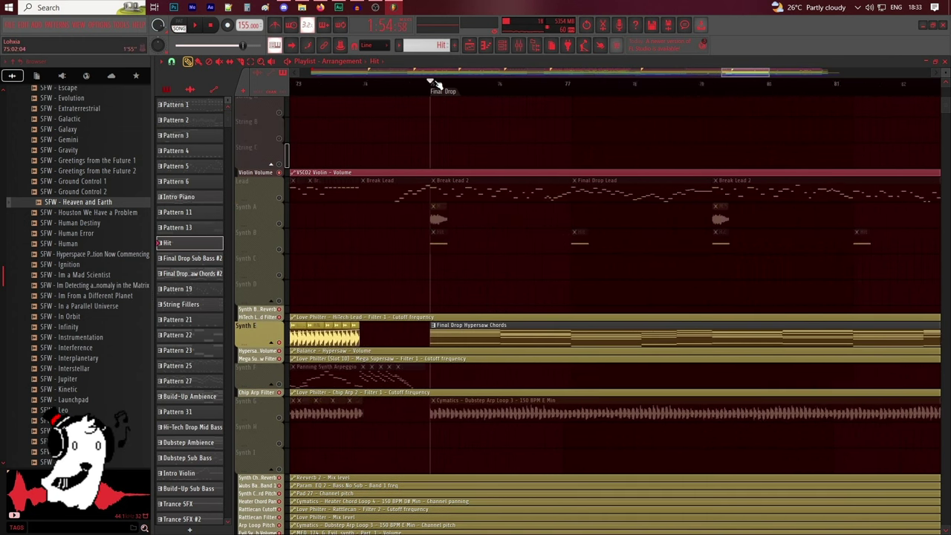
scroll(443, 75, "right", 2)
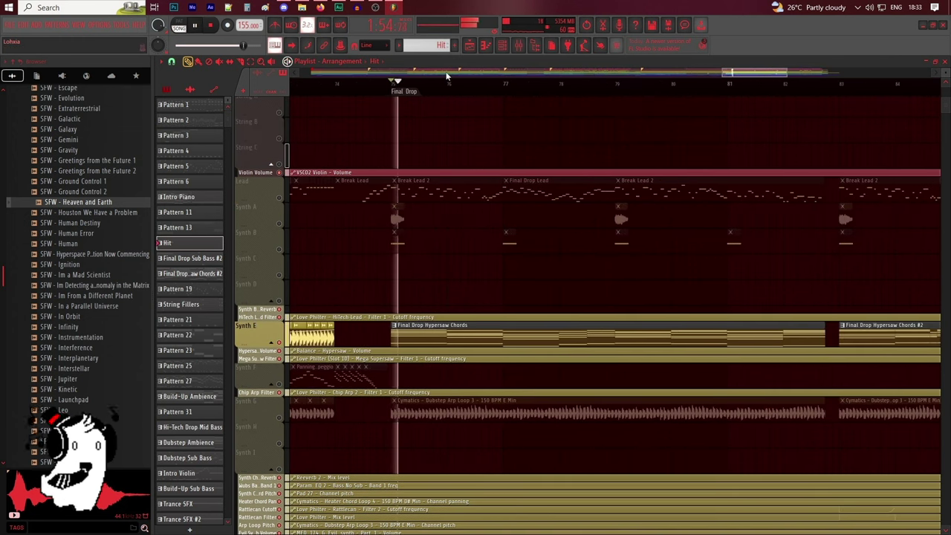
scroll(447, 75, "right", 2)
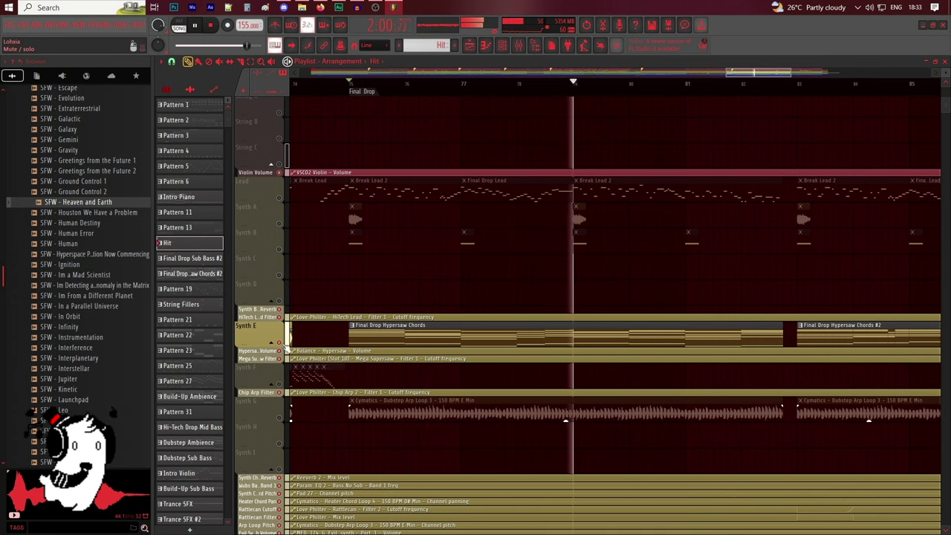
Isolate the Synth G track instead of Synth E, and play its Dubstep Arp Loop 3 clips in the Final Drop
left_click(280, 342)
key("space")
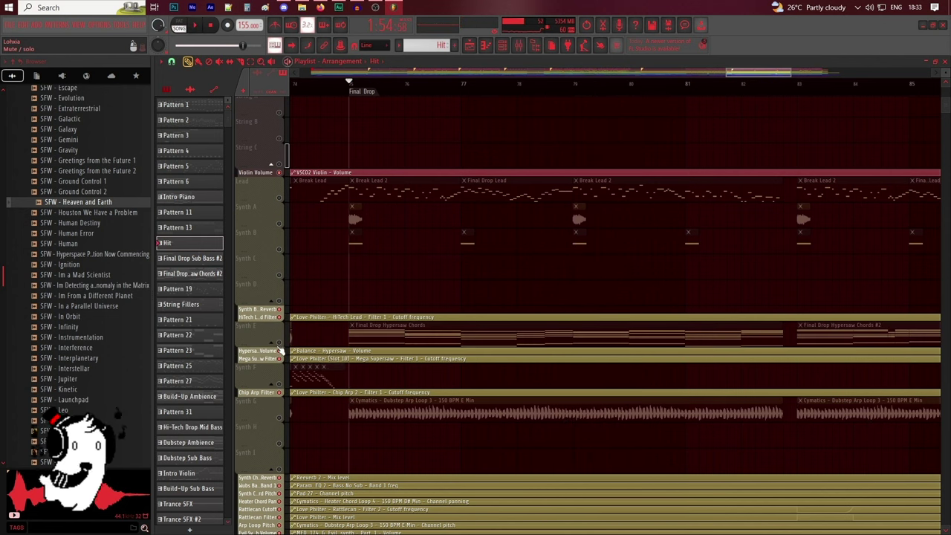
left_click(277, 414)
scroll(423, 359, "down", 3)
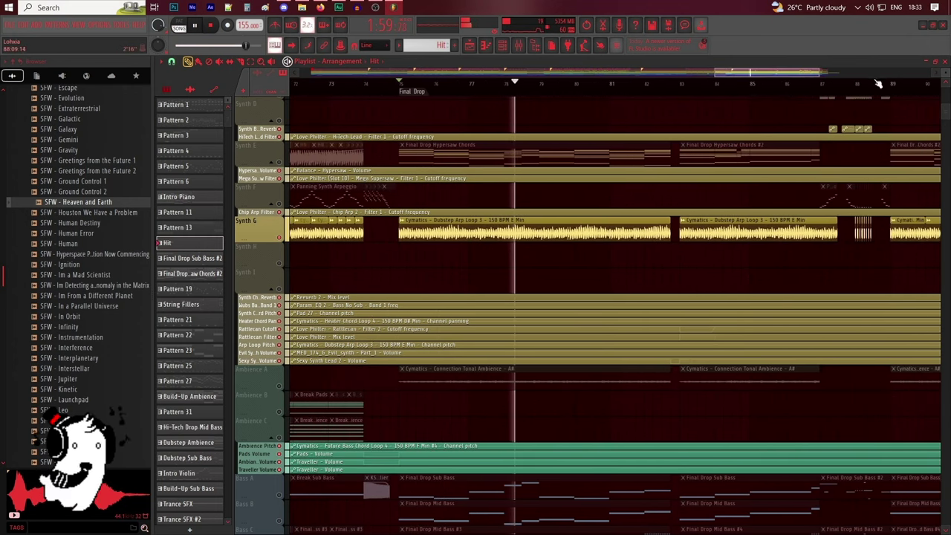
scroll(874, 75, "up", 4)
key("space")
Unmute the Lead, Synth A to D and Synth F tracks alongside Synth G, and play from bar 86 to the Final Drop's end
scroll(524, 270, "up", 4)
left_click_drag(486, 89, 470, 92)
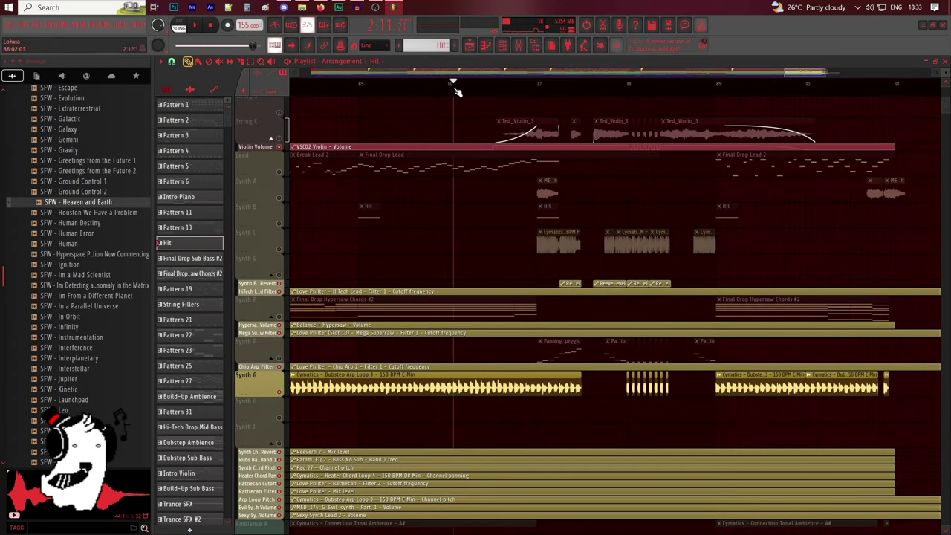
scroll(421, 166, "up", 3)
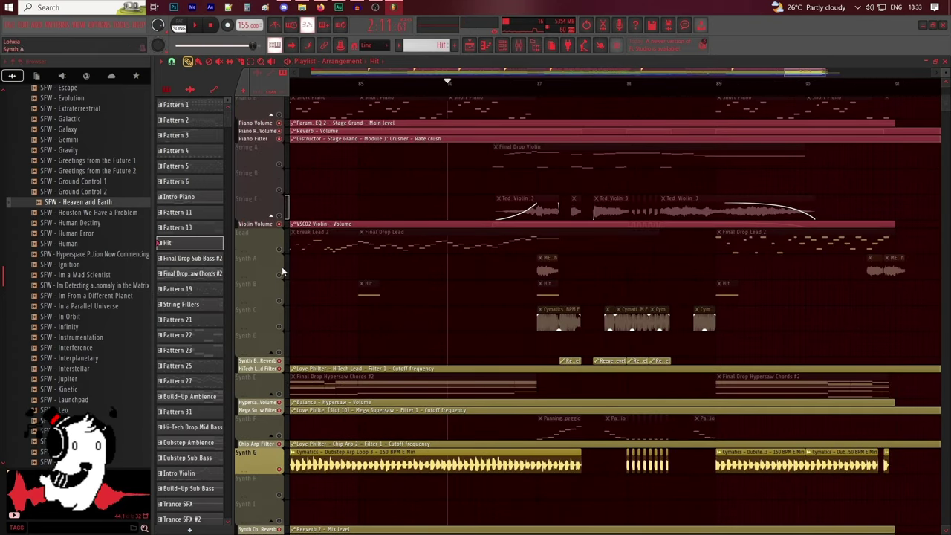
right_click(280, 257)
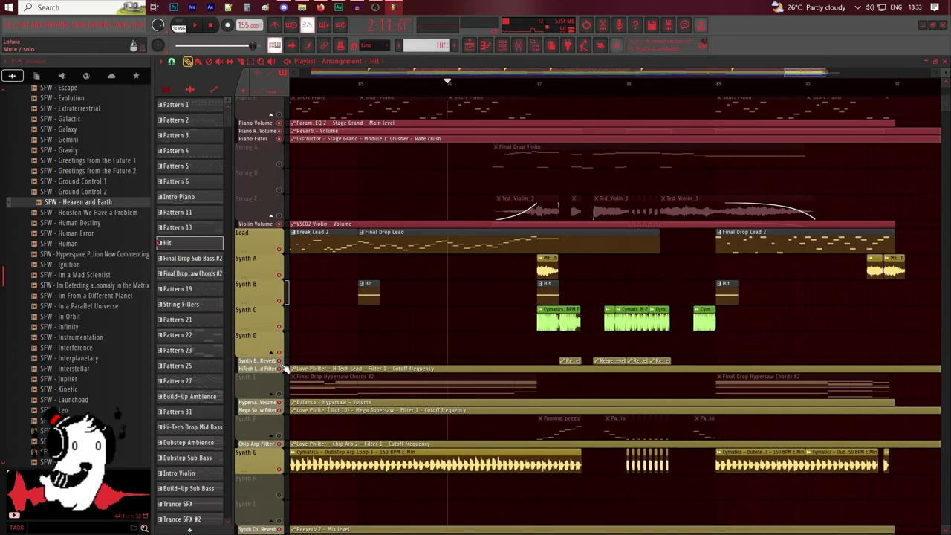
key("space")
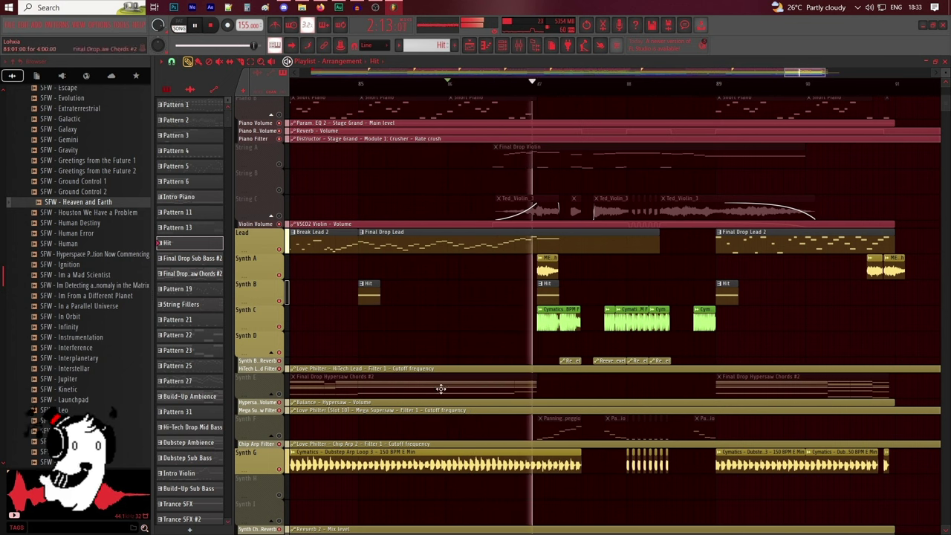
left_click(280, 437)
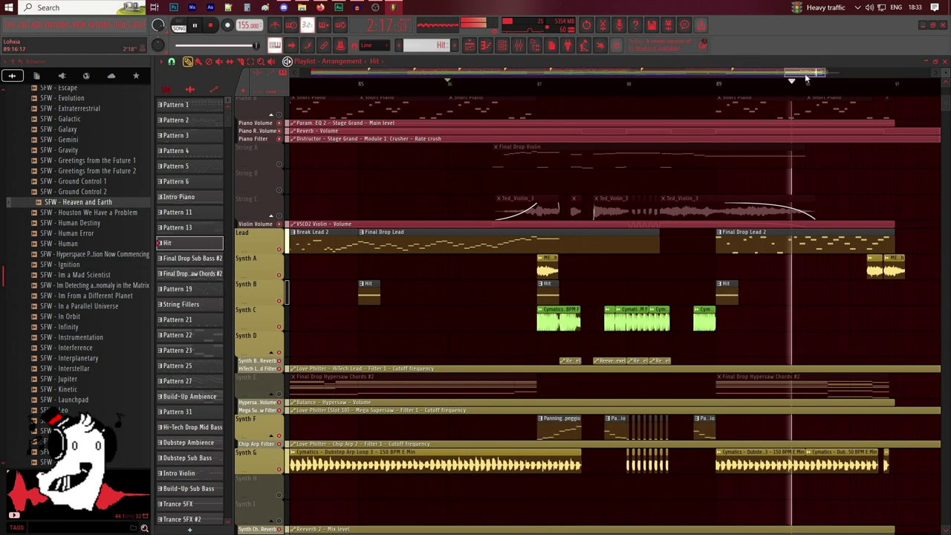
left_click_drag(804, 73, 815, 79)
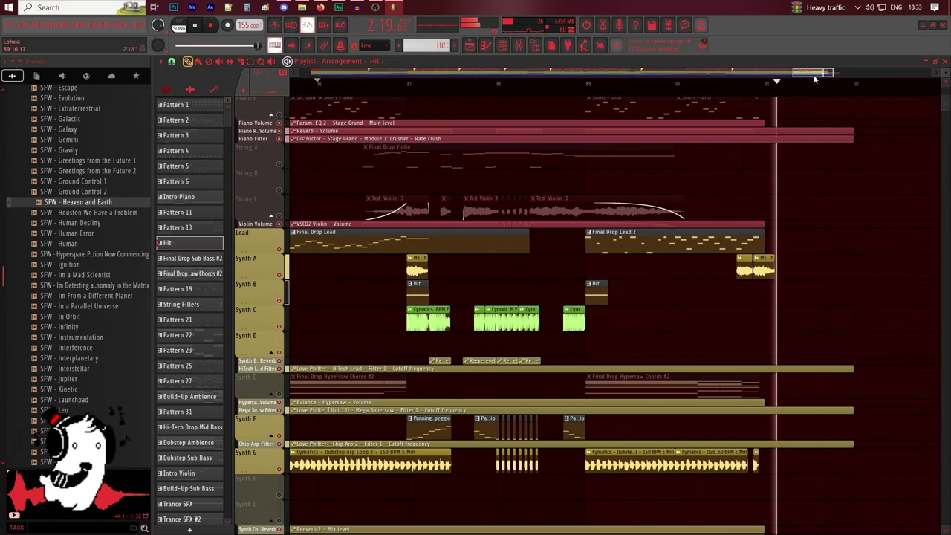
Isolate the Bass A, Bass B and Bass C tracks at the start of the Final Drop
scroll(828, 167, "down", 5)
scroll(835, 178, "down", 3)
scroll(817, 85, "down", 3)
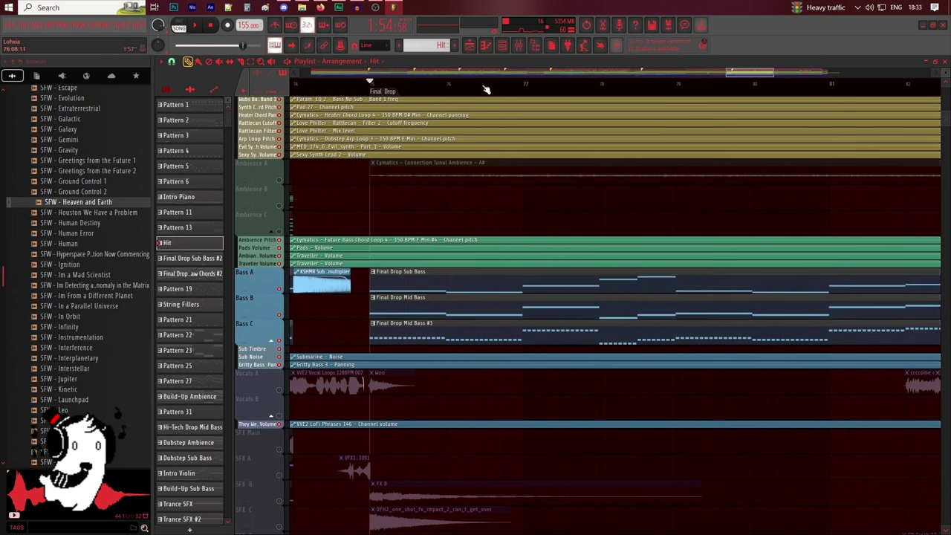
scroll(486, 89, "down", 2)
left_click_drag(739, 73, 745, 73)
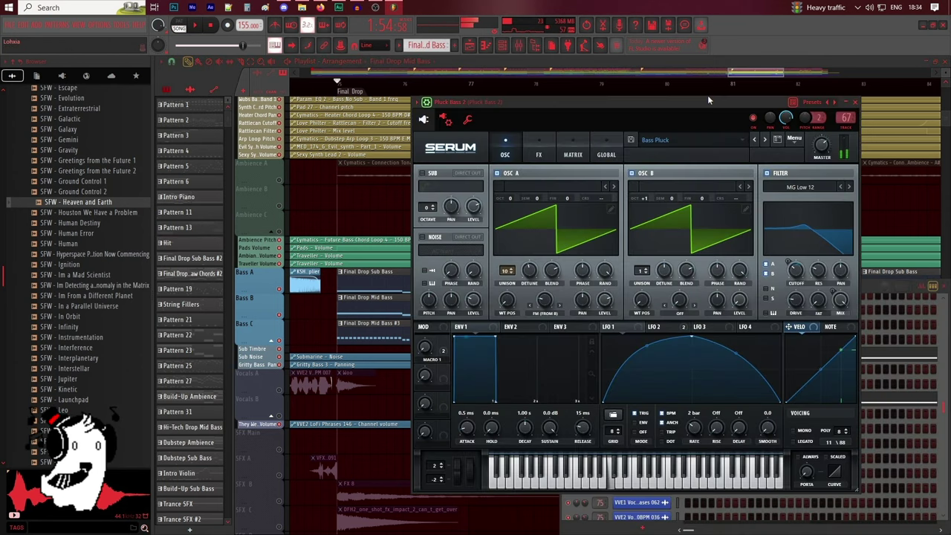
Audition several notes on the Pluck Bass 2 Serum instrument used by the Final Drop Mid Bass pattern
key("c")
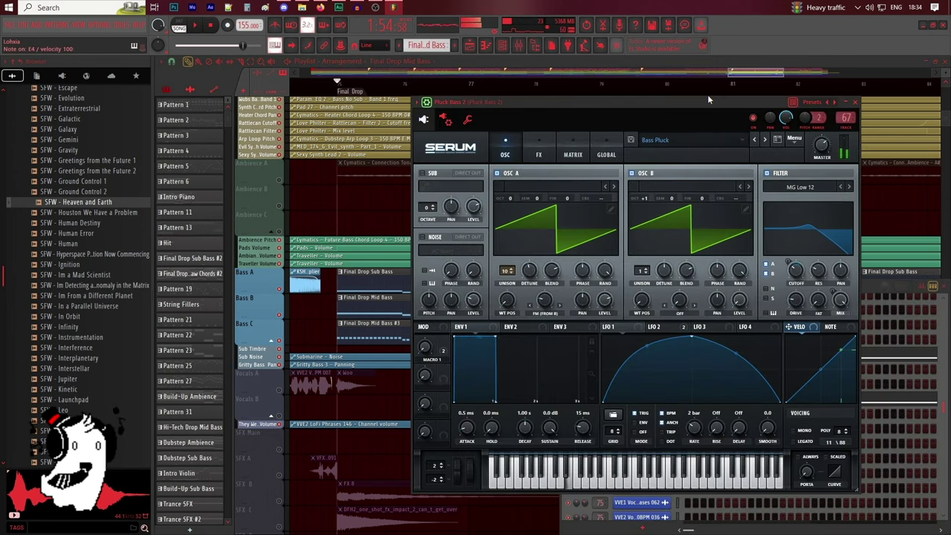
key("e")
key("t")
key("y")
key("u")
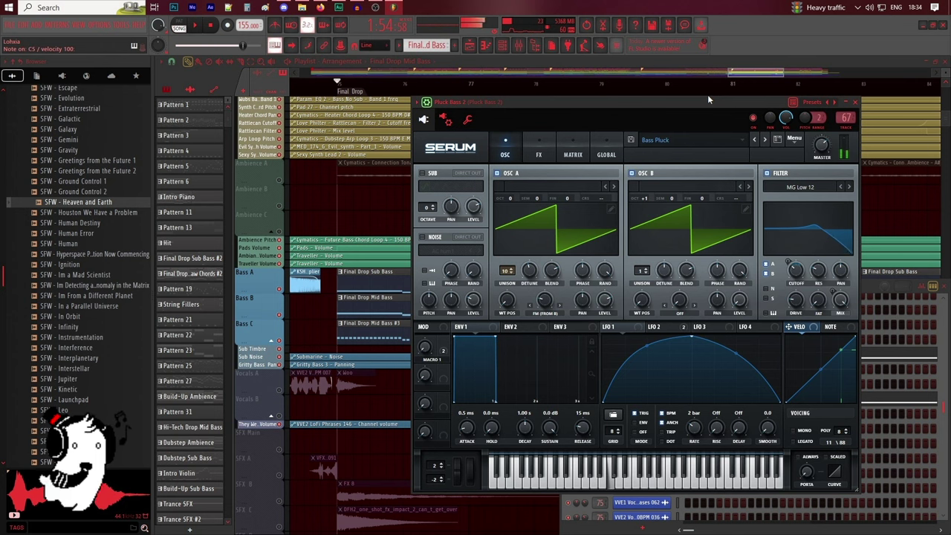
Audition the BA Ampology instrument of the Final Drop Mid Bass #3 pattern, and play the isolated bass tracks from the Final Drop's start
left_click(373, 332)
left_click(503, 46)
scroll(753, 370, "down", 5)
left_click_drag(662, 130, 667, 123)
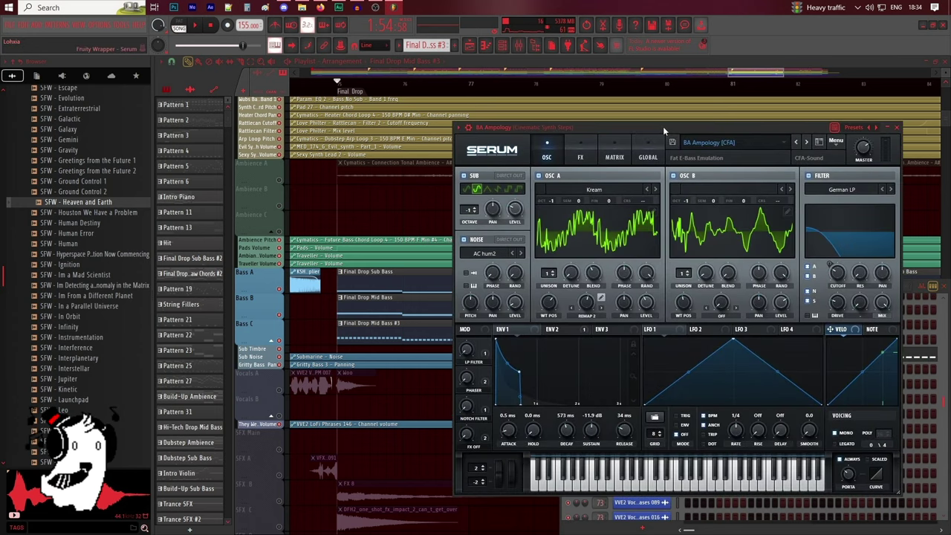
key("w")
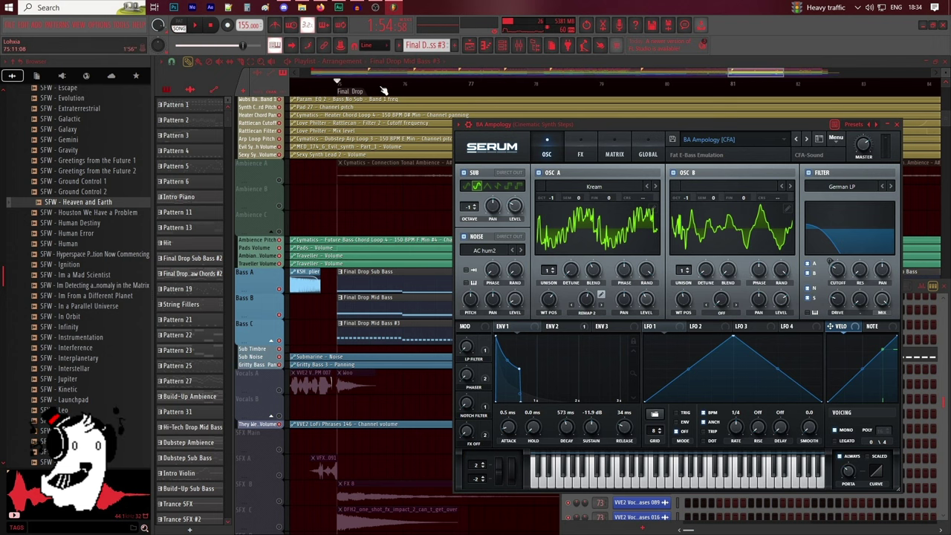
left_click(338, 83)
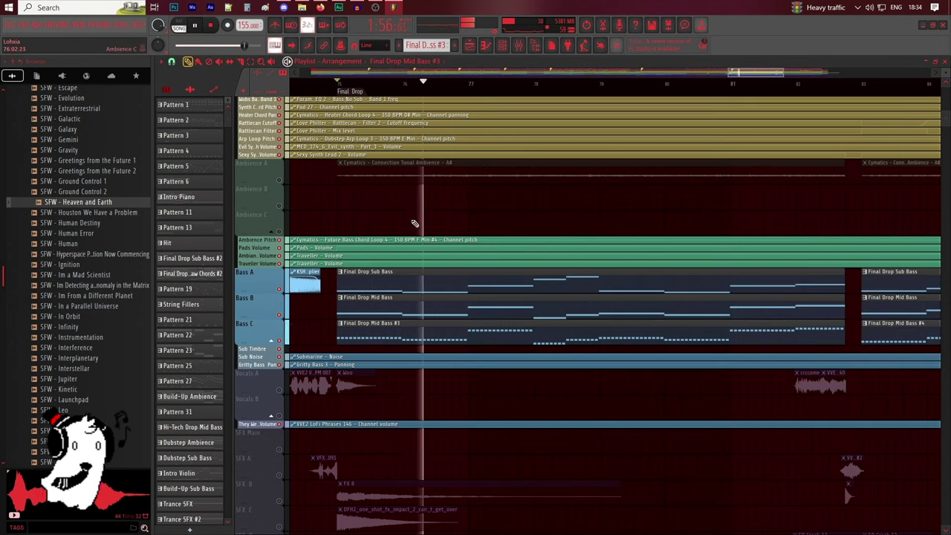
Isolate the SFX Main and SFX A to SFX F tracks at the start of the Final Drop
scroll(415, 223, "down", 3)
scroll(478, 223, "down", 4)
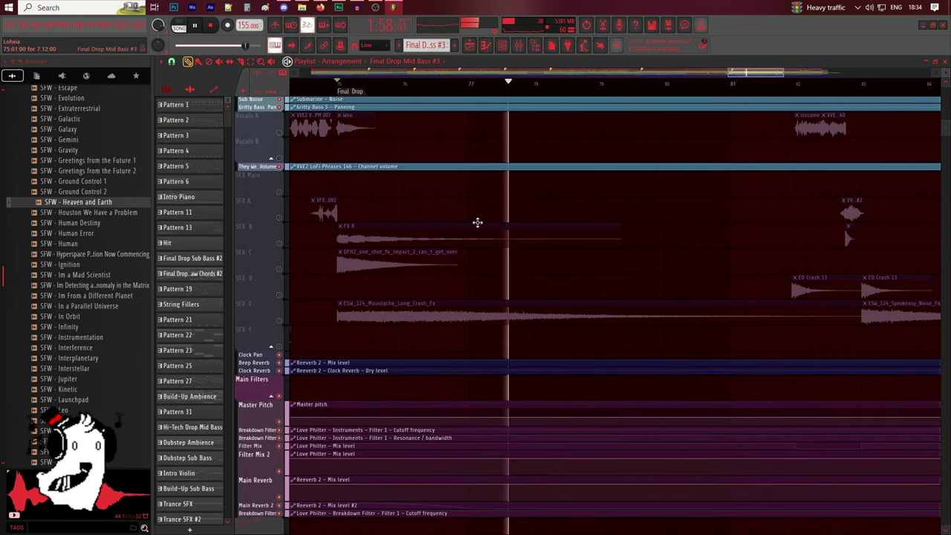
scroll(478, 223, "up", 4)
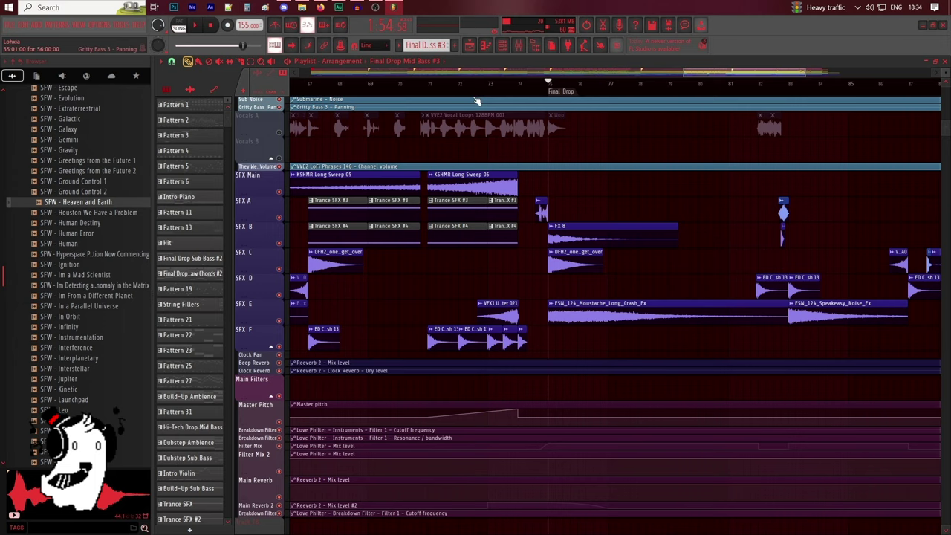
Play the isolated SFX tracks from the Final Drop's start, following the playback toward the end of the section
scroll(545, 78, "right", 3)
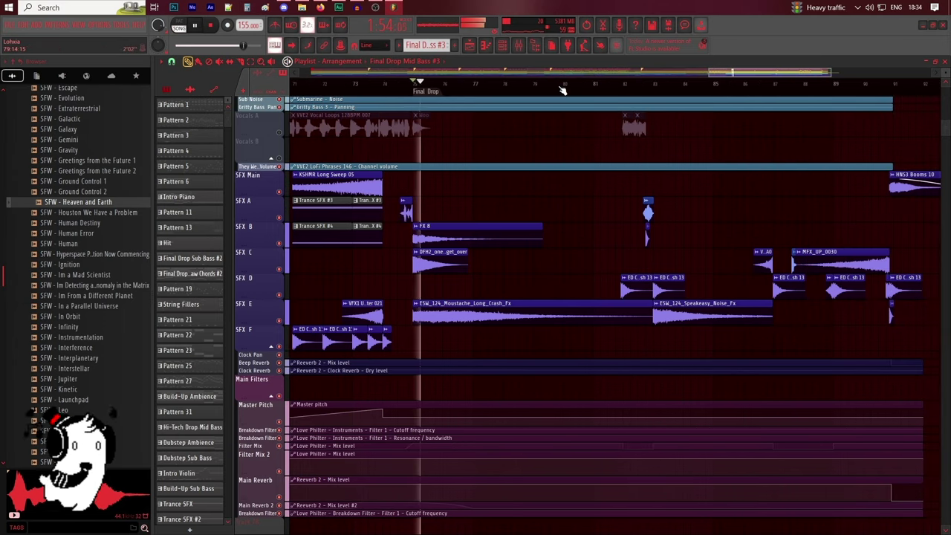
scroll(706, 88, "up", 2)
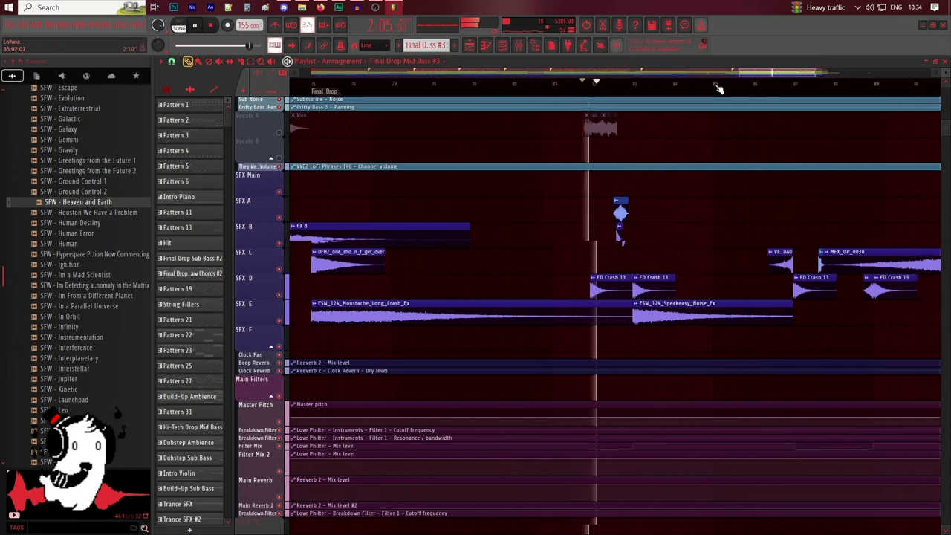
scroll(717, 87, "up", 2)
scroll(717, 88, "up", 1)
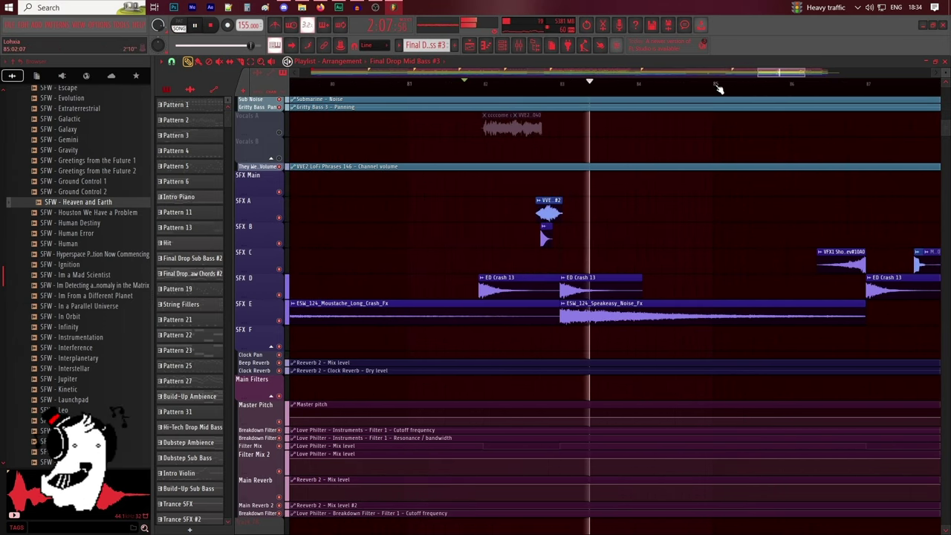
scroll(720, 87, "down", 2)
left_click_drag(763, 73, 800, 73)
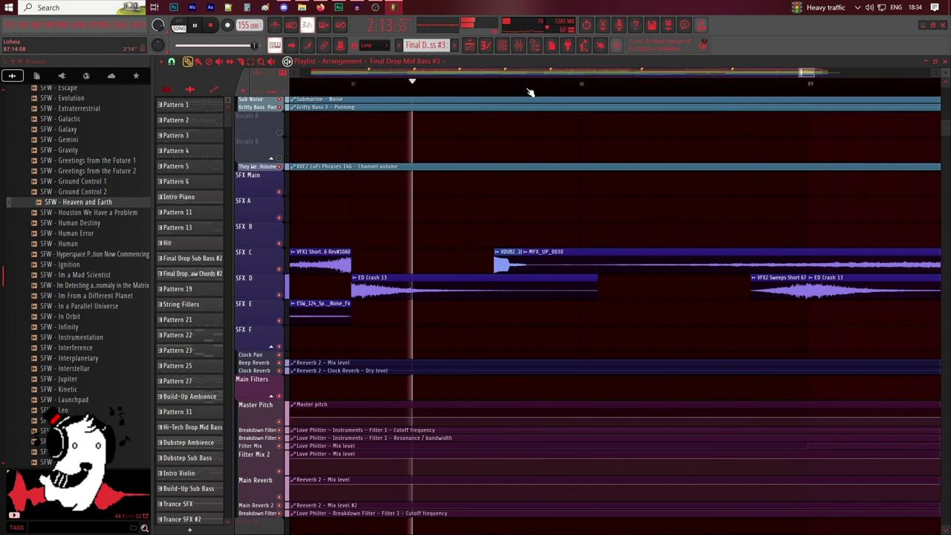
scroll(542, 90, "down", 4)
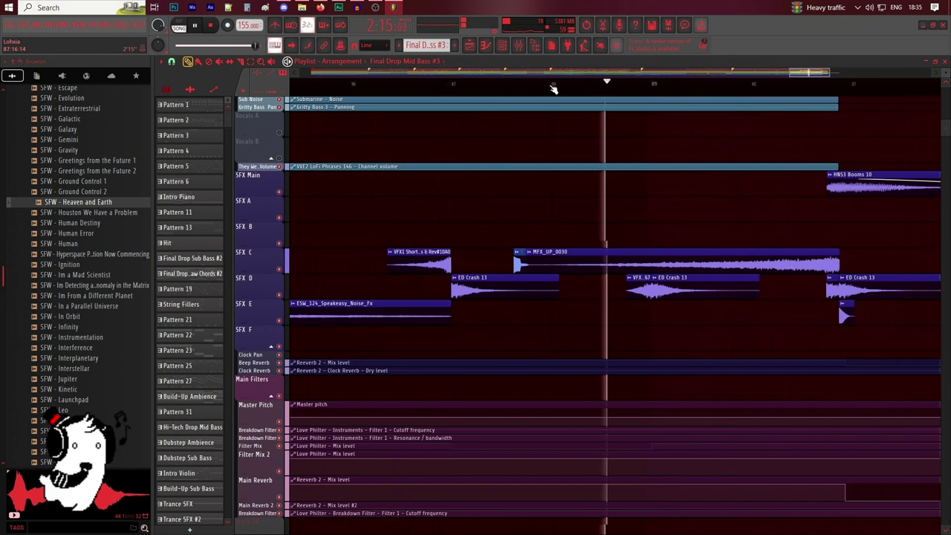
Inspect the settings of the HNS3 Booms 10 audio clip on the SFX Main track at the song's end
left_click_drag(809, 73, 823, 72)
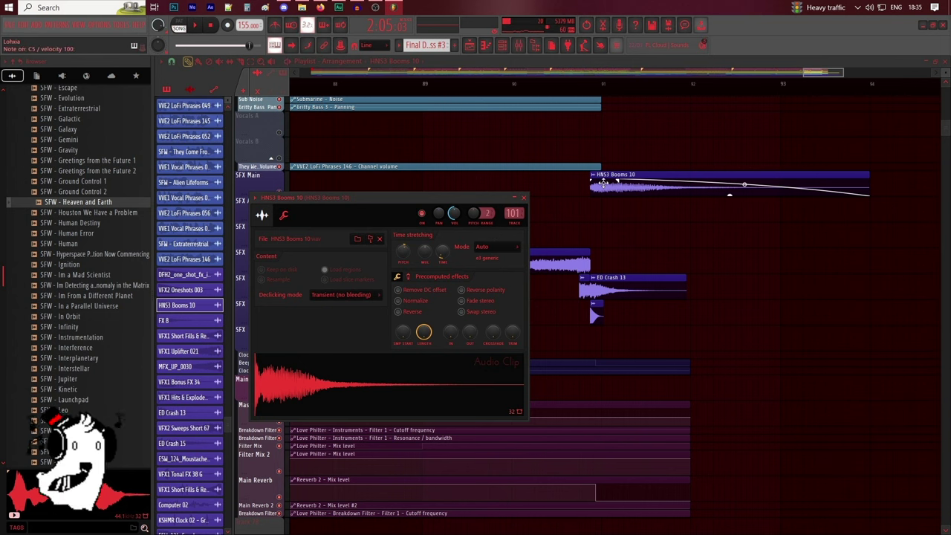
scroll(669, 208, "up", 10)
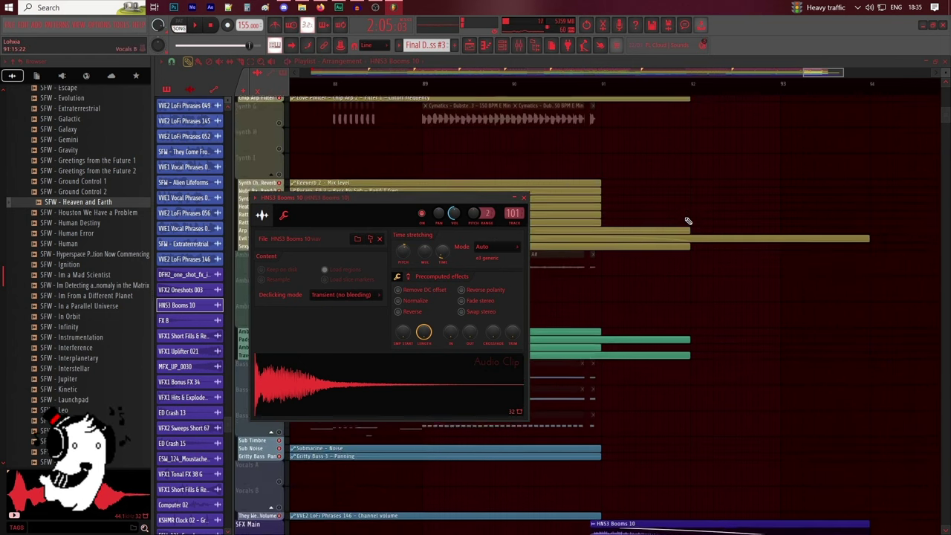
scroll(629, 85, "down", 2)
scroll(735, 153, "up", 3)
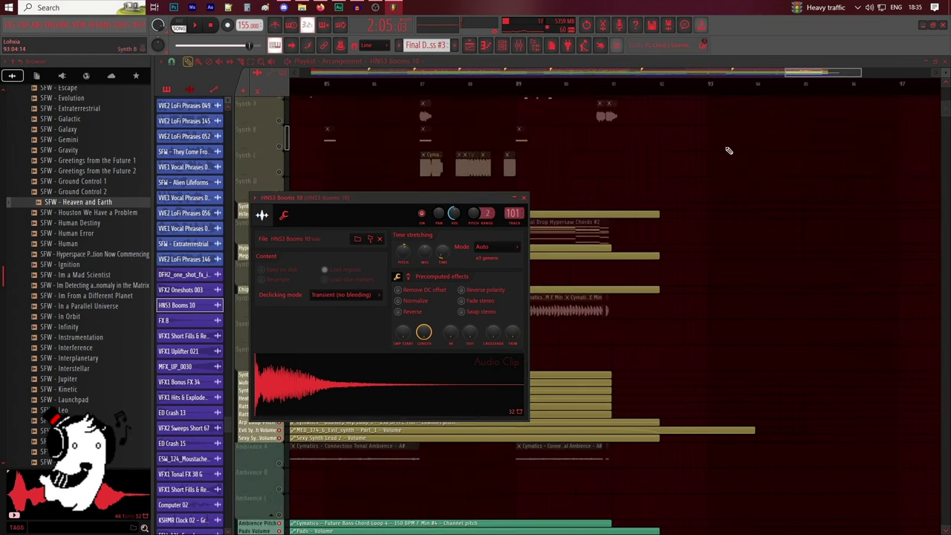
key("Escape")
Unmute the drum, piano, string, lead and synth tracks, and set the playback position to bar 85
scroll(810, 121, "up", 3)
scroll(817, 128, "up", 3)
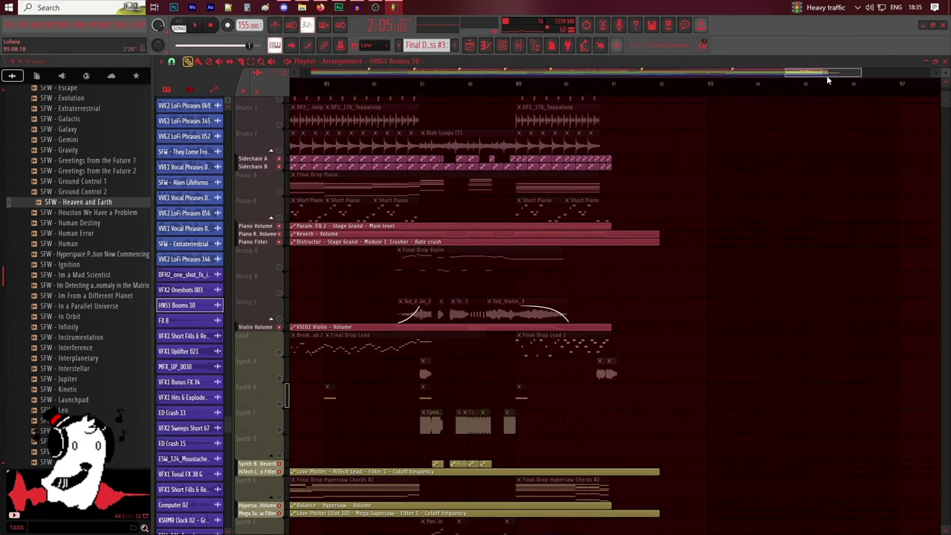
left_click_drag(827, 74, 821, 72)
scroll(836, 118, "up", 3)
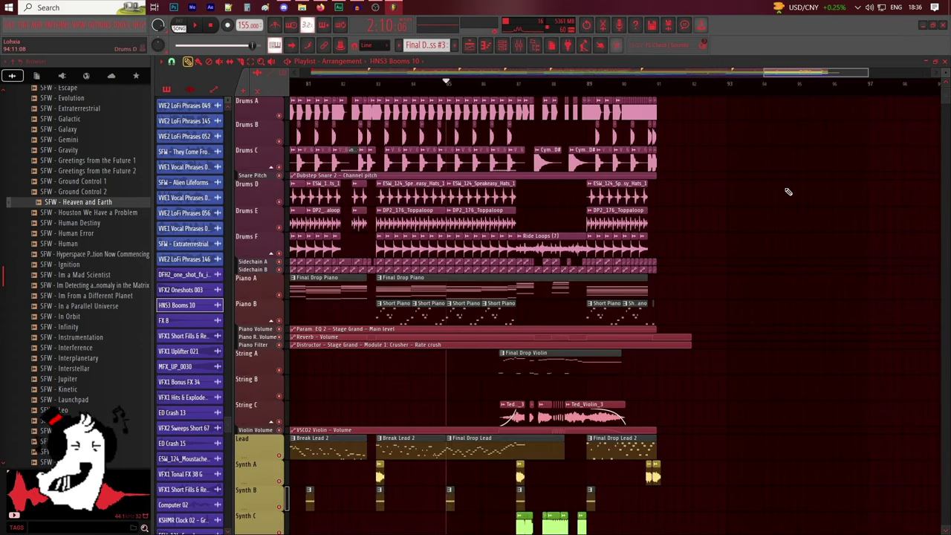